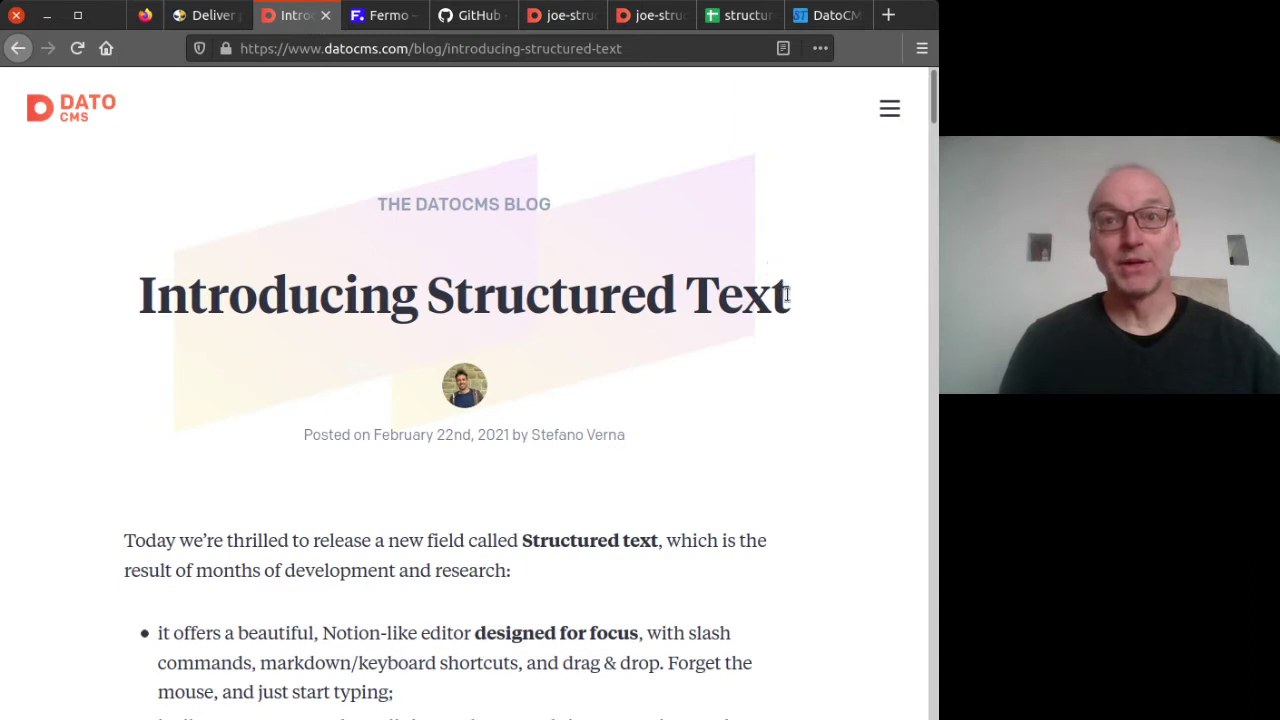
Highlight the words "Structured Text" in the blog article's title and the publication date below it.
left_click_drag(789, 290, 439, 281)
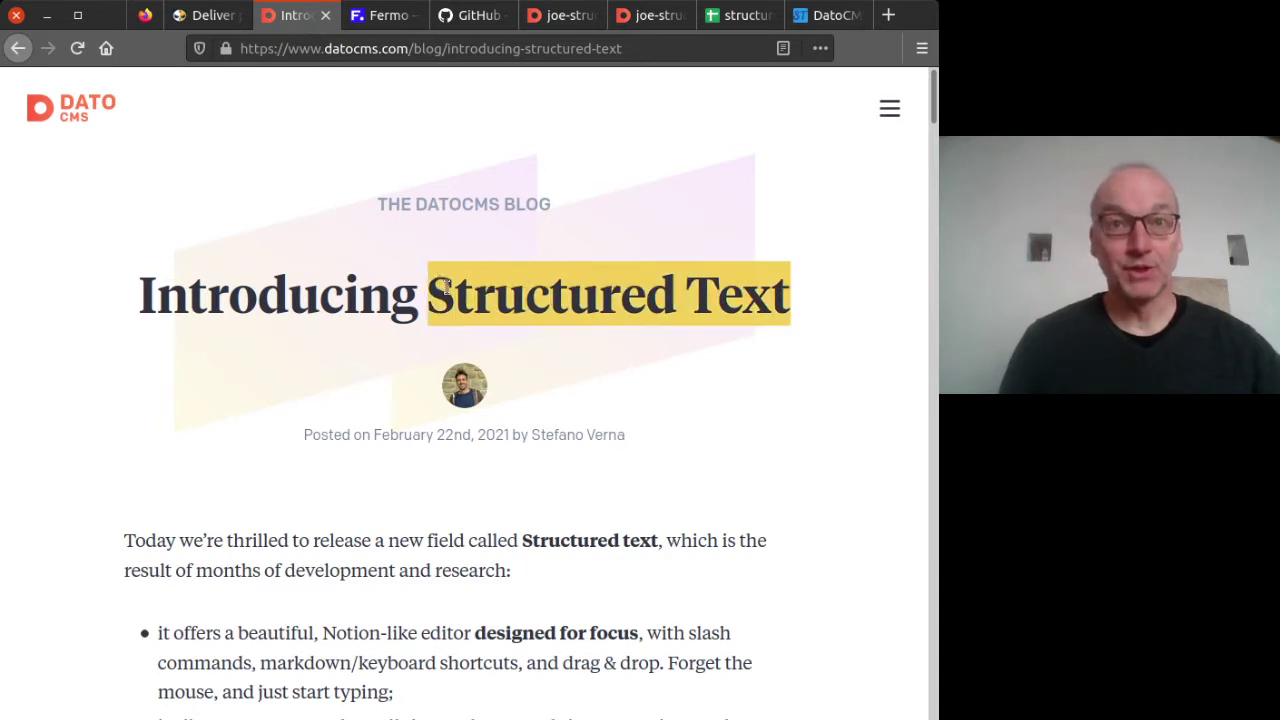
left_click(452, 288)
left_click_drag(365, 441, 460, 439)
left_click(461, 438)
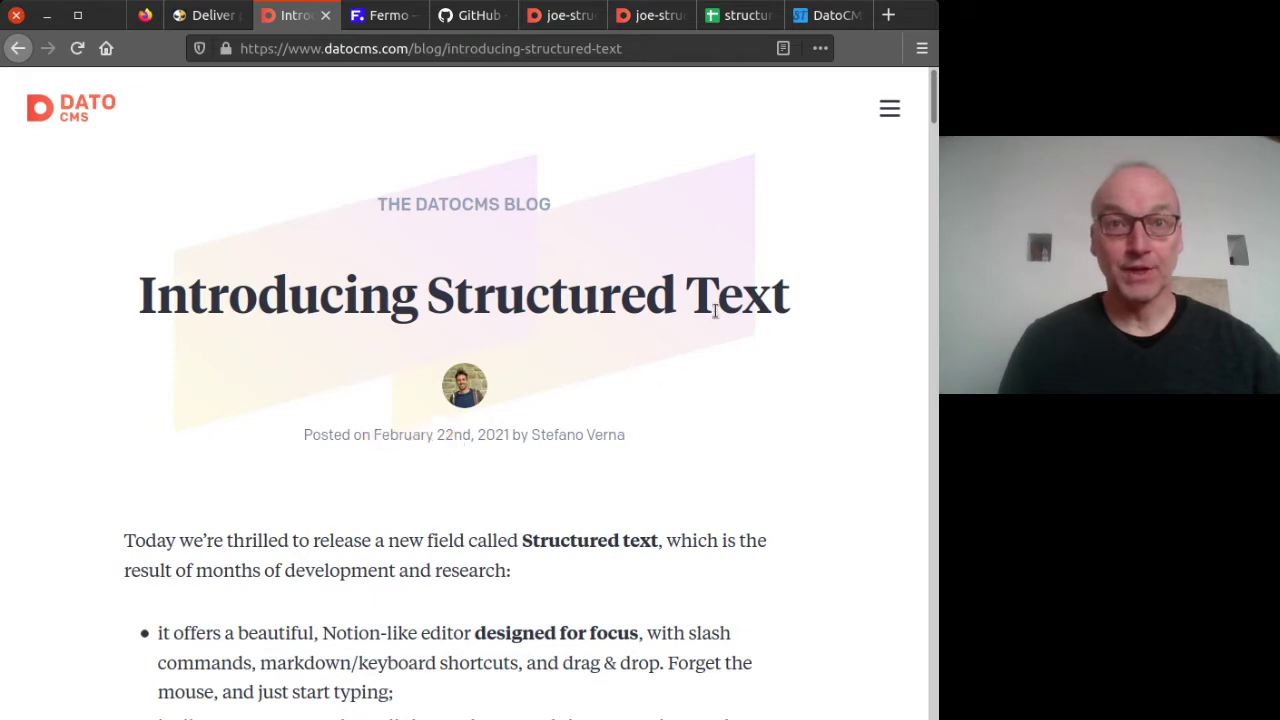
Read through the Introducing Structured Text article, covering the editor preview, the dast JSON format, rendering and the docs links.
scroll(769, 472, "down", 3)
scroll(769, 470, "down", 8)
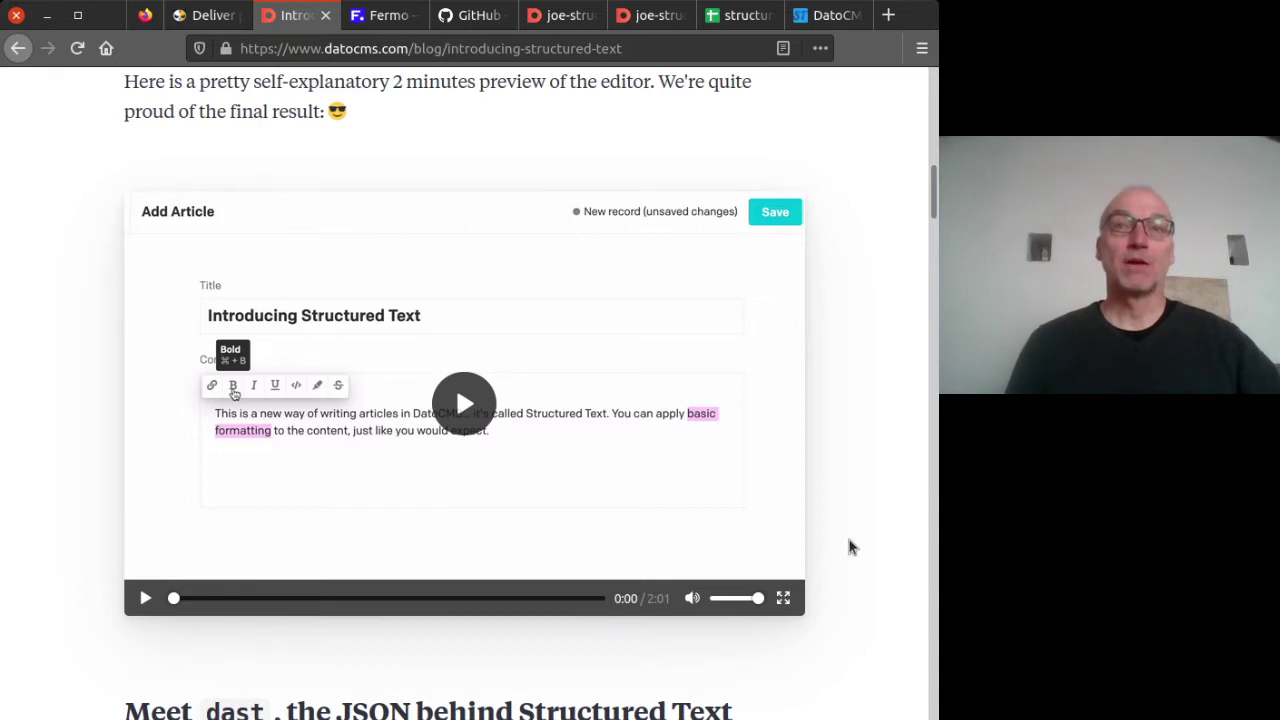
scroll(846, 550, "down", 1)
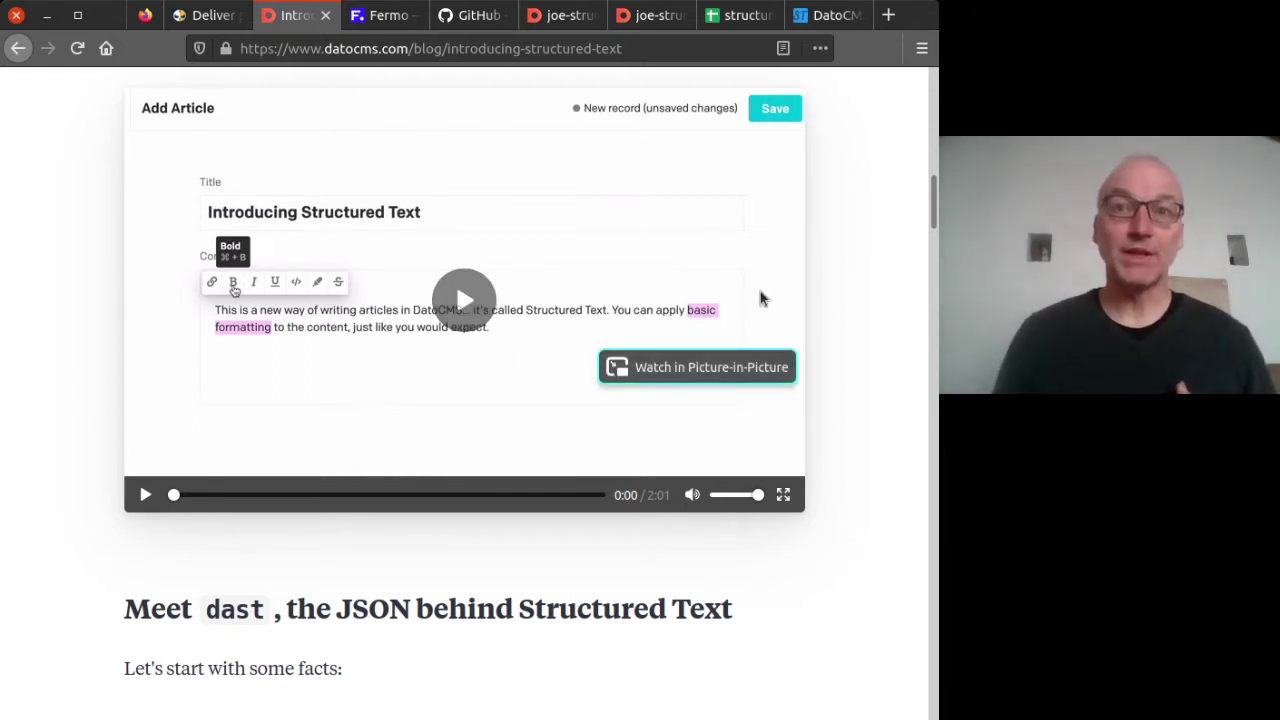
scroll(877, 320, "down", 3)
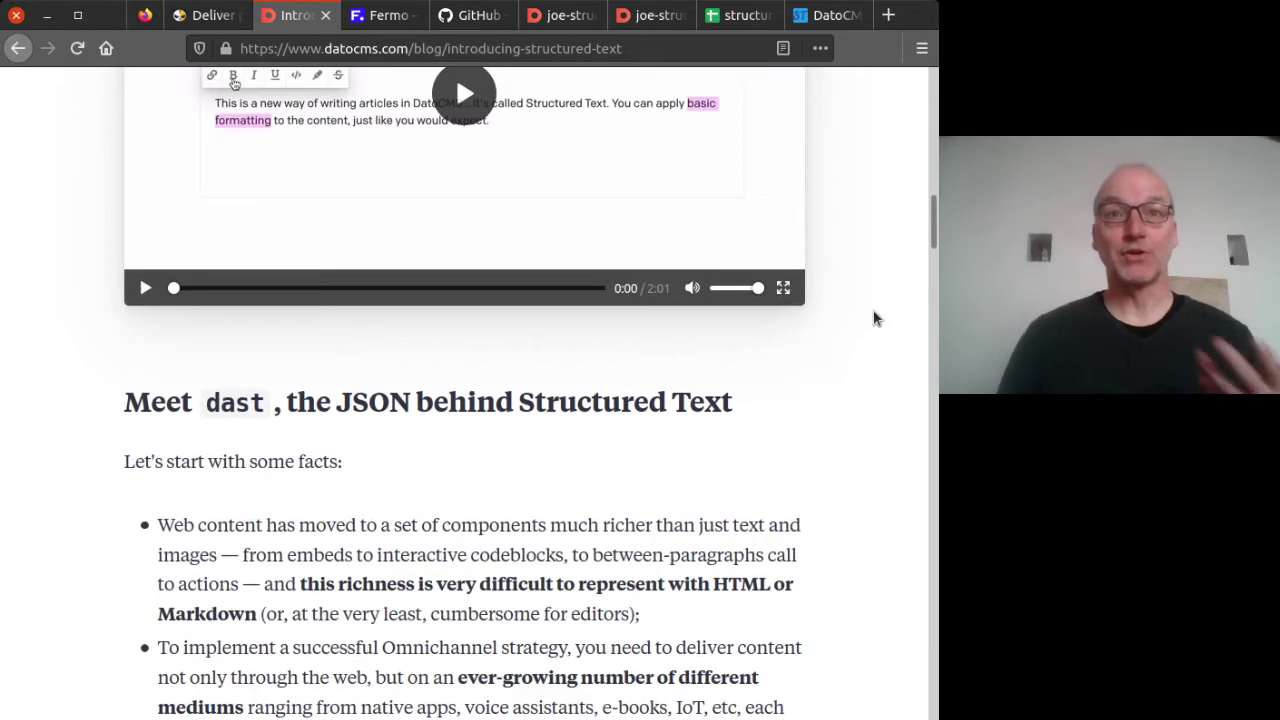
scroll(874, 320, "down", 1)
scroll(874, 328, "down", 5)
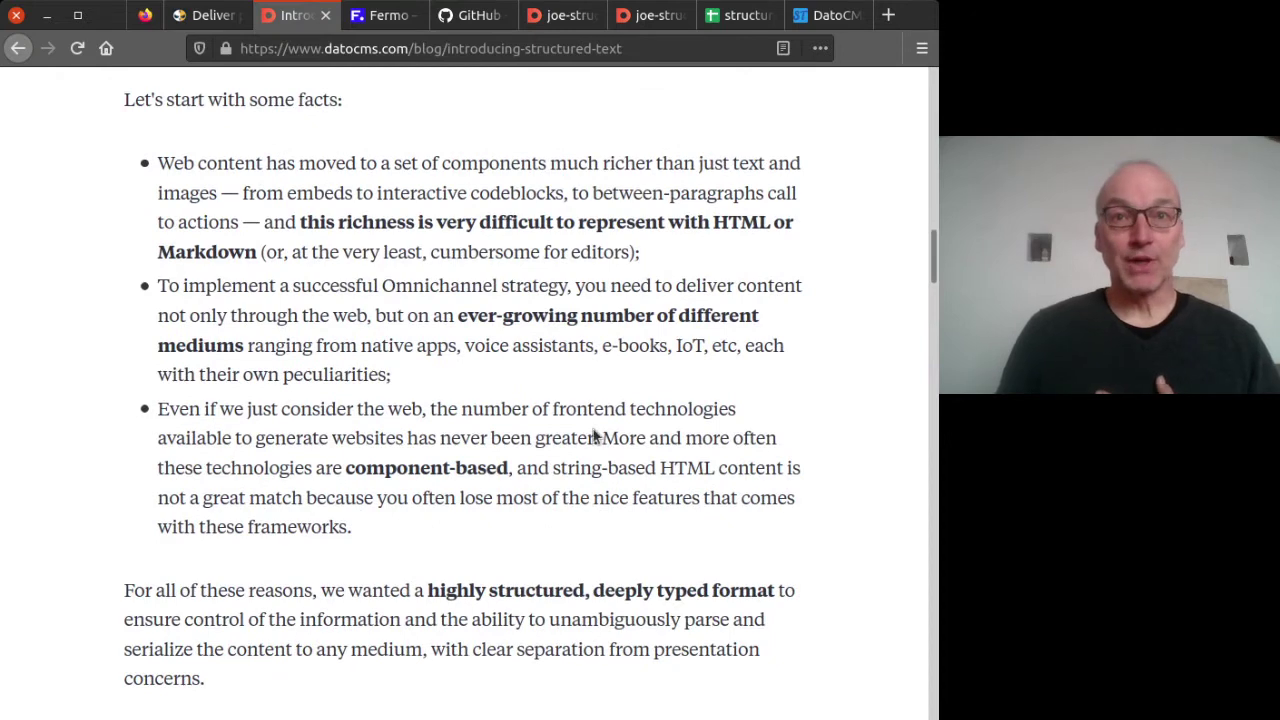
scroll(600, 437, "down", 2)
scroll(620, 430, "down", 2)
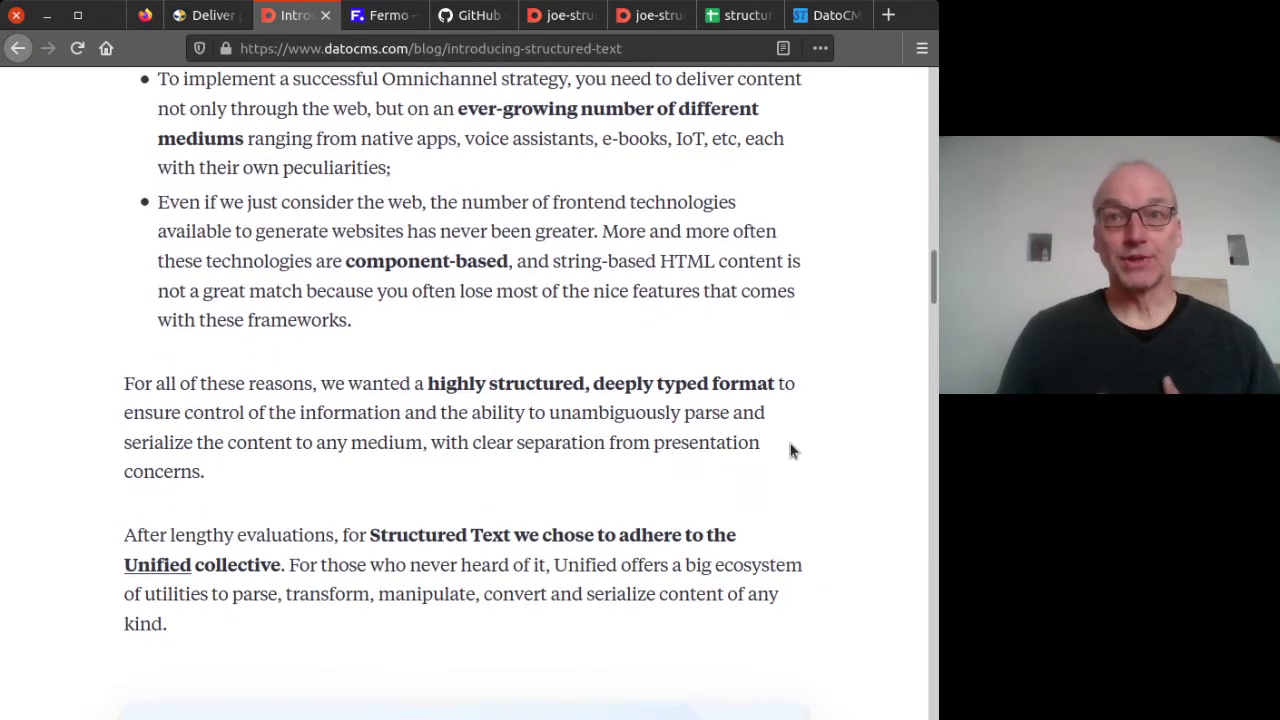
scroll(817, 466, "down", 3)
scroll(817, 469, "down", 10)
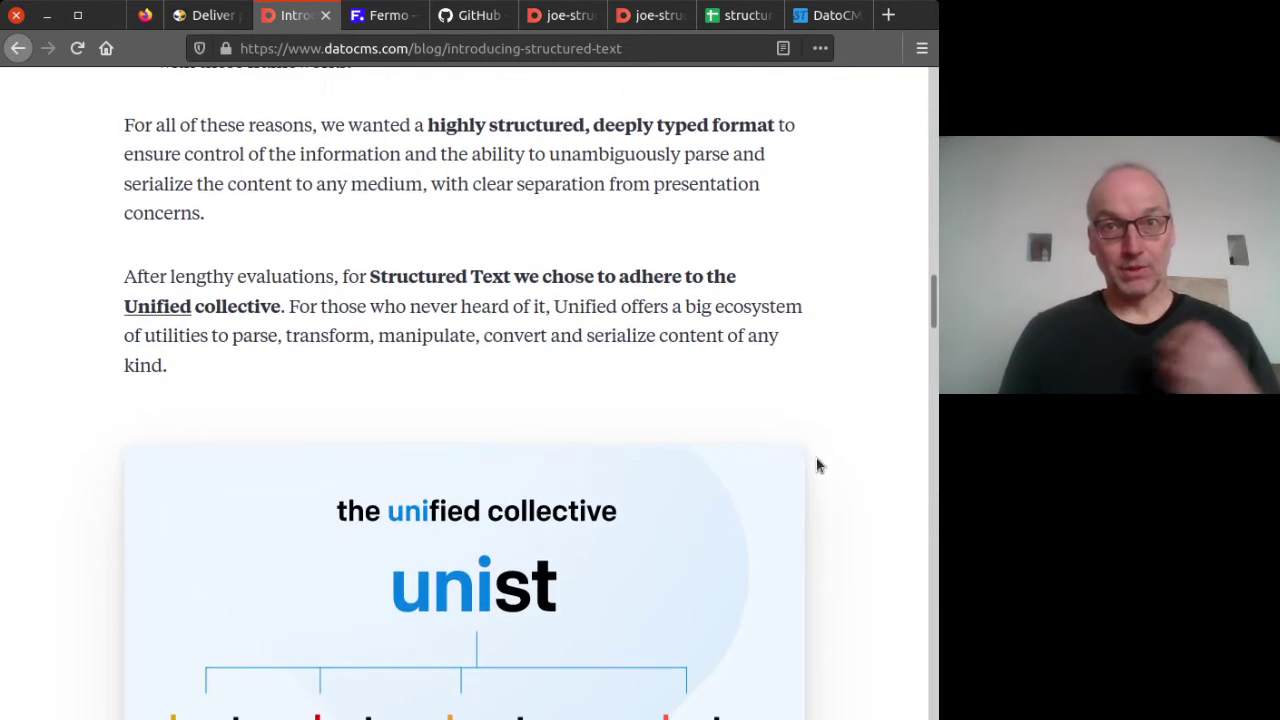
scroll(857, 450, "down", 18)
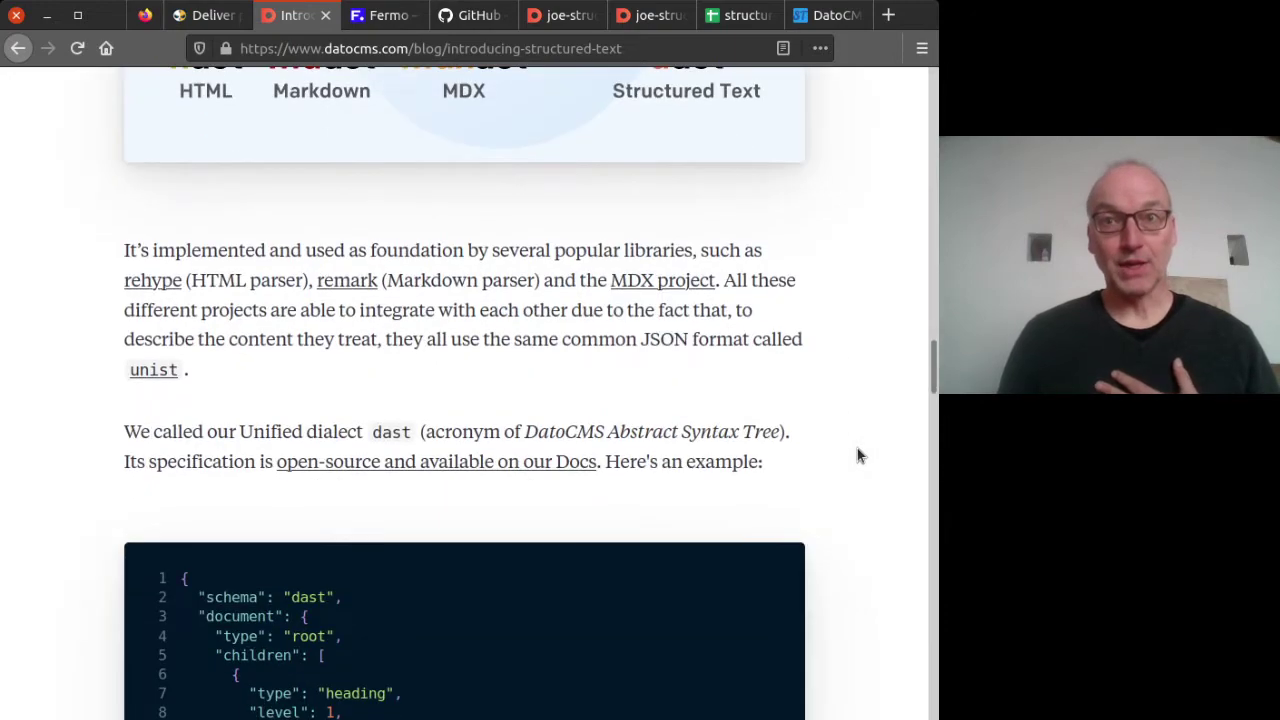
scroll(855, 443, "down", 17)
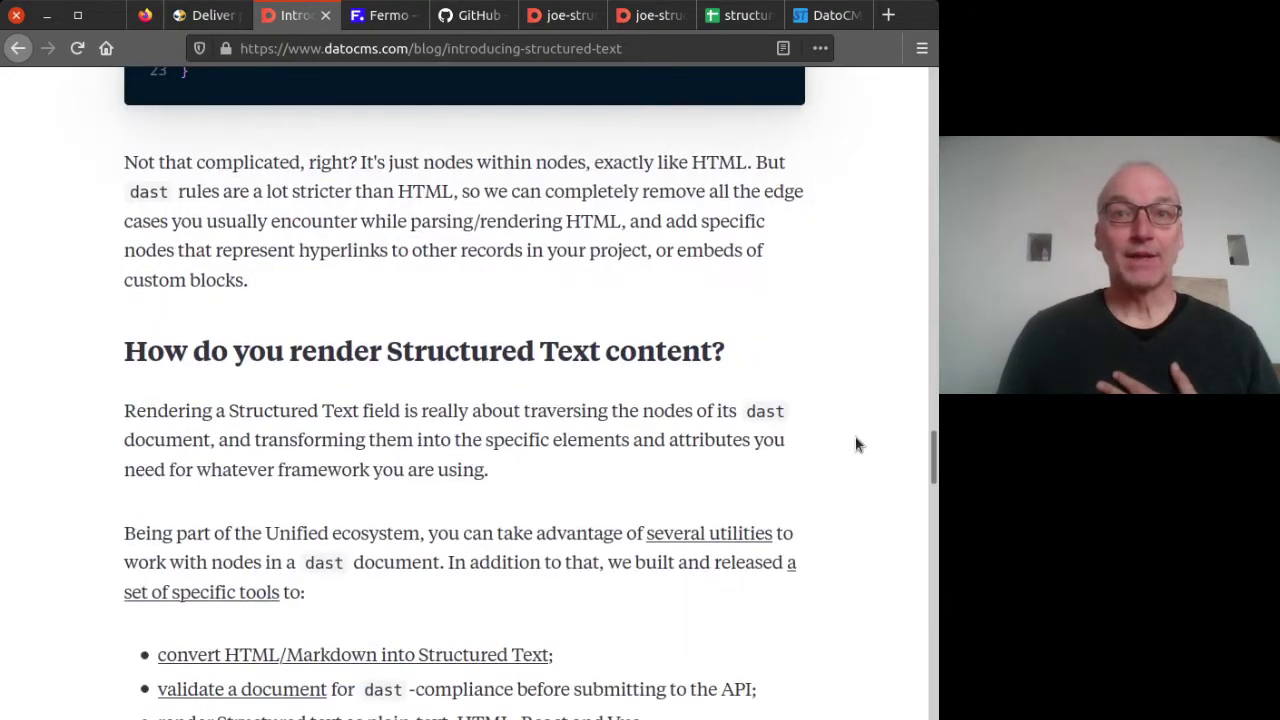
scroll(851, 440, "down", 4)
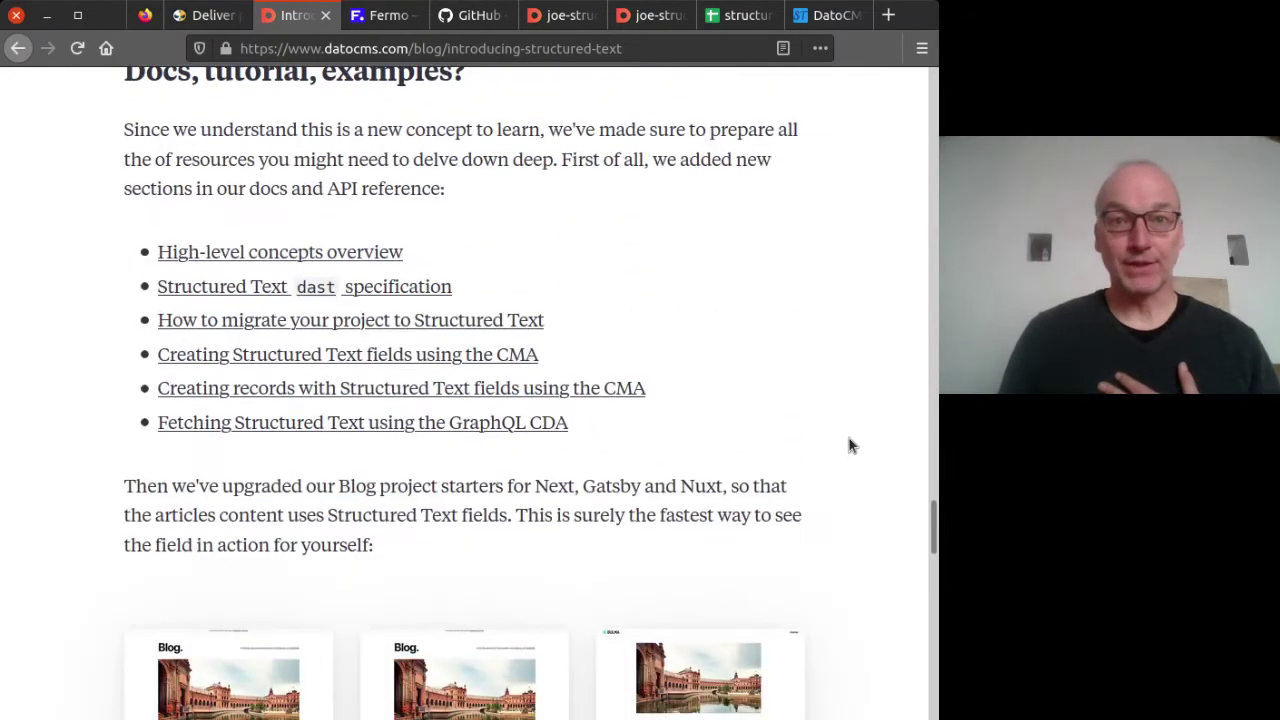
scroll(849, 428, "up", 16)
scroll(847, 425, "up", 20)
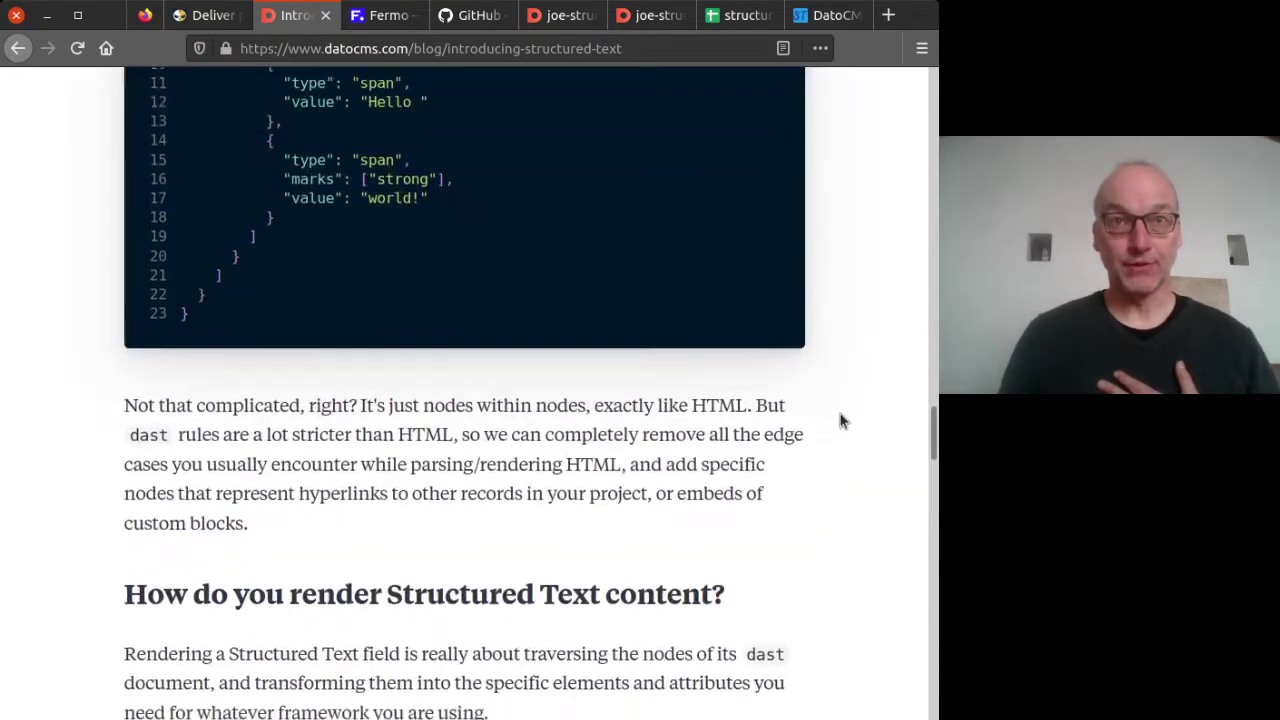
View the Fermo website's introduction and the elixir_datocms_graphql_client repository on GitHub.
left_click(368, 20)
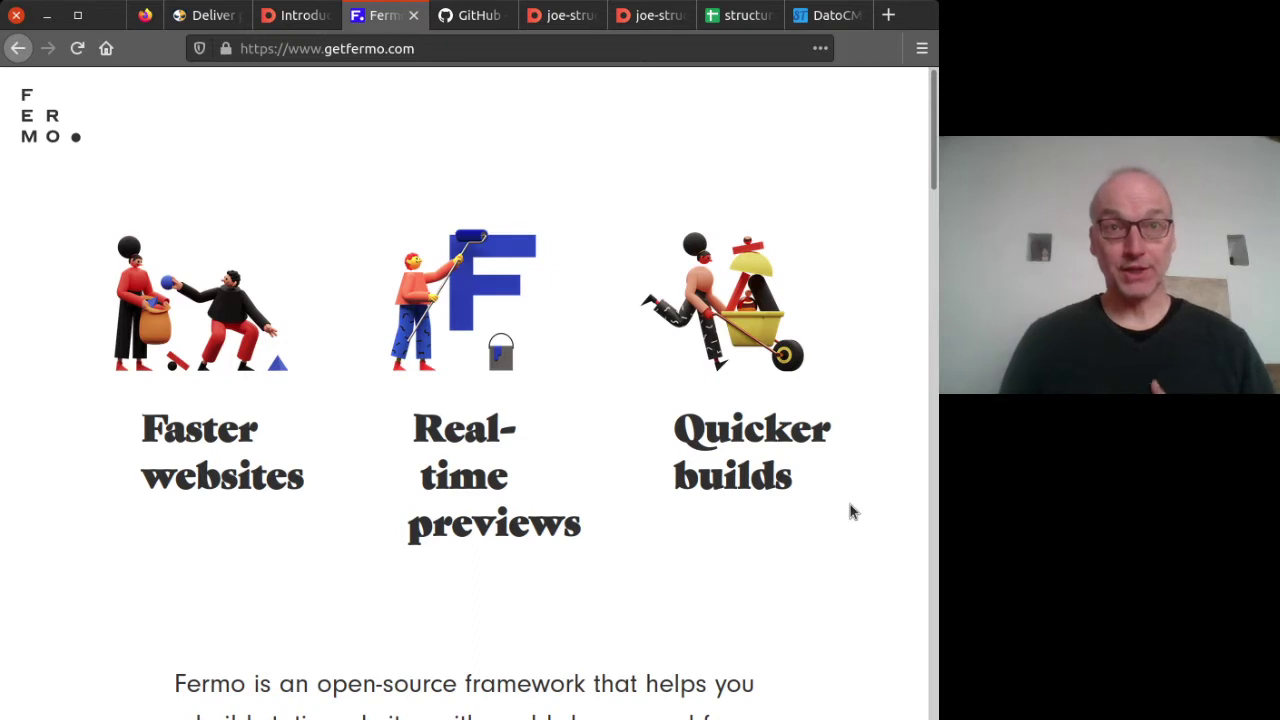
scroll(851, 512, "down", 3)
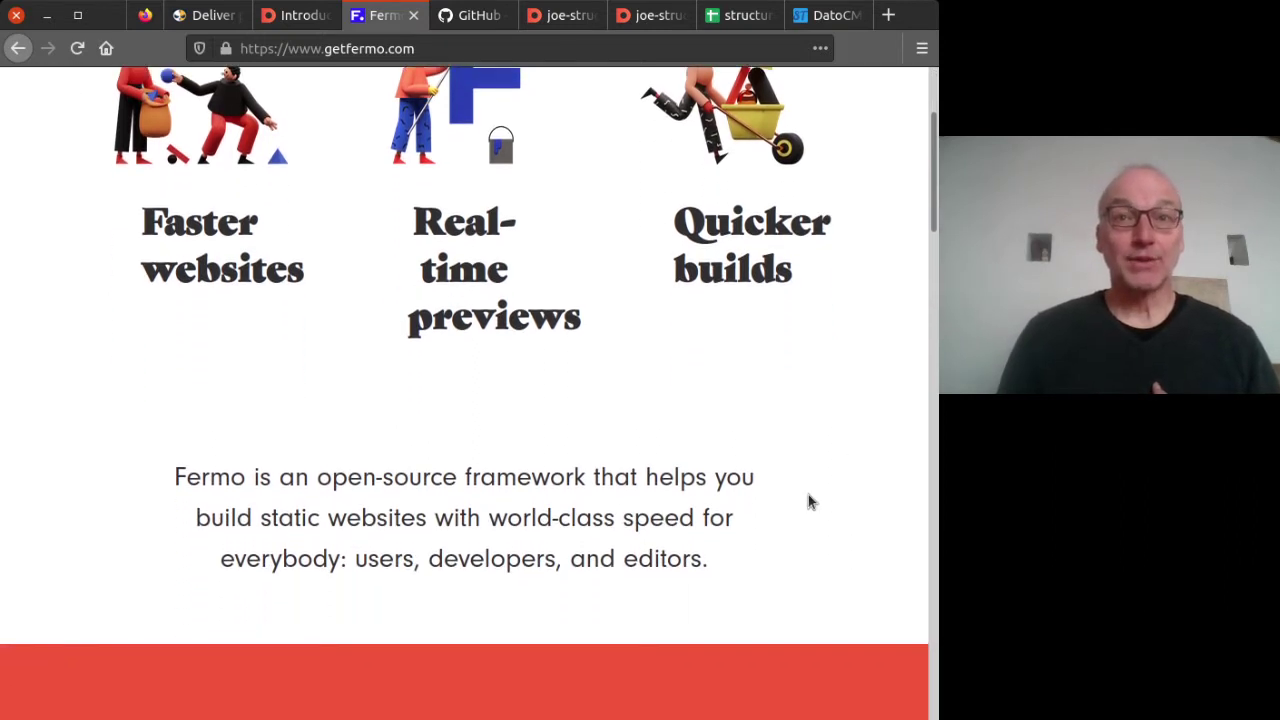
left_click(468, 15)
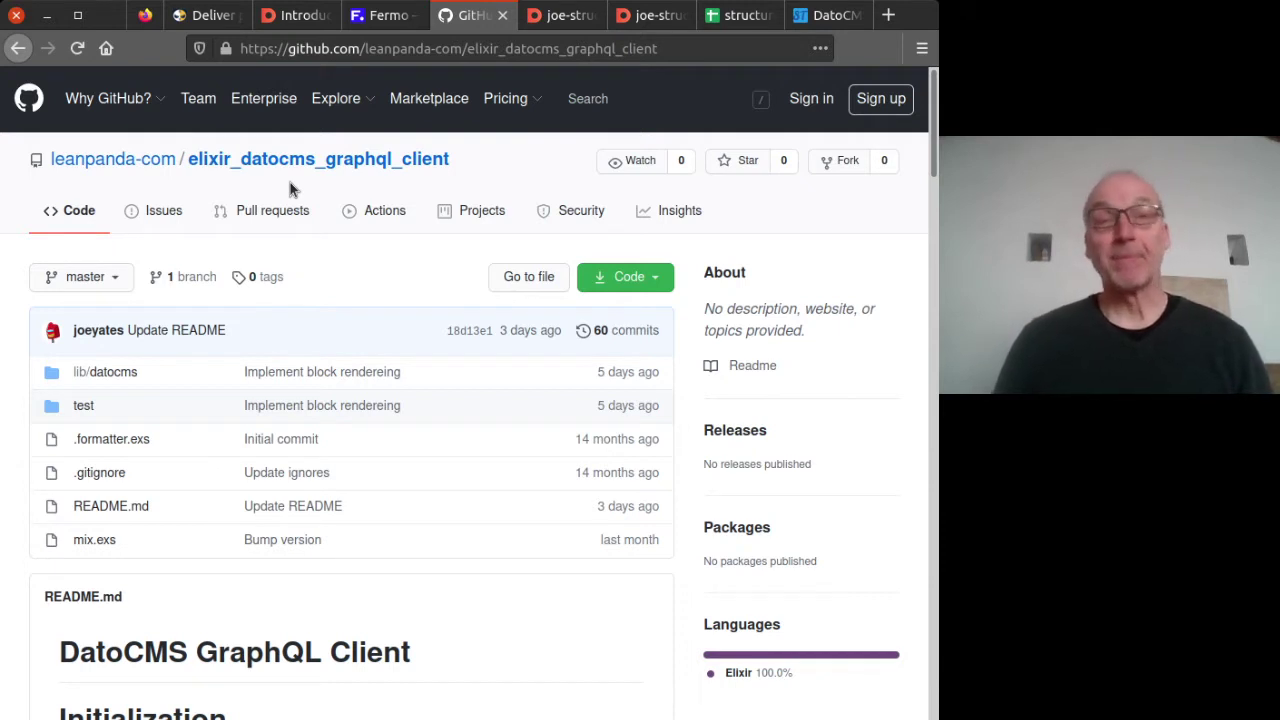
Close the Leanpanda, Introducing Structured Text and Fermo pages.
left_click(242, 17)
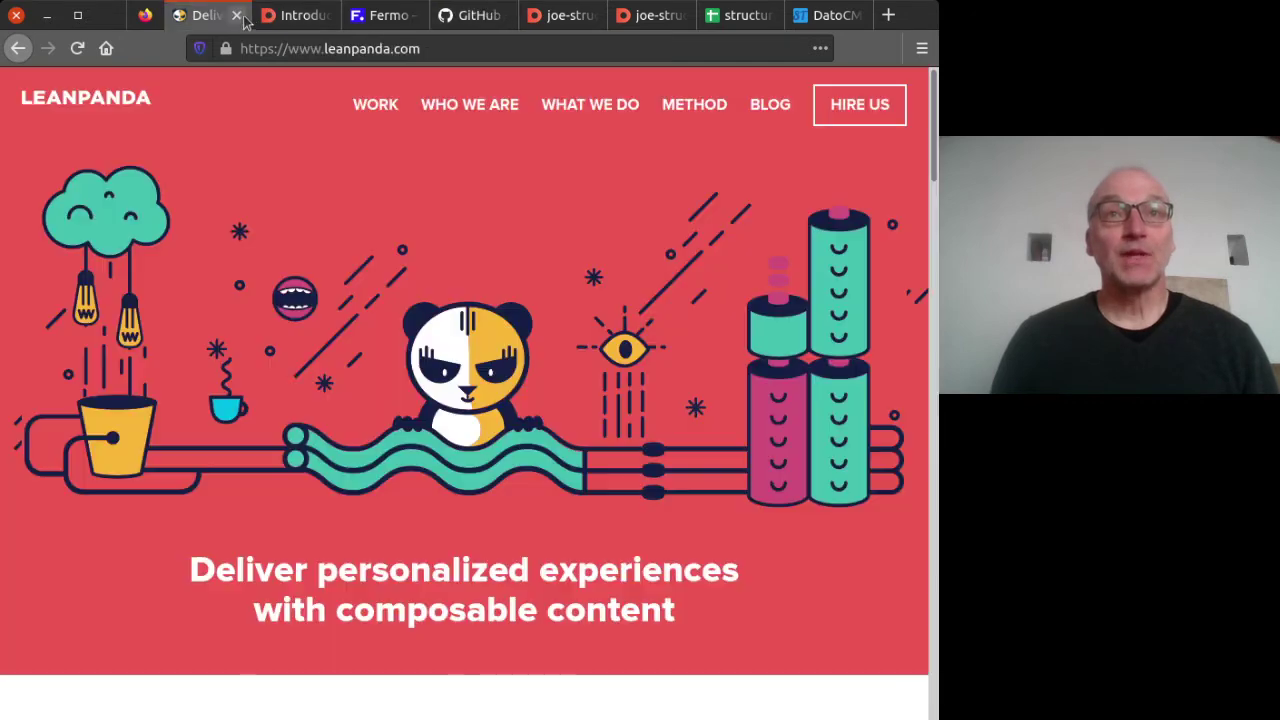
left_click(237, 16)
left_click(237, 16)
left_click(237, 16)
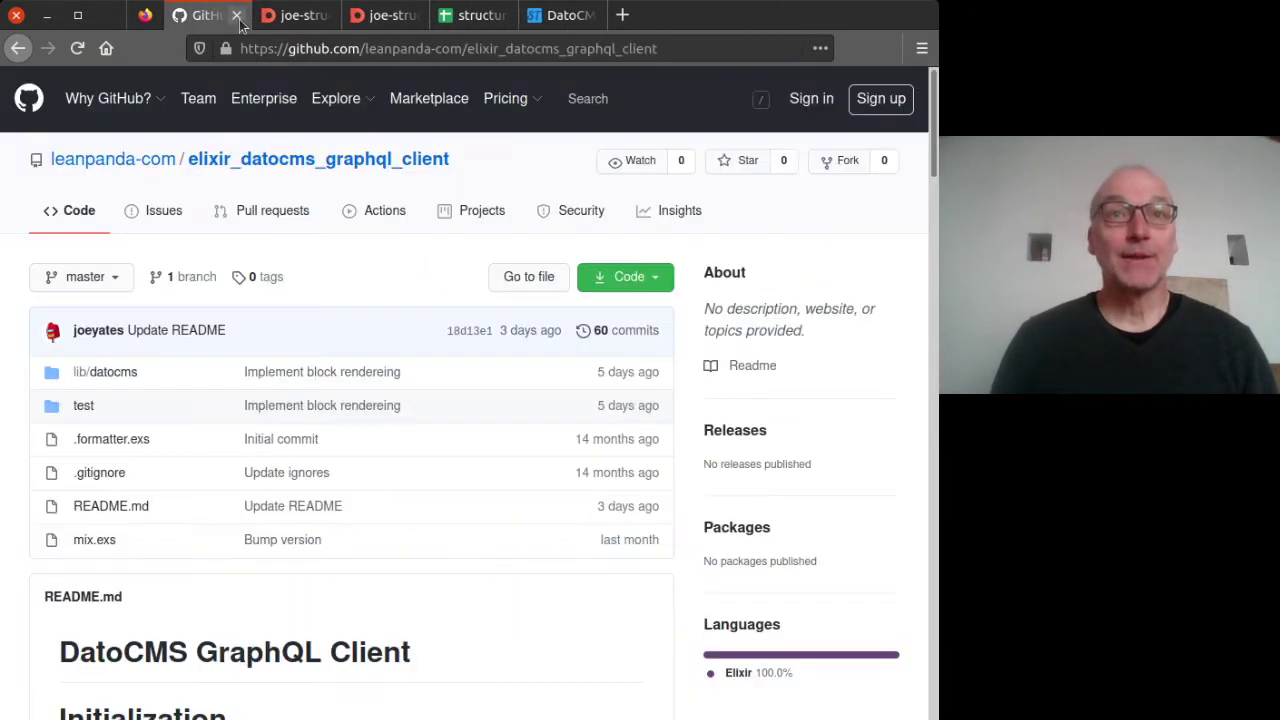
Show the model list in the structured text project's DatoCMS settings and point out the project's admin address.
left_click(290, 16)
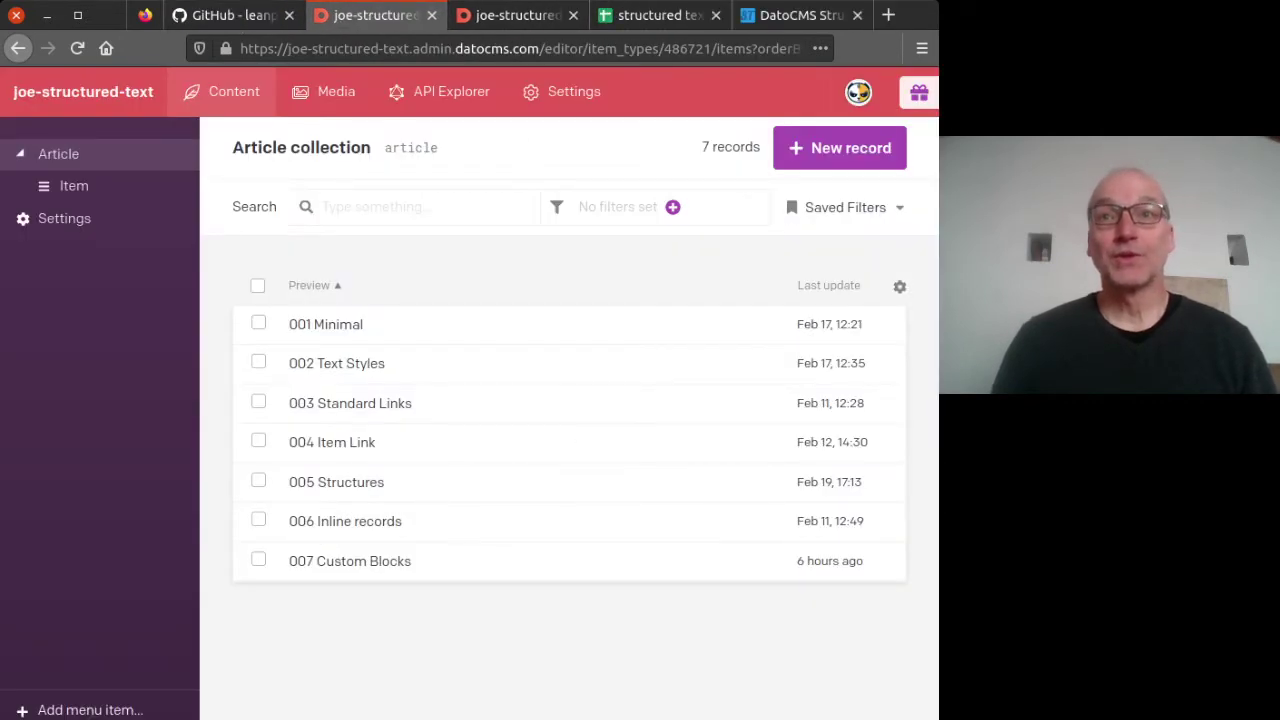
left_click(536, 91)
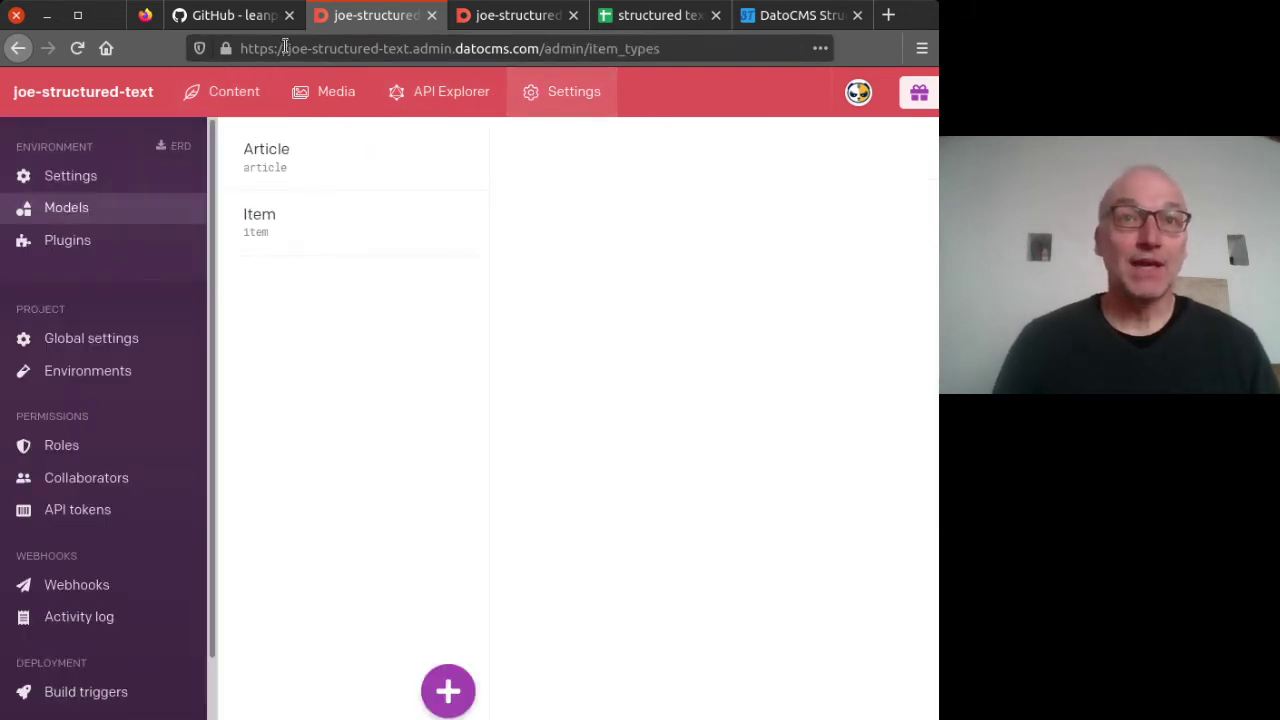
left_click_drag(284, 48, 451, 57)
left_click(451, 52)
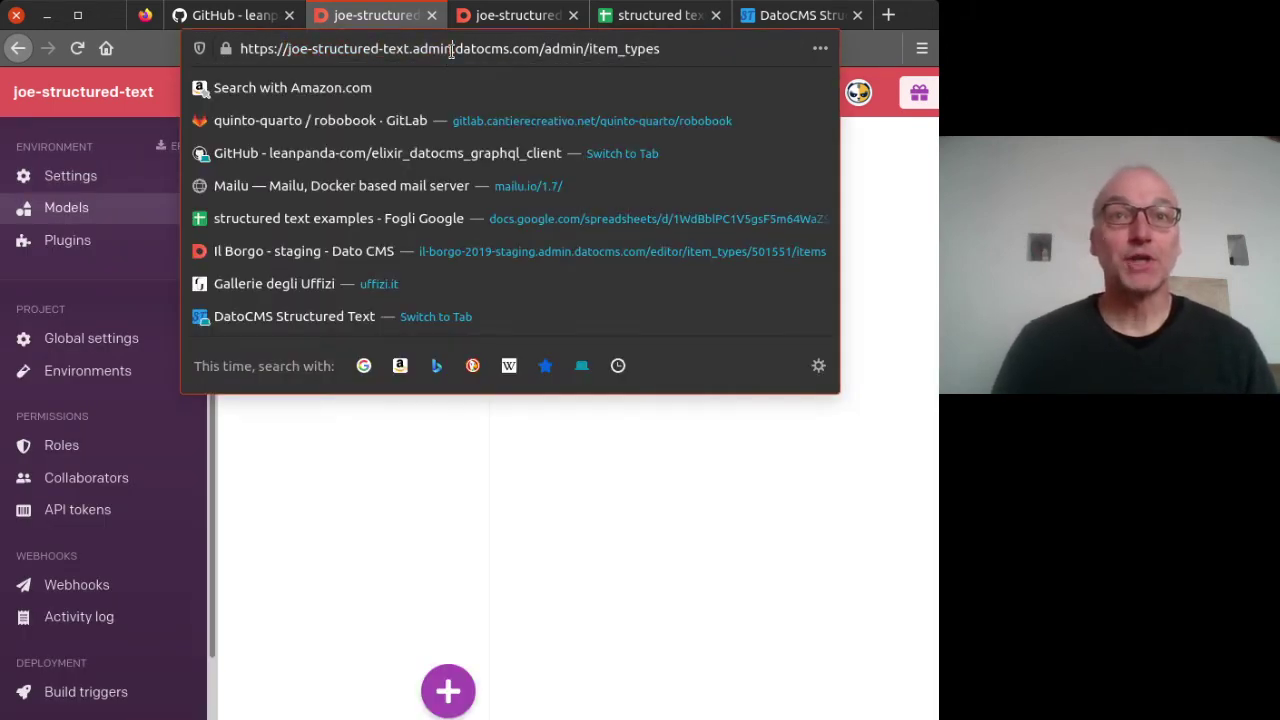
key("Escape")
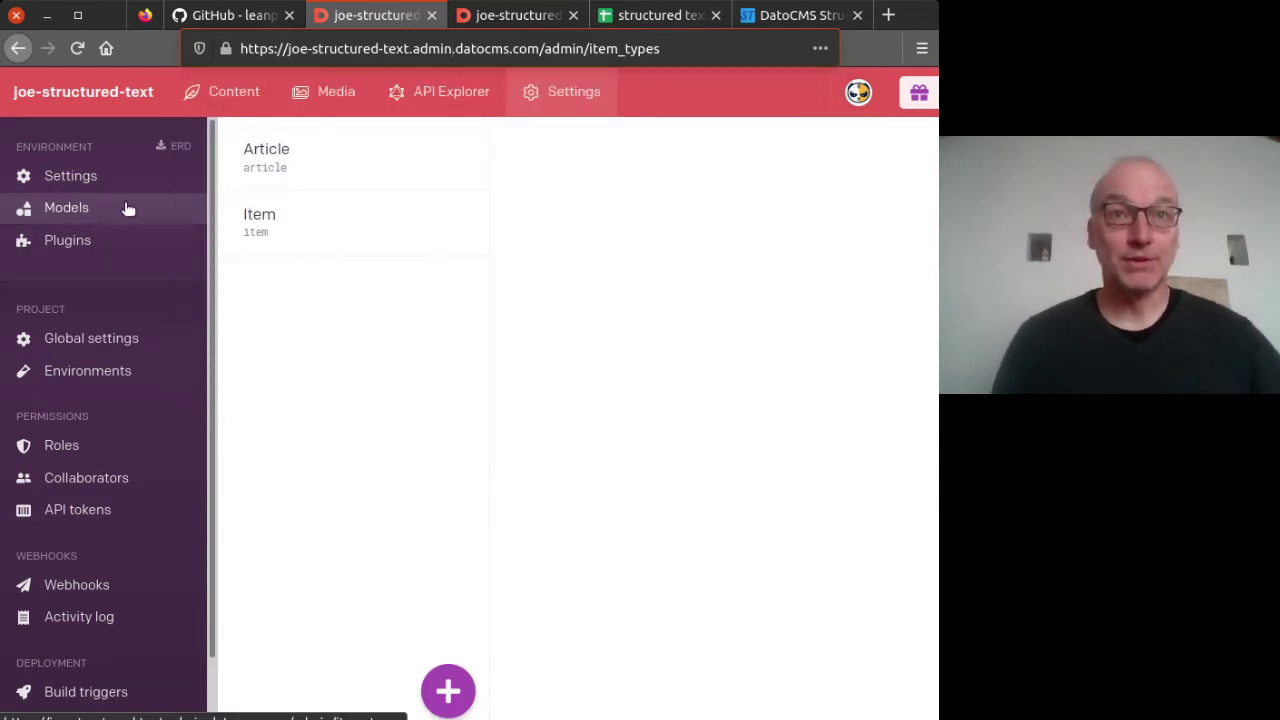
Examine the Article model's Body field, including its settings, its validations for links and inline records, and its MyArticleBlock block.
left_click(268, 169)
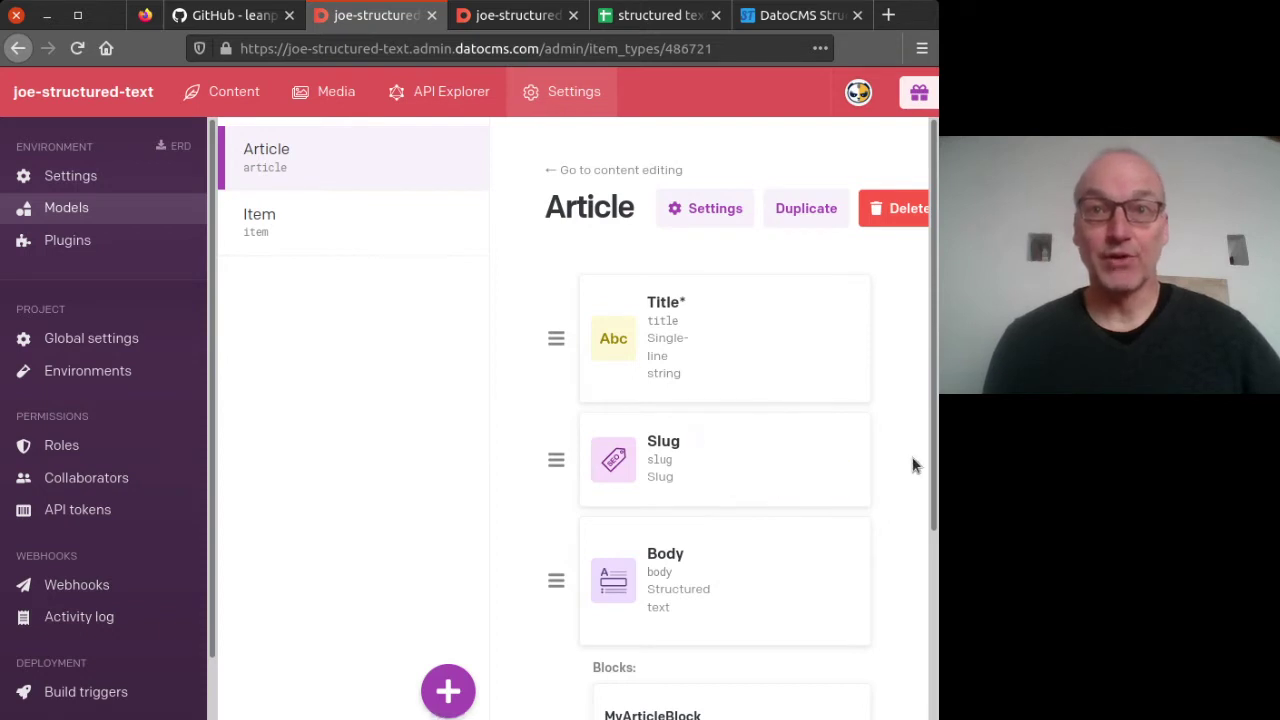
scroll(910, 465, "down", 2)
mouse_move(675, 373)
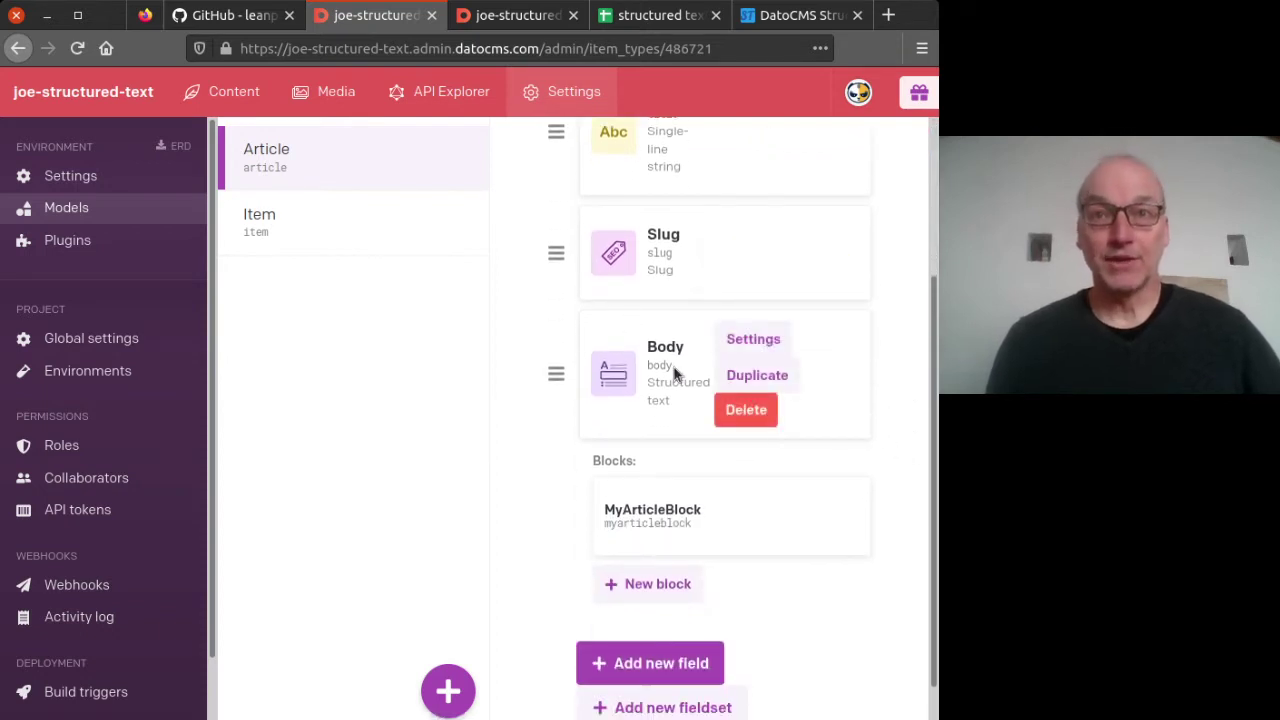
left_click(755, 339)
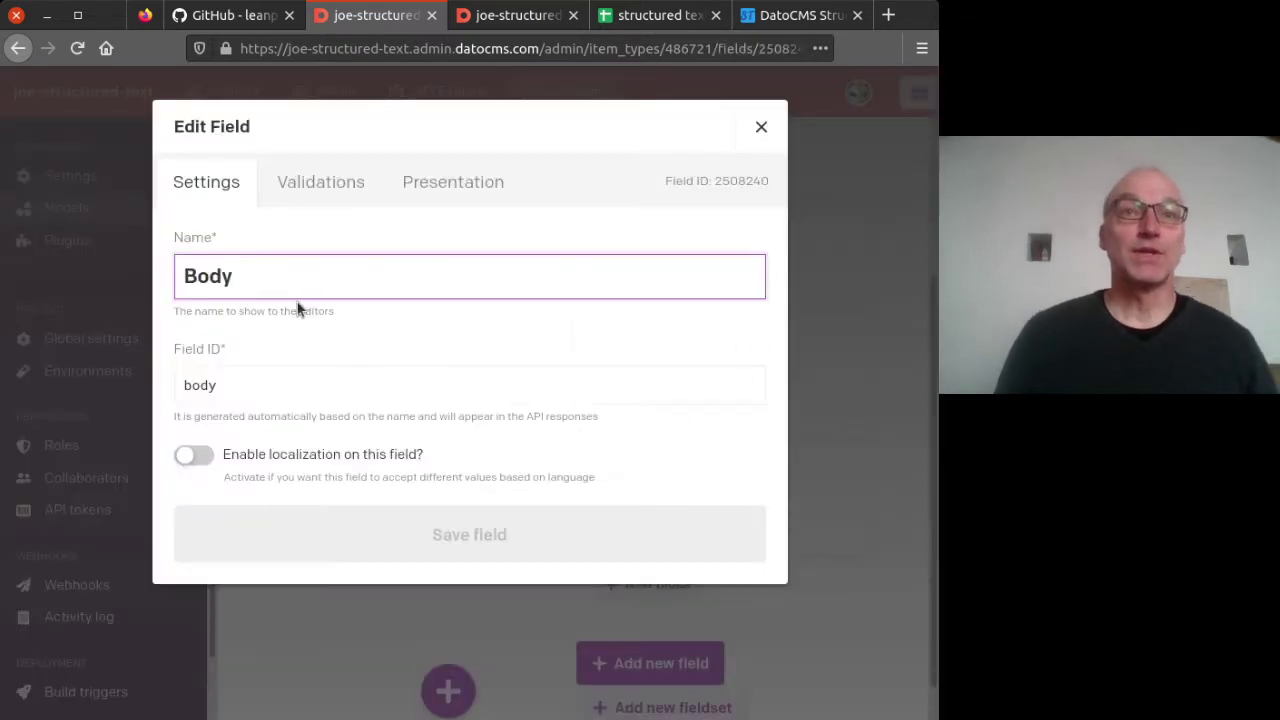
left_click(273, 393)
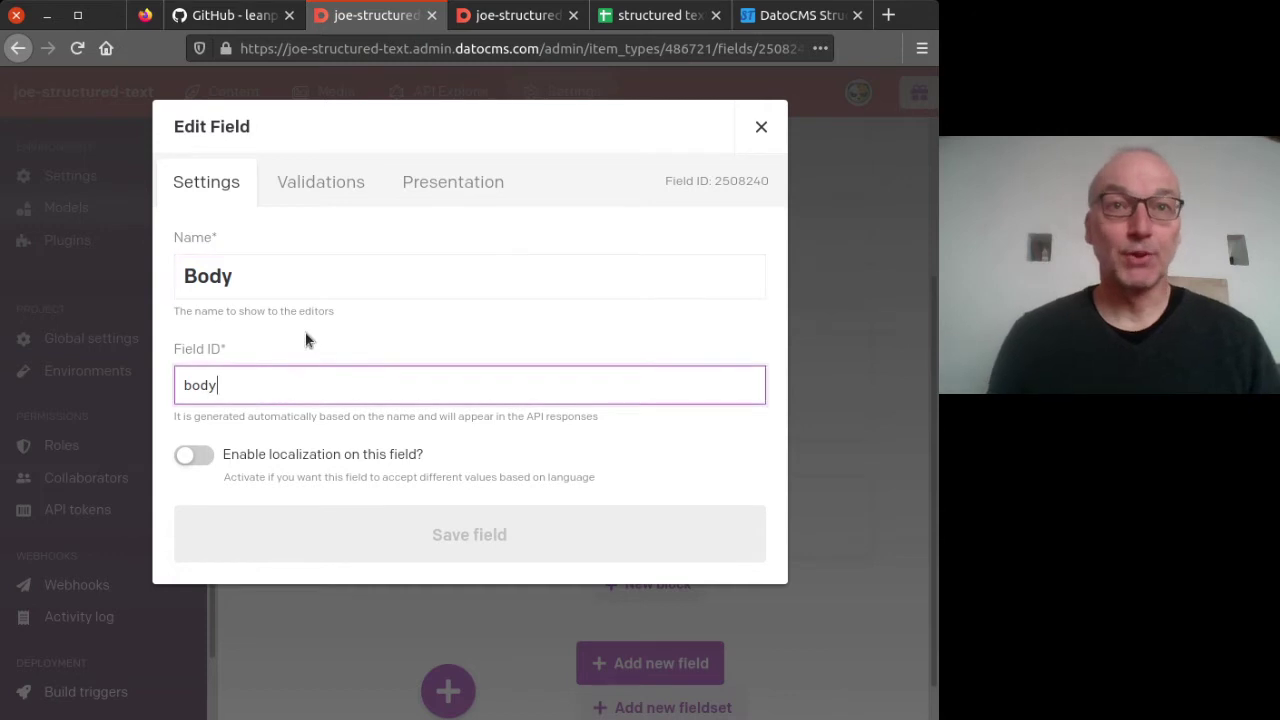
left_click(295, 188)
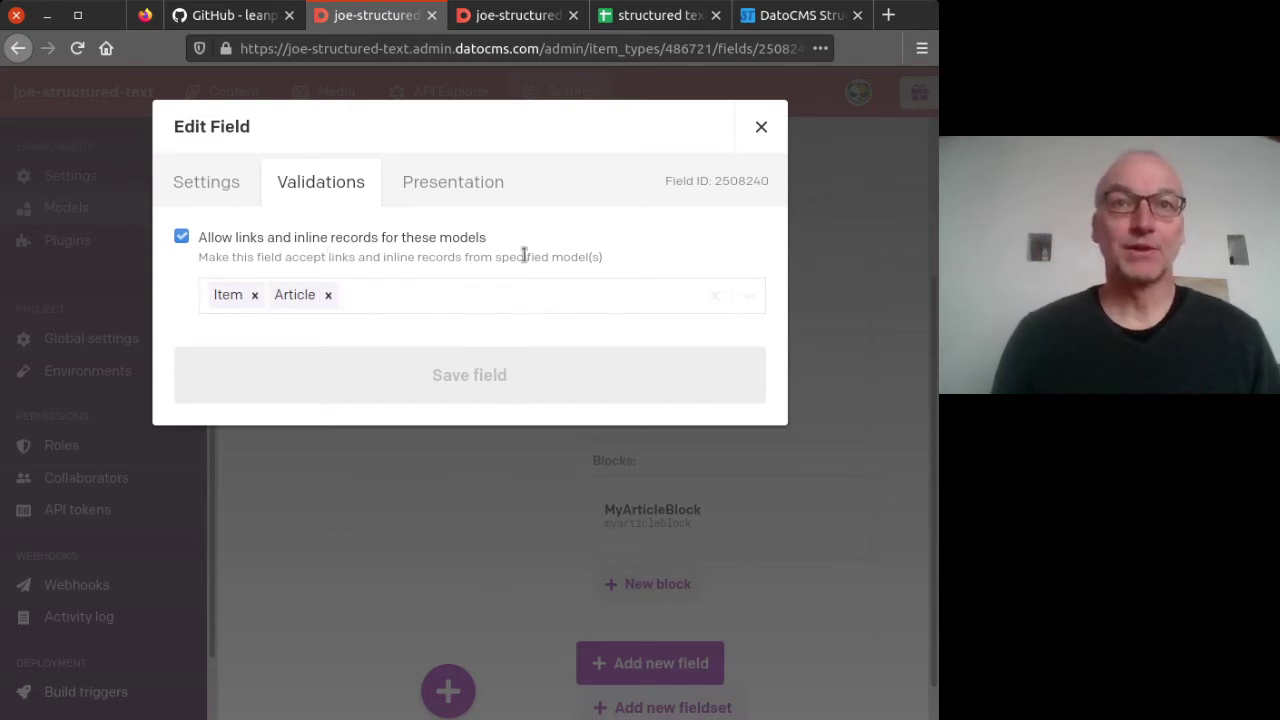
left_click(761, 130)
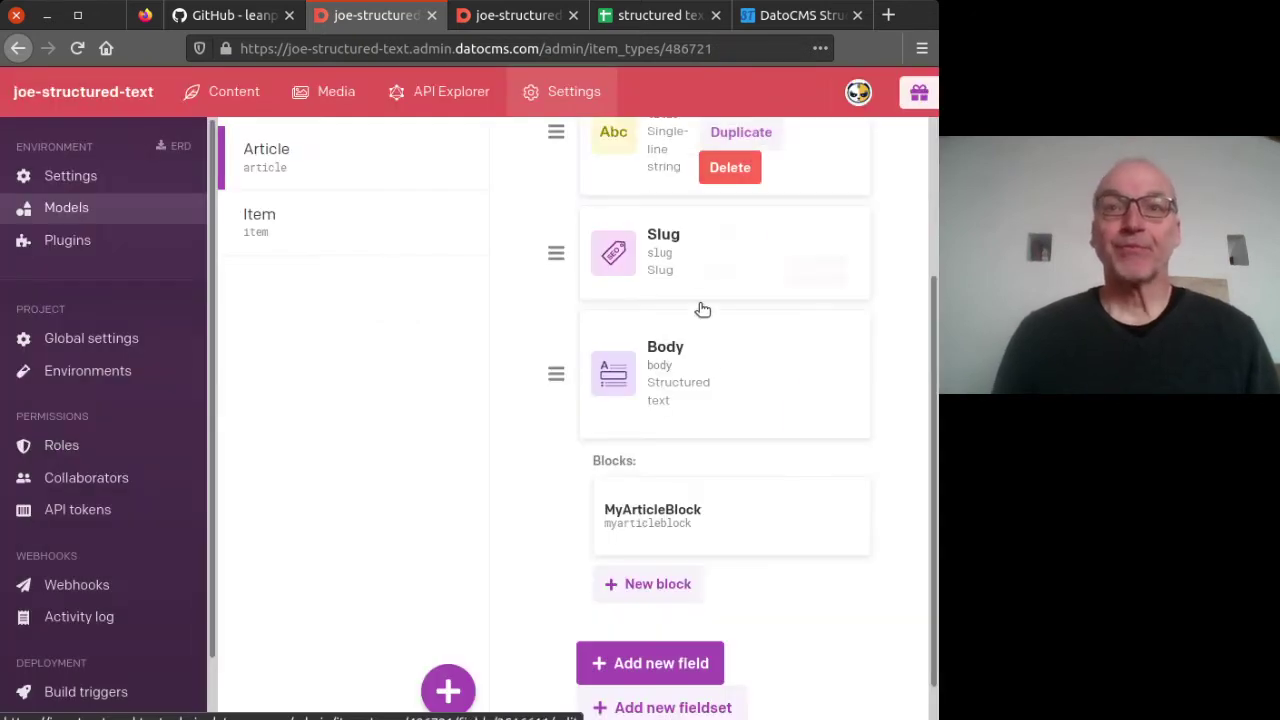
mouse_move(758, 480)
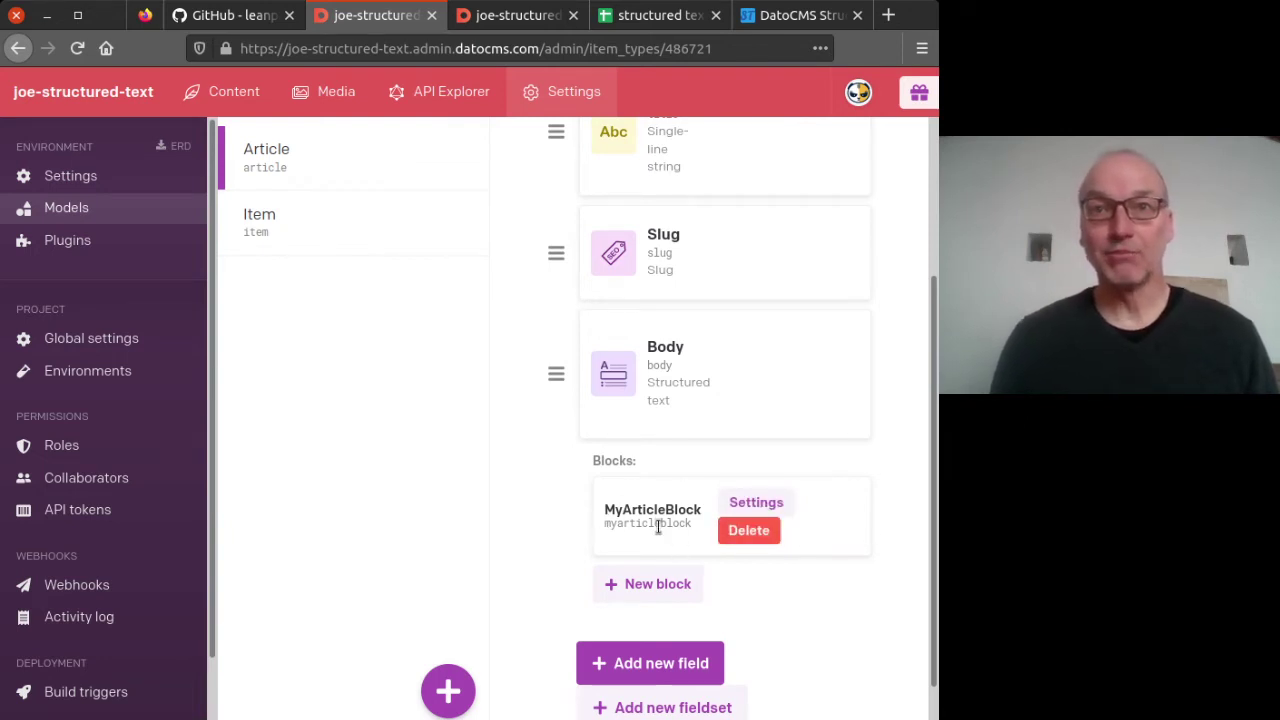
mouse_move(654, 403)
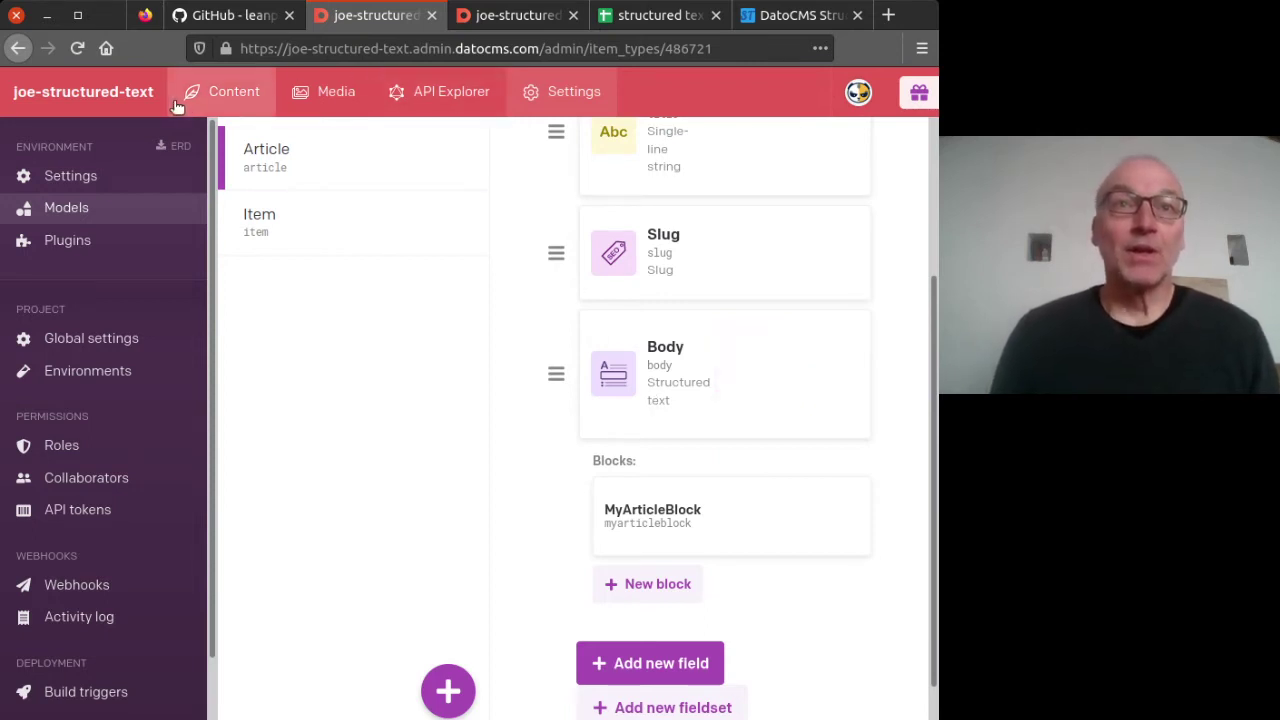
View the body text of the 001 Minimal article and return to the Article collection.
left_click(211, 93)
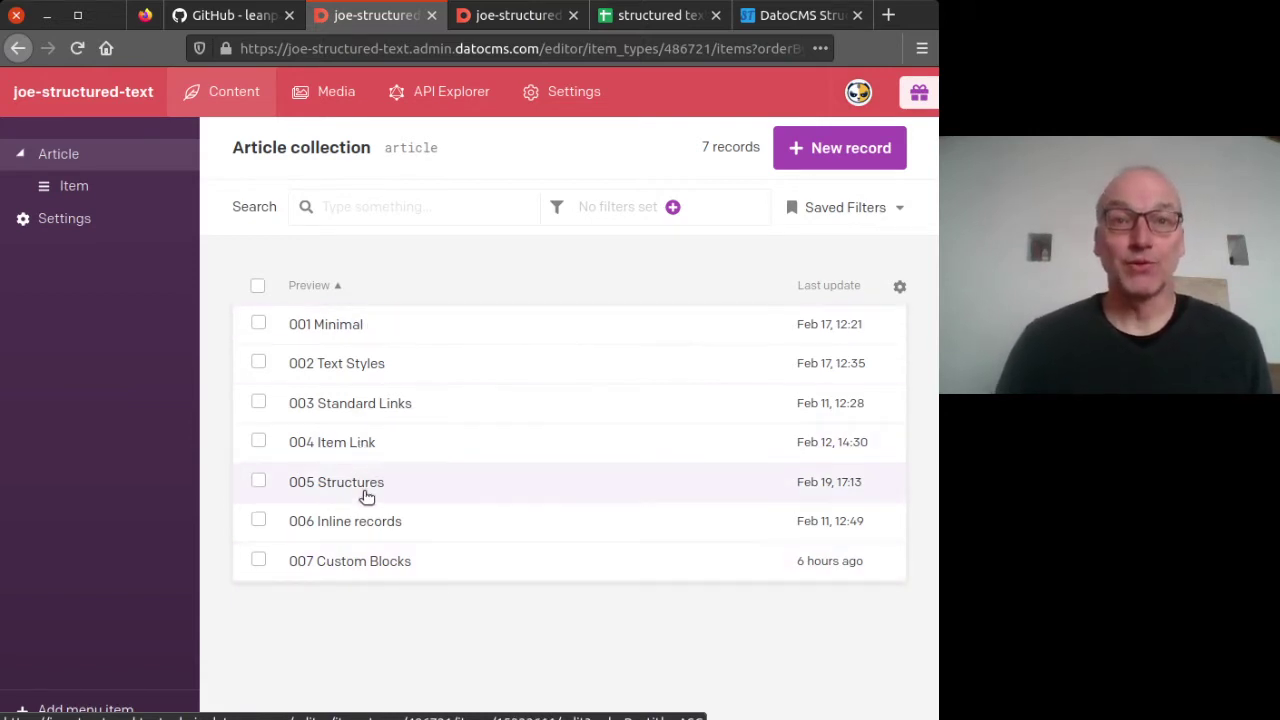
left_click(334, 326)
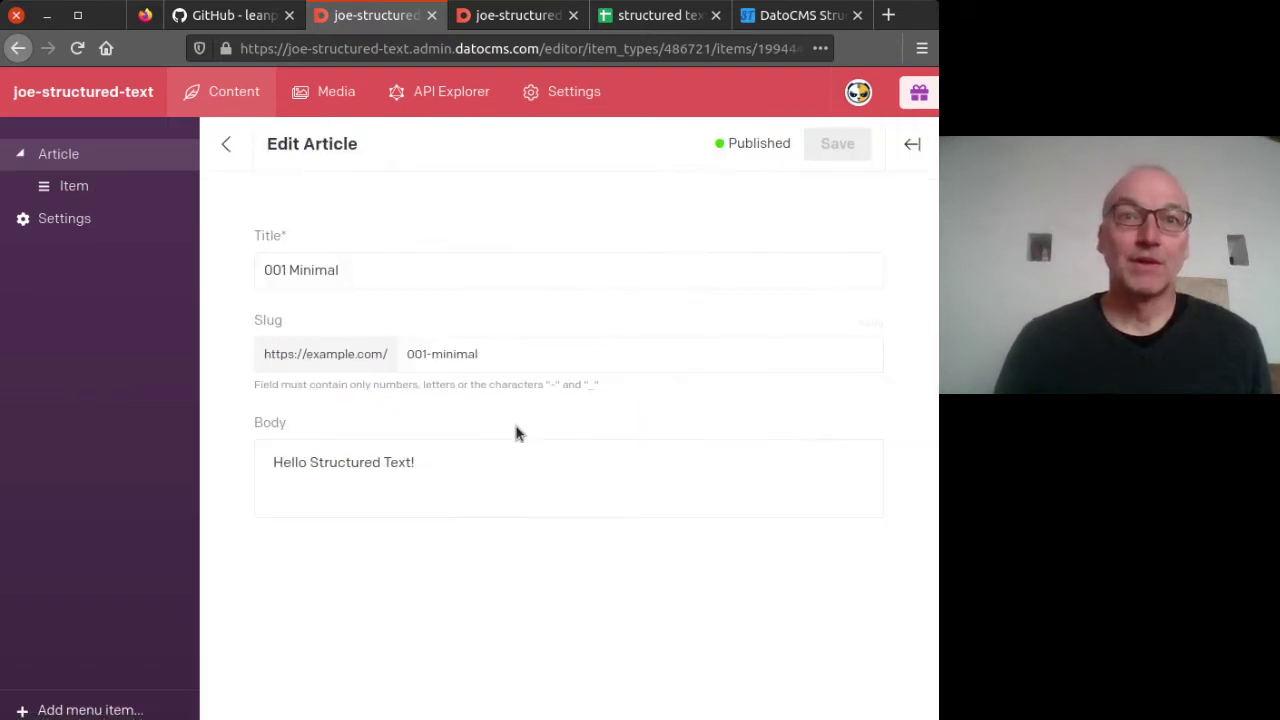
left_click_drag(449, 461, 243, 454)
left_click(227, 143)
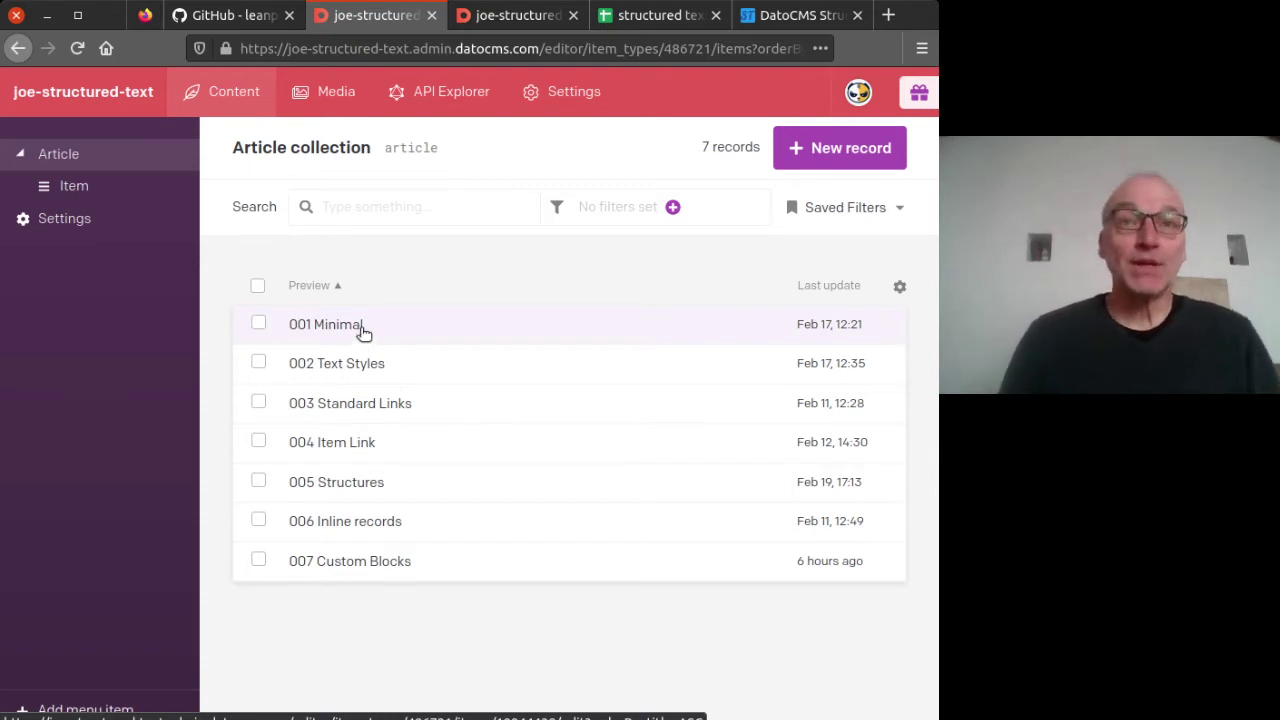
Reopen the 001 Minimal article and inspect its Title, Slug and Body fields.
left_click(364, 326)
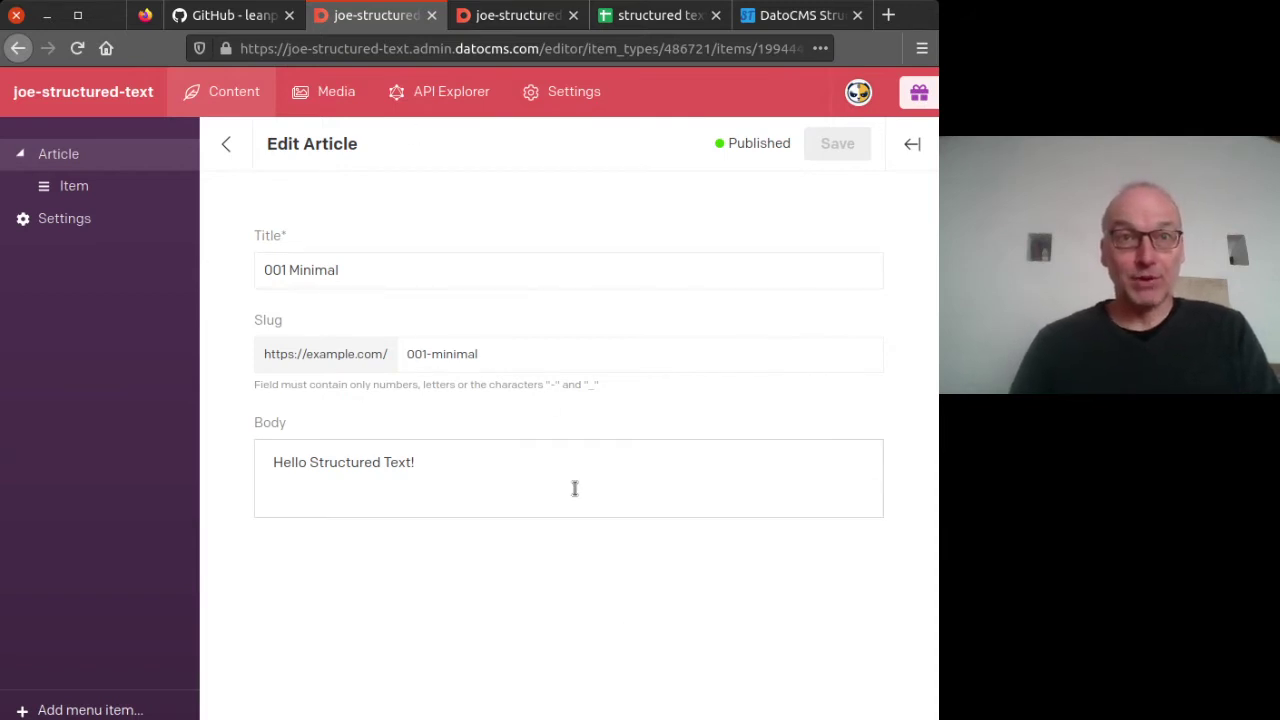
left_click(377, 262)
left_click(591, 351)
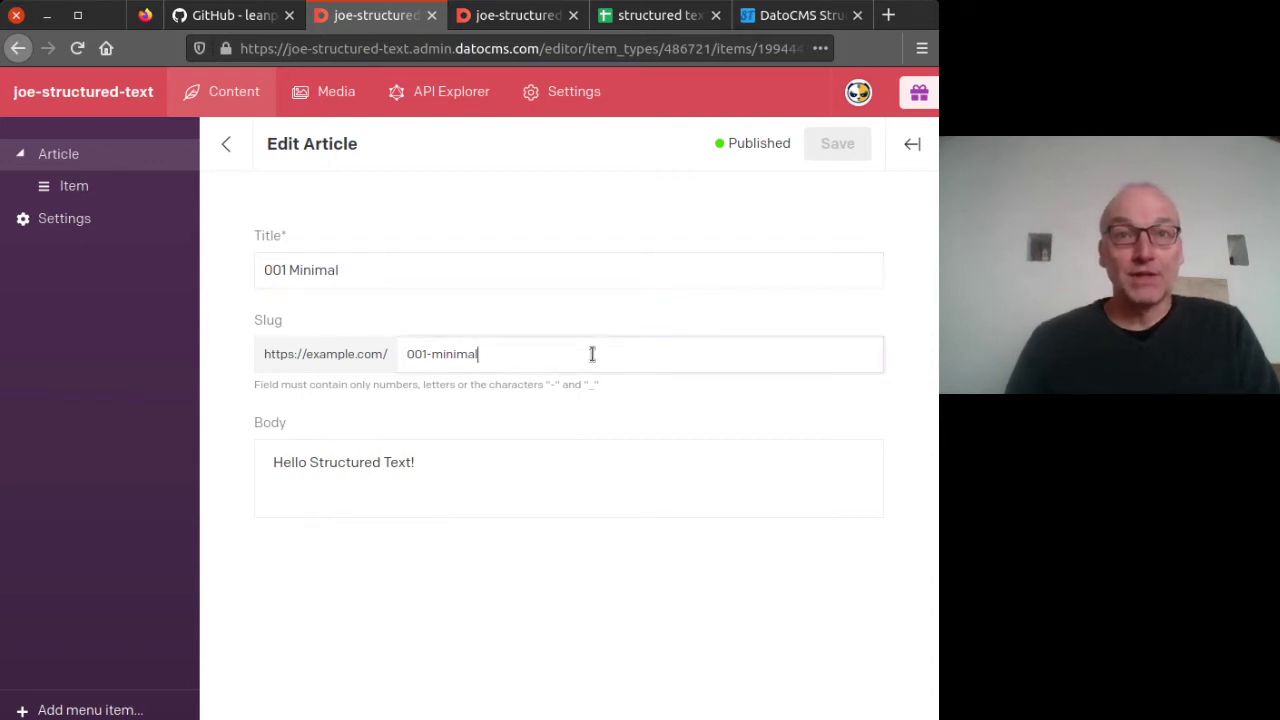
left_click(556, 471)
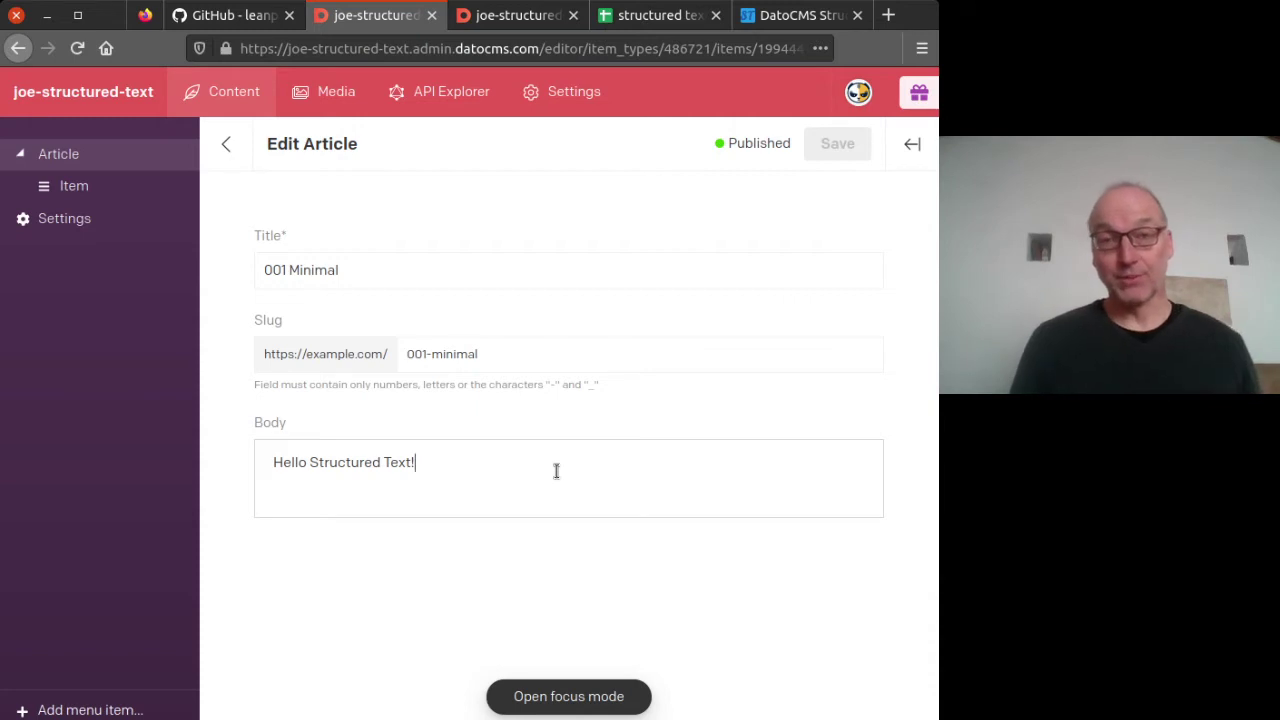
Add a second line with test text below "Hello Structured Text!" in the Body field and erase that text.
key("Return")
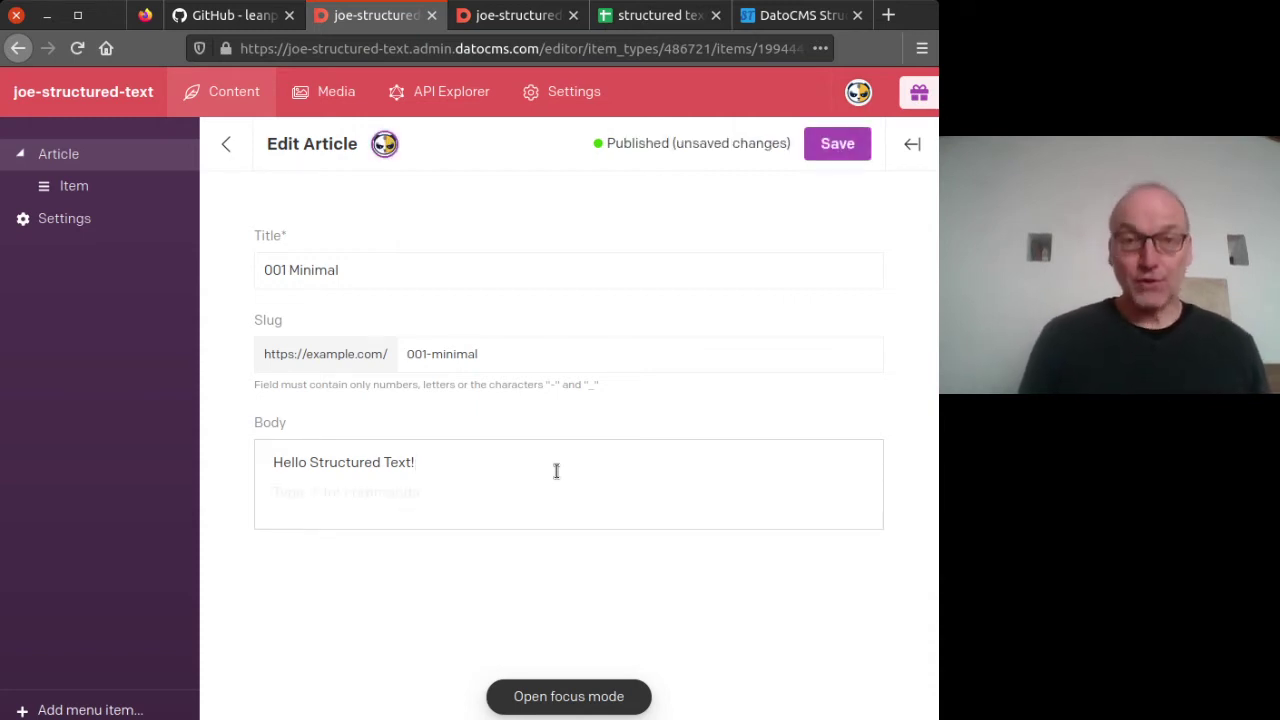
type("AJHJH")
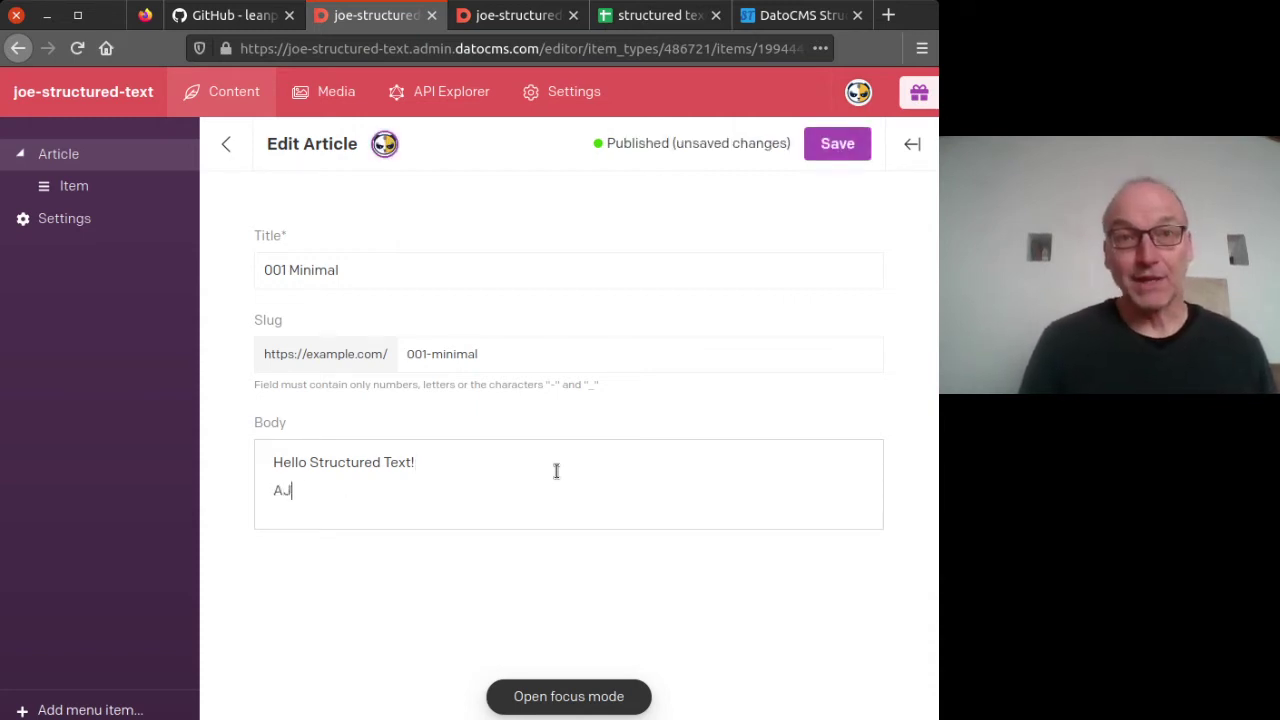
key("BackSpace")
key("BackSpace")
key("BackSpace")
key("BackSpace")
key("BackSpace")
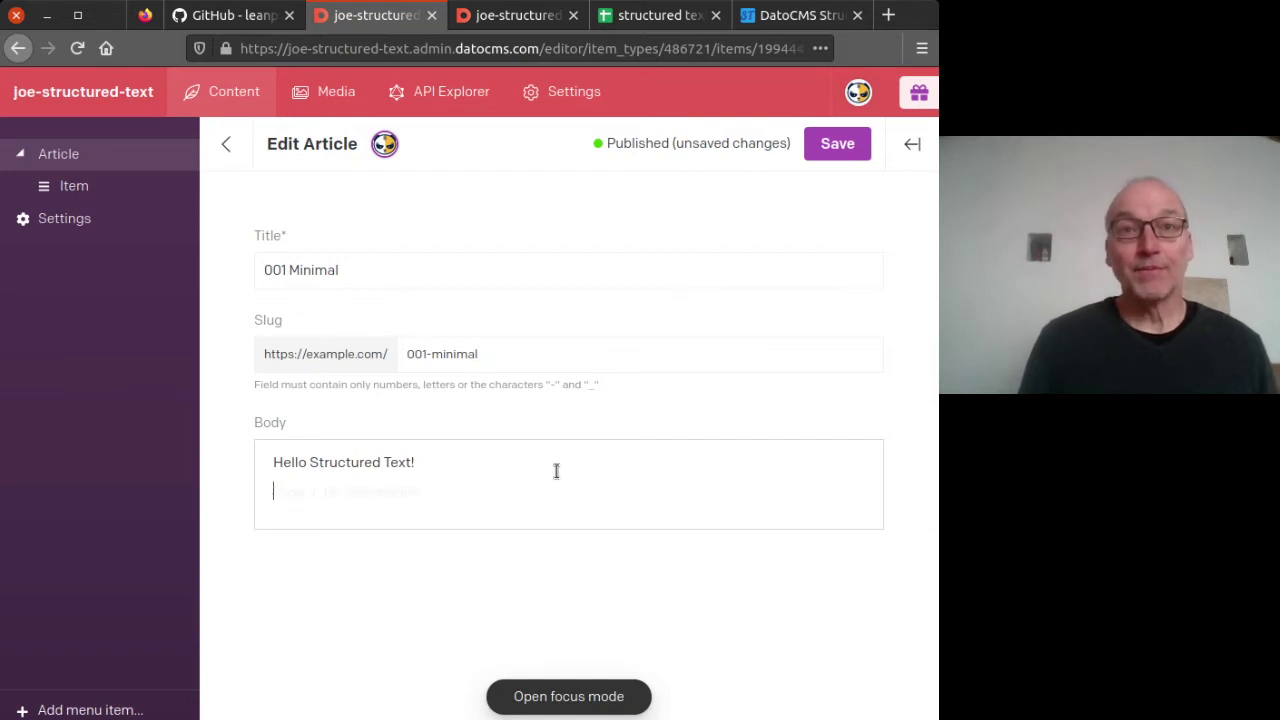
Browse the Body editor's block, inline record and conversion options, remove the extra line, and show the formatting options for the word "Structured".
type("/")
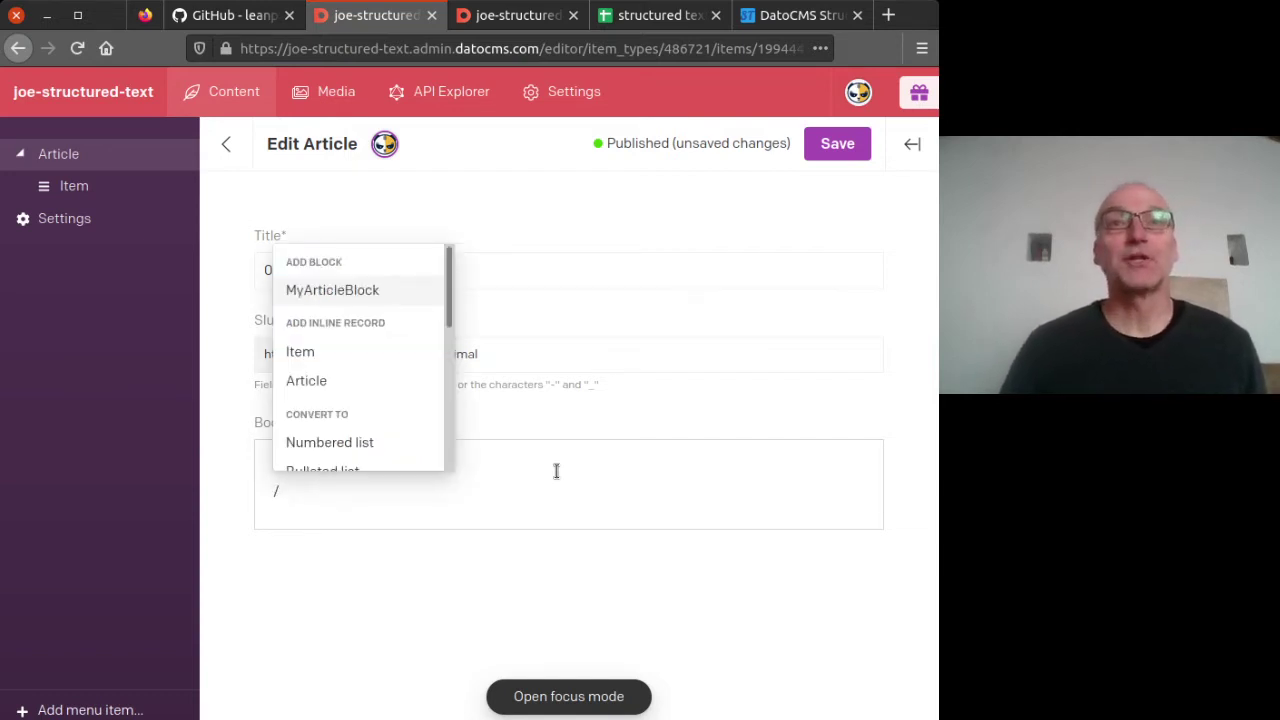
scroll(346, 400, "down", 5)
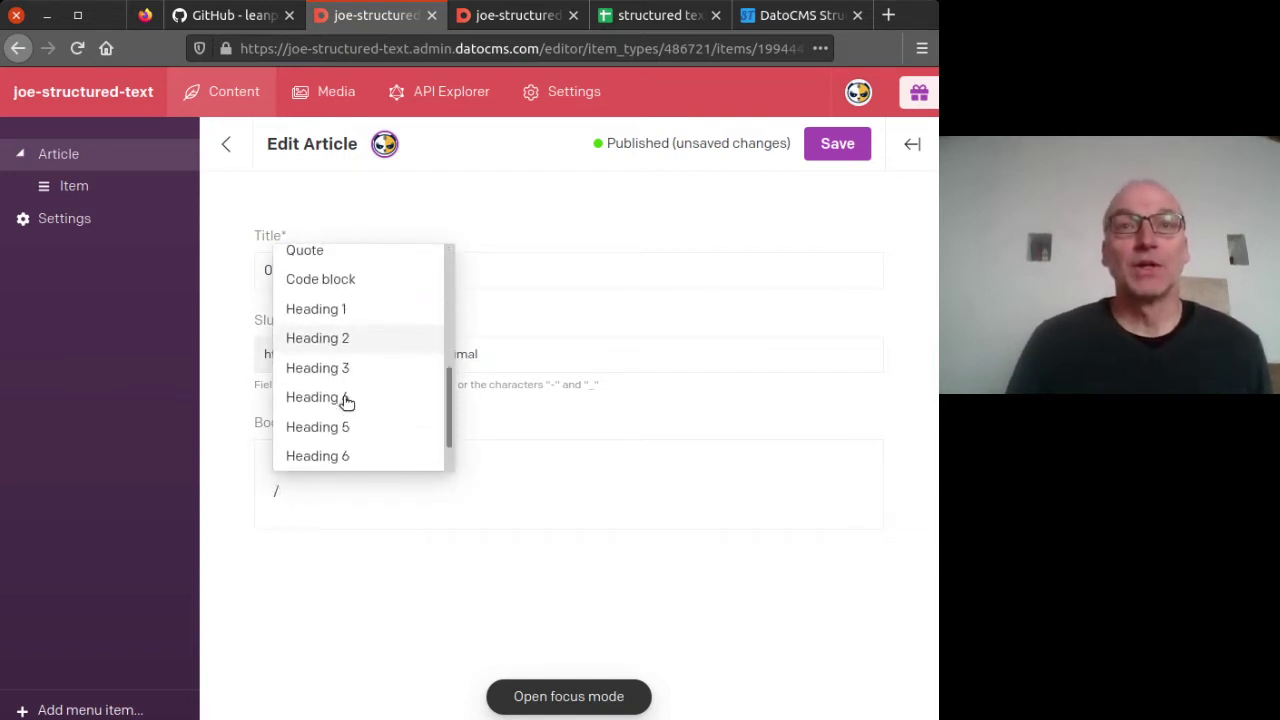
scroll(346, 400, "down", 3)
scroll(346, 402, "up", 10)
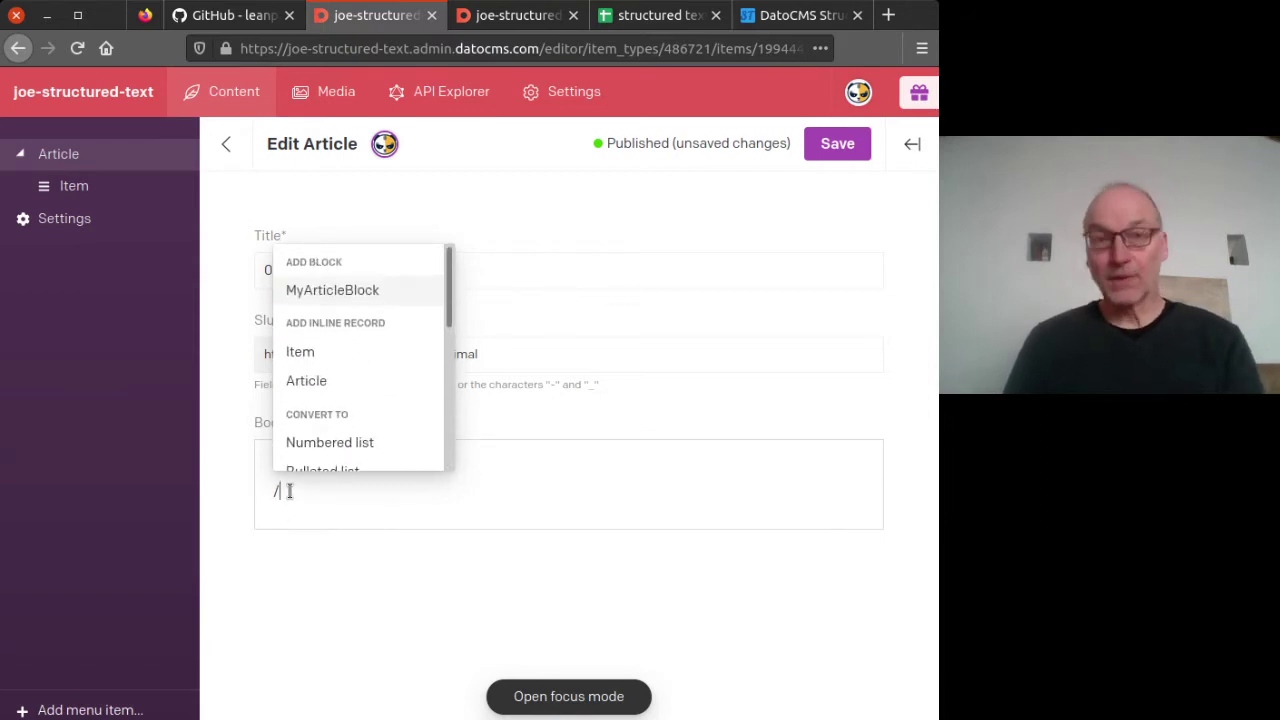
key("BackSpace")
key("BackSpace")
double_click(340, 463)
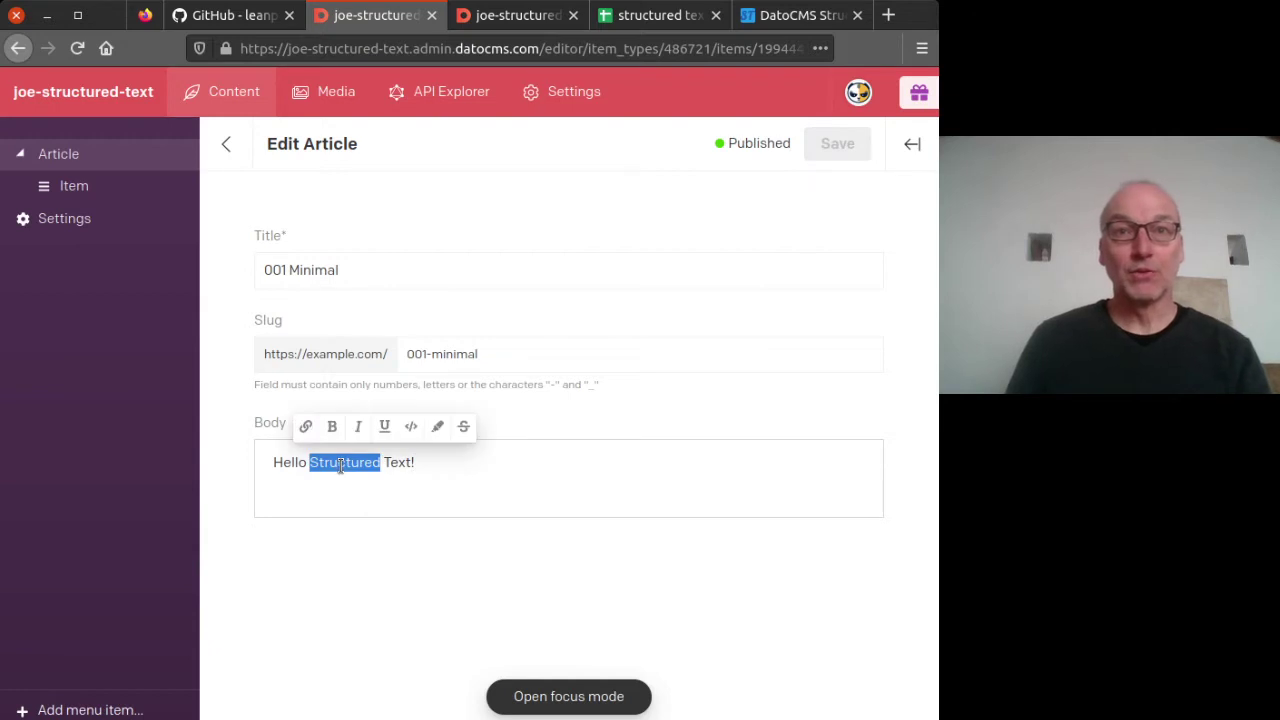
left_click(471, 492)
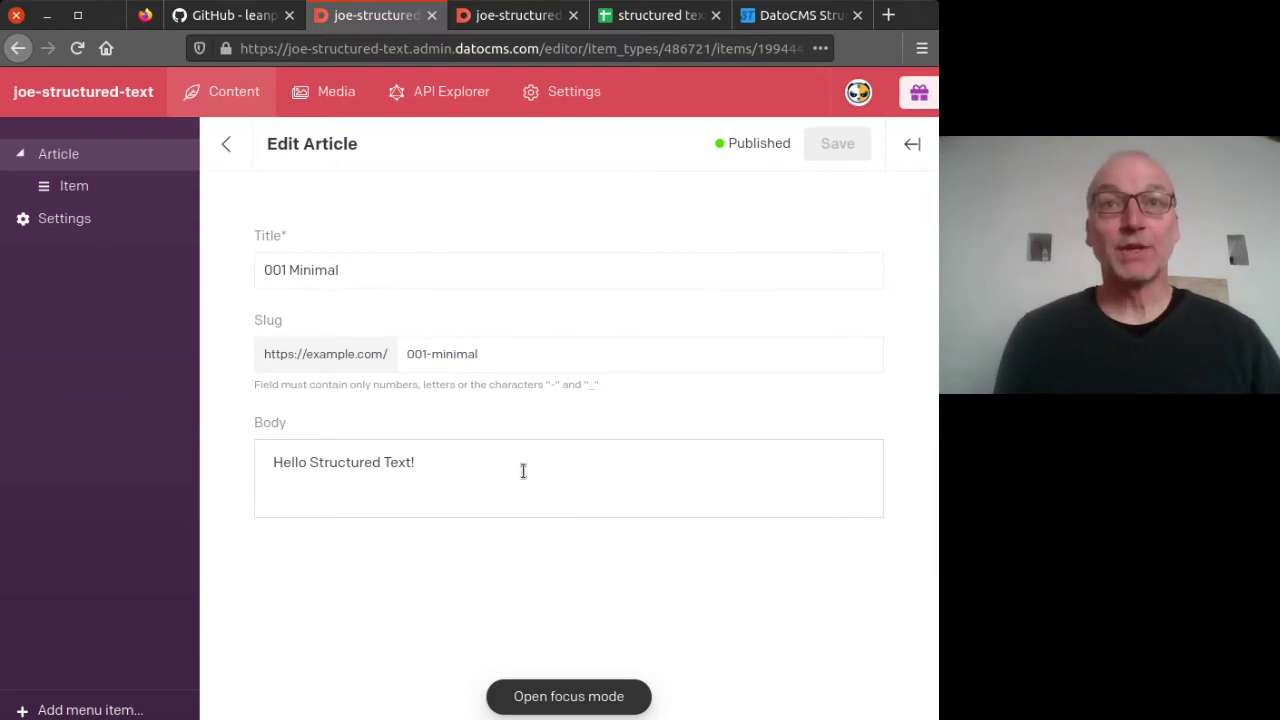
Compare the item ID in the 001 Minimal article's address with the ID in the API Explorer query's filter.
left_click_drag(760, 48, 673, 48)
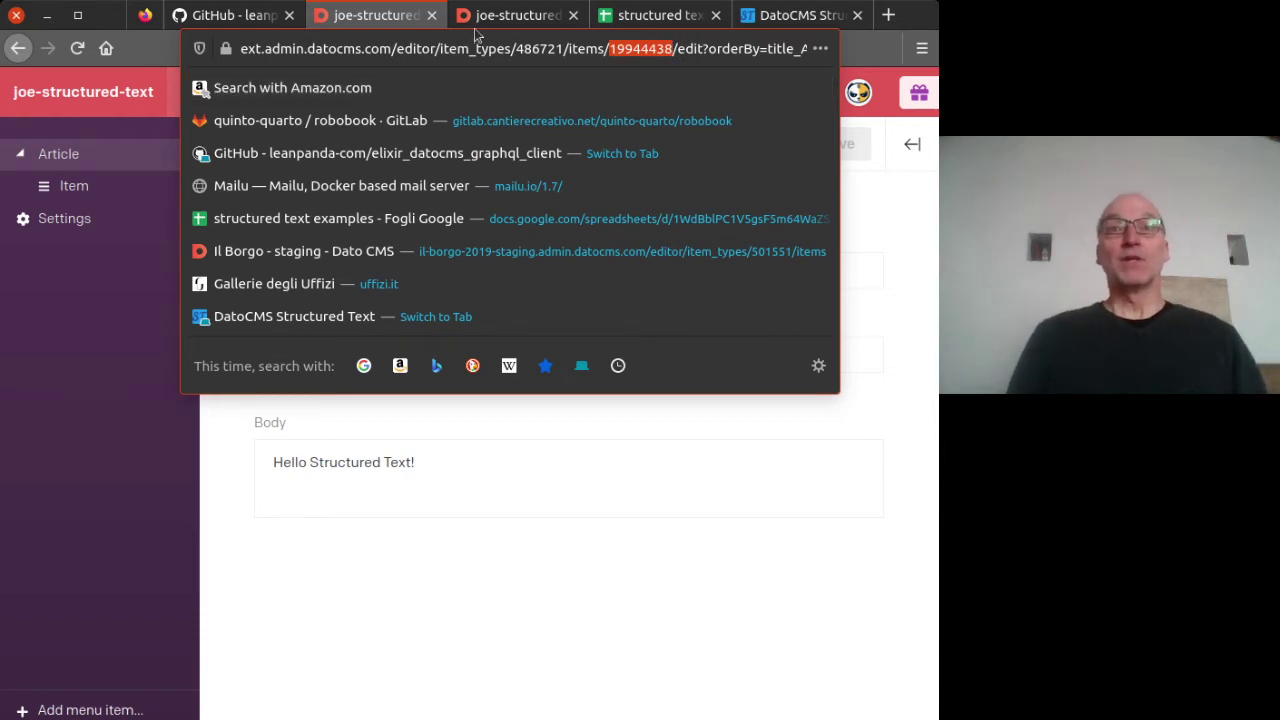
left_click(520, 22)
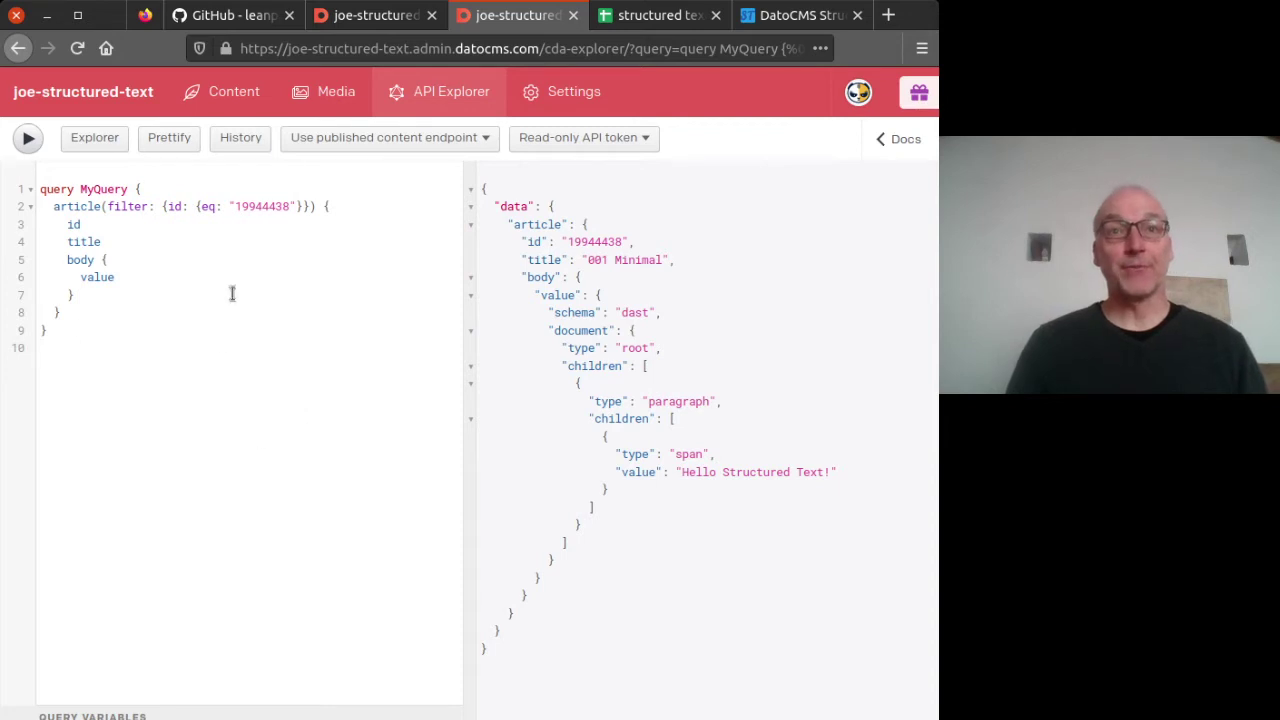
left_click(131, 358)
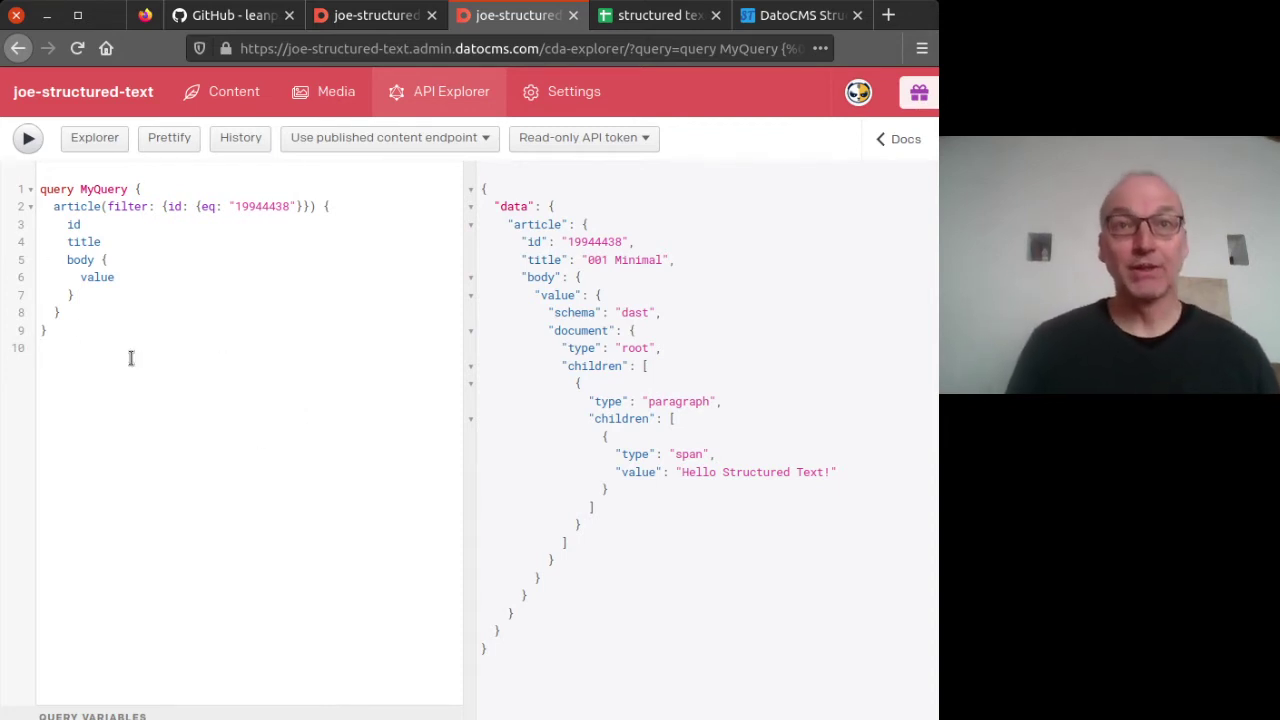
double_click(252, 206)
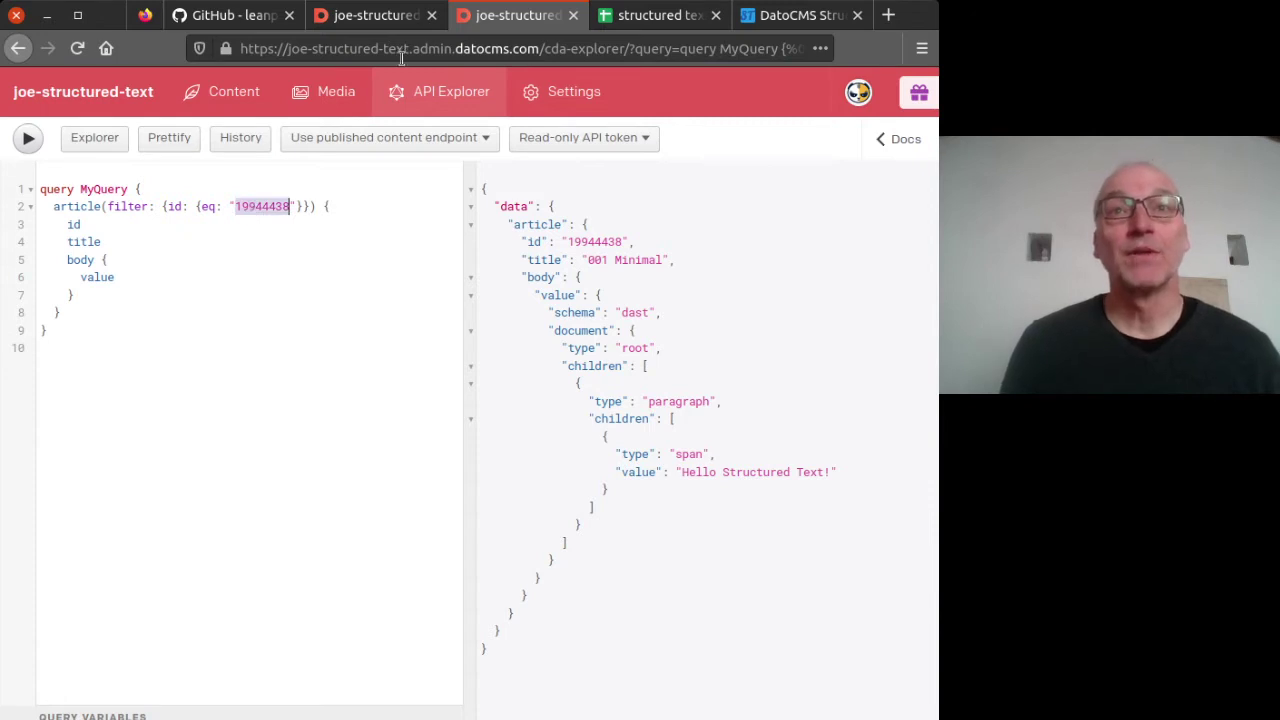
left_click(375, 15)
left_click(762, 42)
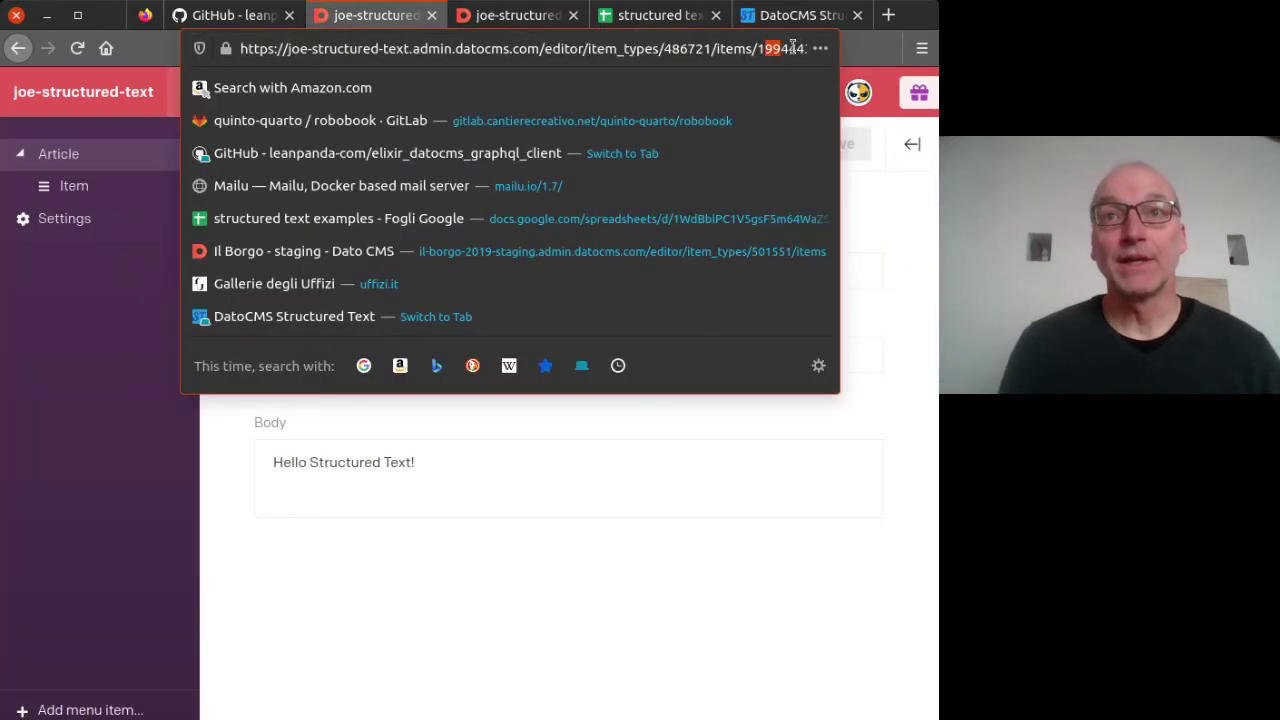
left_click_drag(765, 48, 808, 48)
left_click(740, 48)
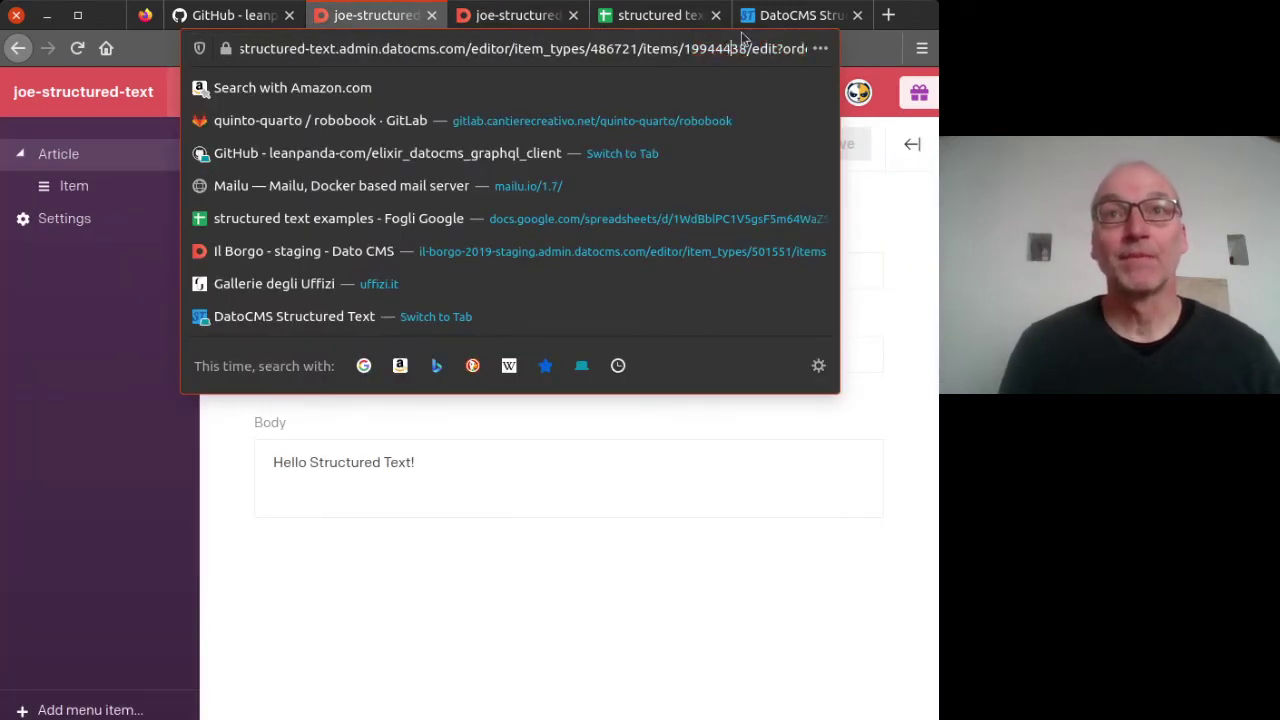
left_click(530, 15)
left_click(197, 351)
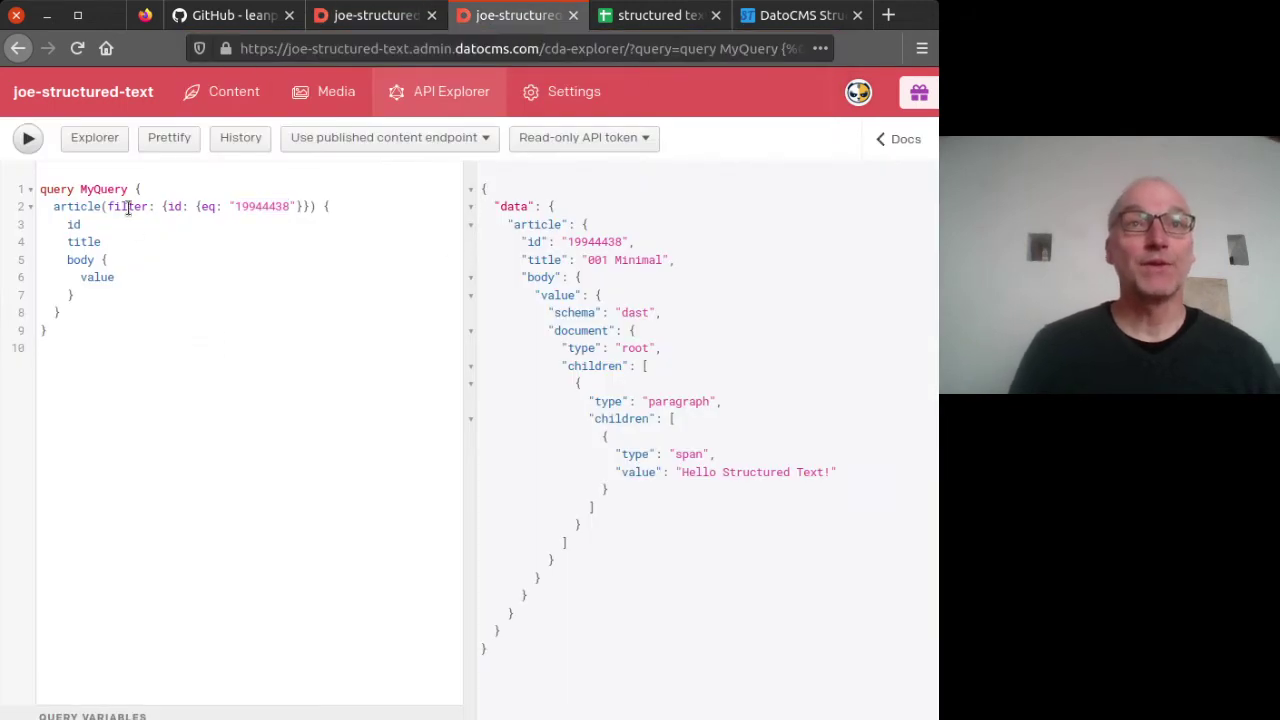
Run the article query in the API Explorer and highlight its filter by record ID.
left_click(28, 138)
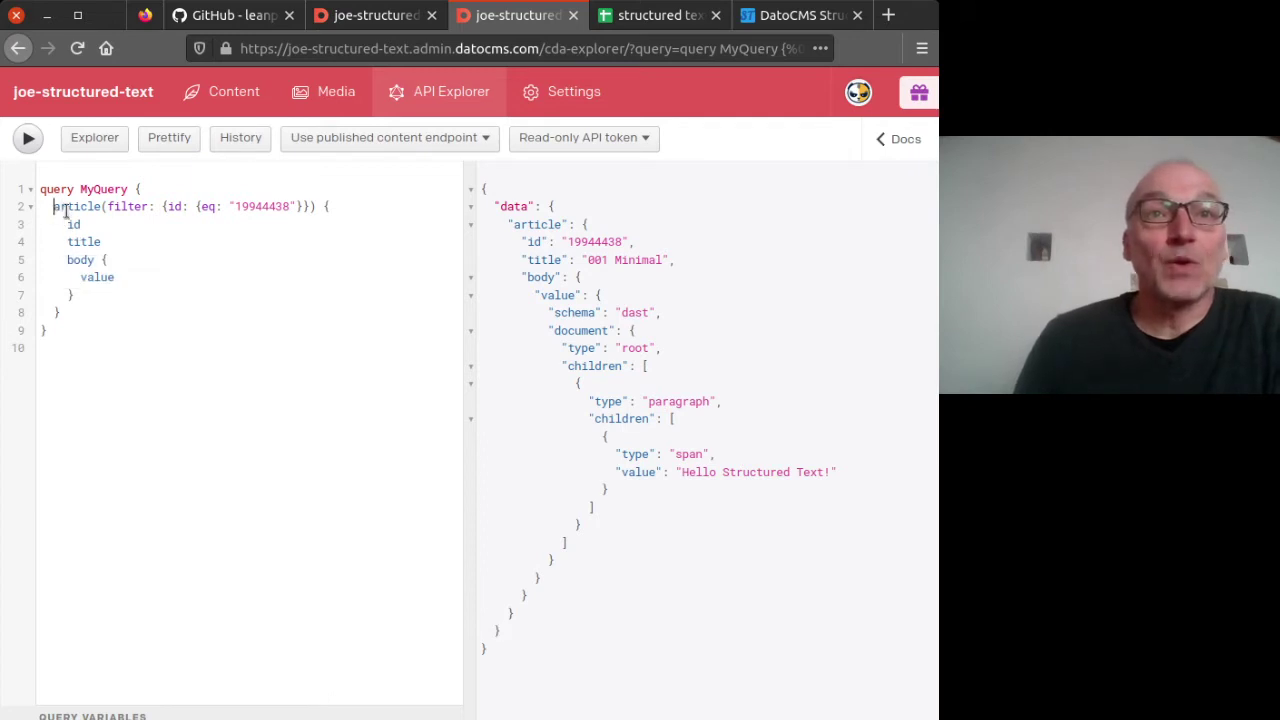
left_click_drag(53, 206, 297, 207)
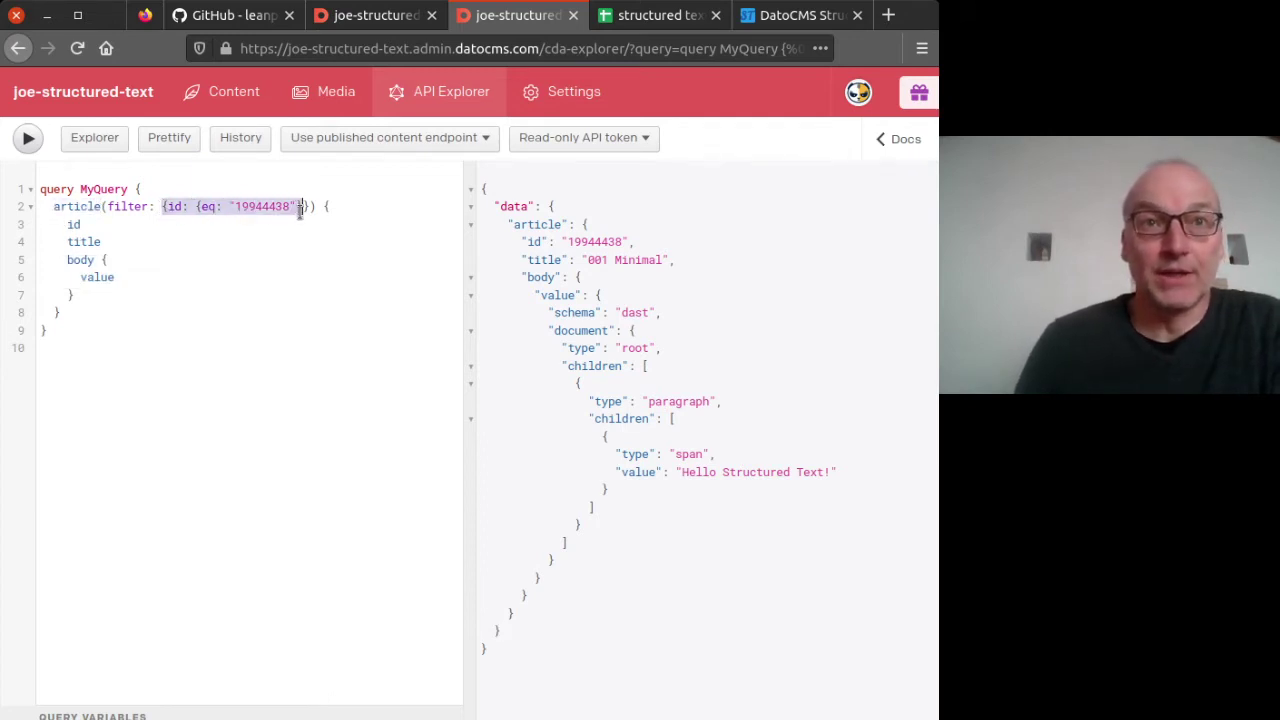
left_click(298, 206)
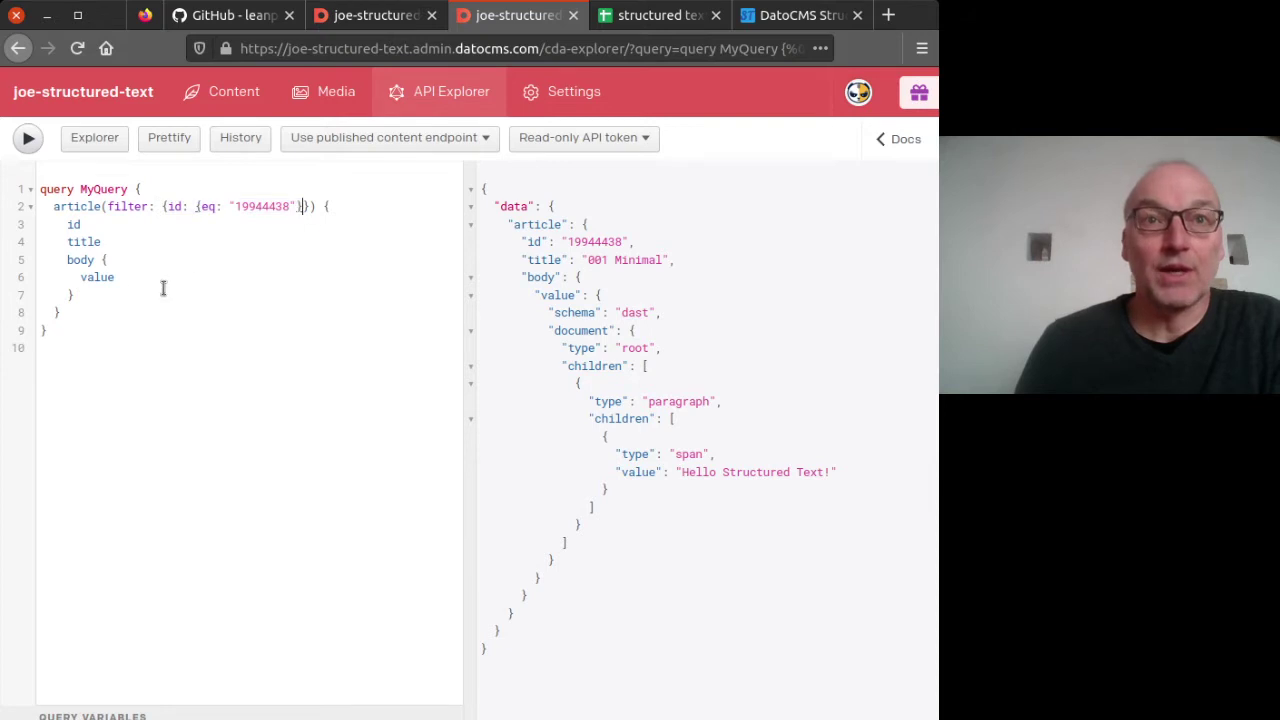
Inspect the title, body, value and id fields requested in the query, including the types of body and value.
left_click(81, 241)
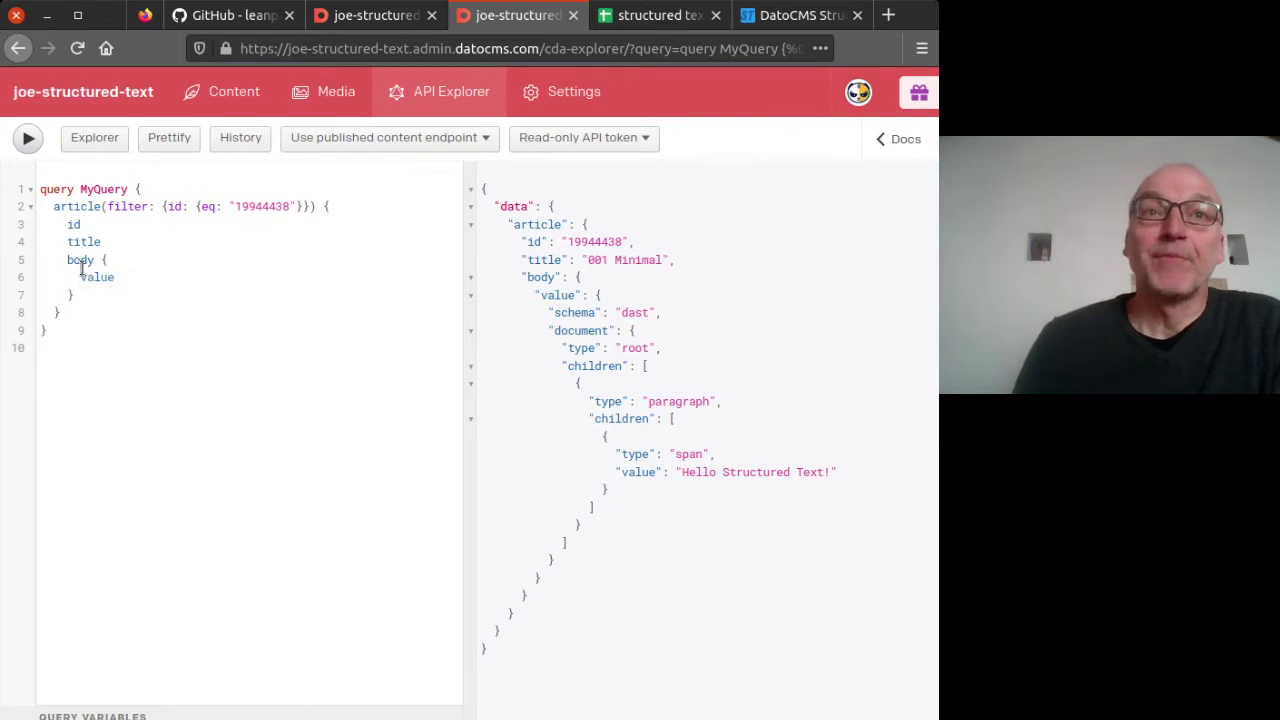
double_click(72, 258)
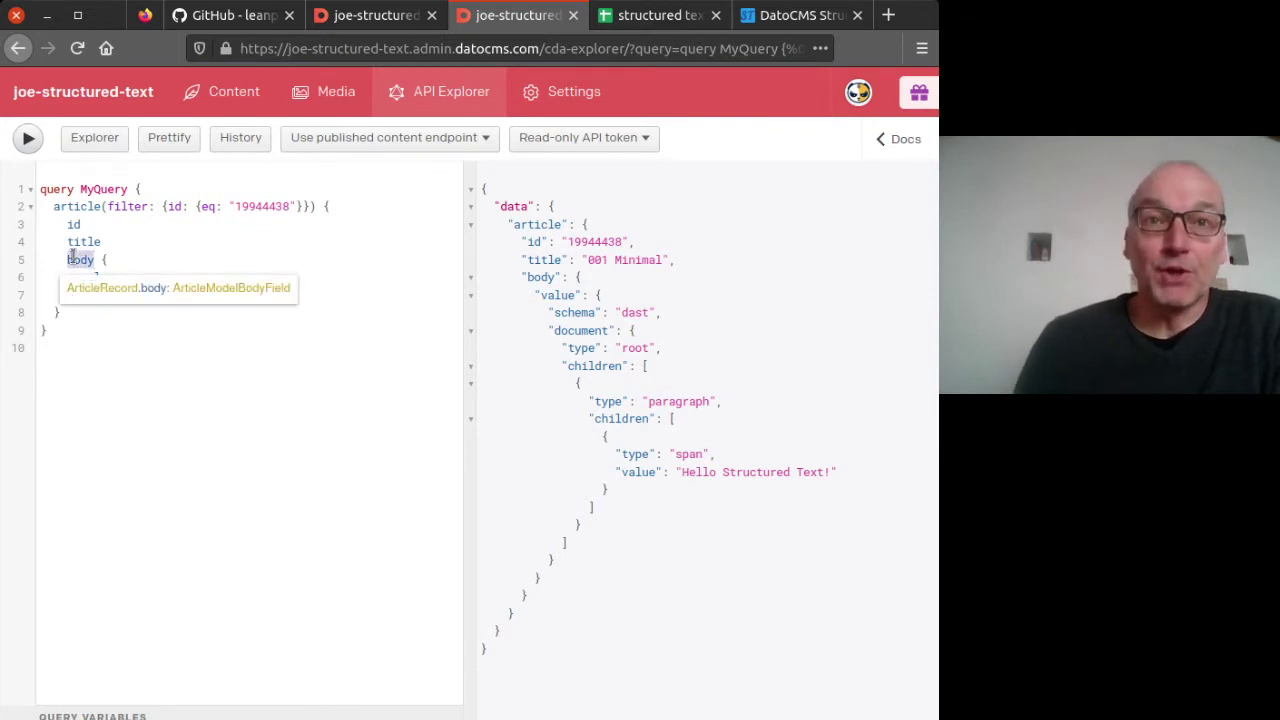
left_click(66, 259)
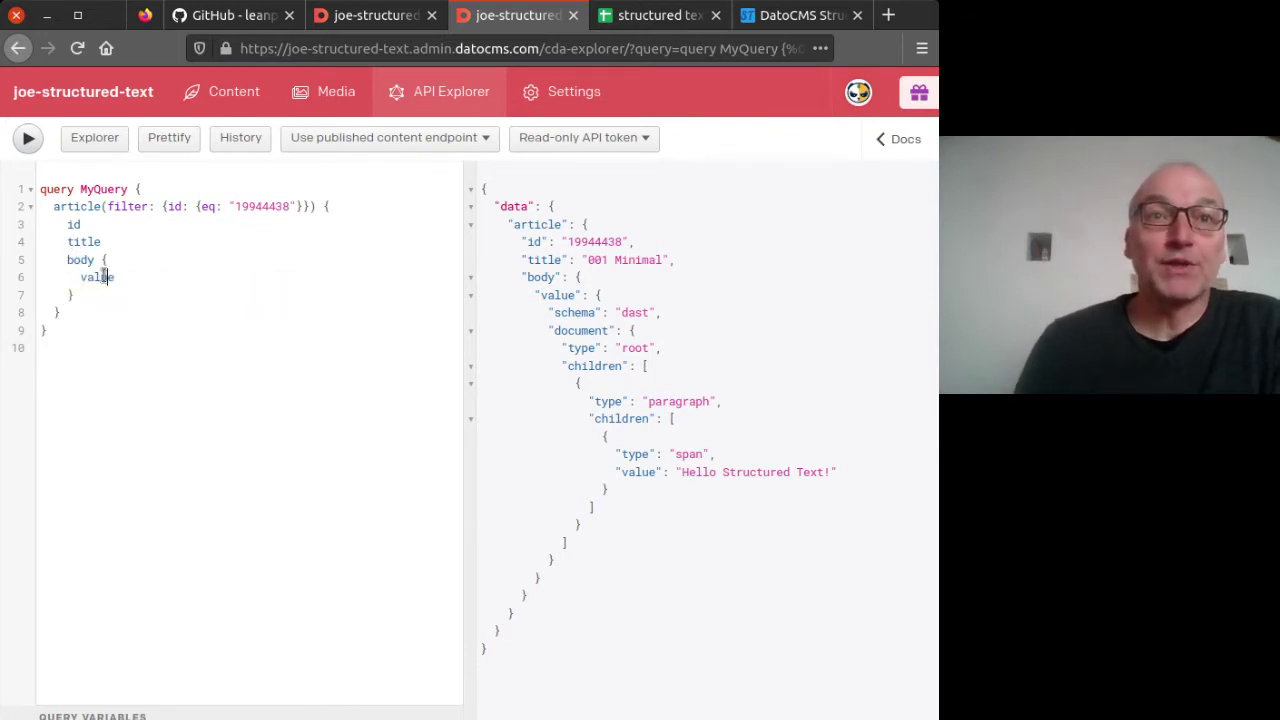
double_click(103, 277)
left_click(104, 272)
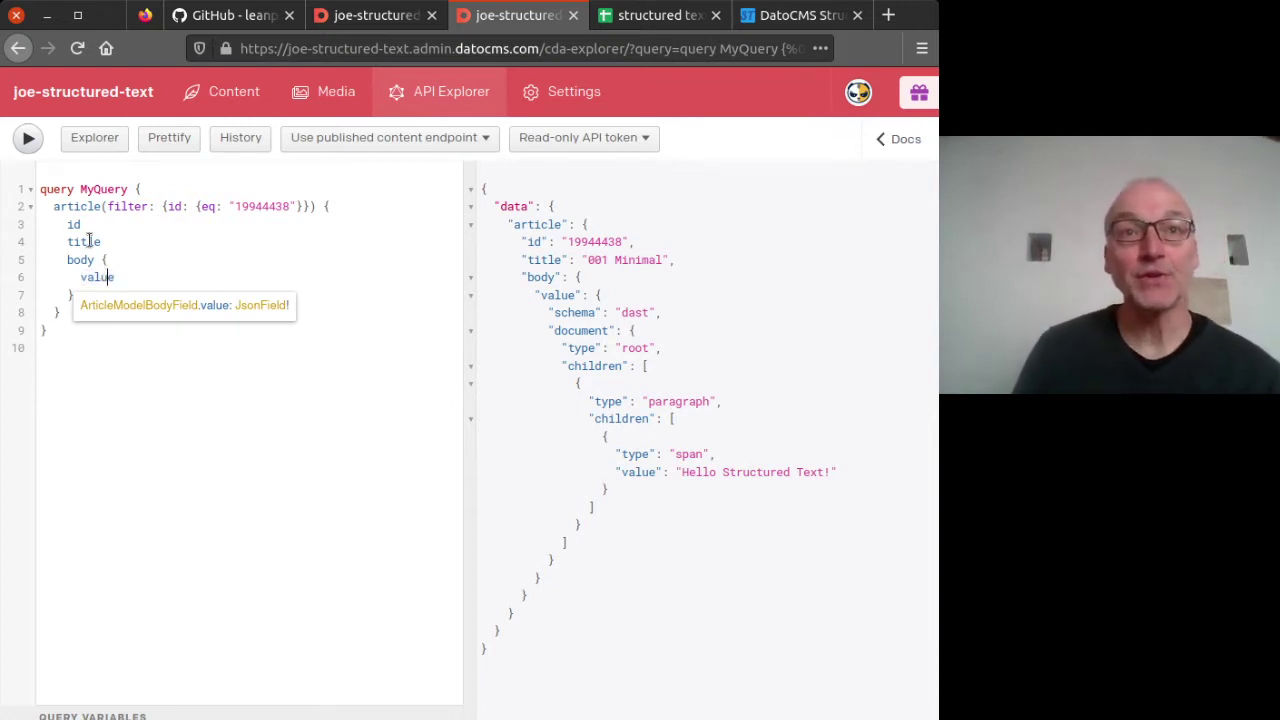
left_click(74, 224)
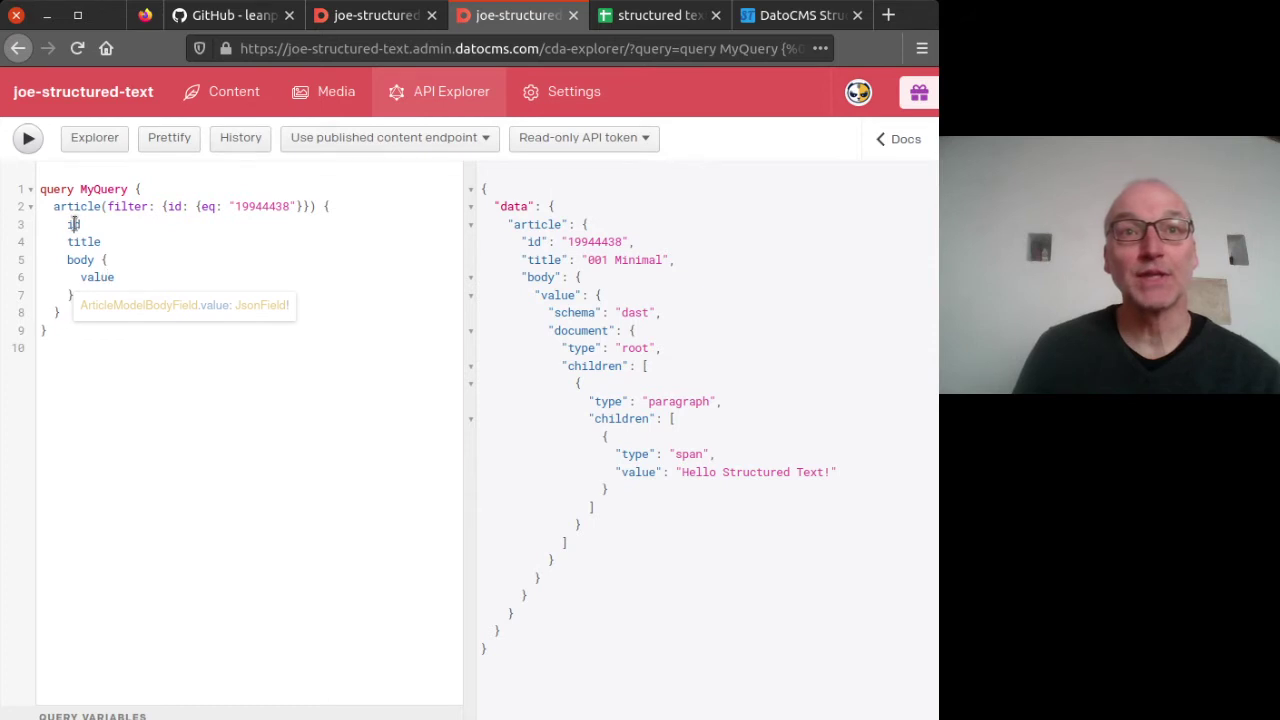
Highlight the article's id, title and body entries in the query response.
left_click(580, 293)
left_click_drag(521, 245, 638, 236)
left_click_drag(514, 259, 690, 262)
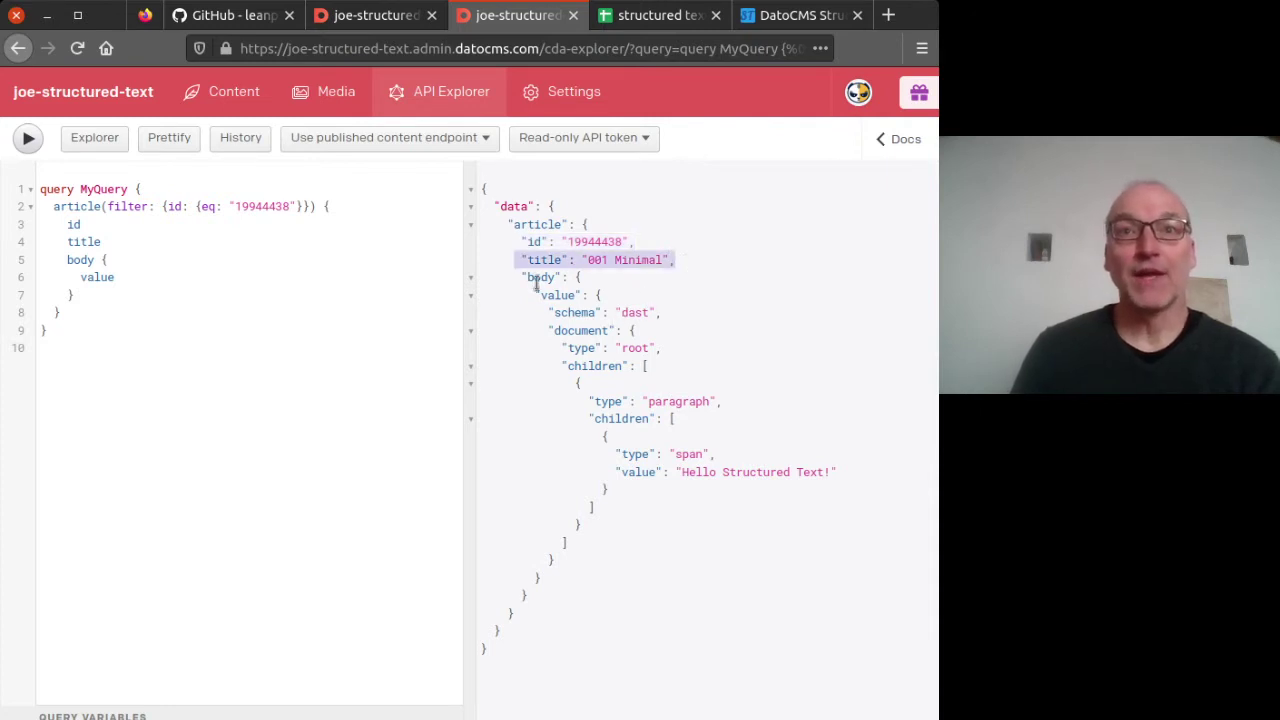
left_click_drag(521, 277, 568, 278)
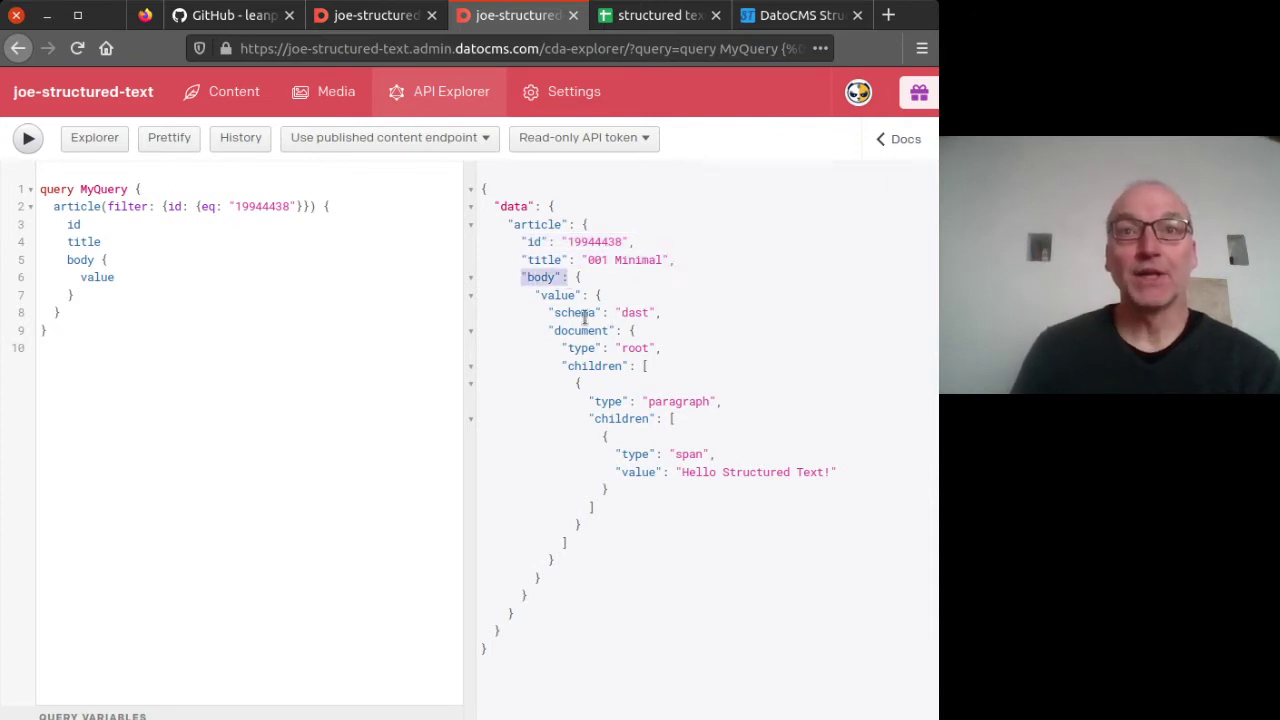
Match the value field in the query with the value object nested under body in the response.
double_click(106, 277)
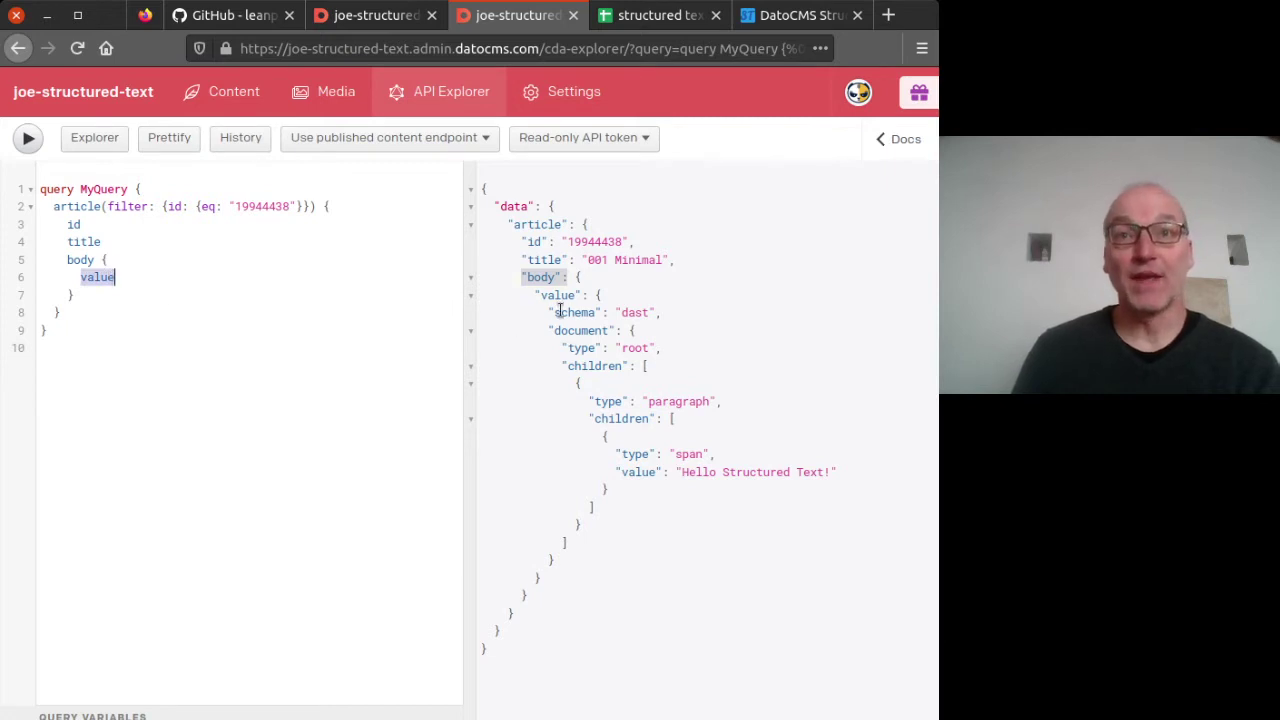
left_click(560, 295)
double_click(560, 295)
left_click(596, 295)
left_click_drag(594, 316, 558, 577)
left_click(558, 577)
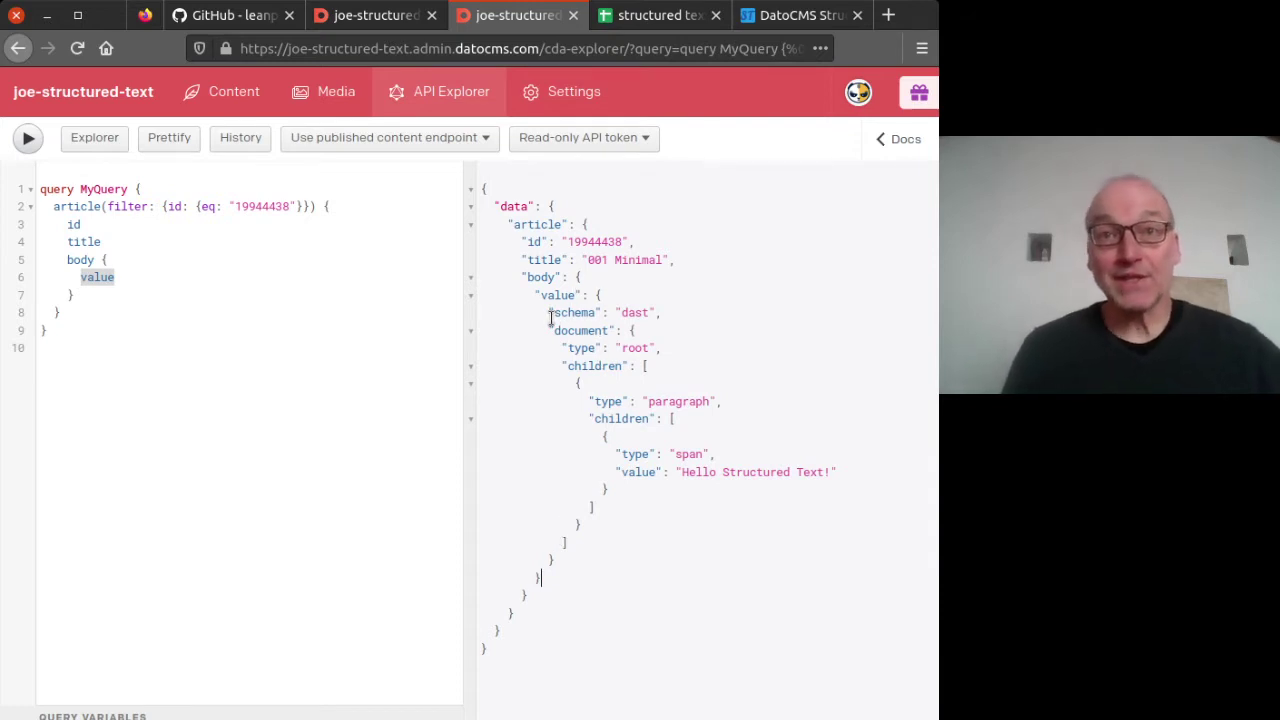
Point out the schema entry and its "dast" value in the body's value object.
mouse_move(550, 316)
left_mouse_down()
mouse_move(652, 316)
mouse_move(550, 316)
left_mouse_up()
left_click(658, 320)
left_click(575, 313)
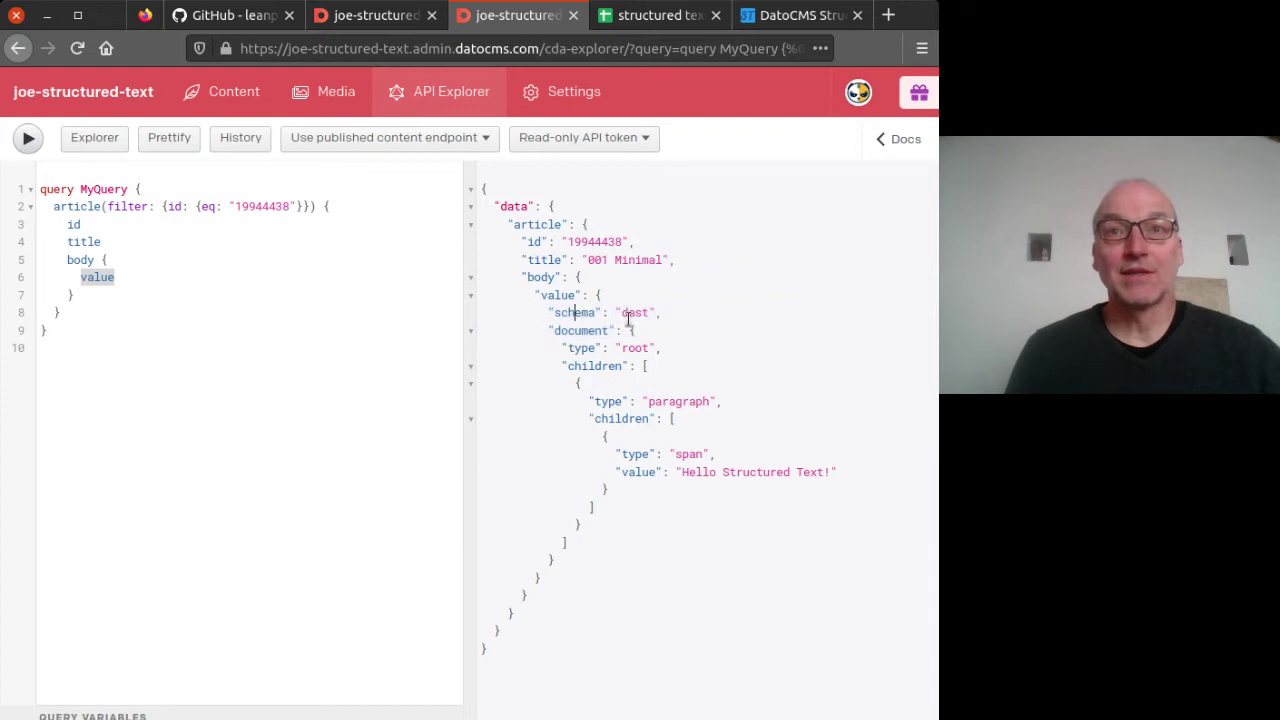
left_click(625, 313)
left_click_drag(636, 313, 642, 312)
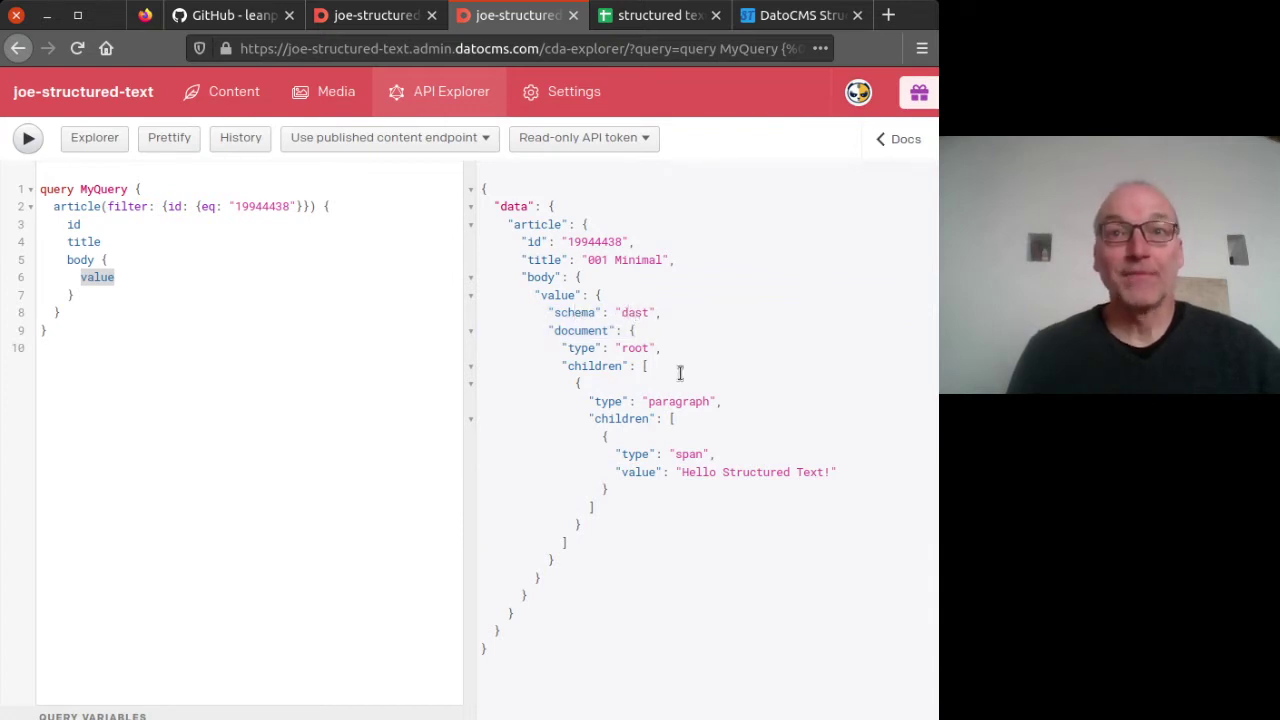
double_click(642, 312)
left_click(663, 323)
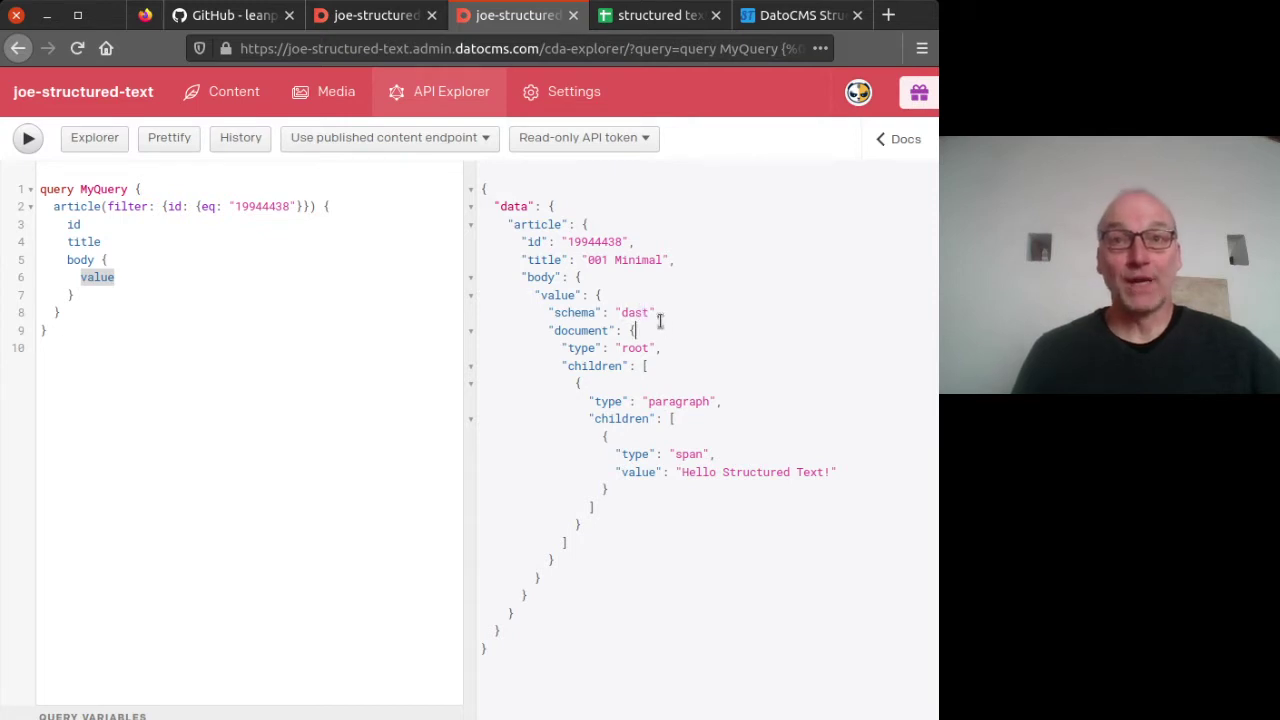
Examine the structured text contents of the value object, and highlight the document node's "root" type.
left_click_drag(518, 312, 618, 509)
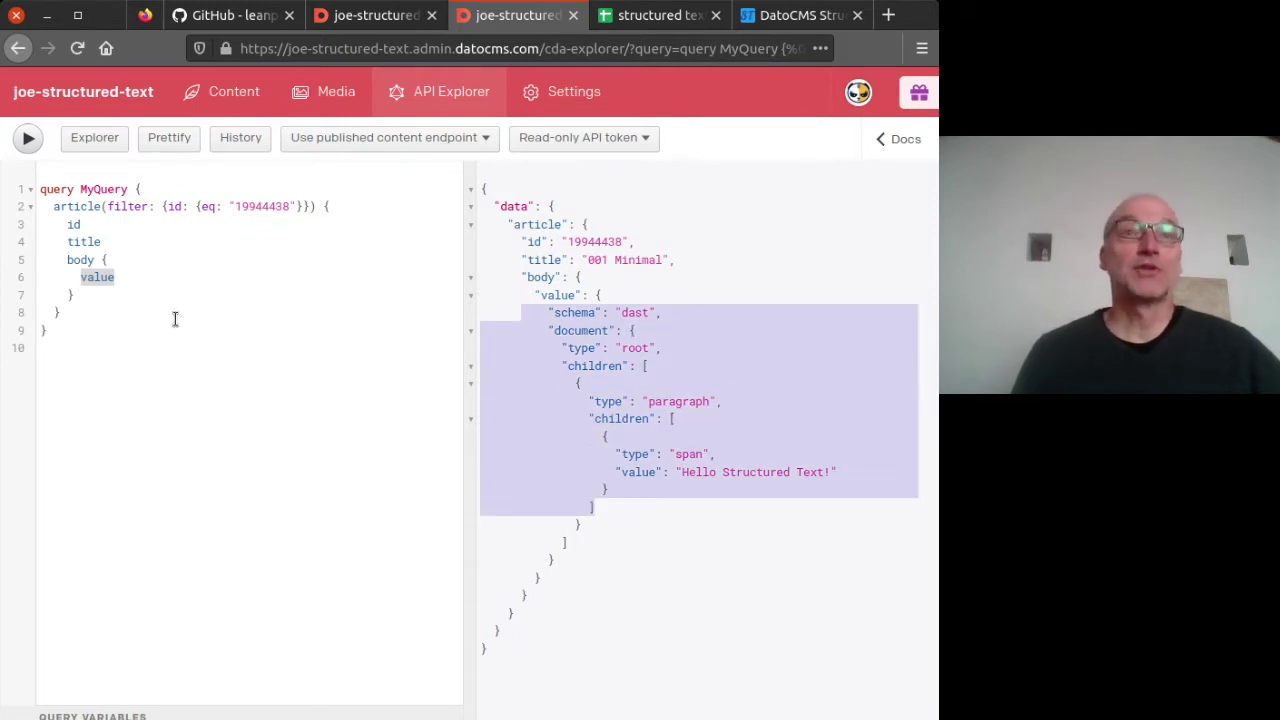
left_click(681, 455)
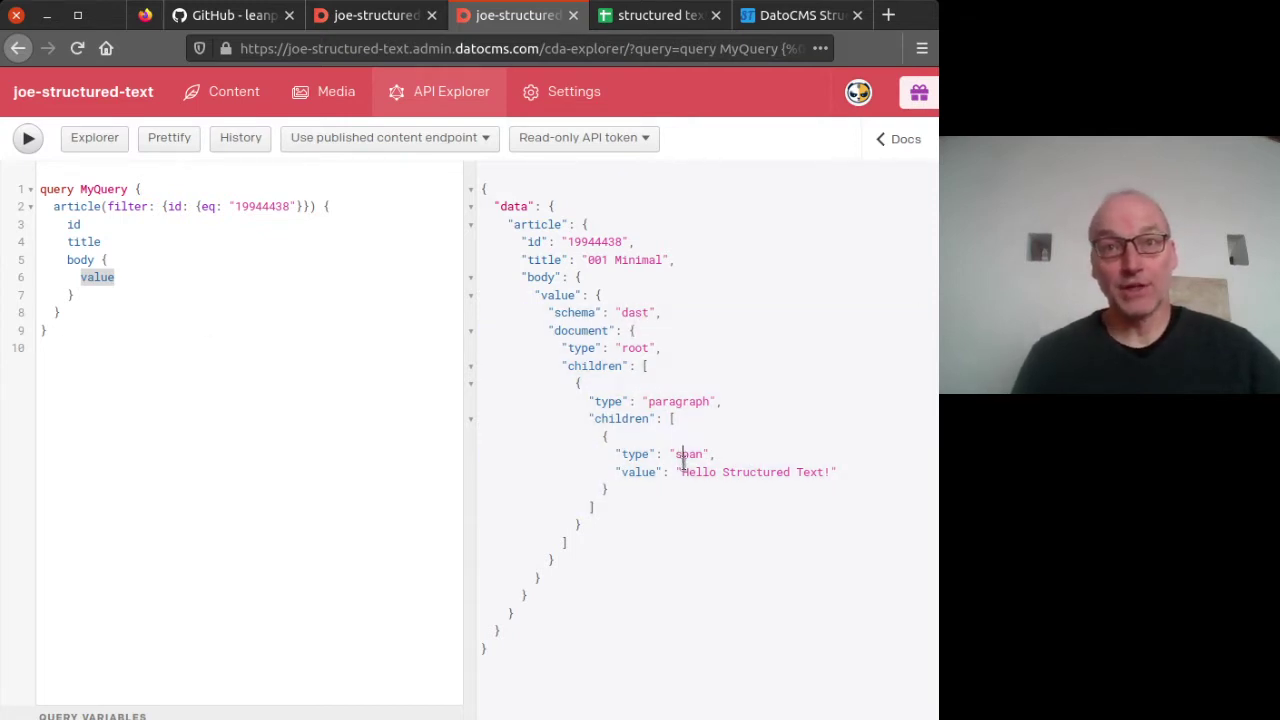
left_click(555, 330)
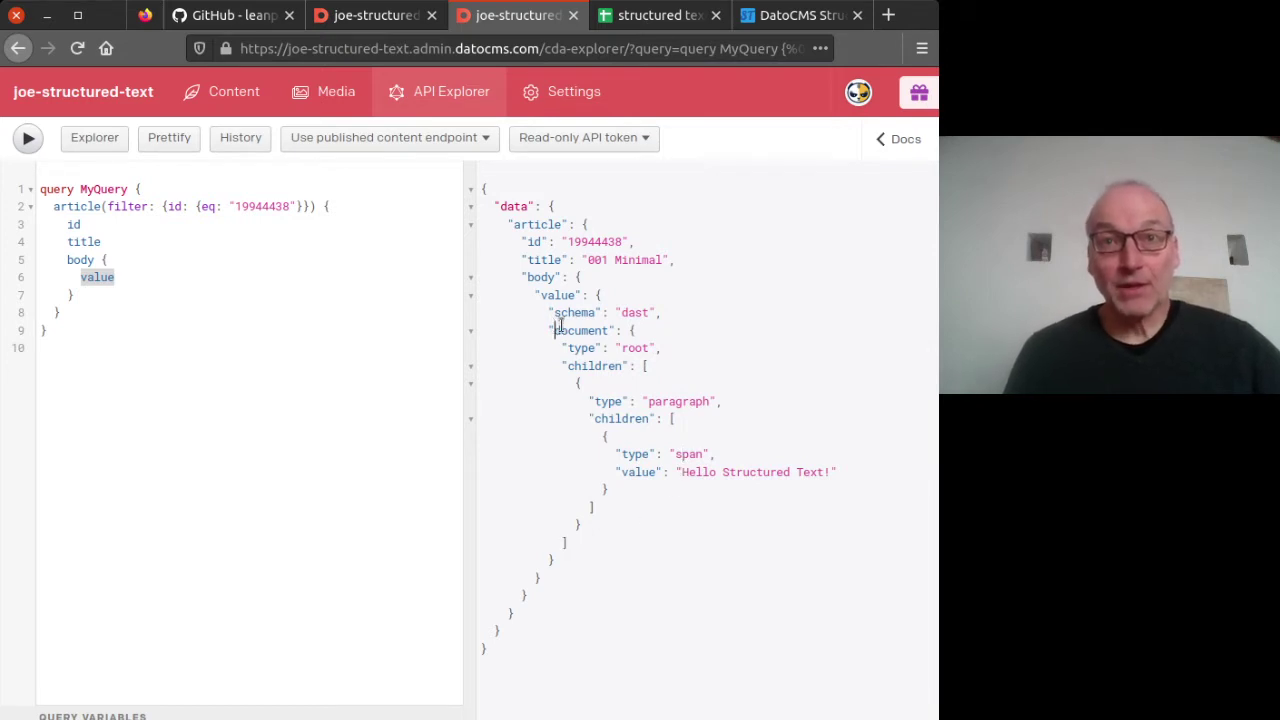
double_click(580, 330)
left_click(622, 340)
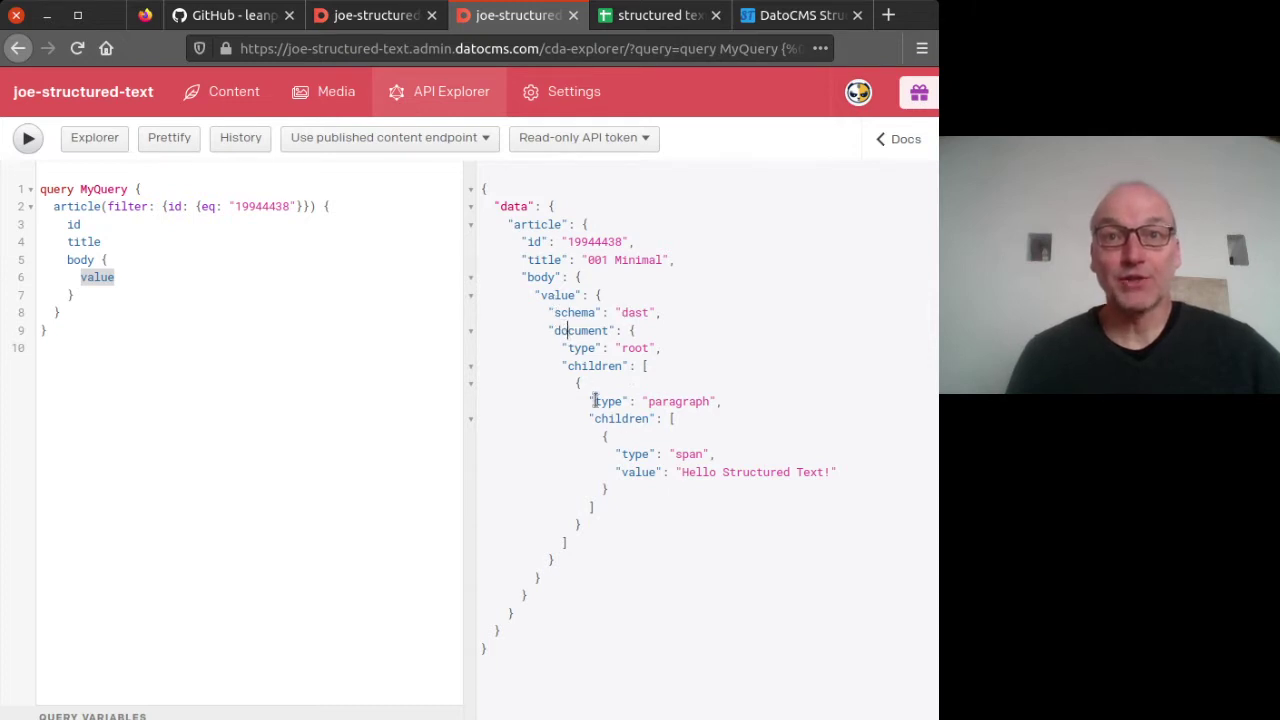
left_click_drag(556, 348, 645, 349)
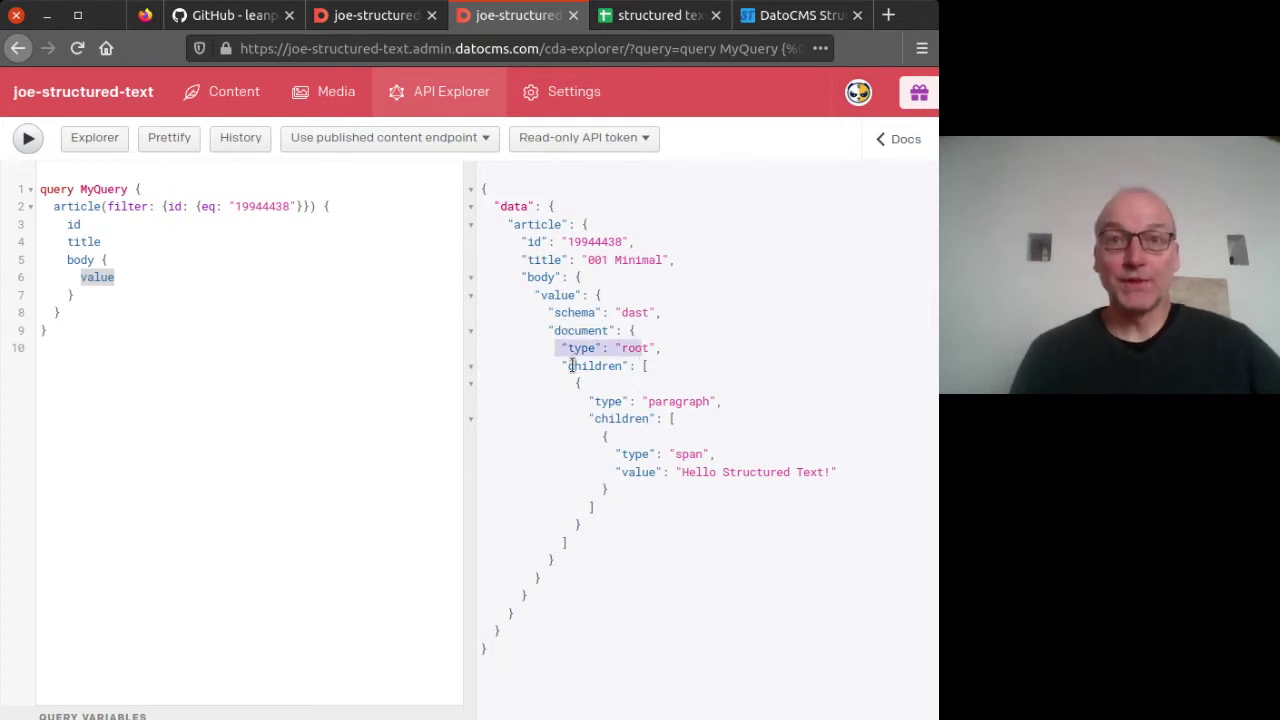
Point out the root node's children array in the response, and compare it with the body in the 001 Minimal record editor.
left_click_drag(507, 383, 712, 382)
left_click(664, 372)
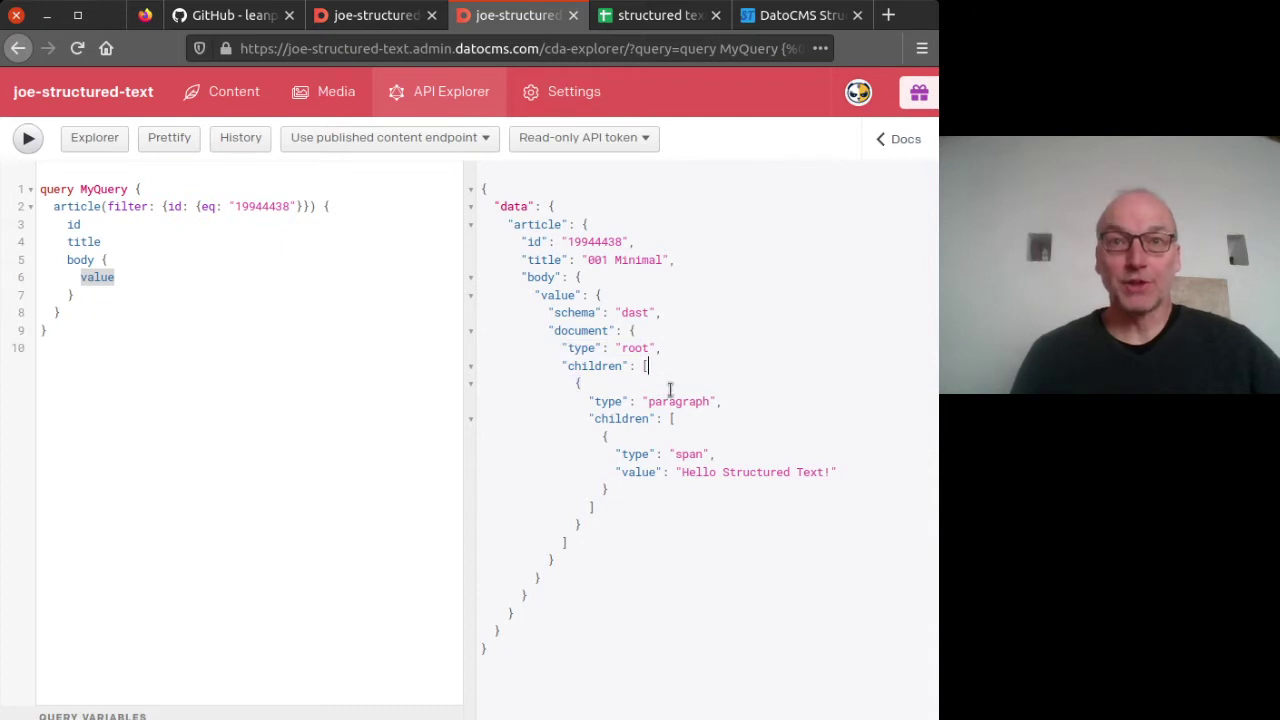
left_click(370, 15)
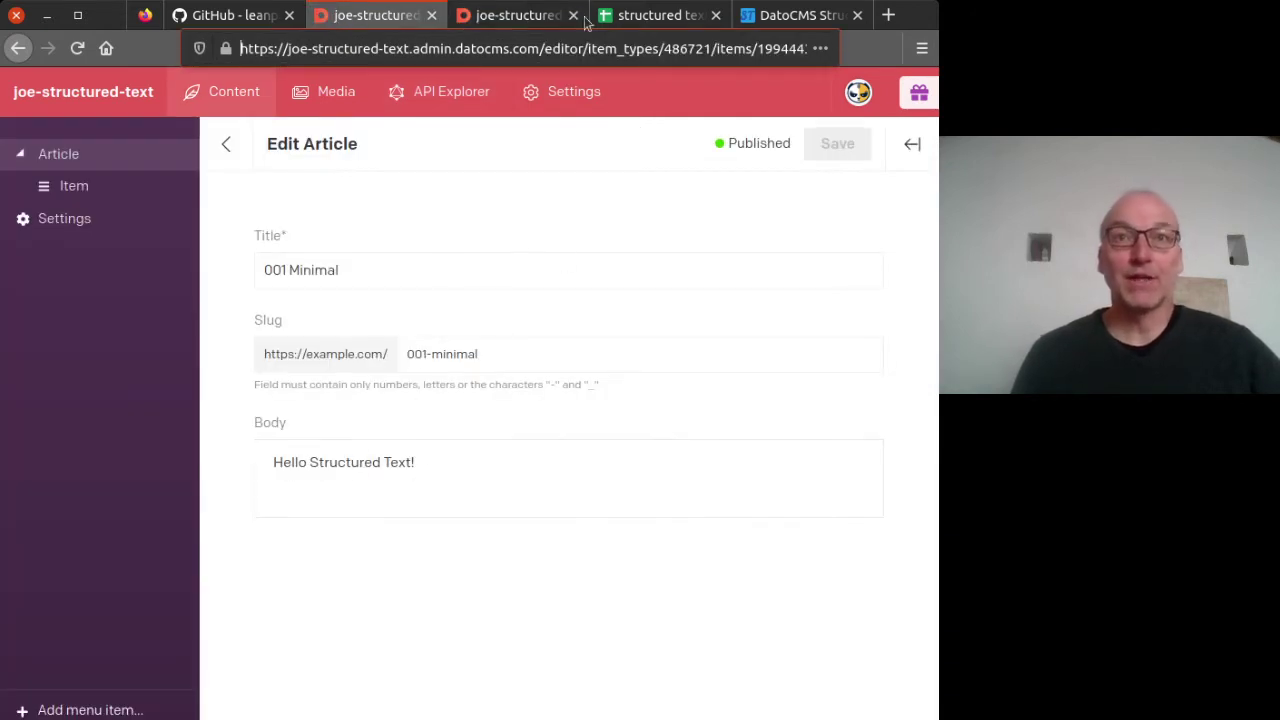
left_click(497, 20)
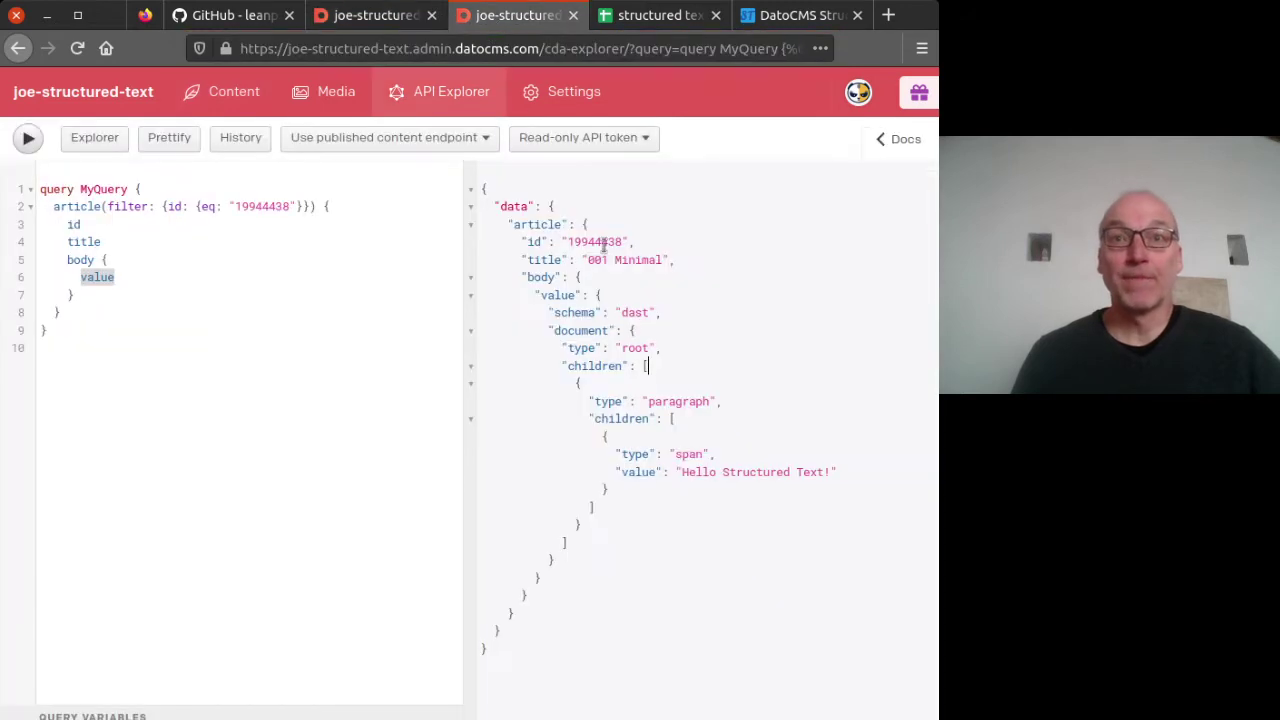
Highlight the nested child node's "span" type and its "Hello Structured Text!" value in the query response.
double_click(690, 454)
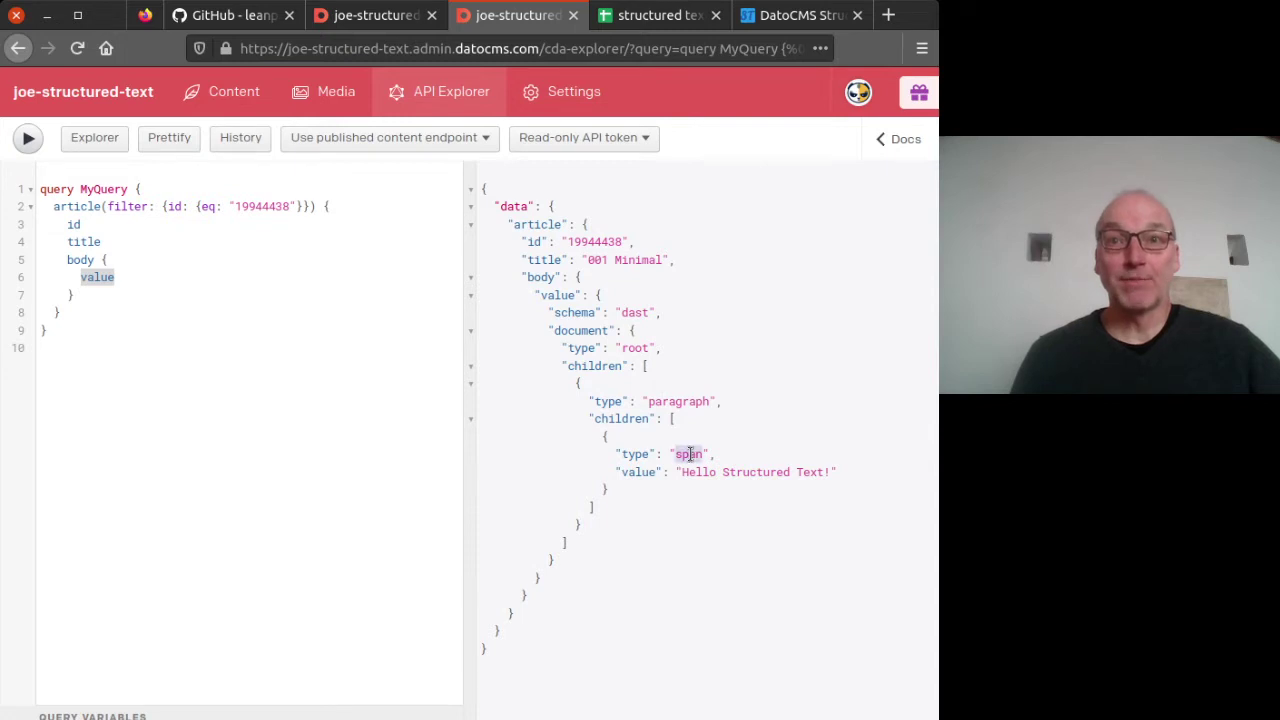
left_click_drag(686, 472, 814, 471)
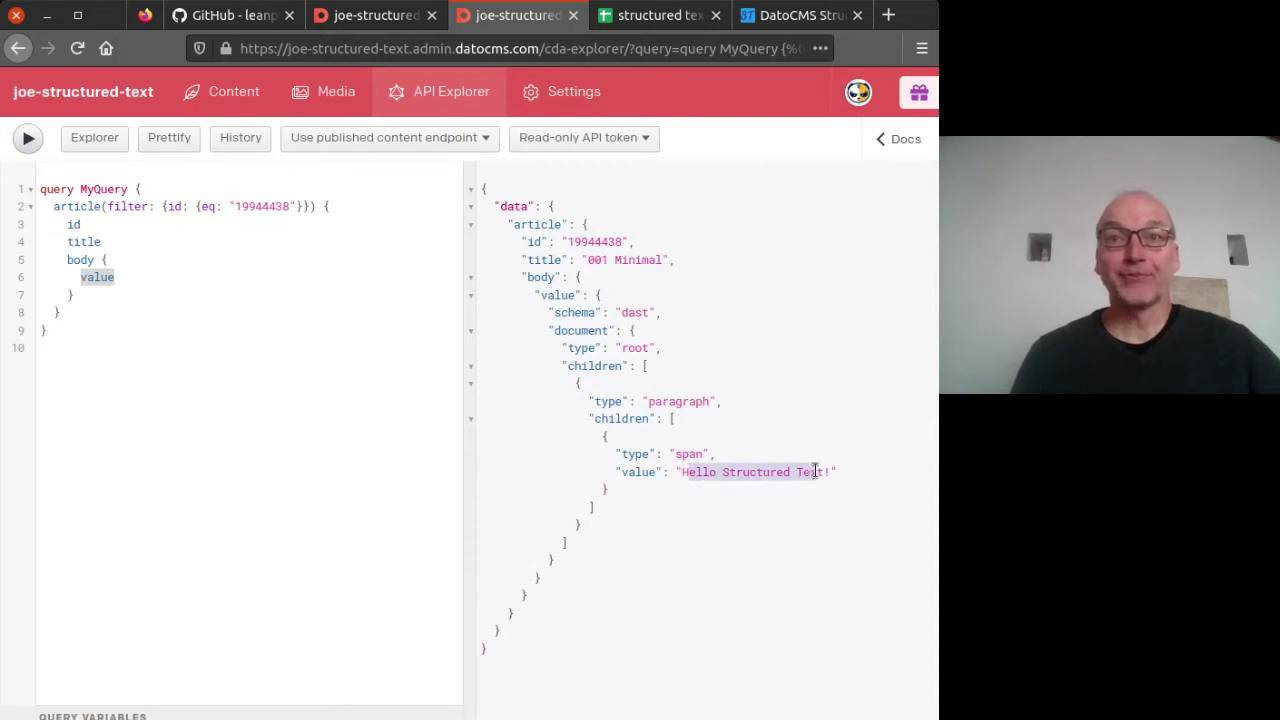
left_click(767, 508)
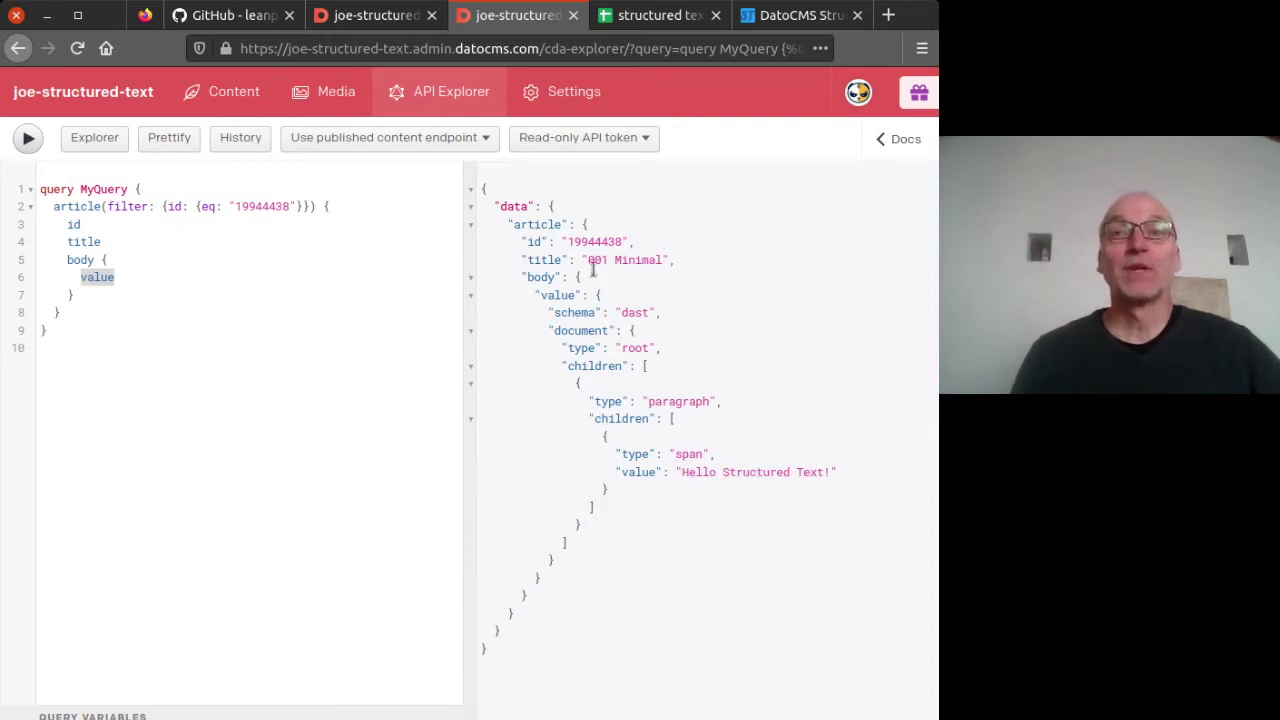
Open the 001 Minimal article on the localhost:4001 site and highlight its rendered title and body text.
left_click(768, 21)
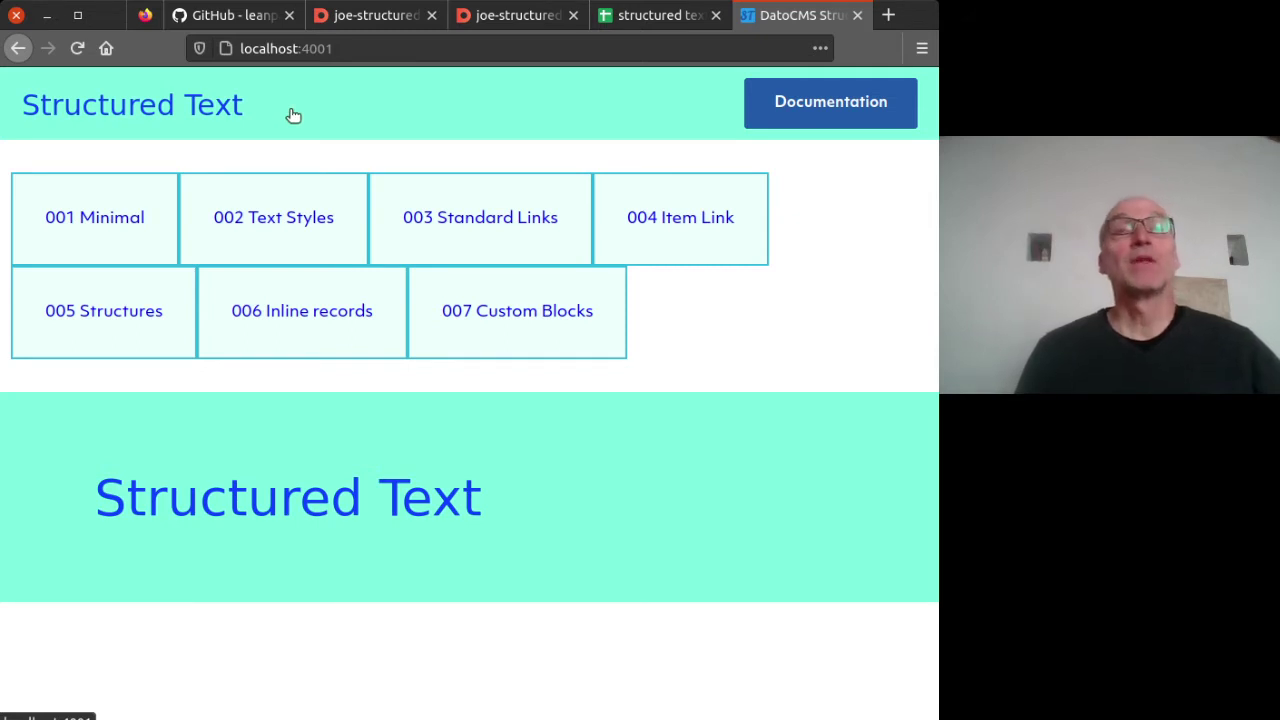
left_click(114, 228)
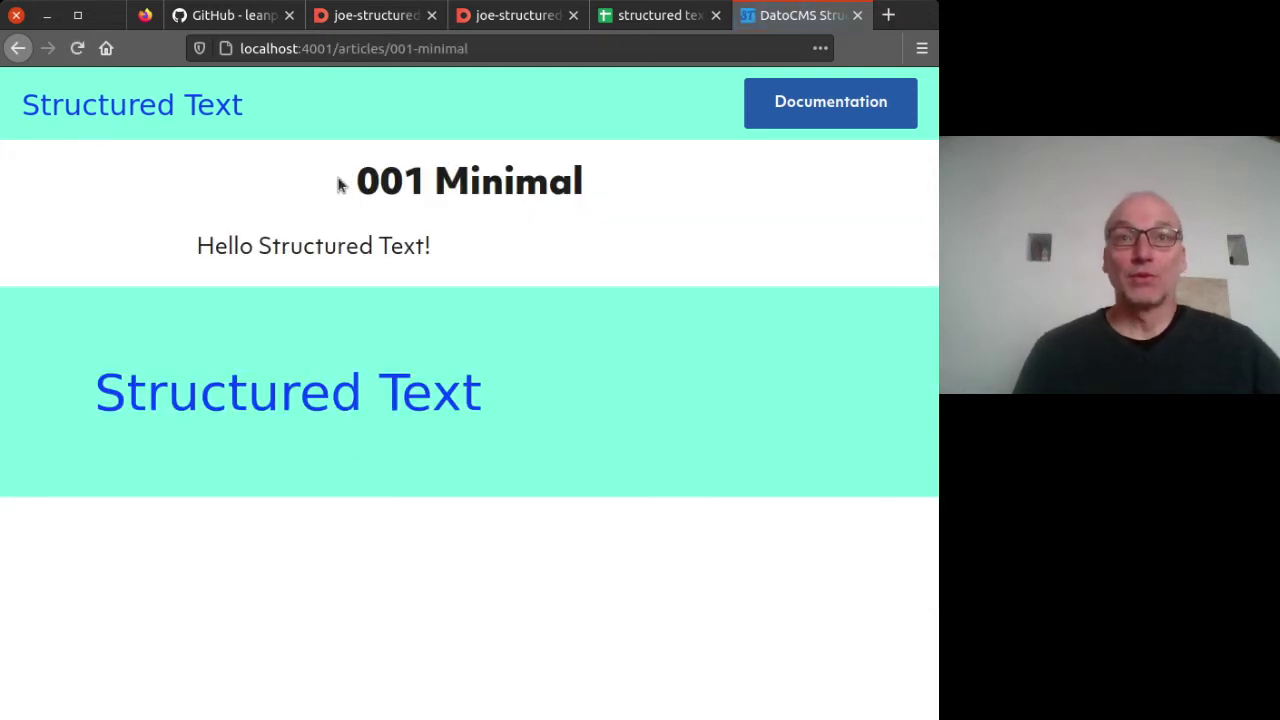
left_click_drag(340, 183, 689, 186)
left_click(418, 249)
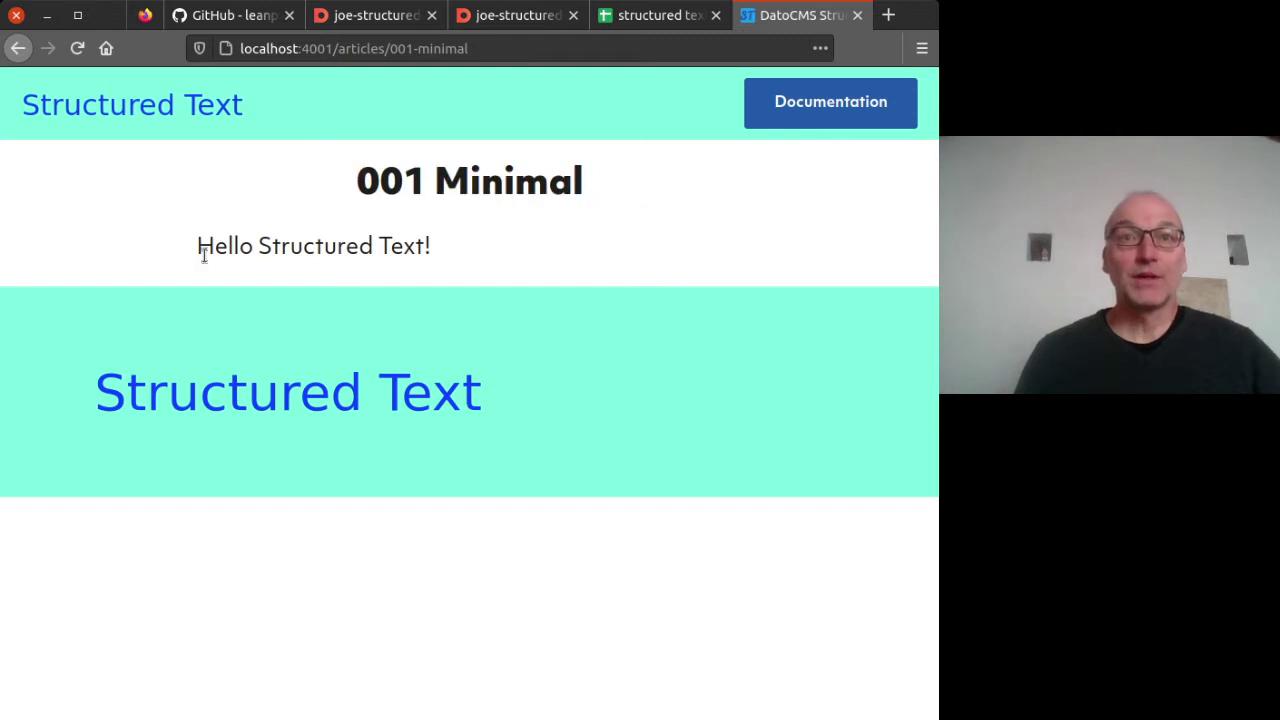
left_click_drag(197, 246, 437, 251)
left_click(433, 258)
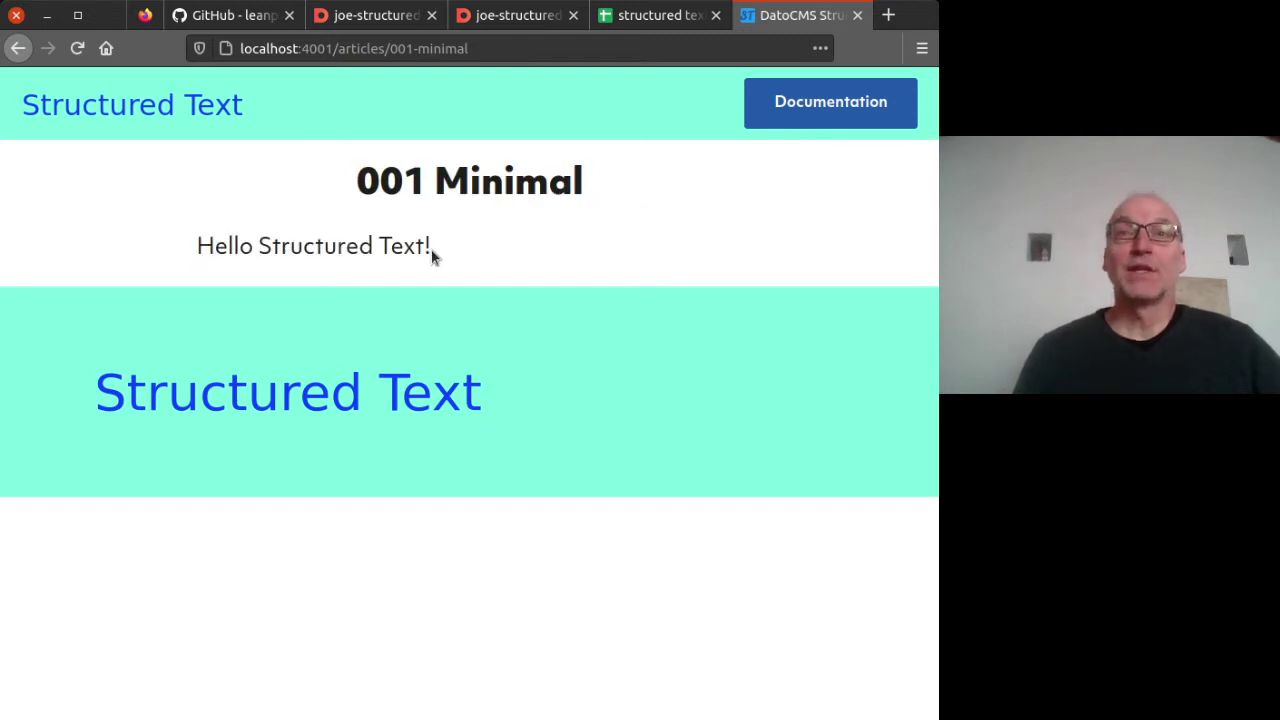
Compare the structured JSON in the query response with the body text rendered on the local 001 Minimal page.
left_click(514, 18)
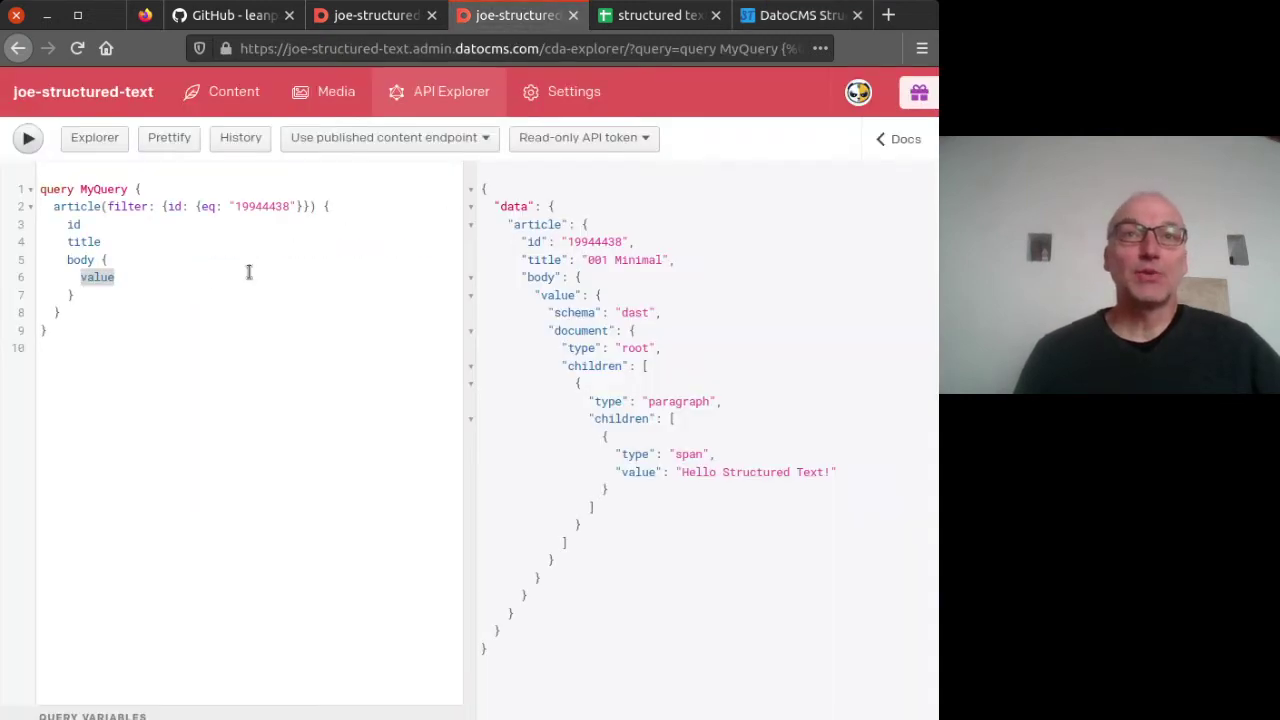
left_click_drag(688, 518, 668, 47)
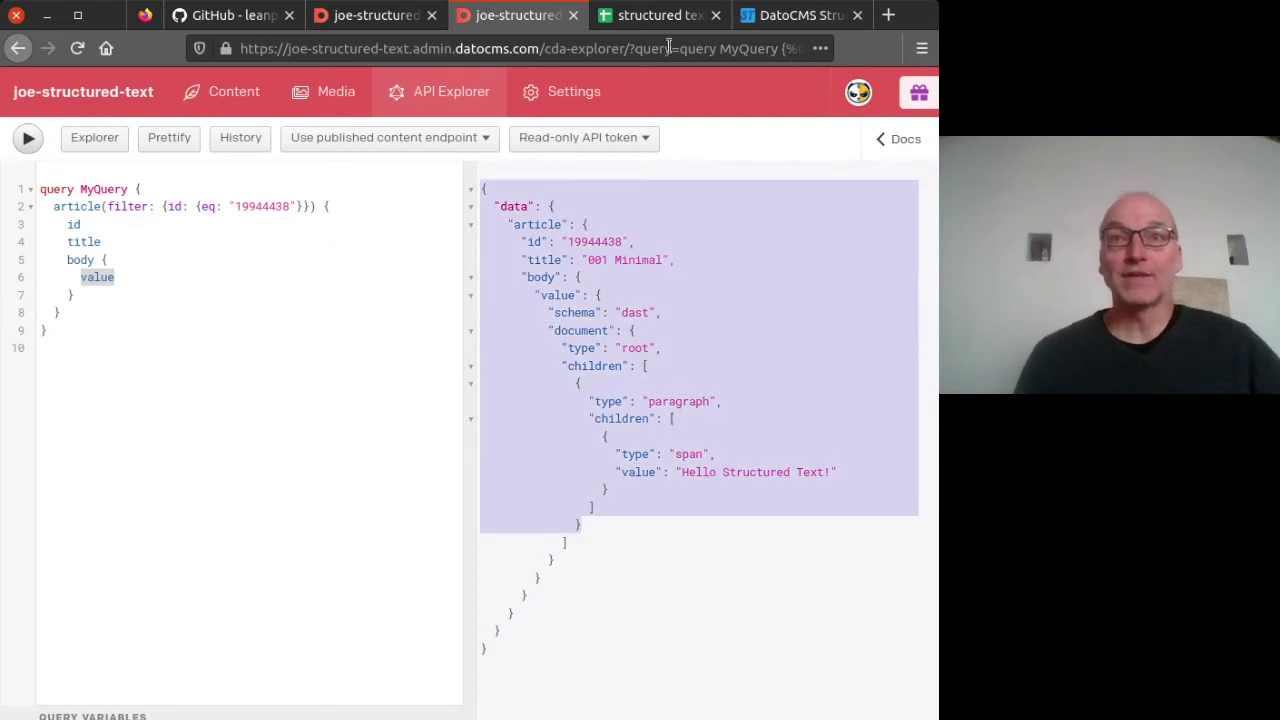
left_click(800, 15)
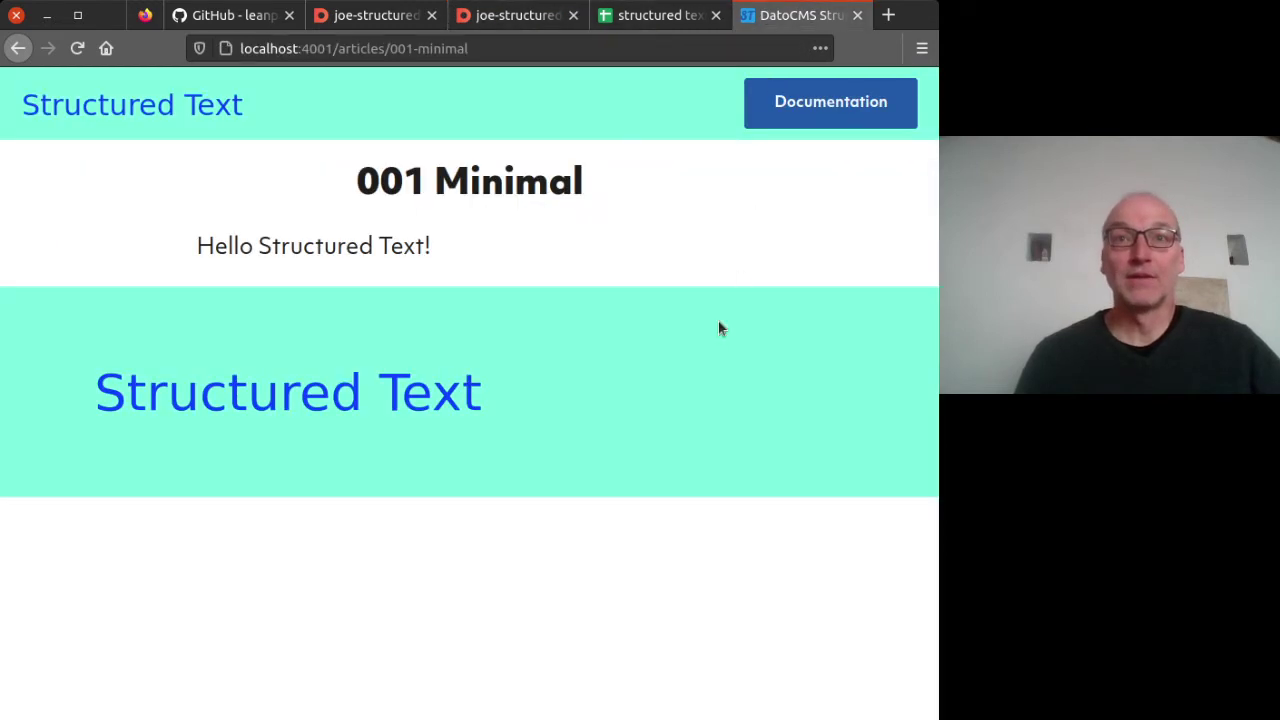
double_click(381, 250)
left_click(426, 246)
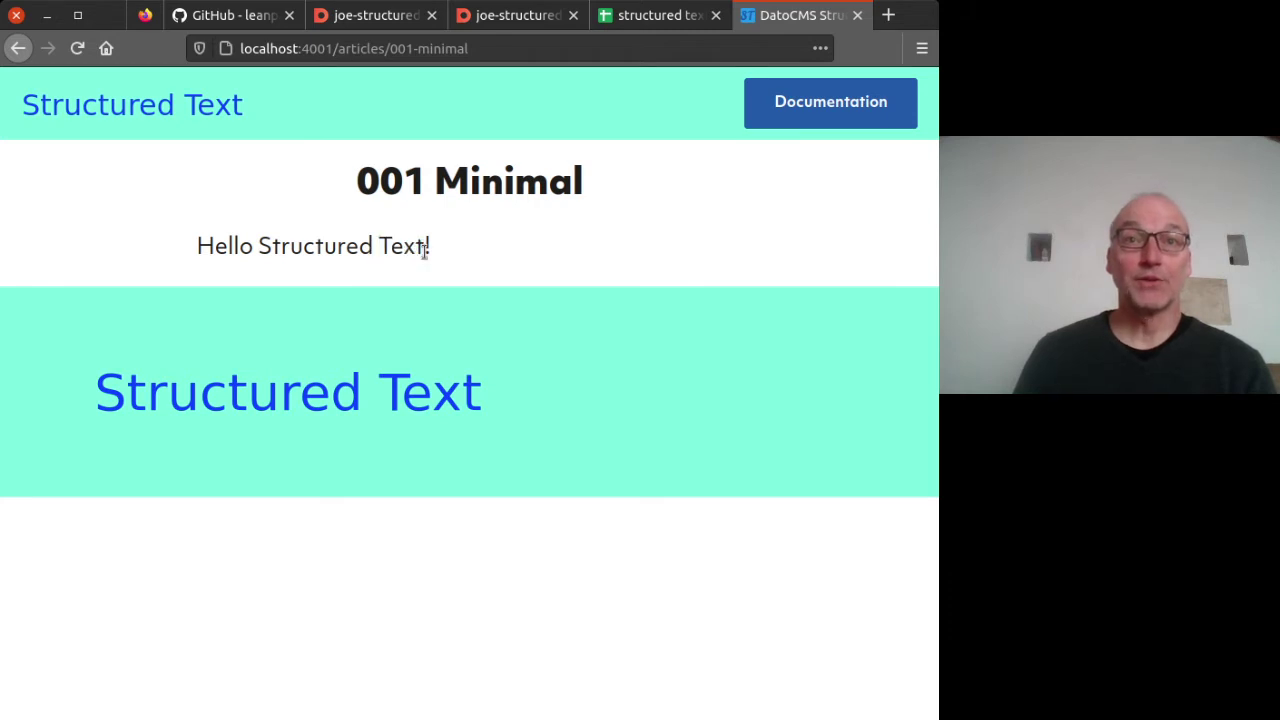
Open structured_text.ex from the lib/datocms folder of the elixir_datocms_graphql_client repository on GitHub.
left_click(215, 14)
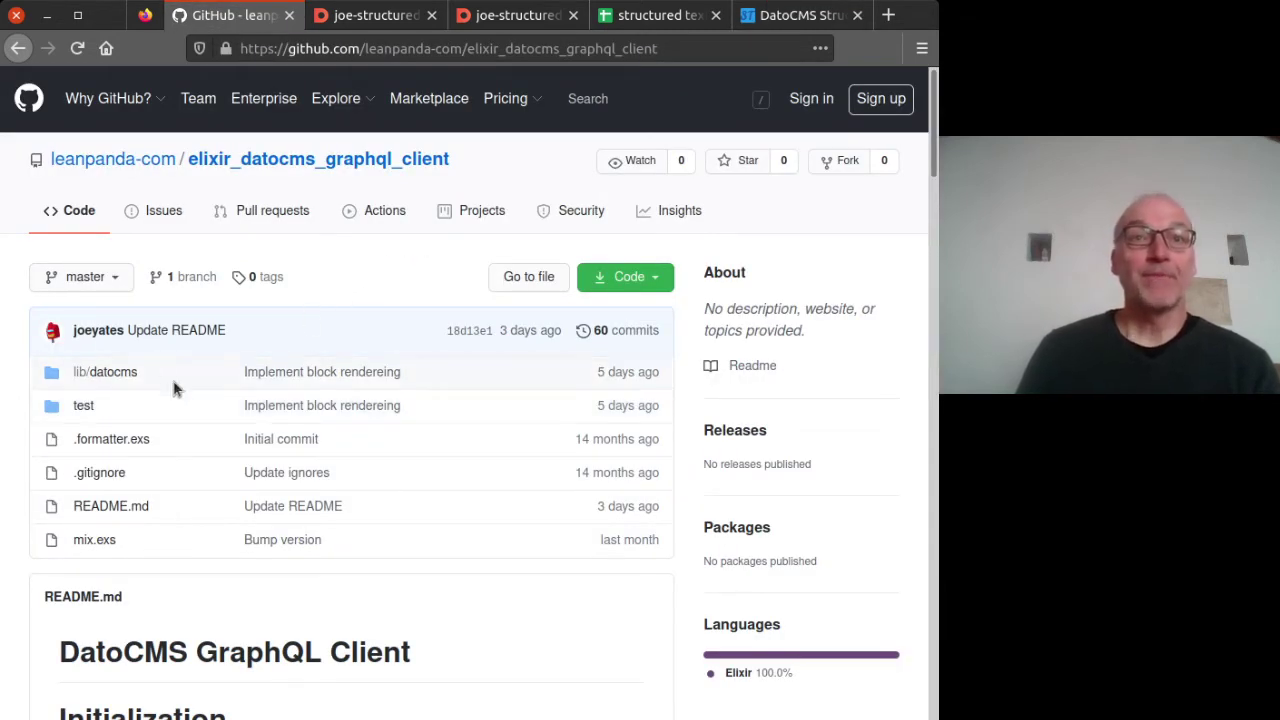
left_click(112, 371)
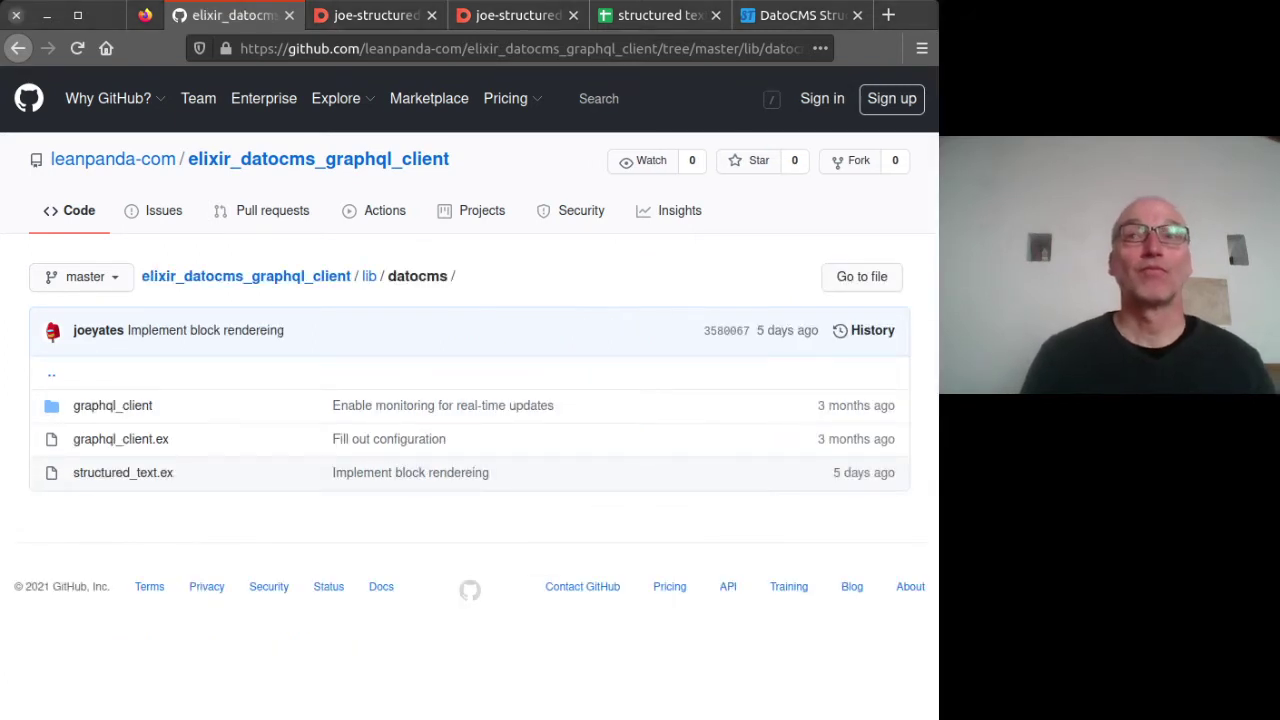
left_click(115, 482)
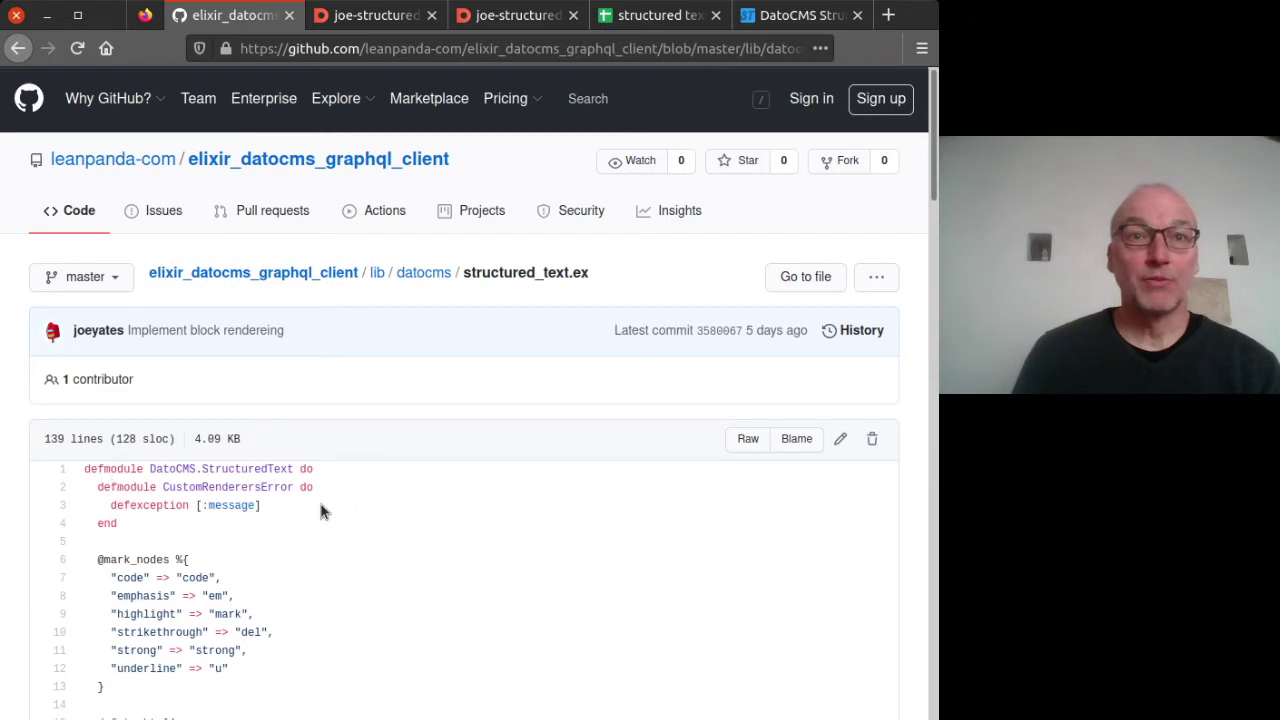
Find the to_html function in structured_text.ex and highlight its value, schema and document pattern.
scroll(341, 511, "down", 4)
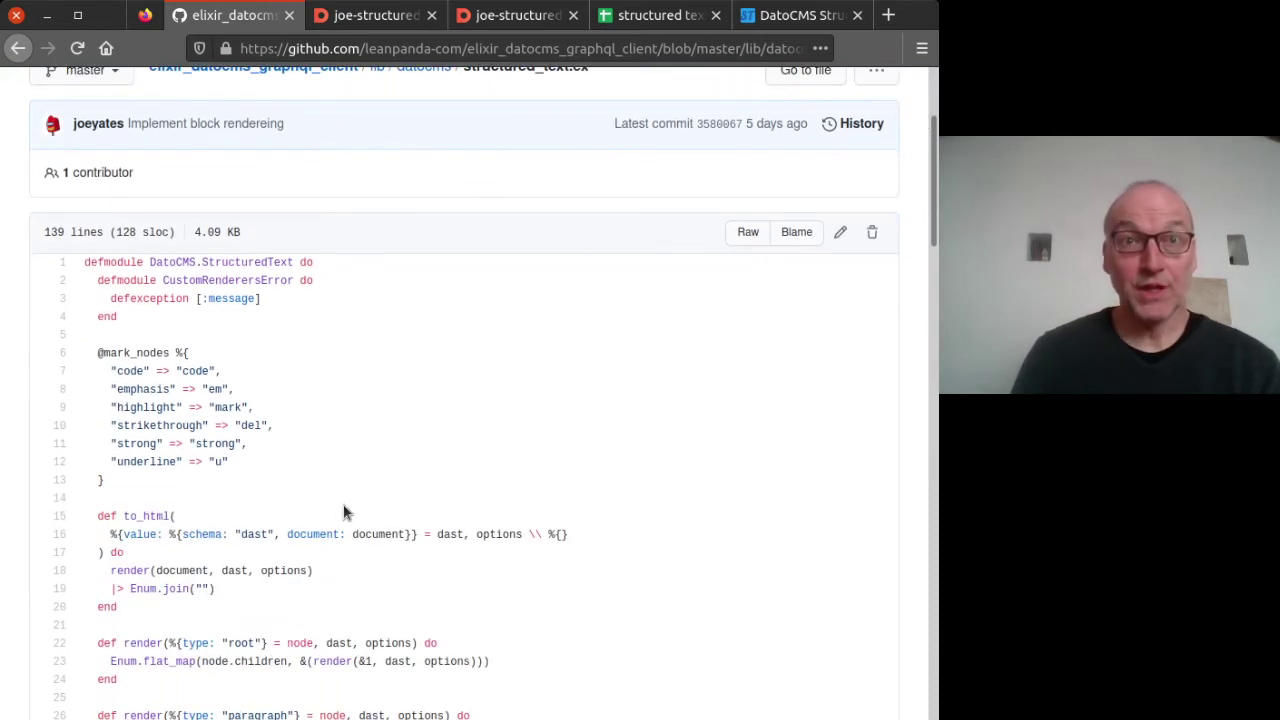
scroll(343, 512, "down", 3)
scroll(345, 506, "down", 3)
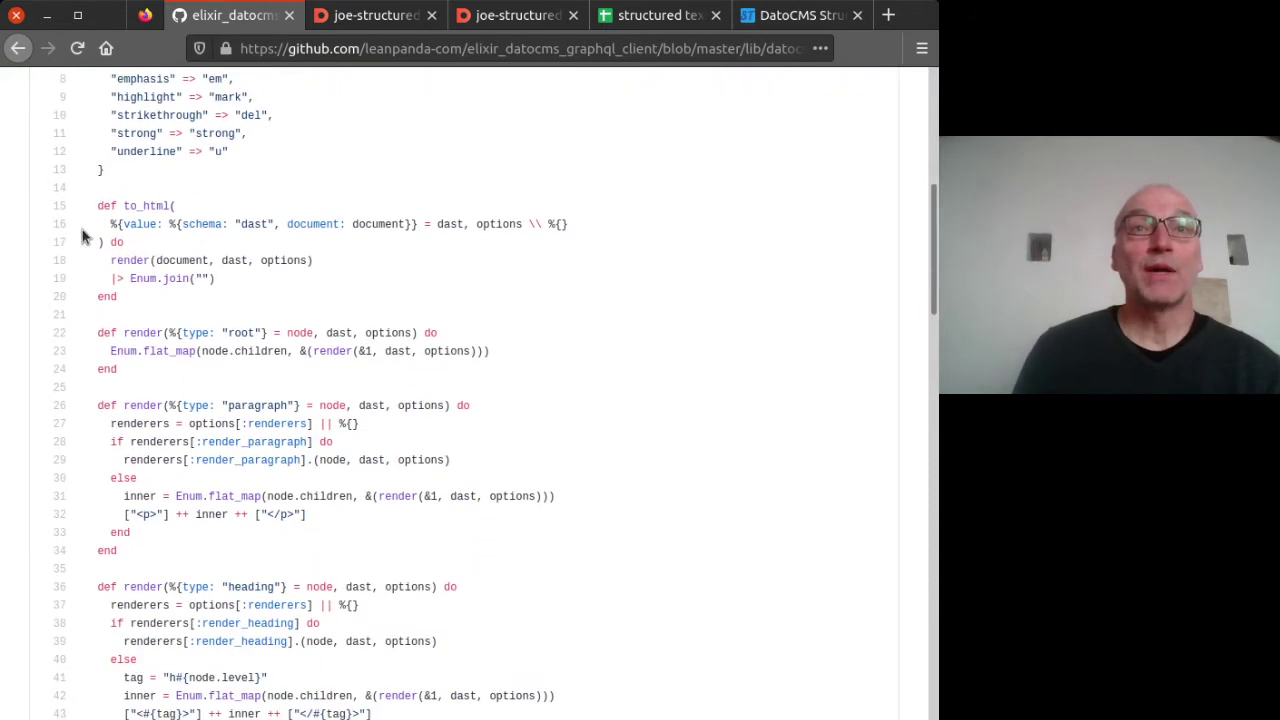
left_click_drag(117, 205, 416, 226)
left_click(231, 273)
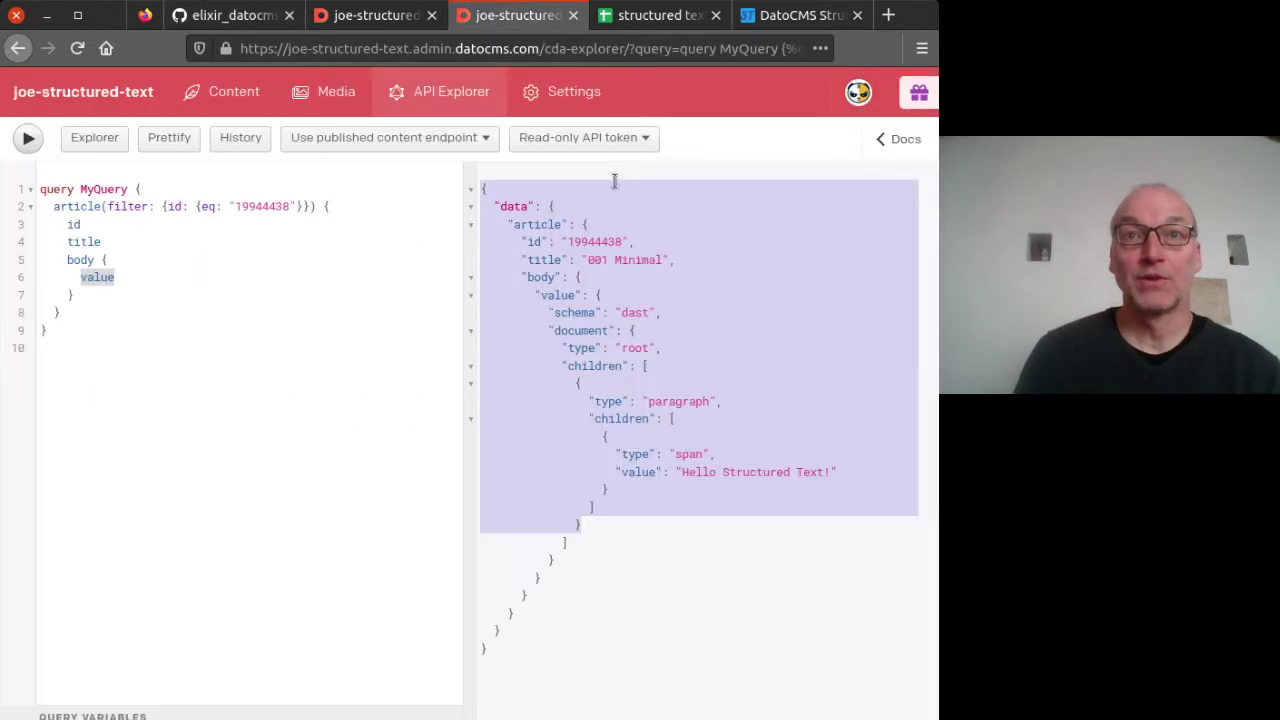
Highlight the body's value object in the API Explorer response as the input that to_html matches.
left_click(486, 16)
left_click(660, 440)
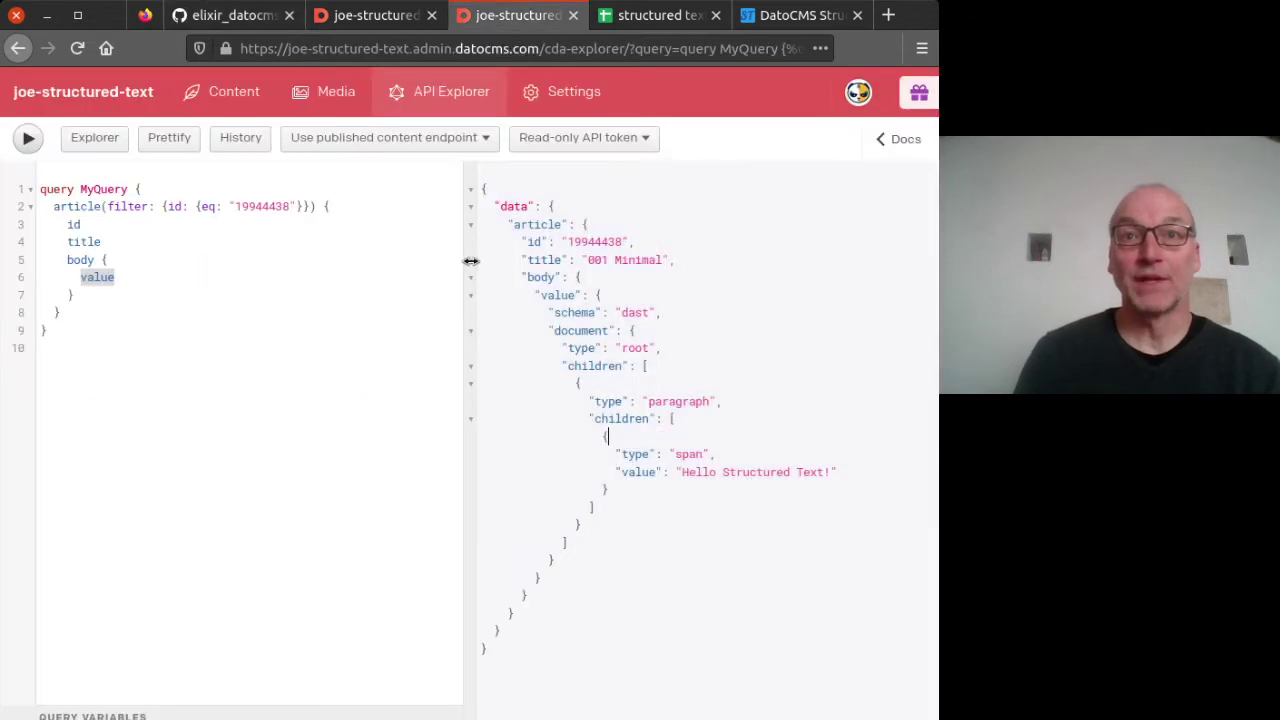
left_click_drag(535, 295, 601, 582)
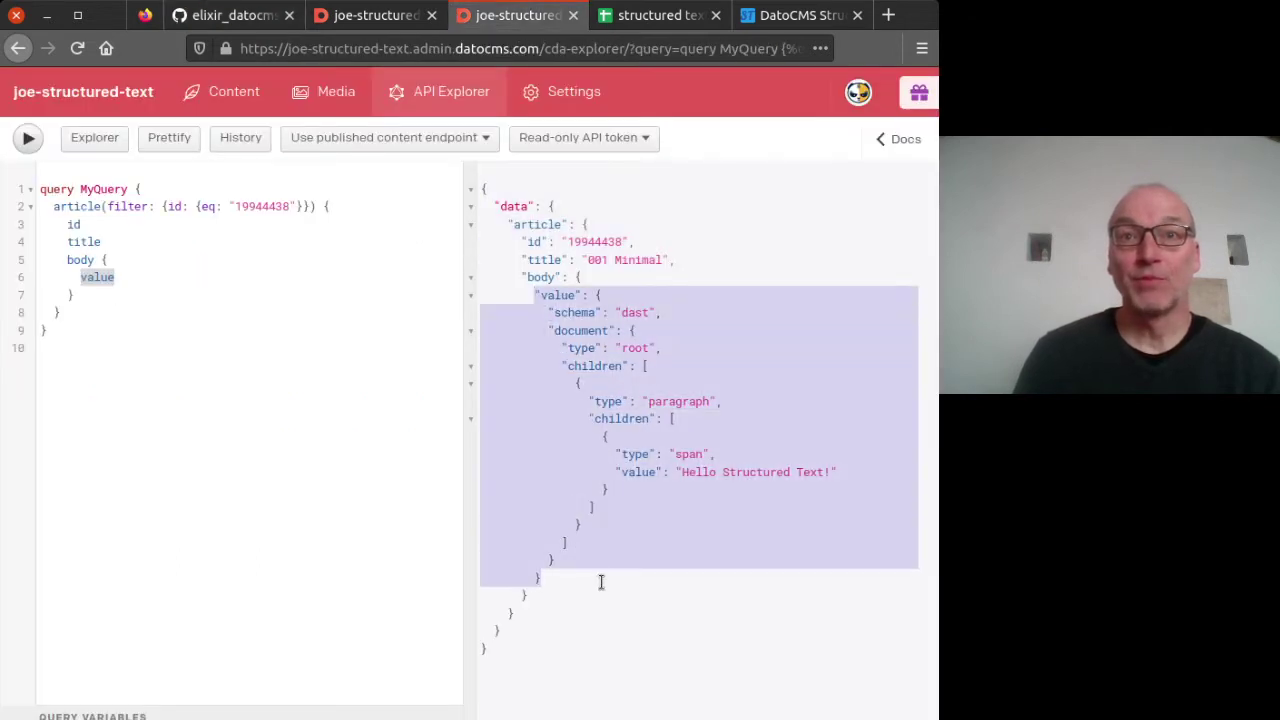
left_click_drag(517, 301, 555, 562)
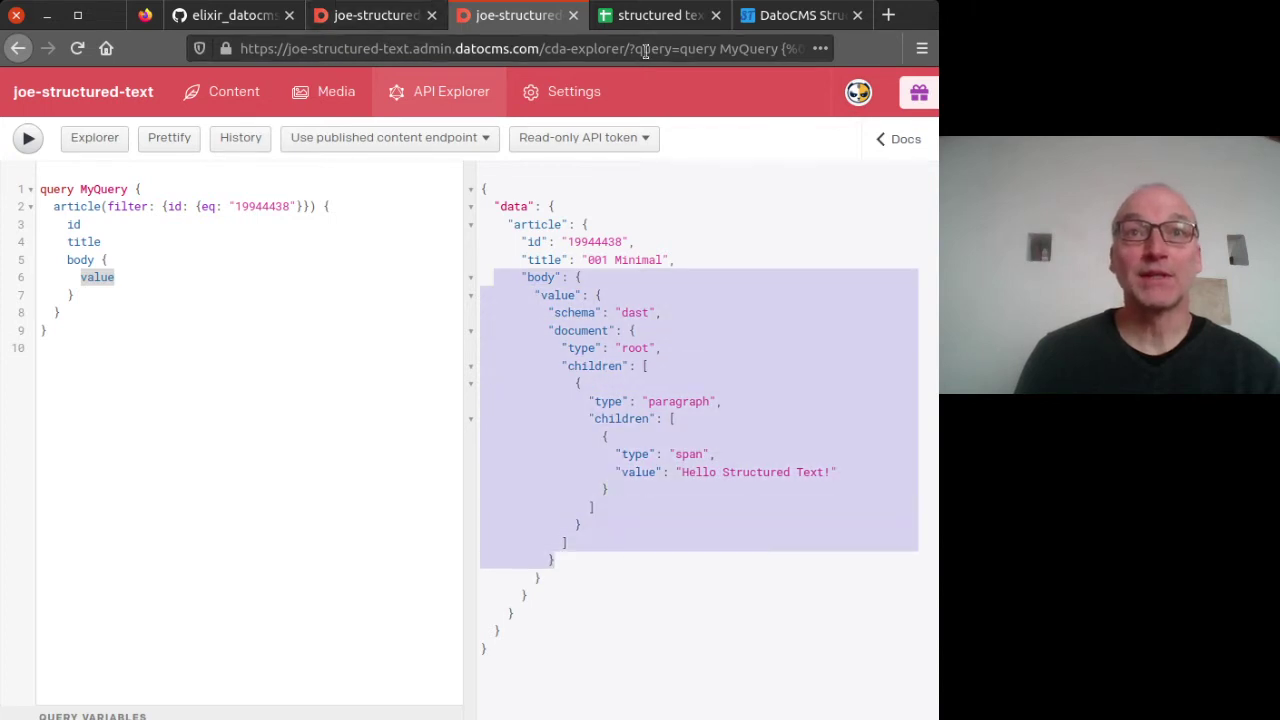
Return to structured_text.ex on GitHub and highlight the render function that matches the "paragraph" type.
left_click(226, 18)
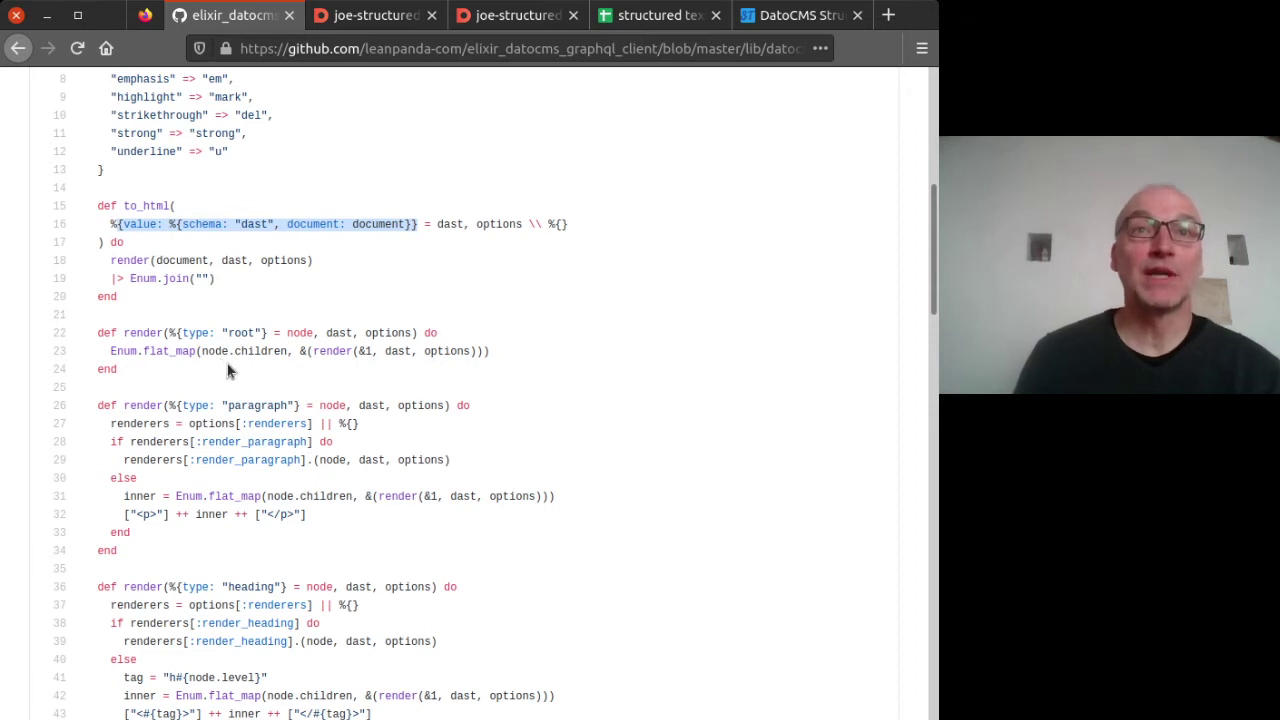
scroll(293, 546, "down", 3)
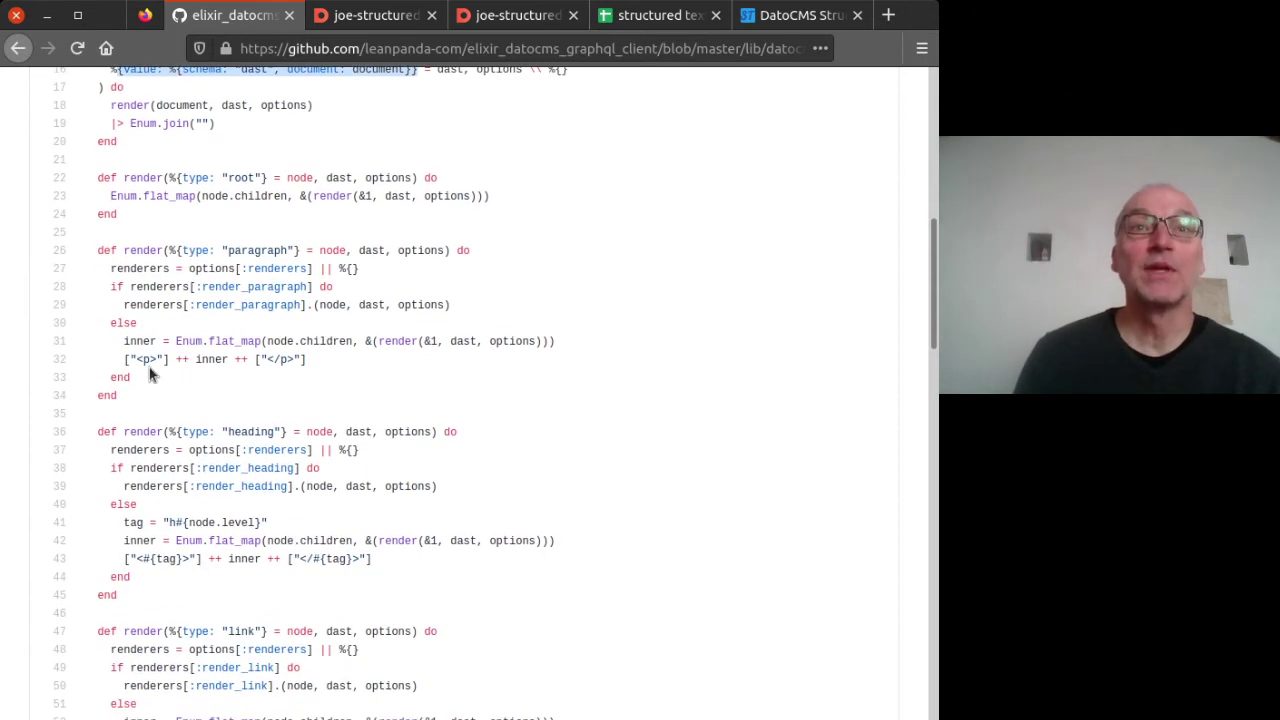
left_click_drag(150, 250, 263, 252)
left_click(289, 270)
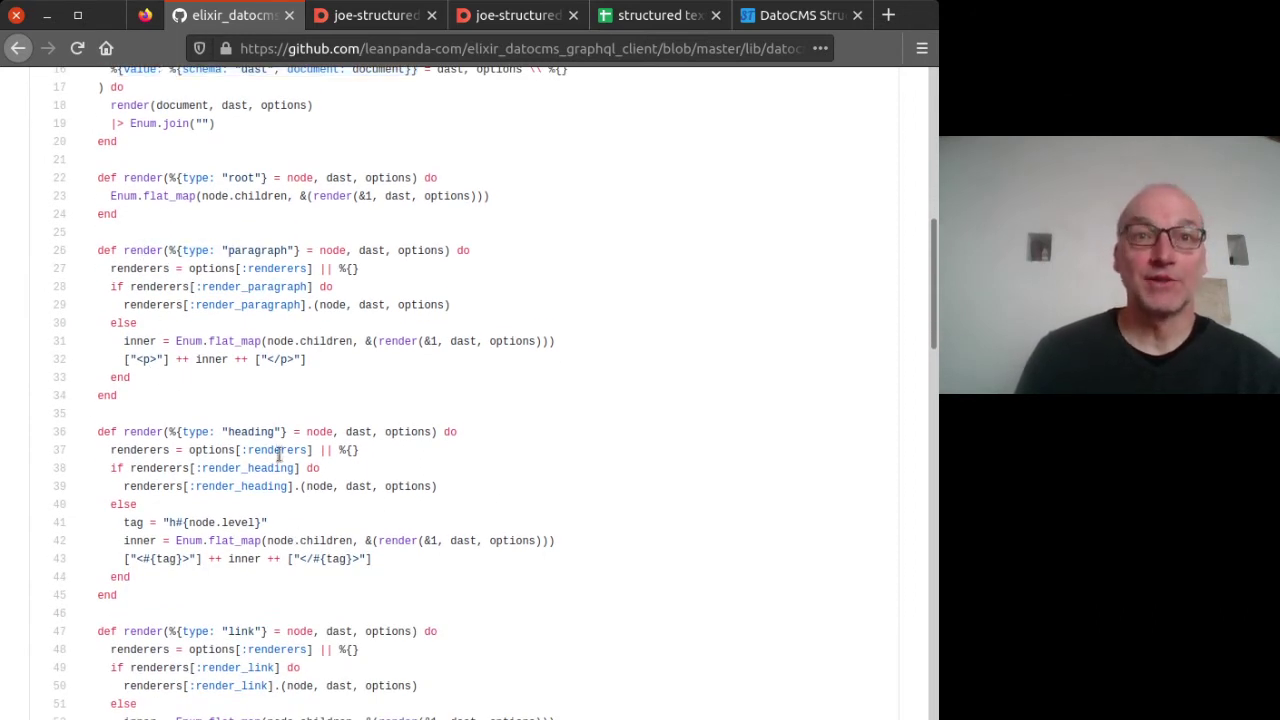
Highlight the opening and closing p tags that the paragraph render function wraps around the inner content.
left_click_drag(124, 359, 176, 359)
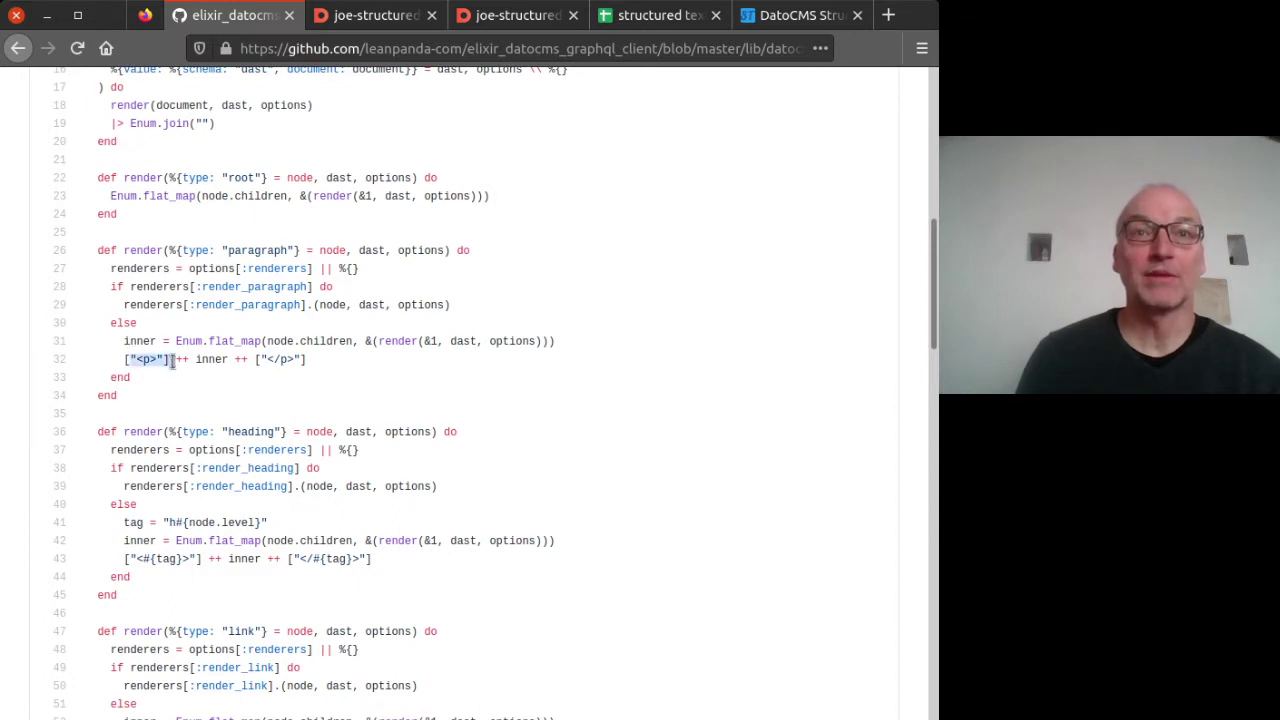
left_click_drag(317, 362, 262, 359)
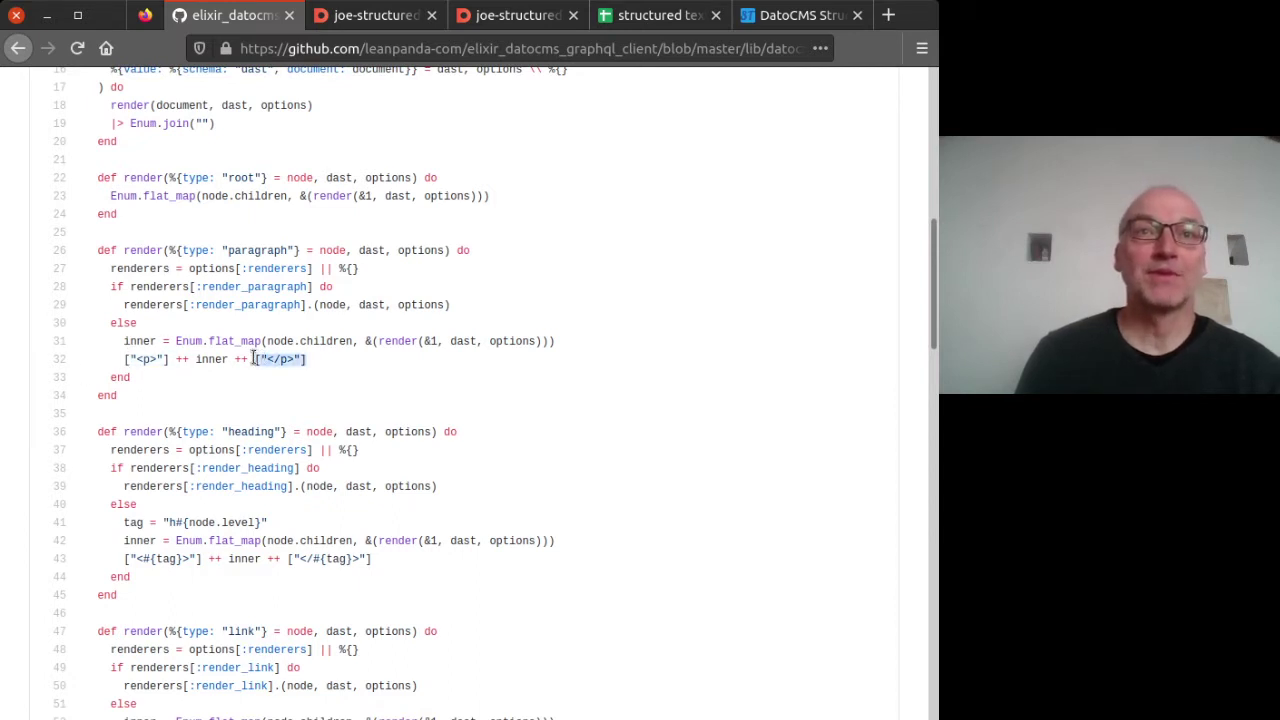
left_click_drag(124, 359, 179, 362)
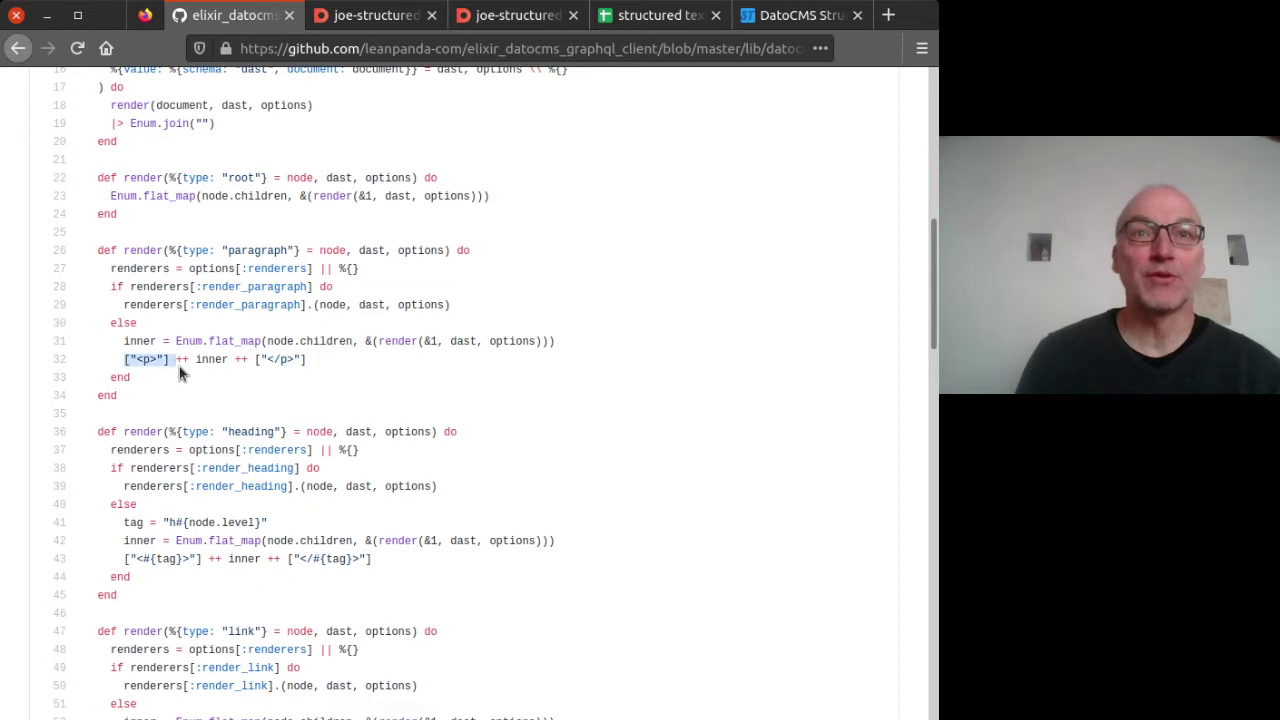
left_click(125, 360)
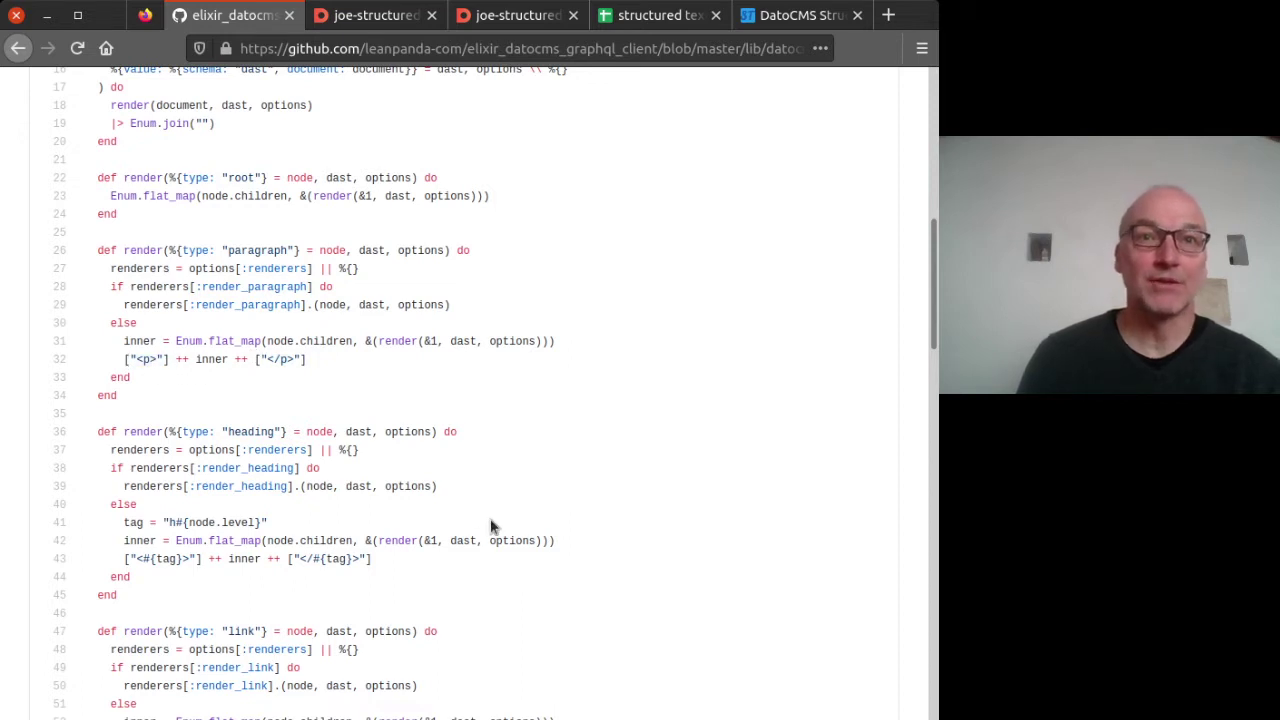
Point out the heading render function's type and "h#{node.level}" tag, and skim the remaining render functions in the file.
scroll(490, 529, "down", 3)
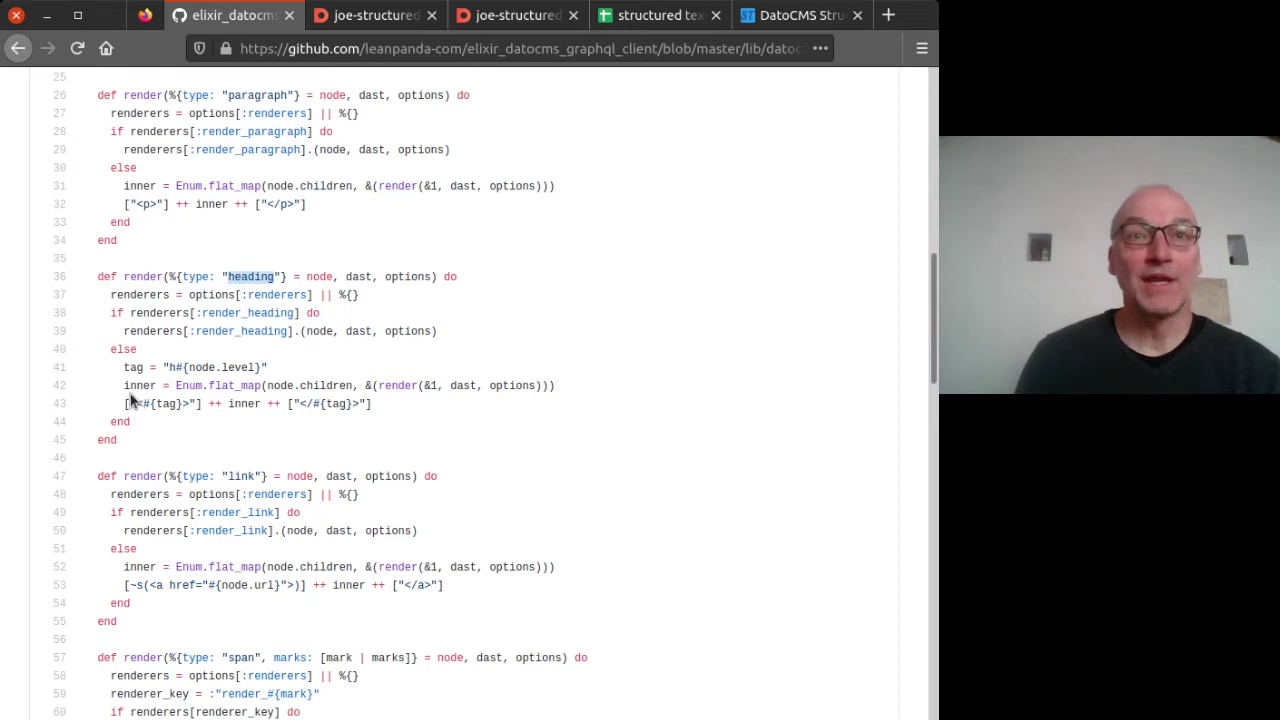
left_click_drag(169, 367, 190, 367)
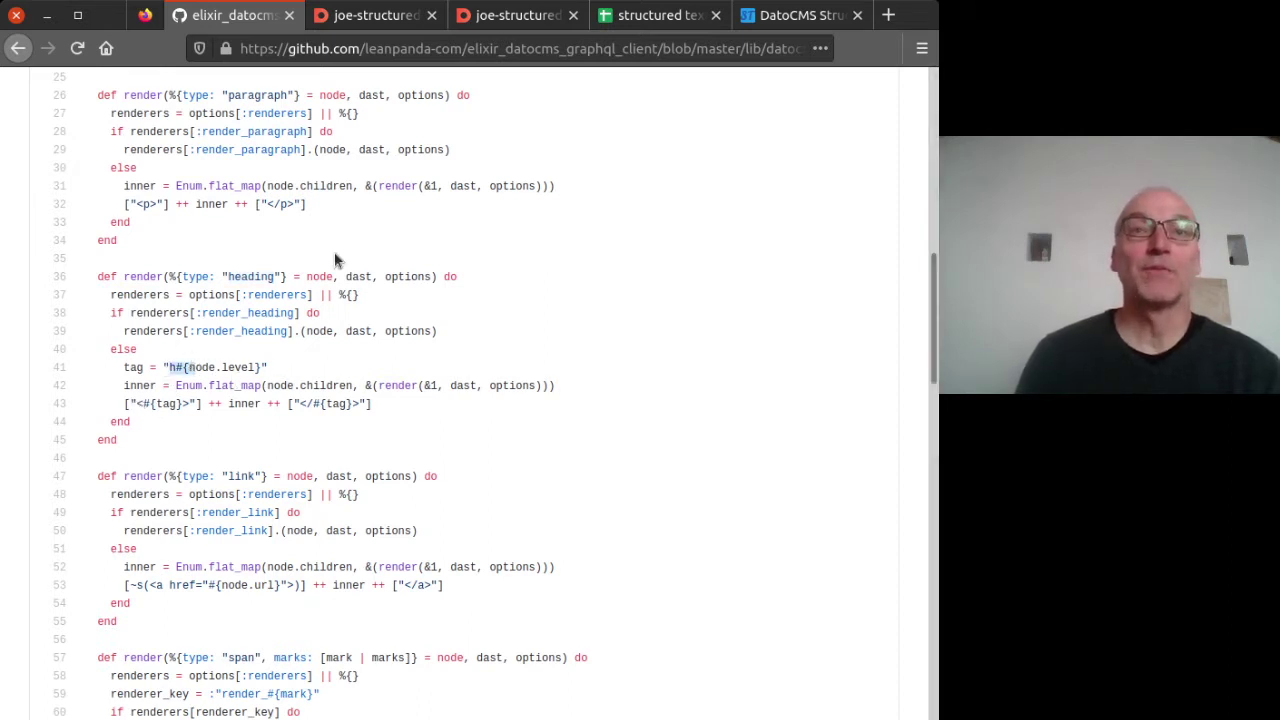
scroll(335, 260, "down", 10)
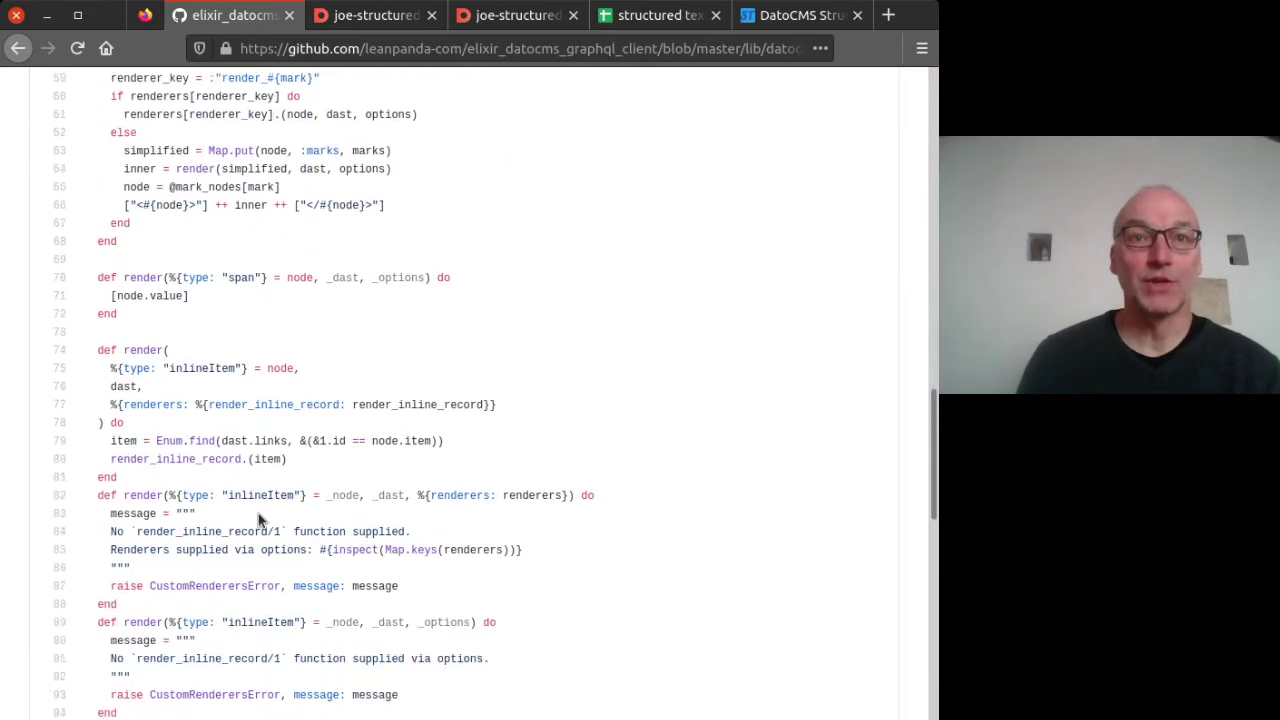
scroll(258, 513, "down", 15)
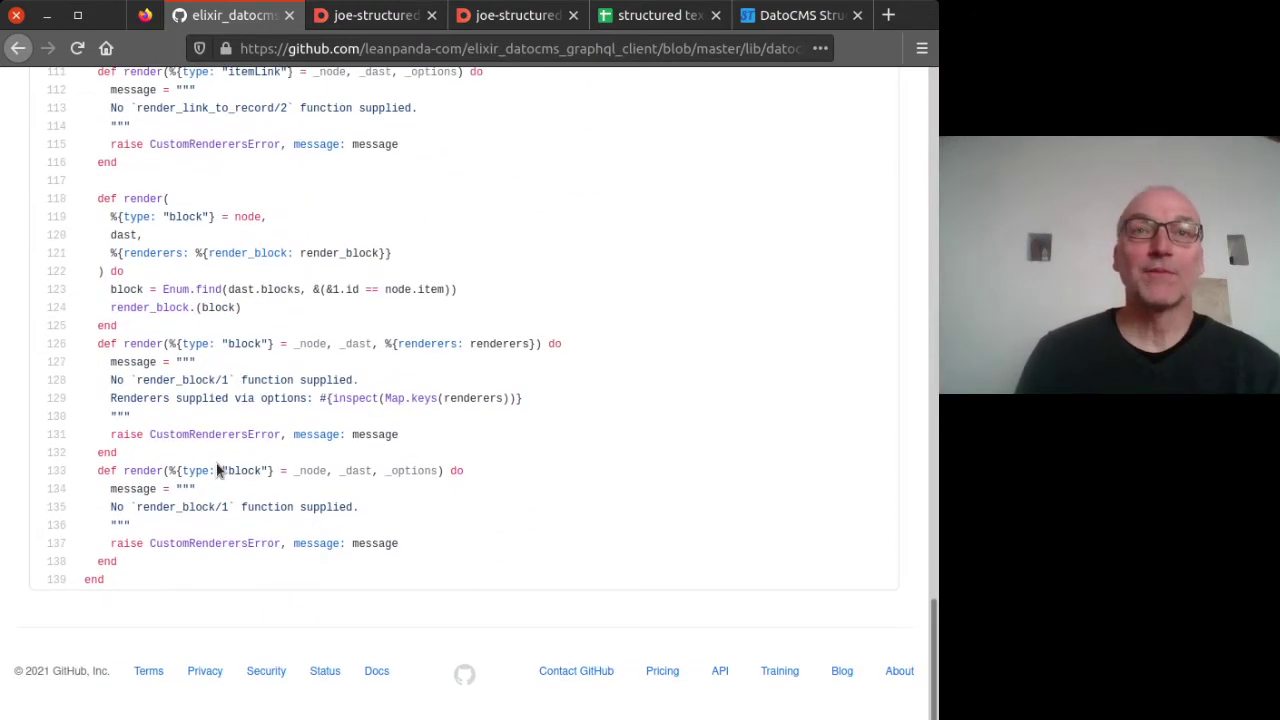
scroll(218, 470, "up", 20)
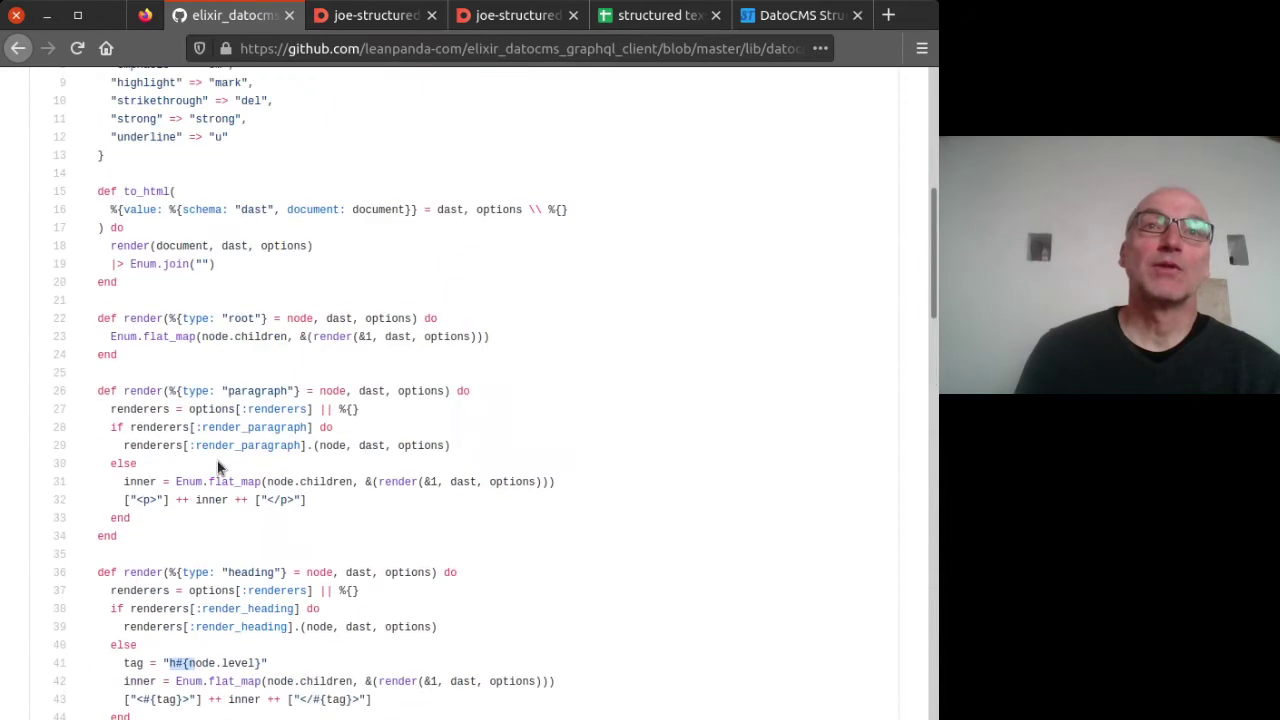
Review the render functions in structured_text.ex and highlight the custom renderers[:render_heading] call in the heading function.
scroll(218, 470, "up", 5)
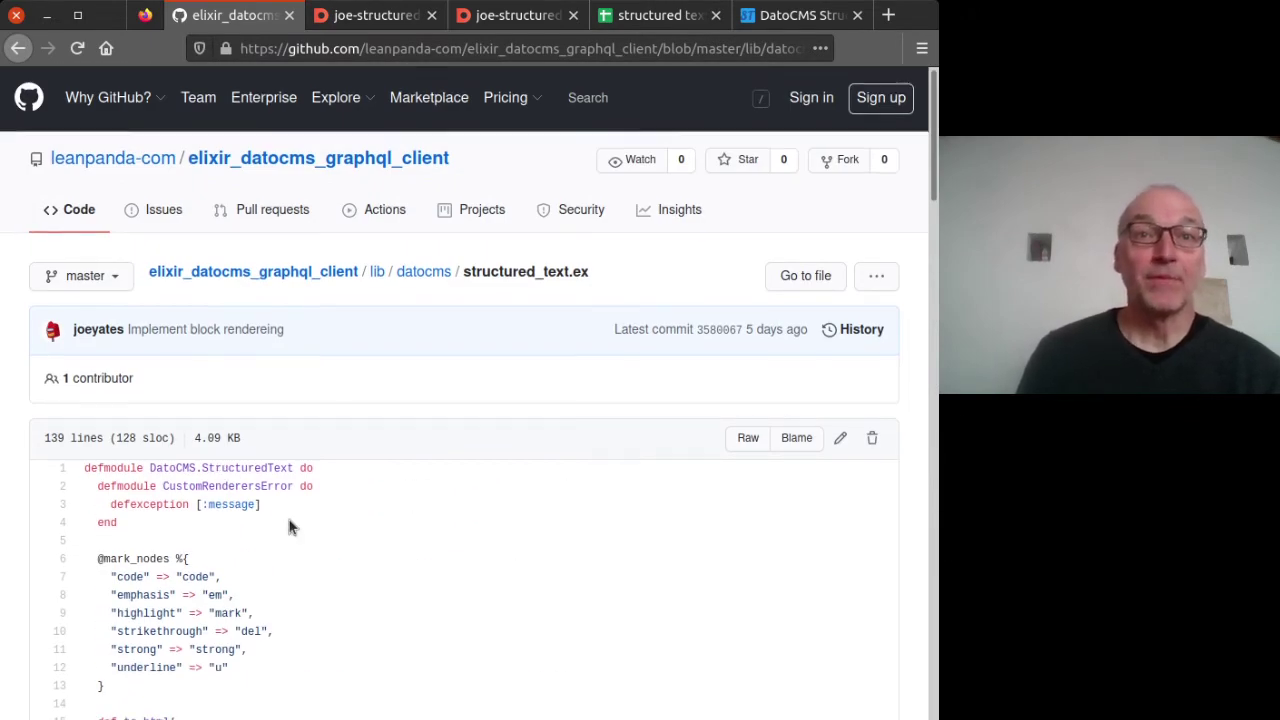
scroll(290, 525, "down", 5)
scroll(302, 530, "down", 1)
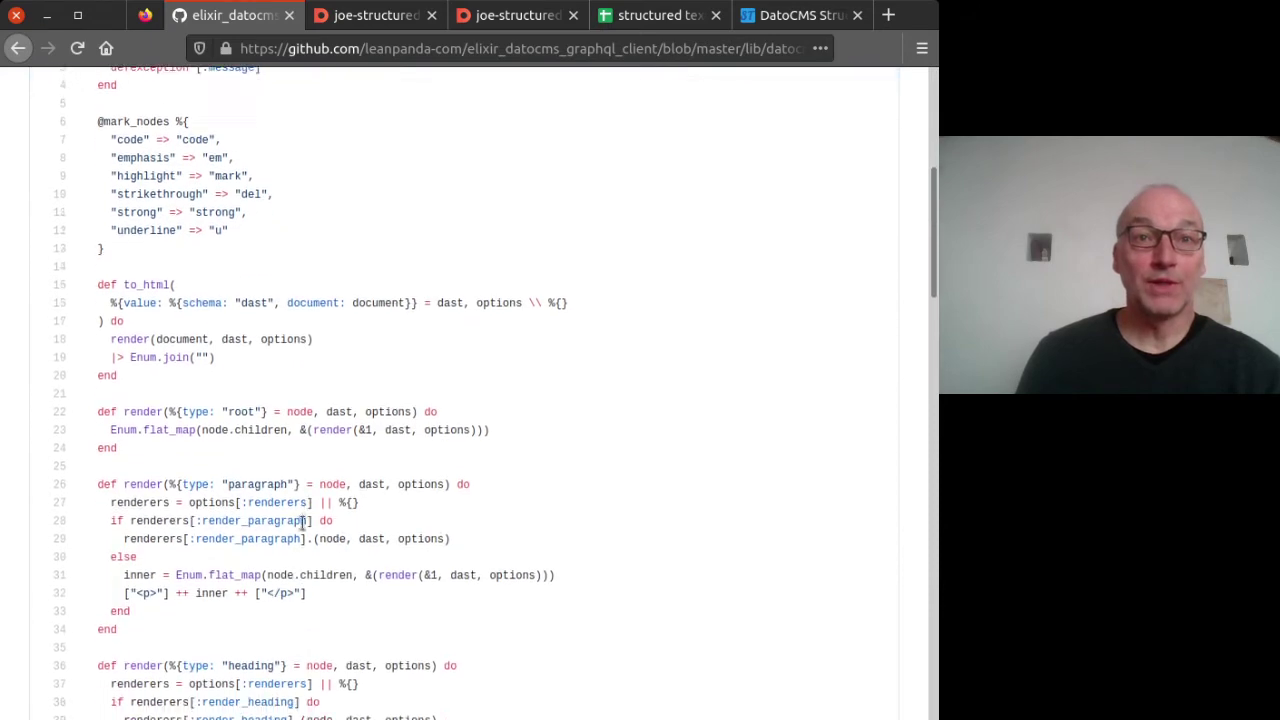
scroll(281, 655, "down", 4)
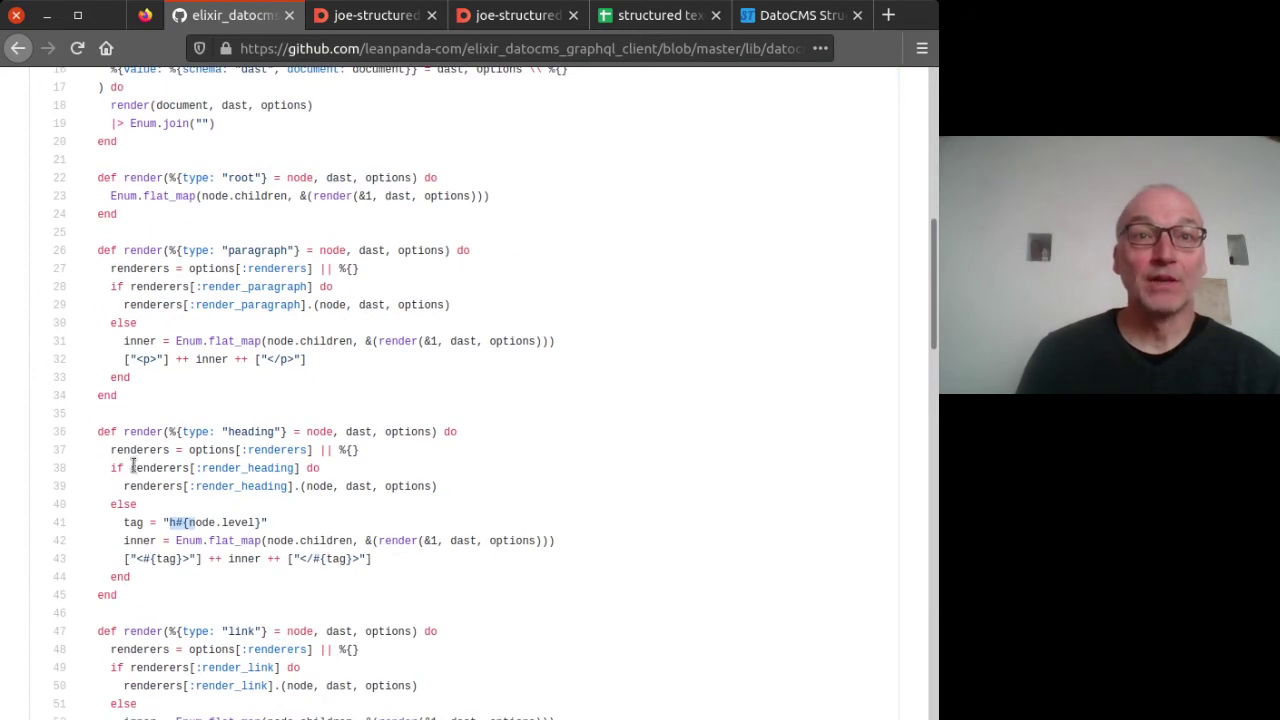
mouse_move(133, 467)
left_mouse_down()
mouse_move(295, 467)
mouse_move(129, 486)
left_mouse_up()
left_click(309, 505)
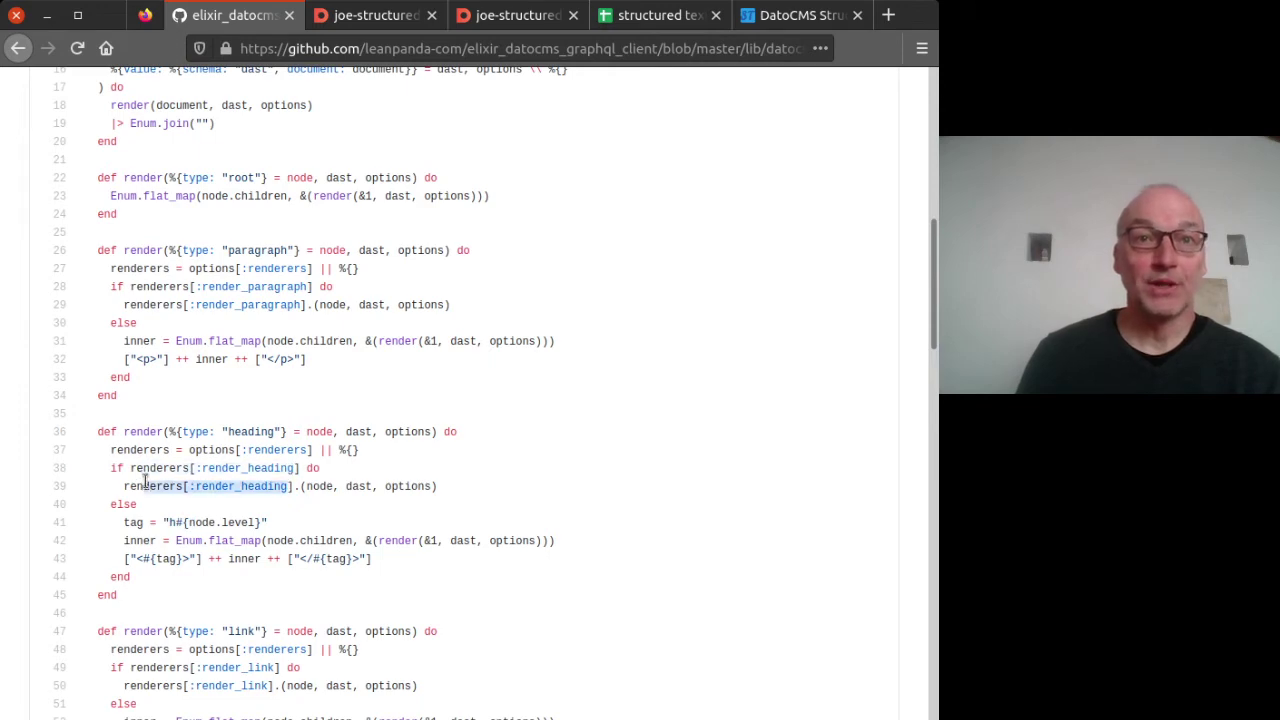
left_click(260, 492)
scroll(260, 488, "up", 12)
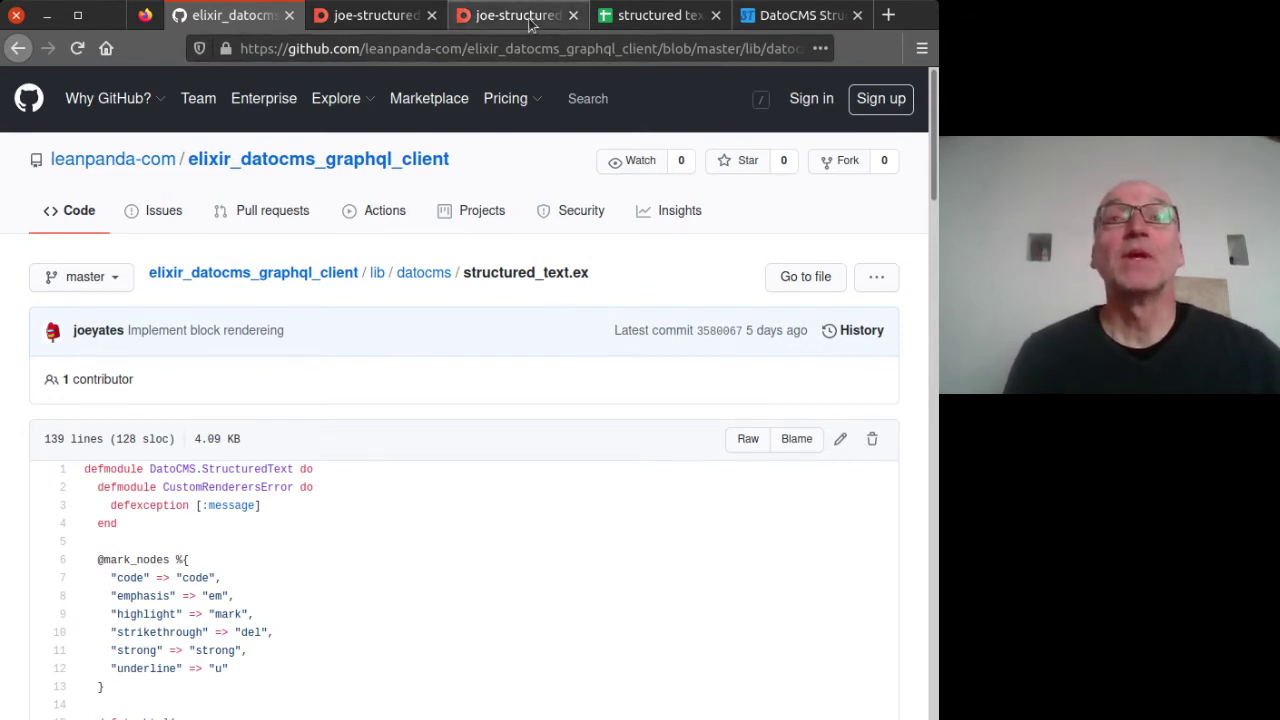
Switch to the local 001 Minimal article page and highlight its rendered title and the "Hello Structured Text!" body.
left_click(755, 20)
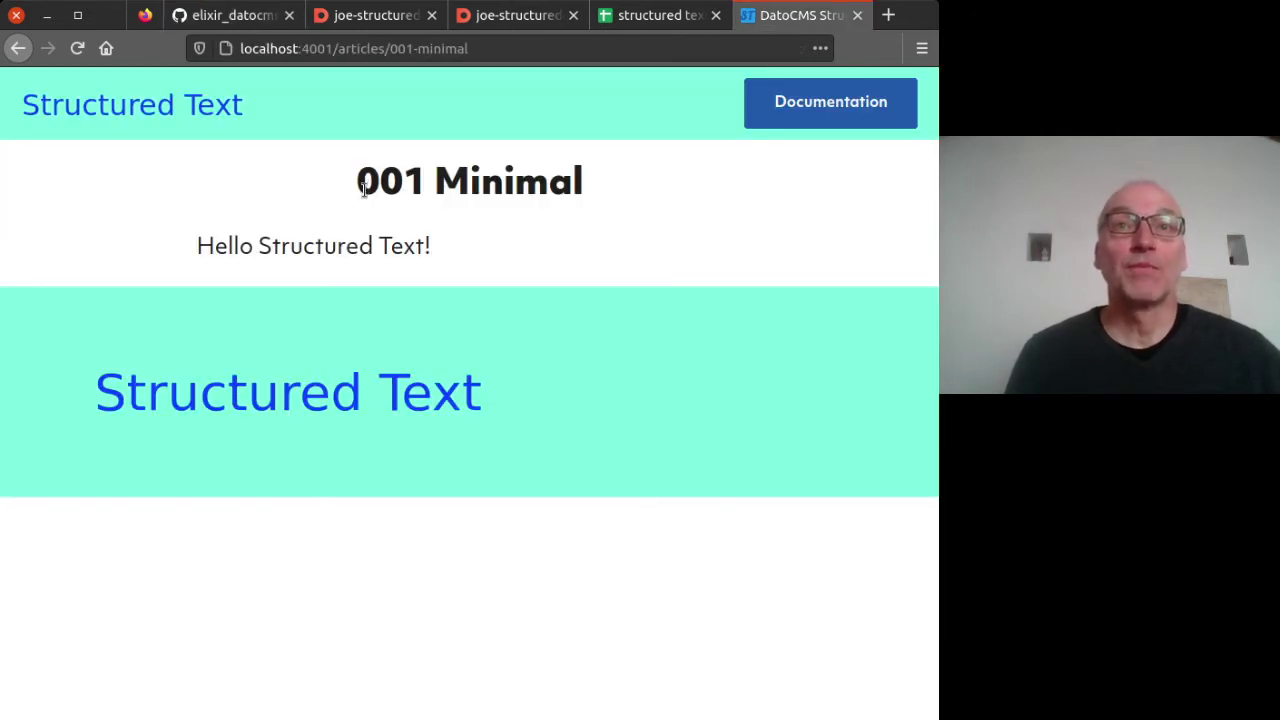
left_click_drag(355, 184, 549, 190)
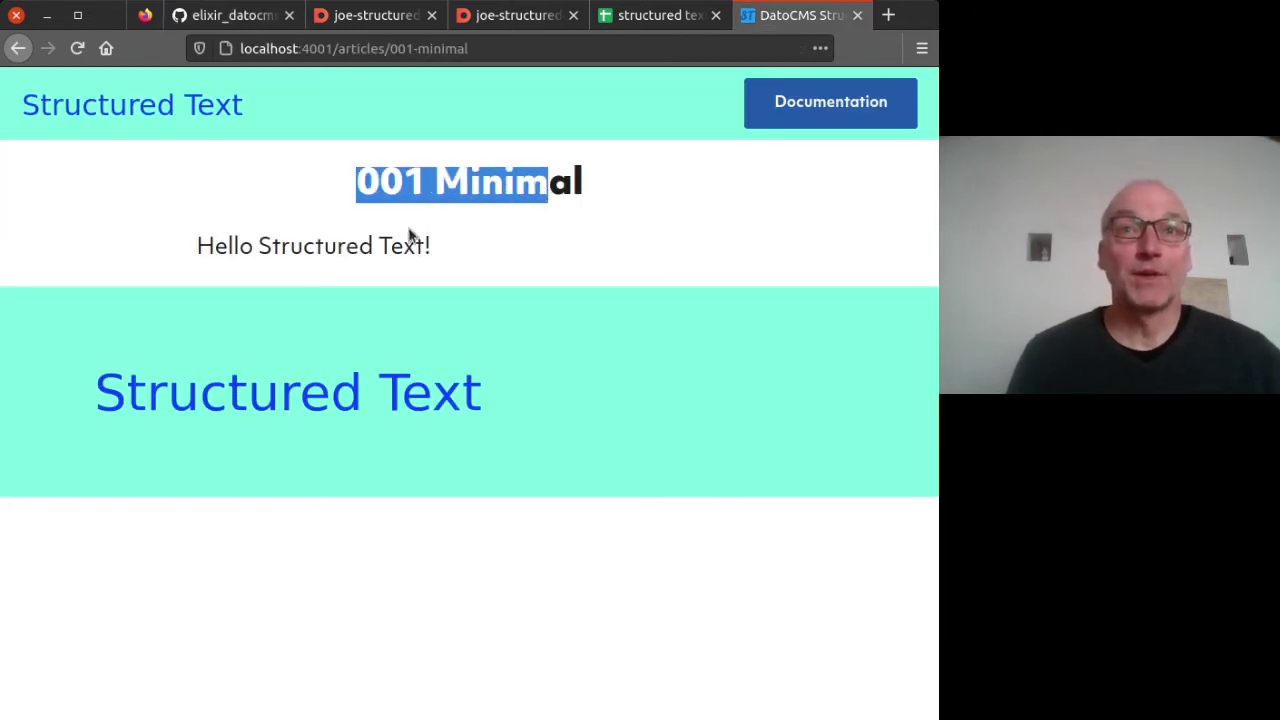
left_click_drag(443, 249, 484, 294)
left_click(196, 249)
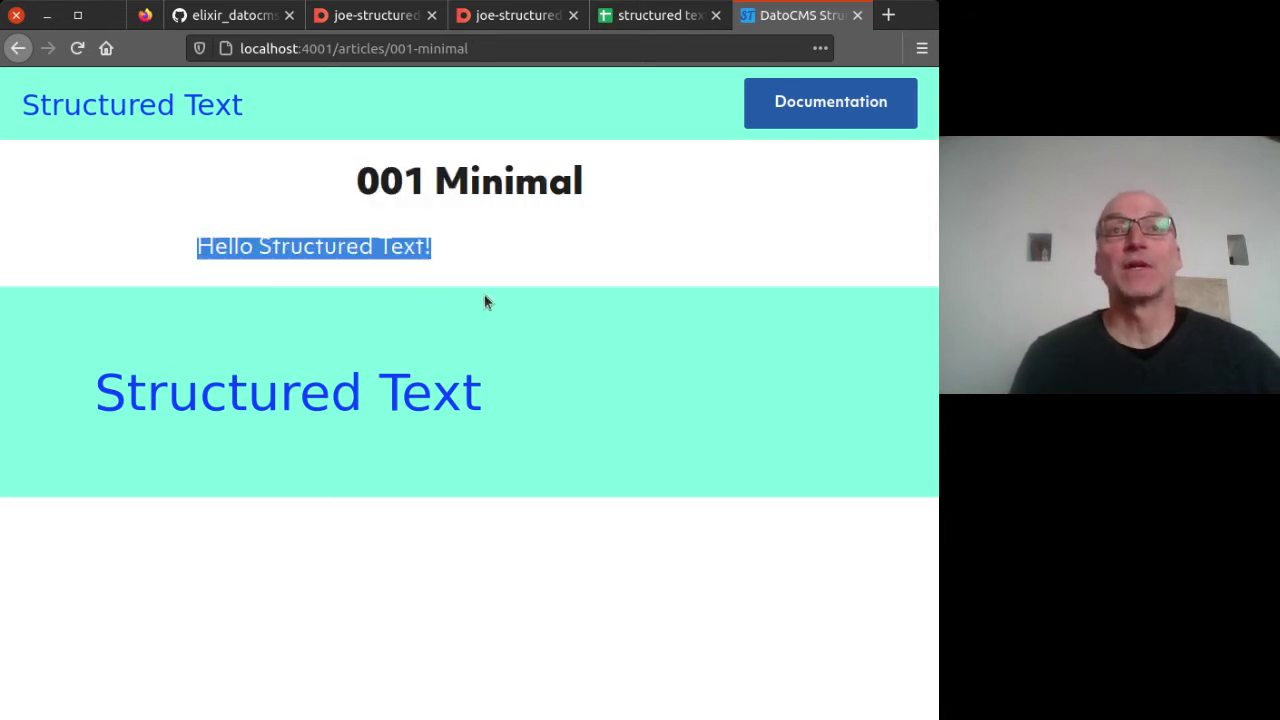
left_click(464, 261)
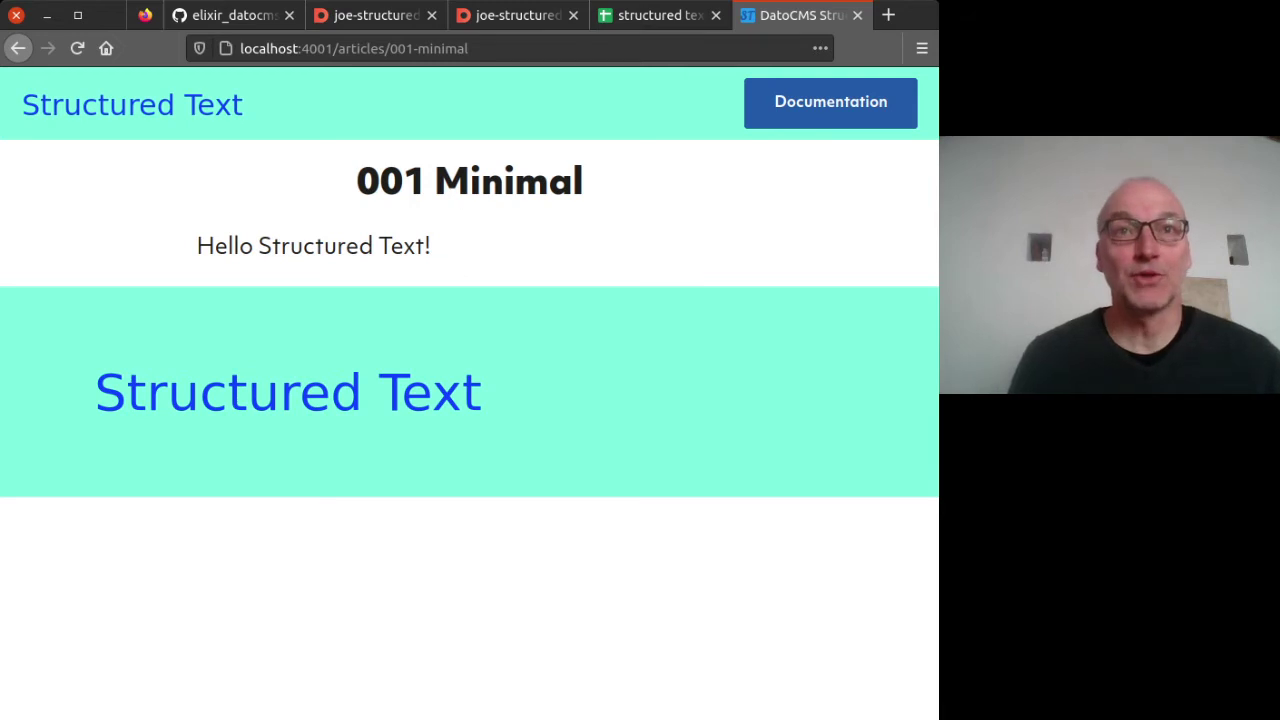
Return to the DatoCMS article collection and open the 002 Text Styles record at its Body field.
left_click(336, 16)
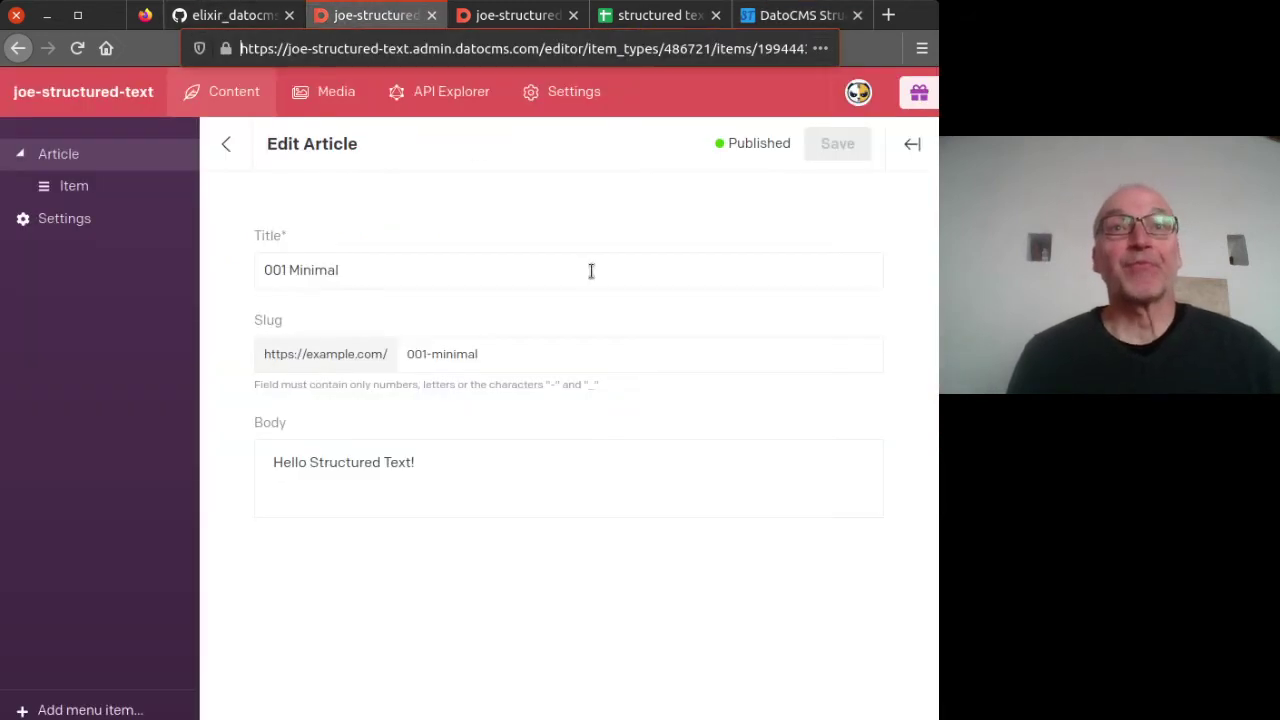
left_click(227, 142)
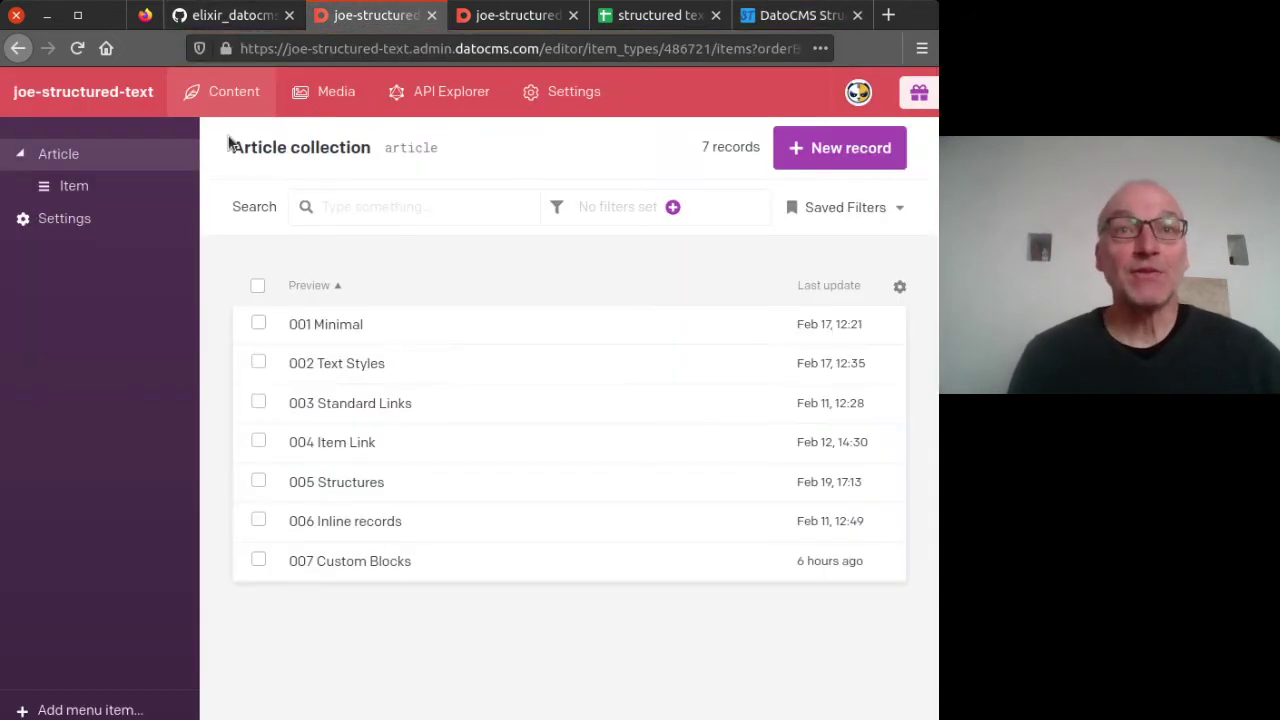
left_click(364, 376)
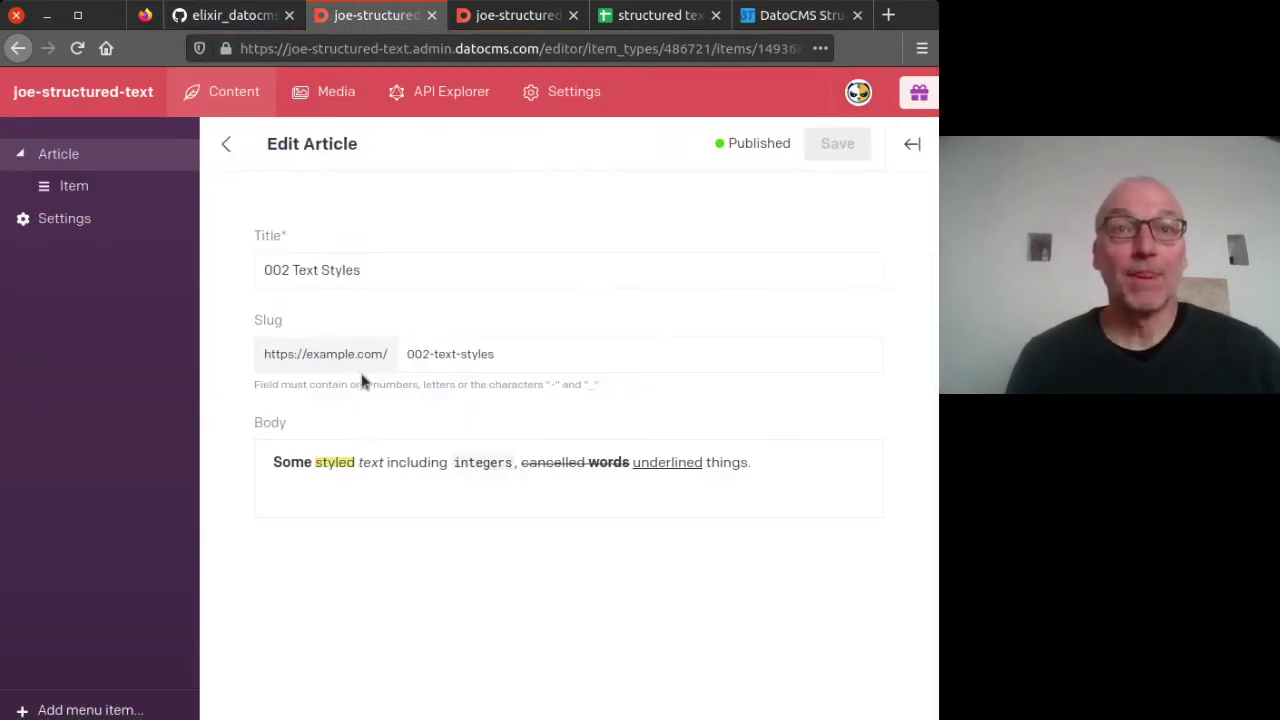
left_click(476, 507)
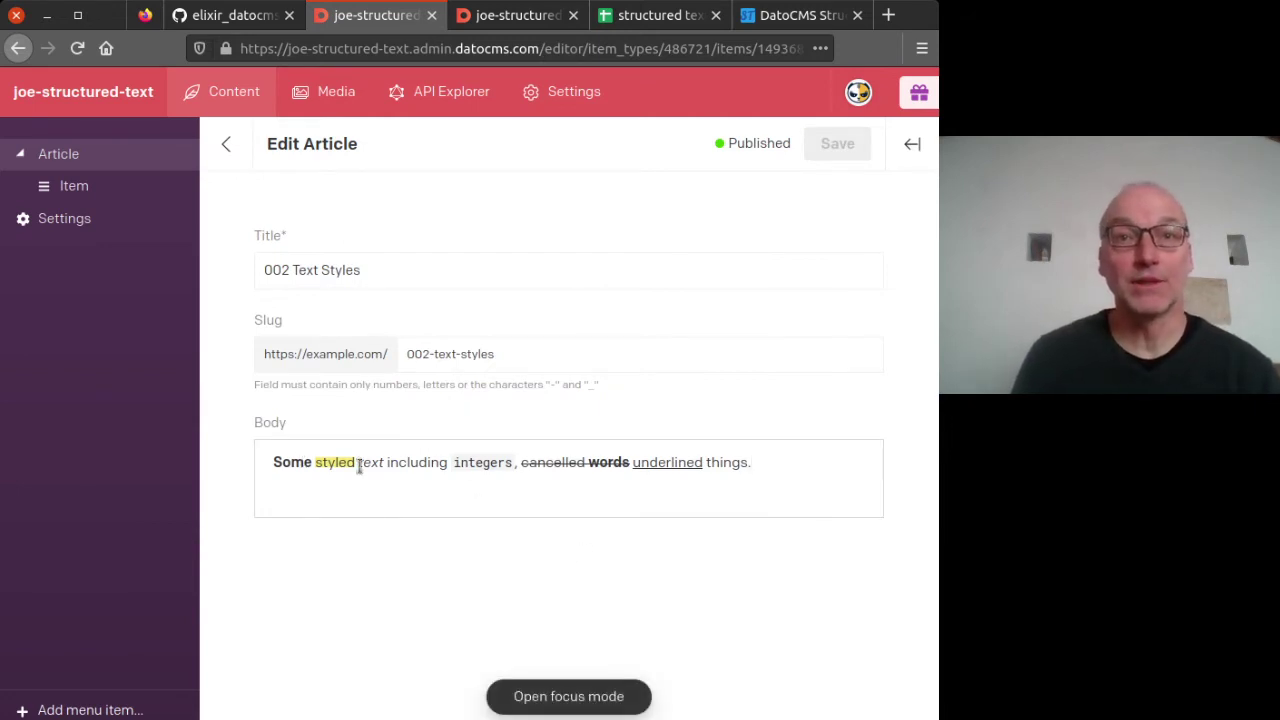
Select "Some", "styled" and "text" in the Body to point out their bold, highlight and italic formatting options.
double_click(330, 460)
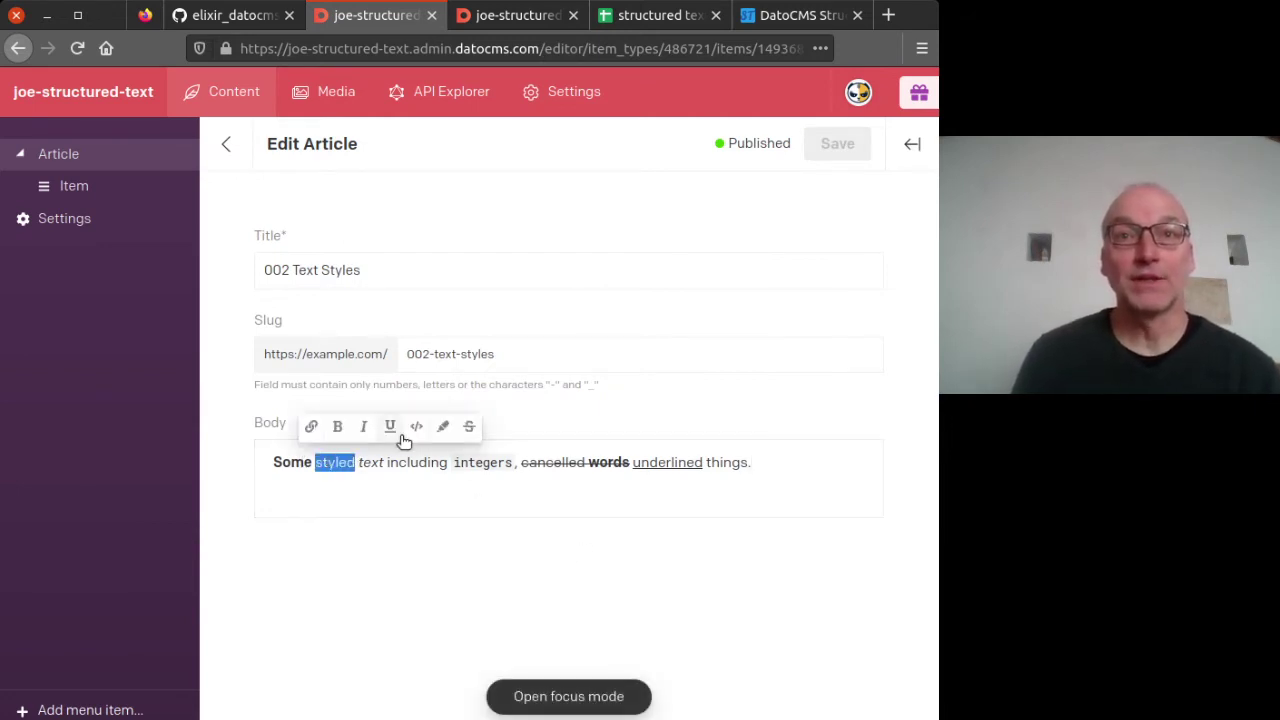
left_click(357, 488)
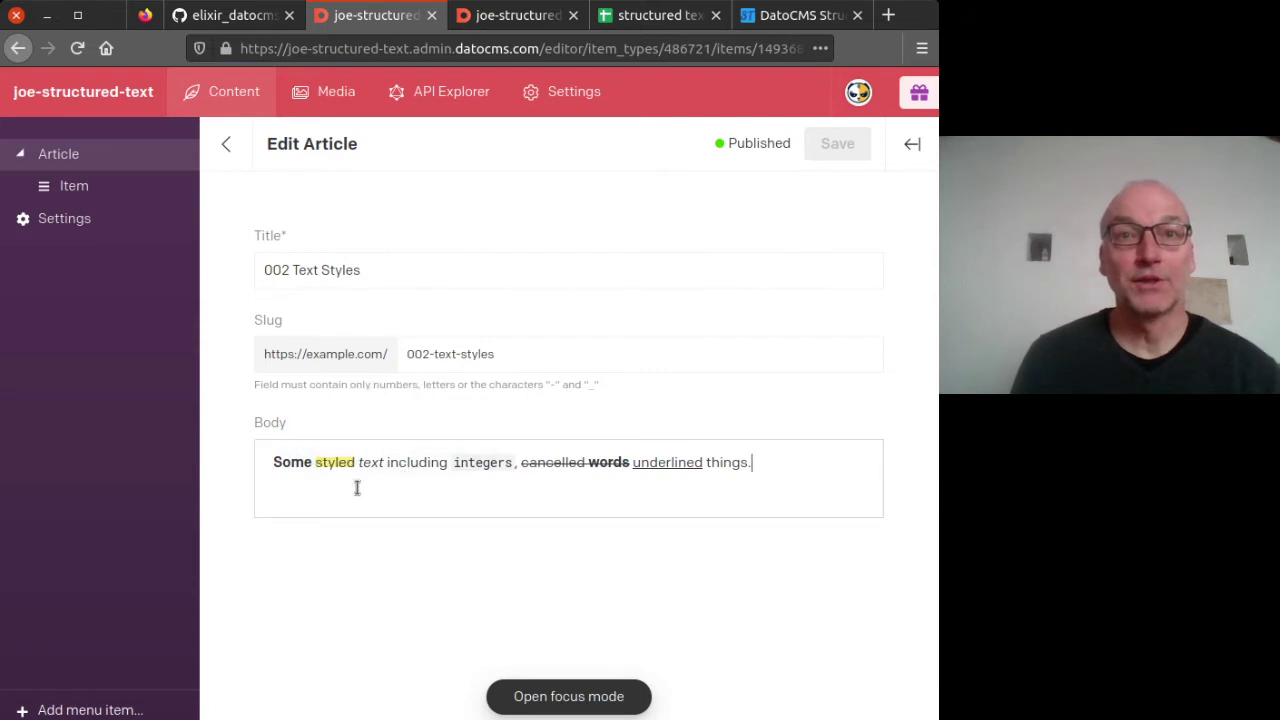
double_click(305, 462)
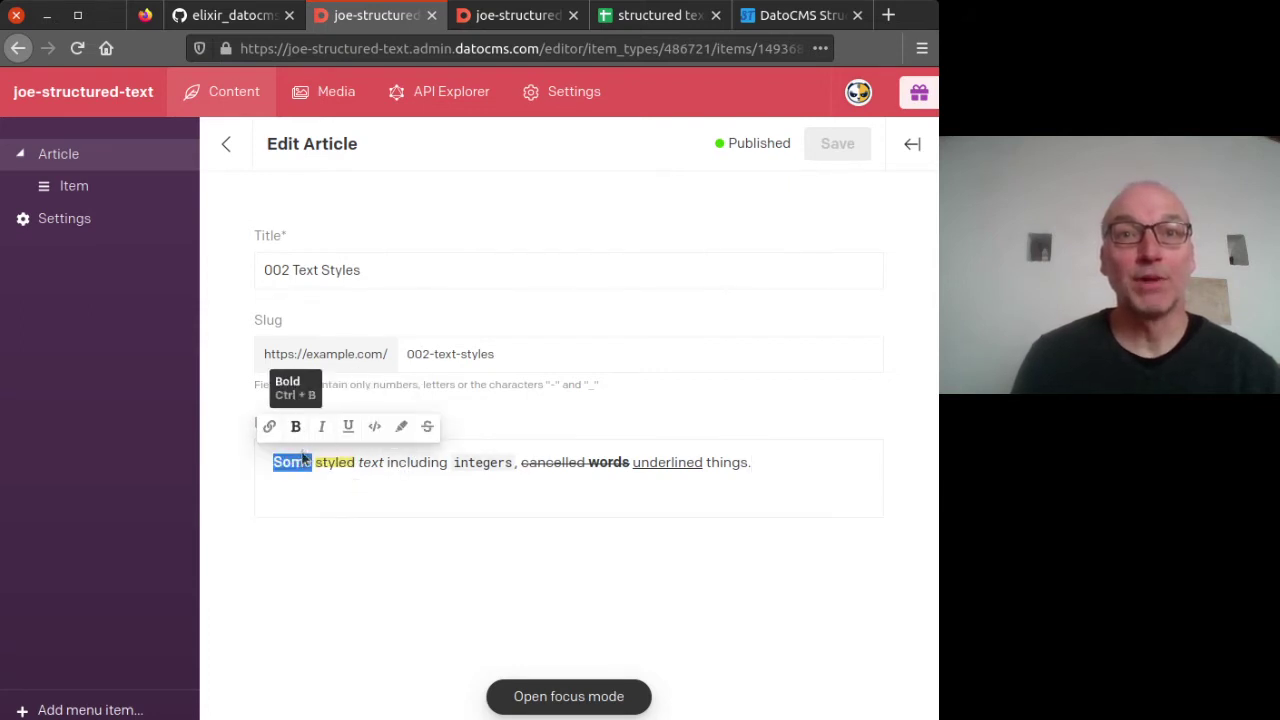
left_click(295, 426)
double_click(334, 462)
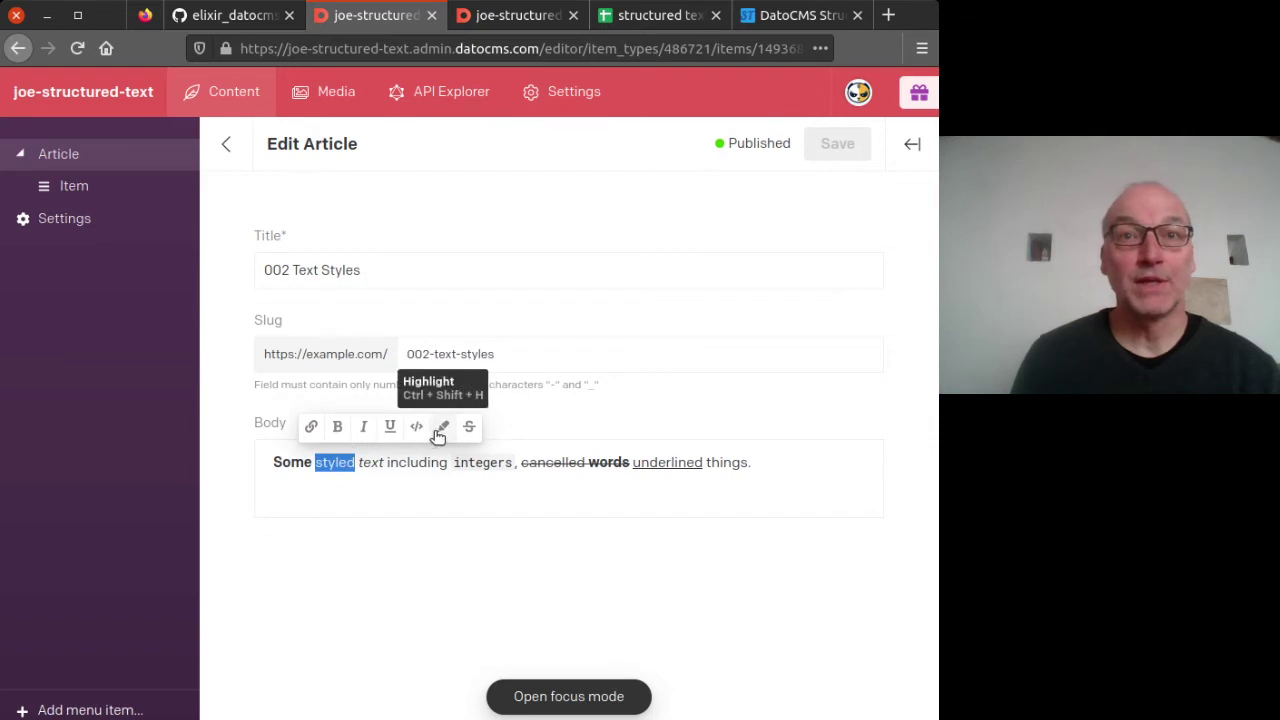
left_click(440, 427)
double_click(375, 462)
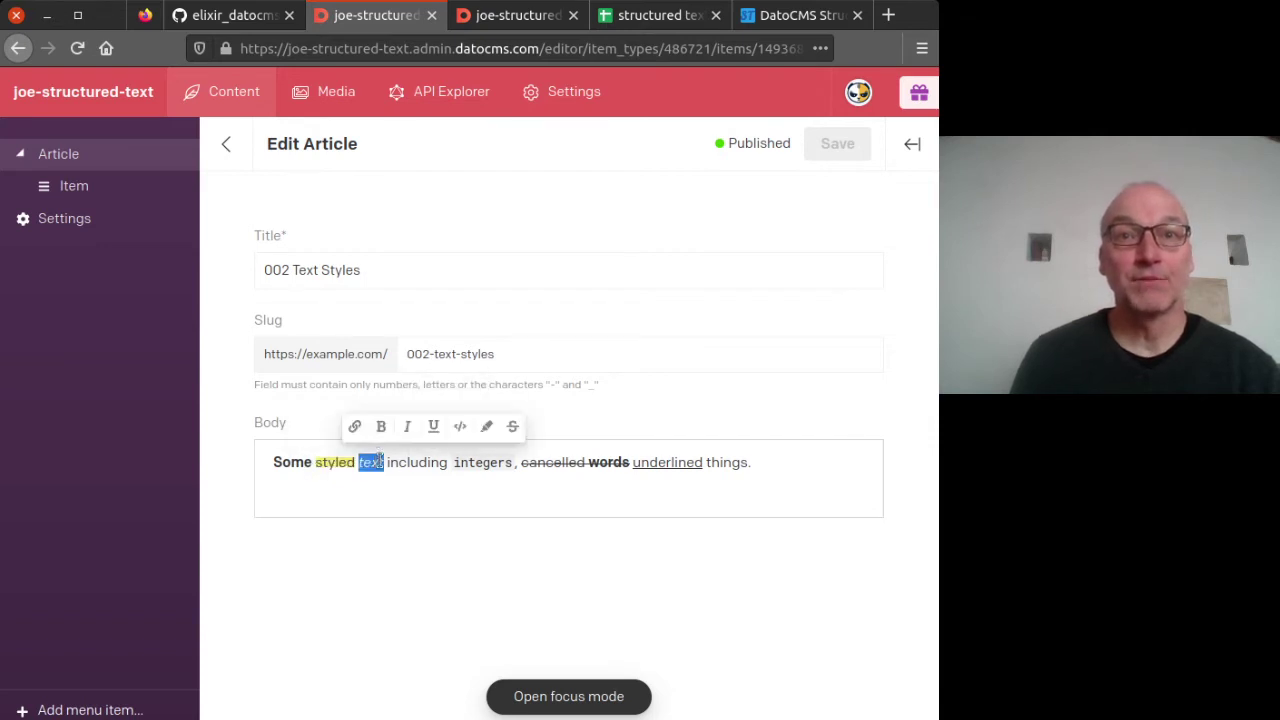
left_click(407, 426)
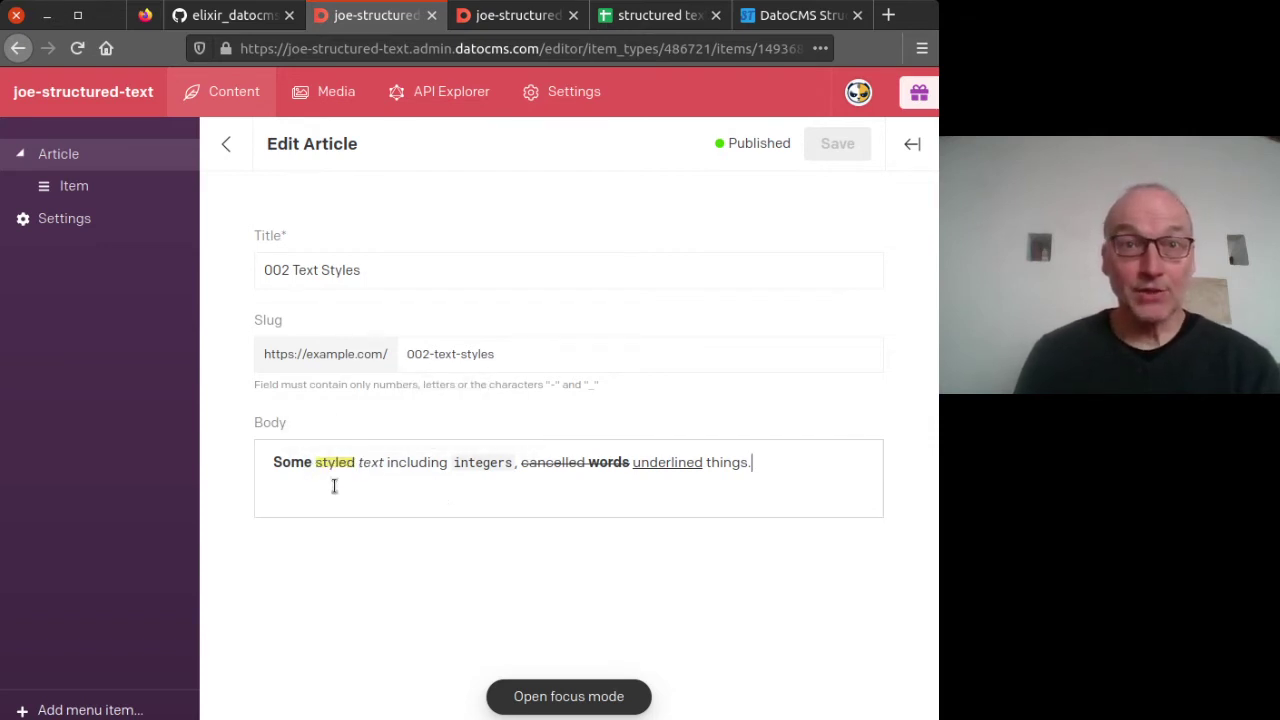
Select "words" in the Body to point out its combined bold and strikethrough styles, and clear the selection.
left_click(773, 470)
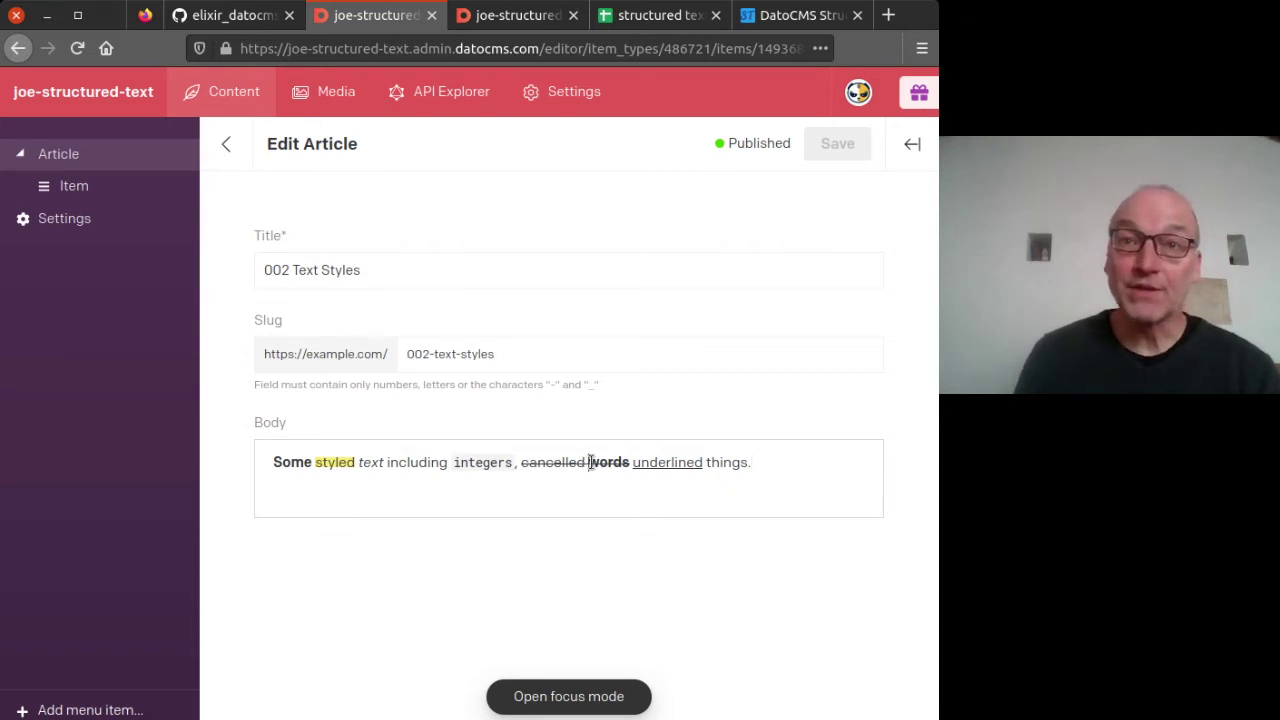
left_click_drag(590, 462, 638, 463)
left_click(631, 494)
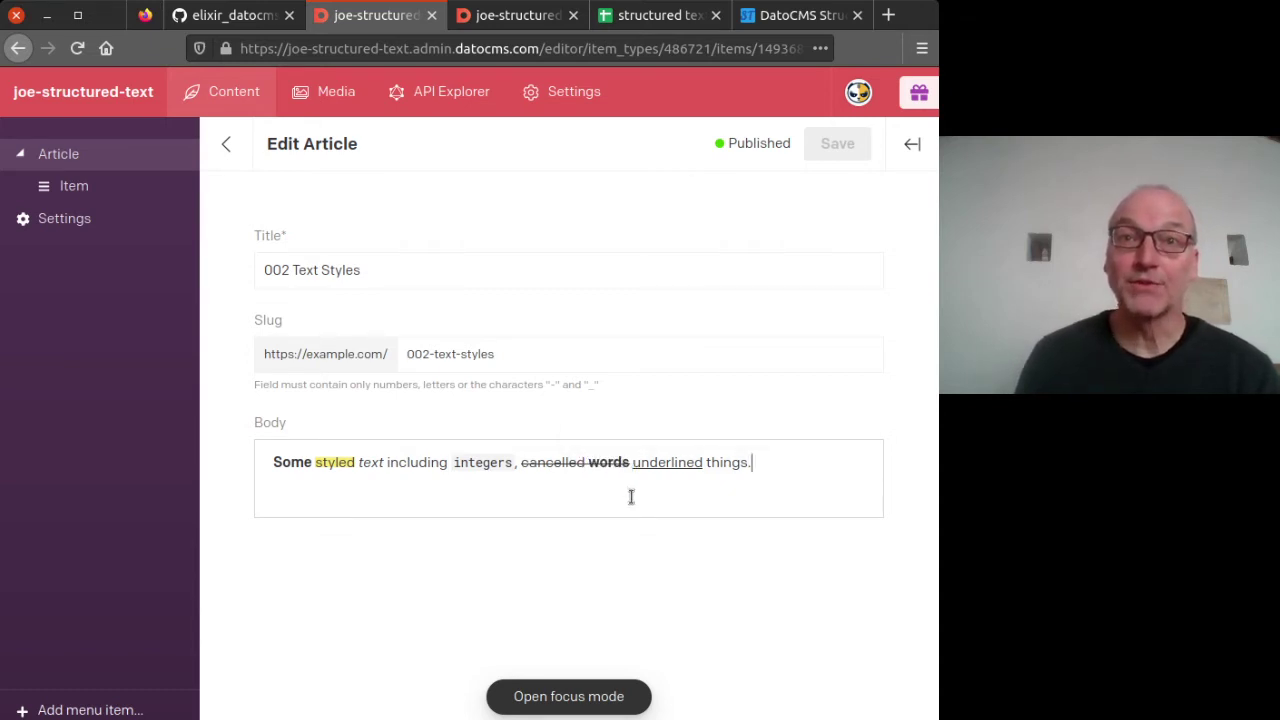
double_click(602, 466)
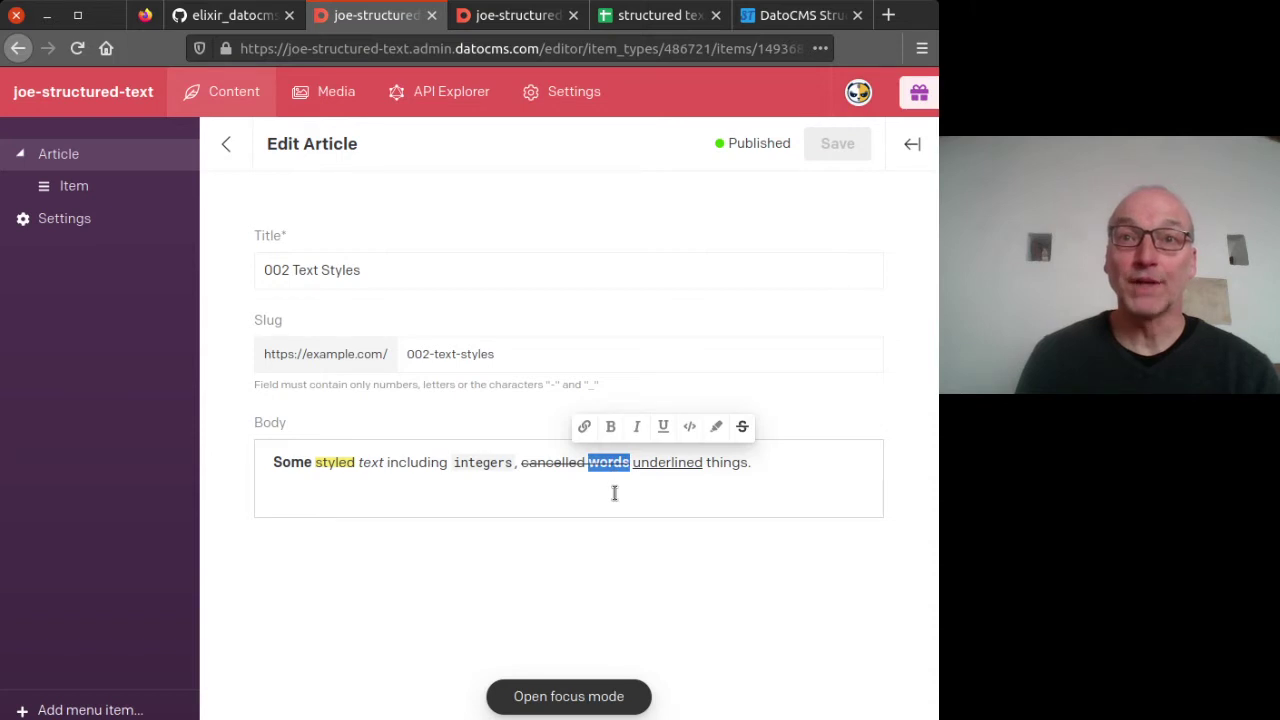
left_click(614, 493)
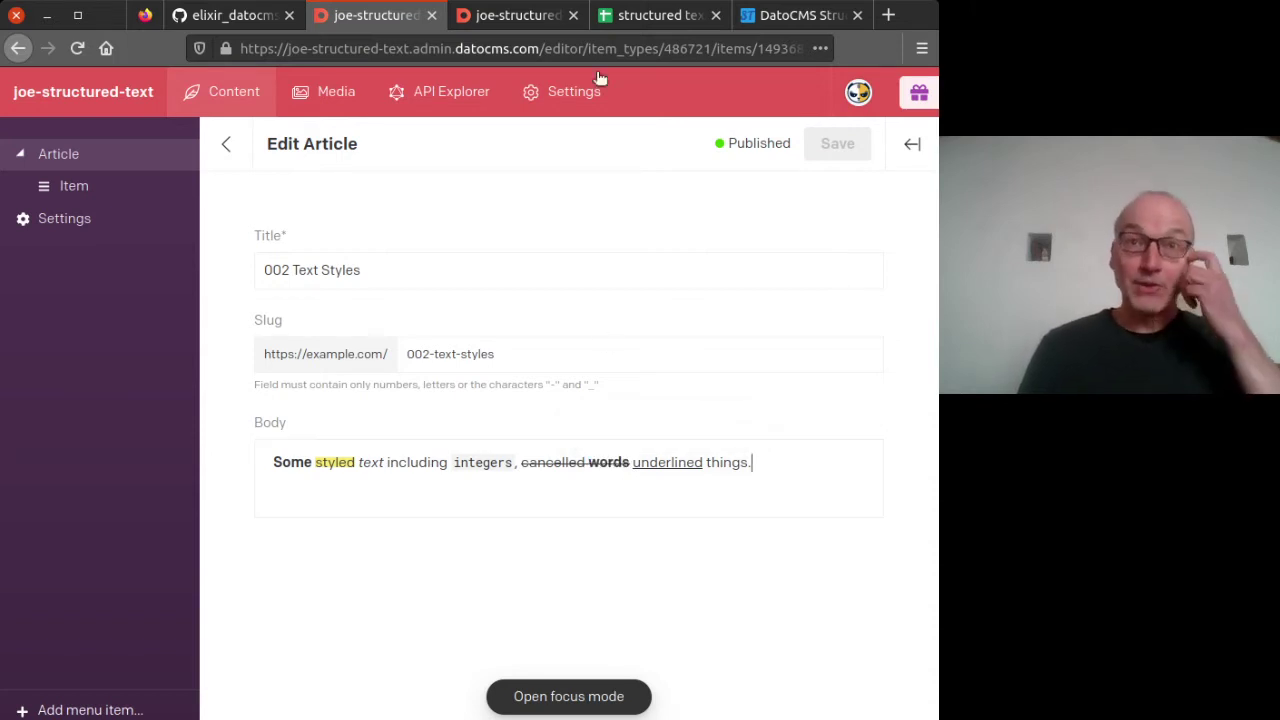
Take the record ID from the 002 Text Styles URL and run the API Explorer article query with ID "14936850".
double_click(780, 48)
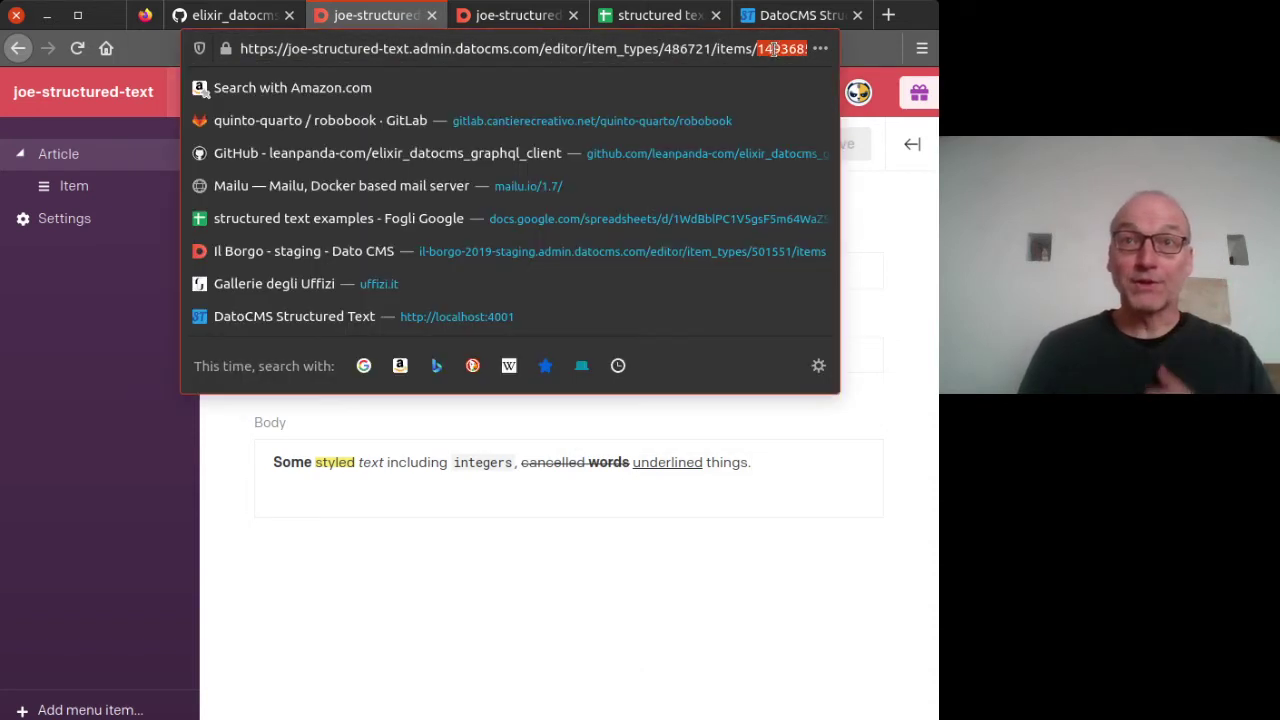
left_click(512, 15)
left_click(250, 191)
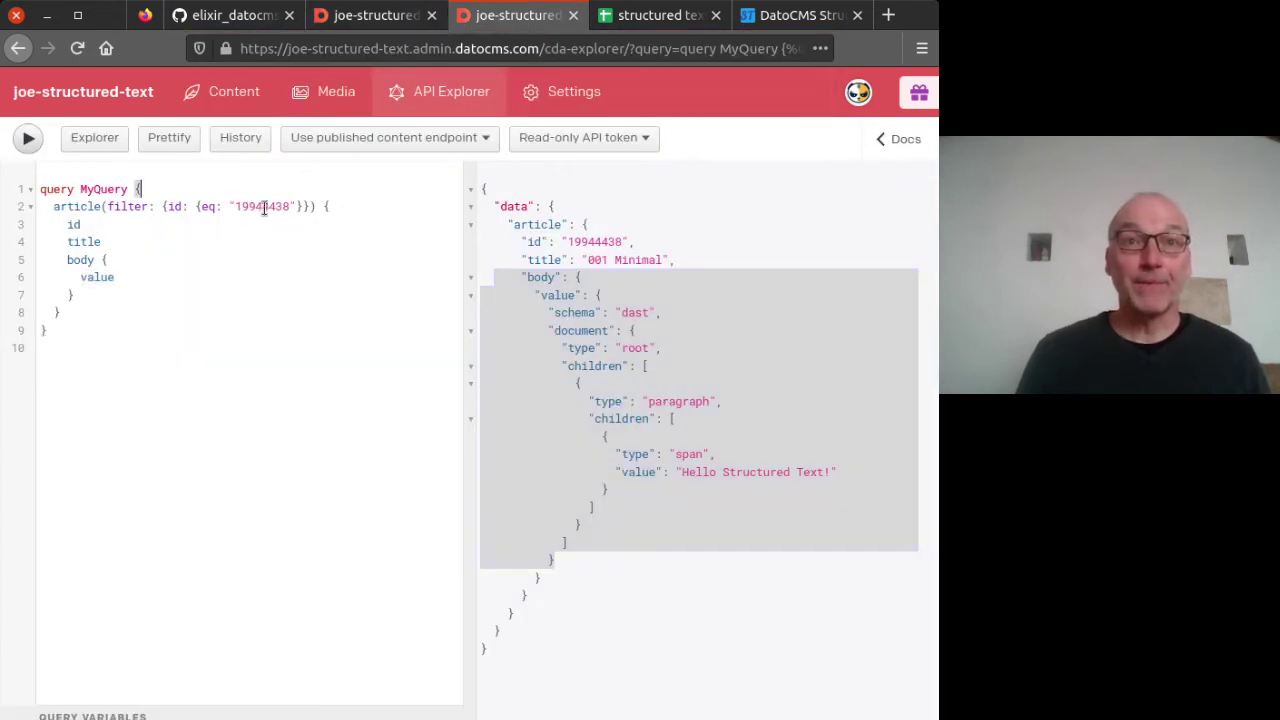
double_click(263, 206)
type("14936850")
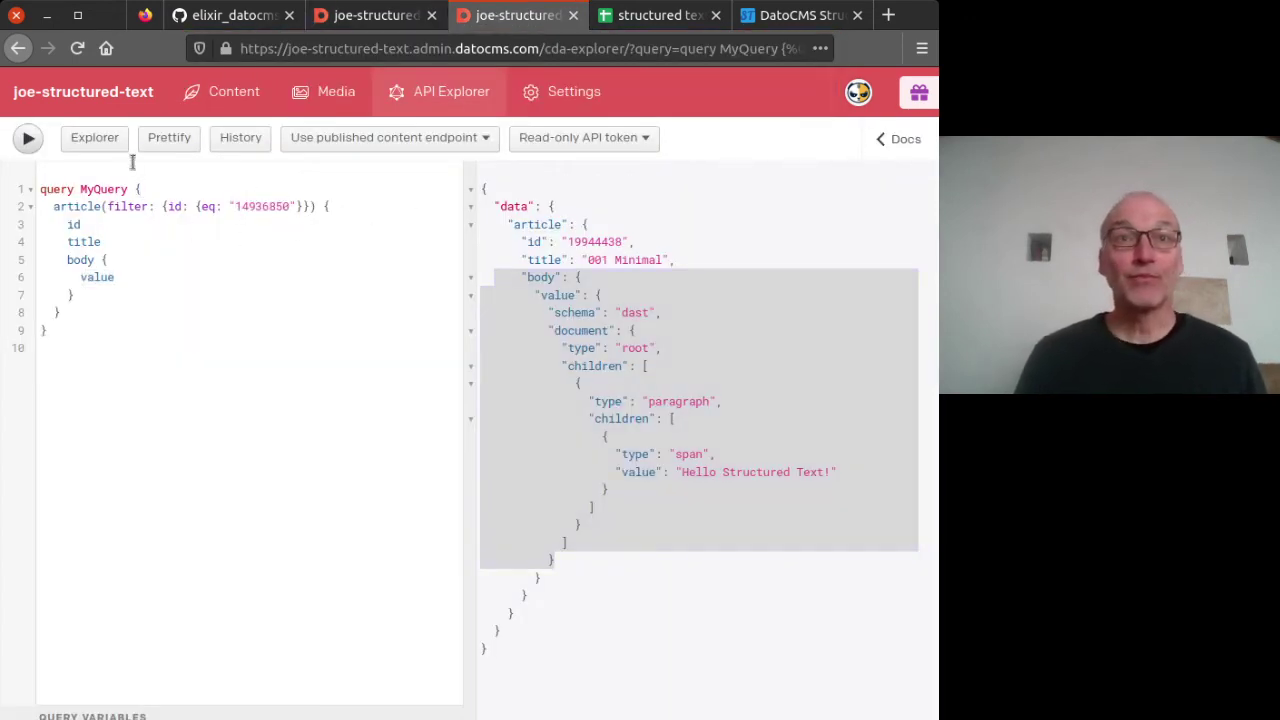
left_click(28, 139)
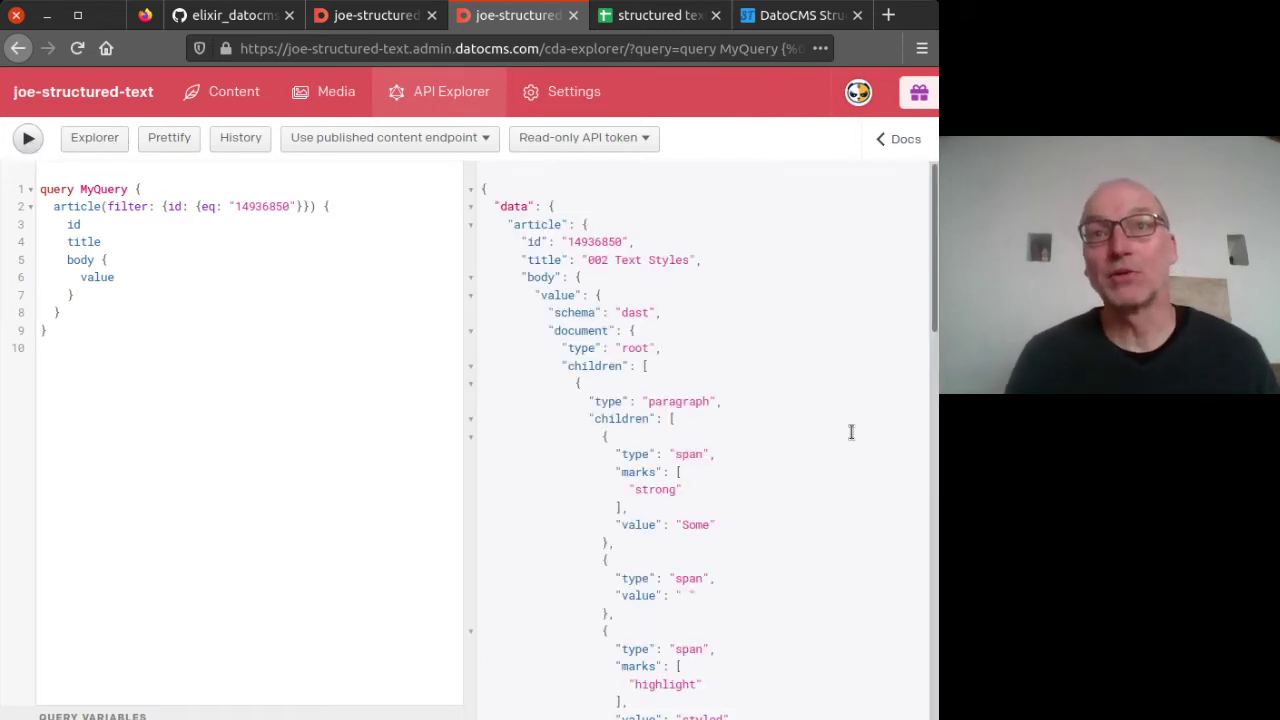
Highlight the body's value key, the "root" type and the "paragraph" type in the query response.
scroll(712, 462, "down", 3)
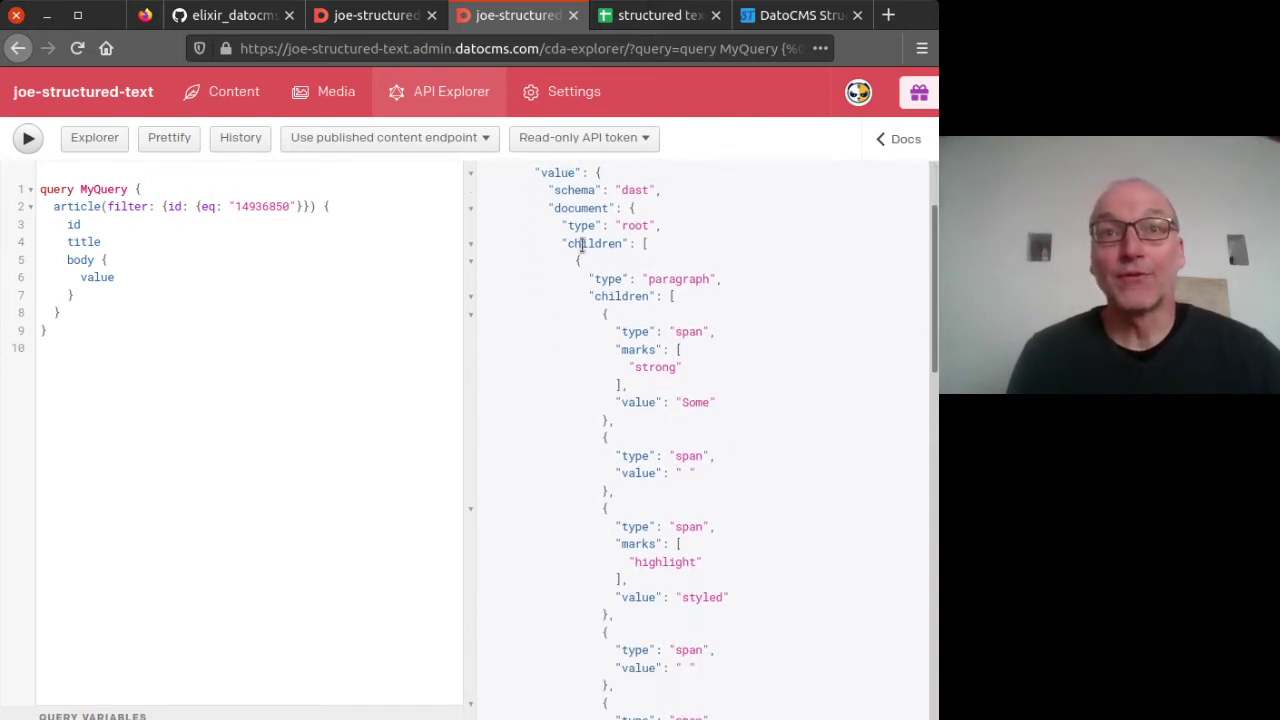
scroll(582, 245, "up", 2)
left_click_drag(534, 258, 576, 254)
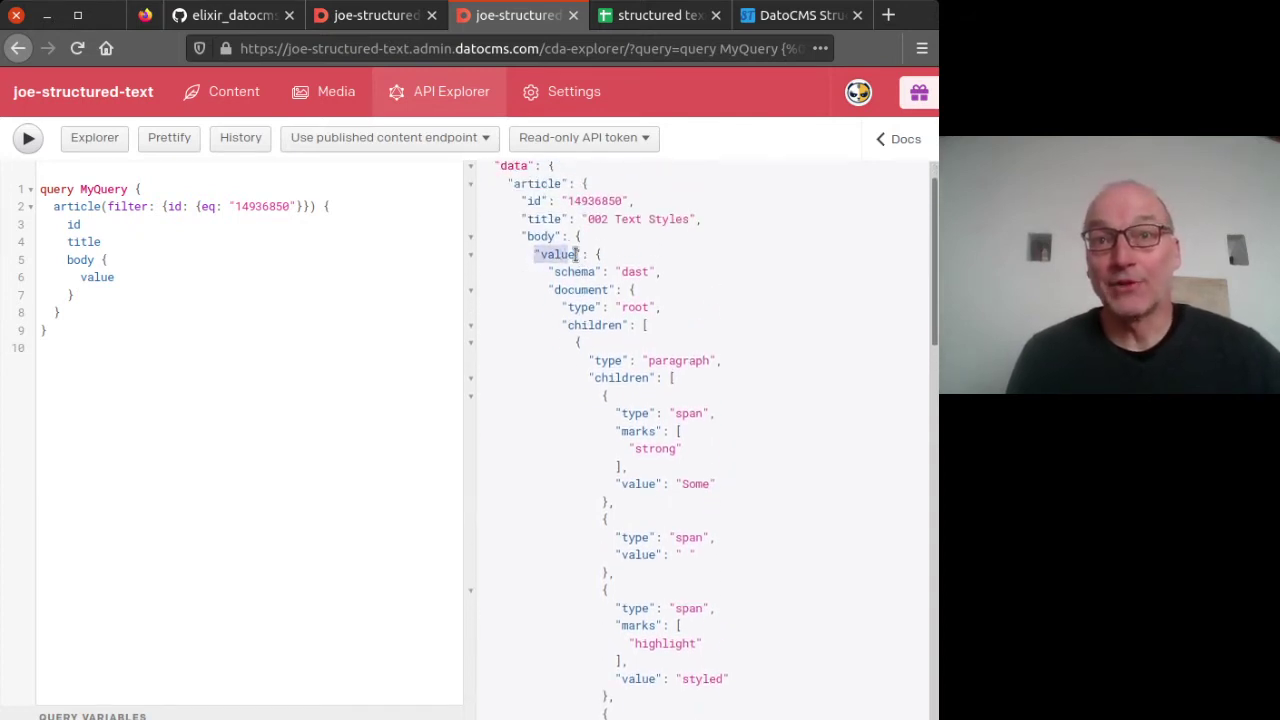
scroll(591, 280, "down", 2)
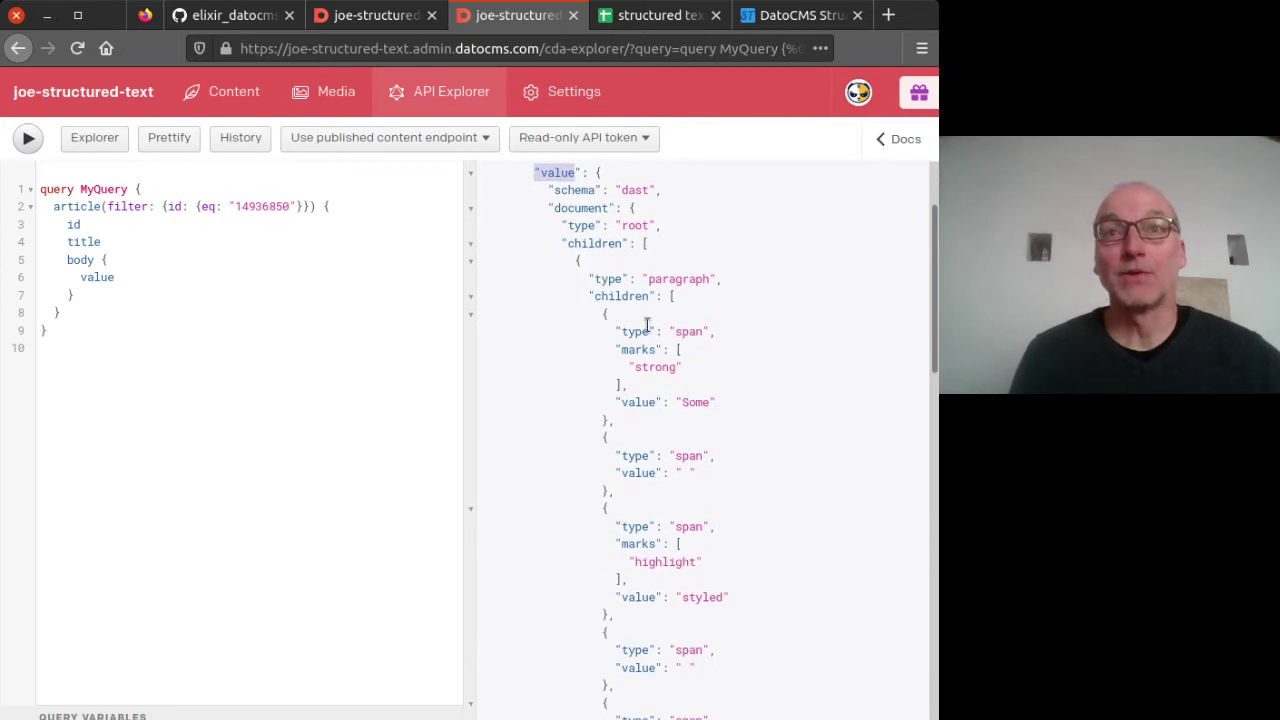
left_click_drag(564, 225, 652, 226)
left_click(576, 283)
left_click_drag(576, 283, 731, 277)
Skim the response's marked spans and highlight the first span's value "Some" and its "span" type.
scroll(704, 374, "down", 1)
scroll(704, 374, "down", 15)
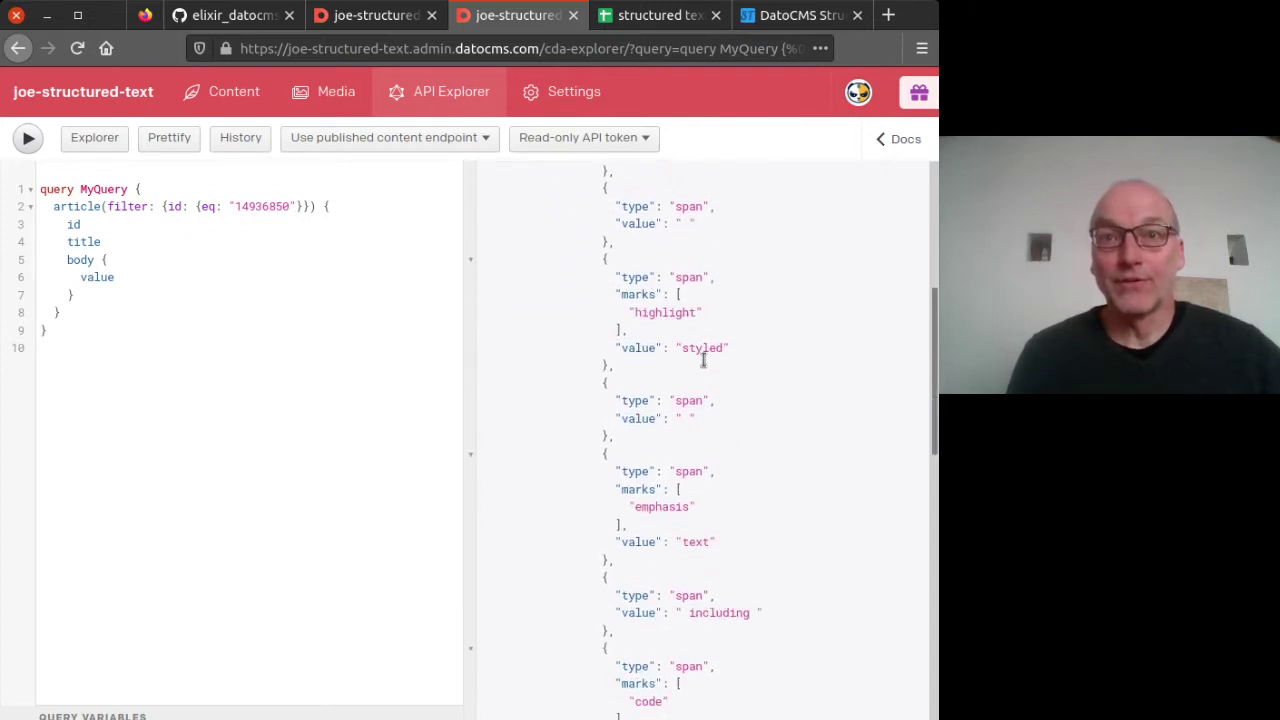
scroll(690, 357, "up", 15)
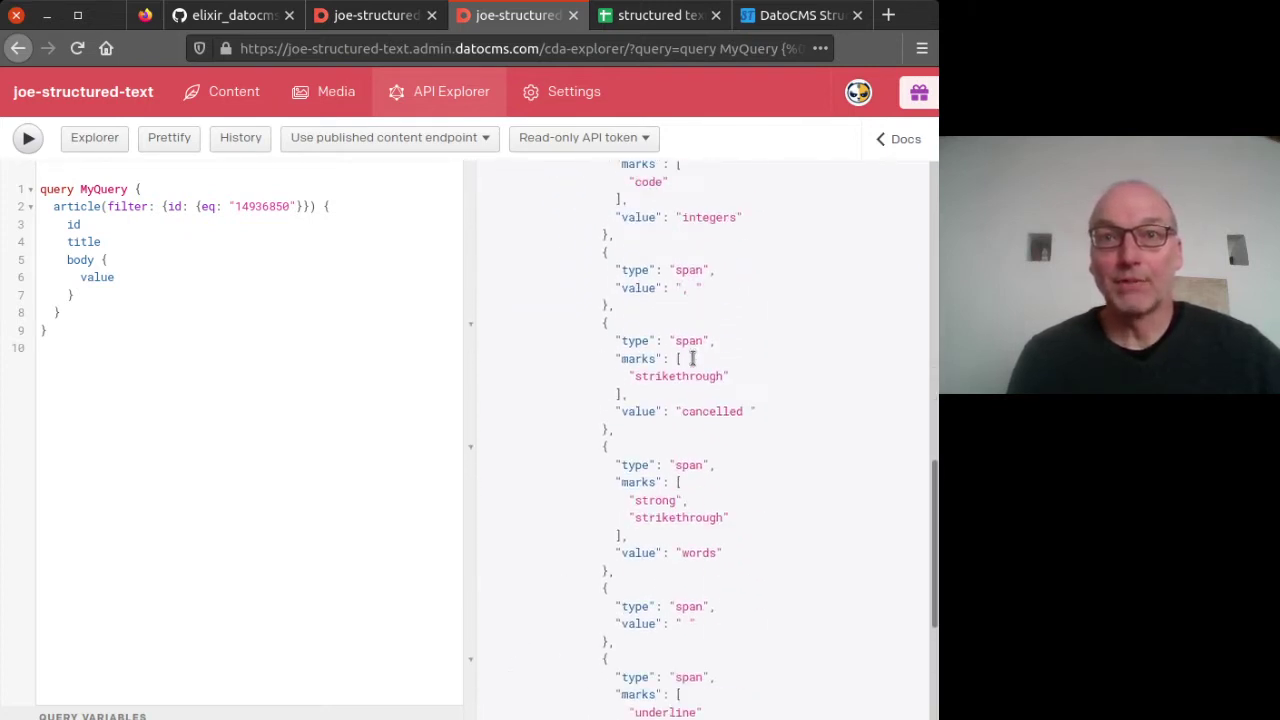
scroll(681, 355, "up", 3)
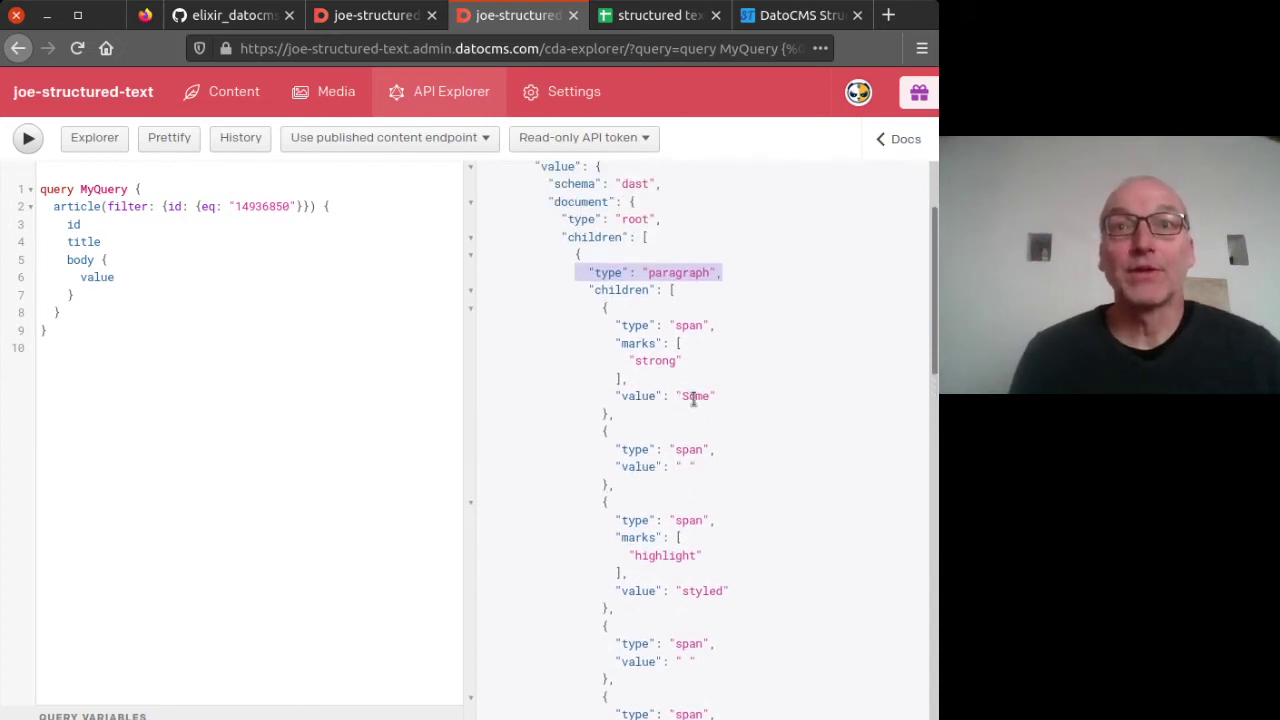
double_click(694, 396)
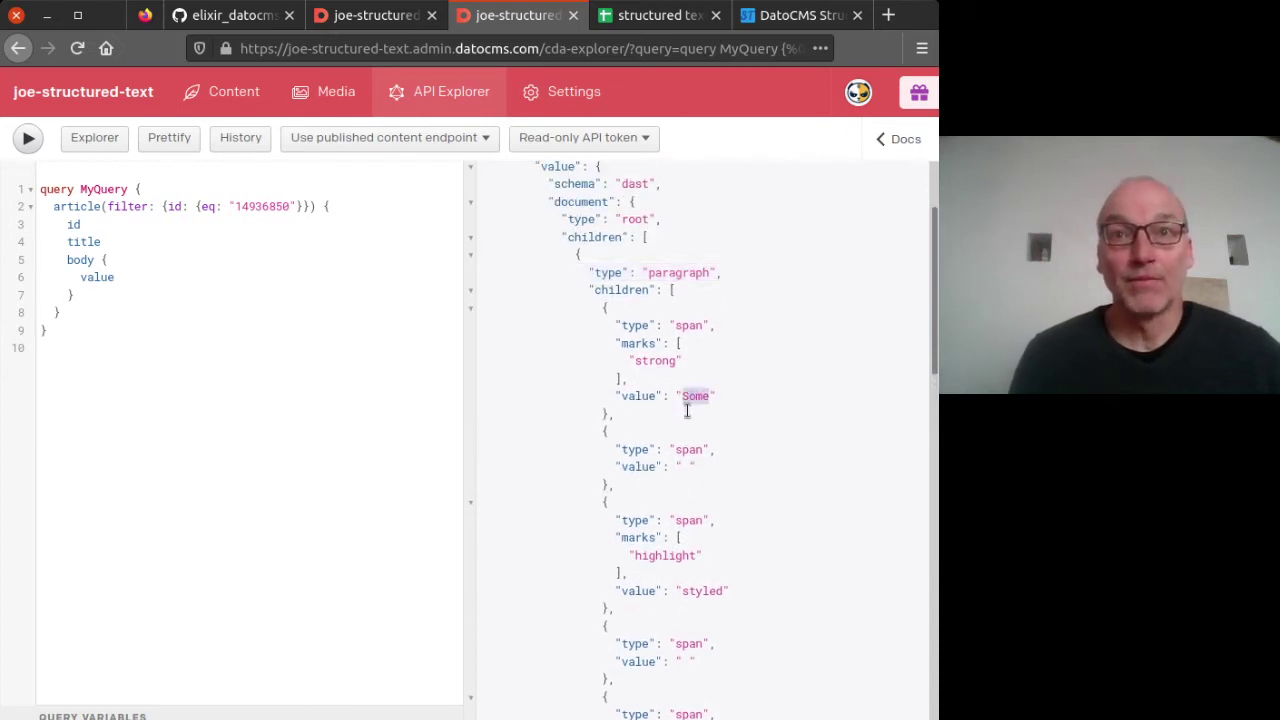
left_click_drag(614, 325, 707, 326)
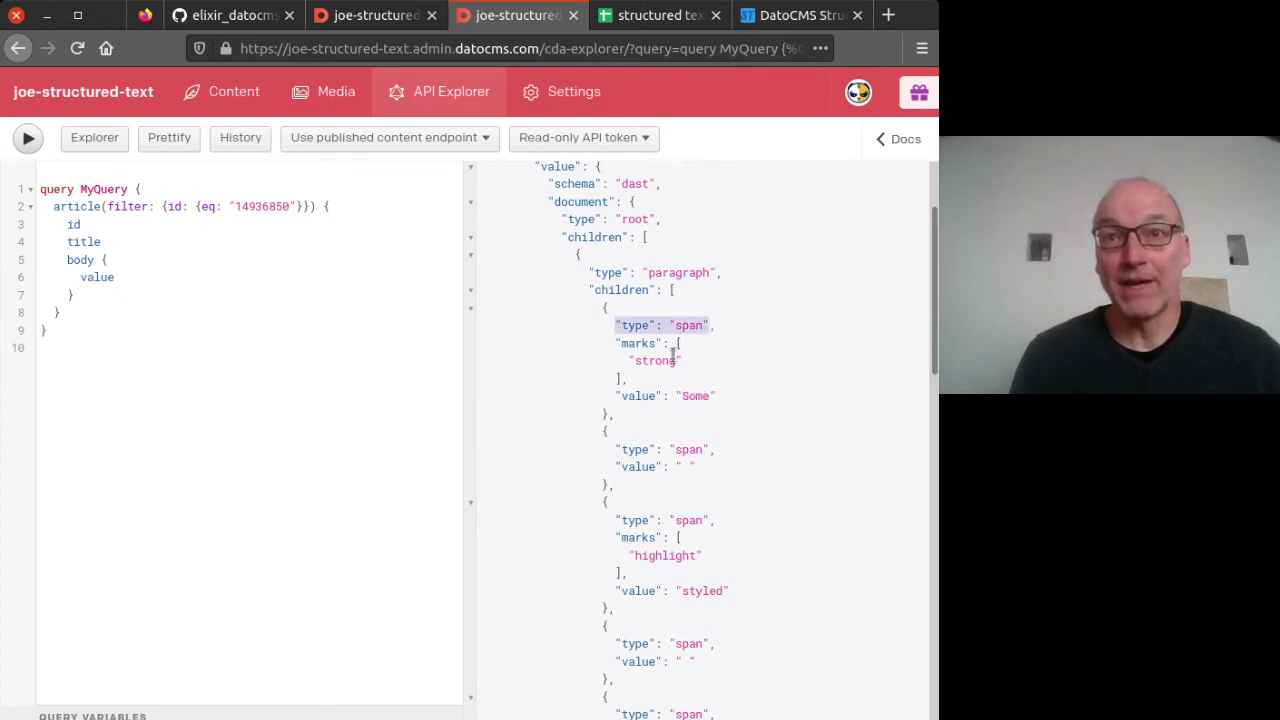
Highlight the "strong" mark, the "styled" value with its "highlight" mark, and the "text" value with its "emphasis" mark in the response.
double_click(656, 361)
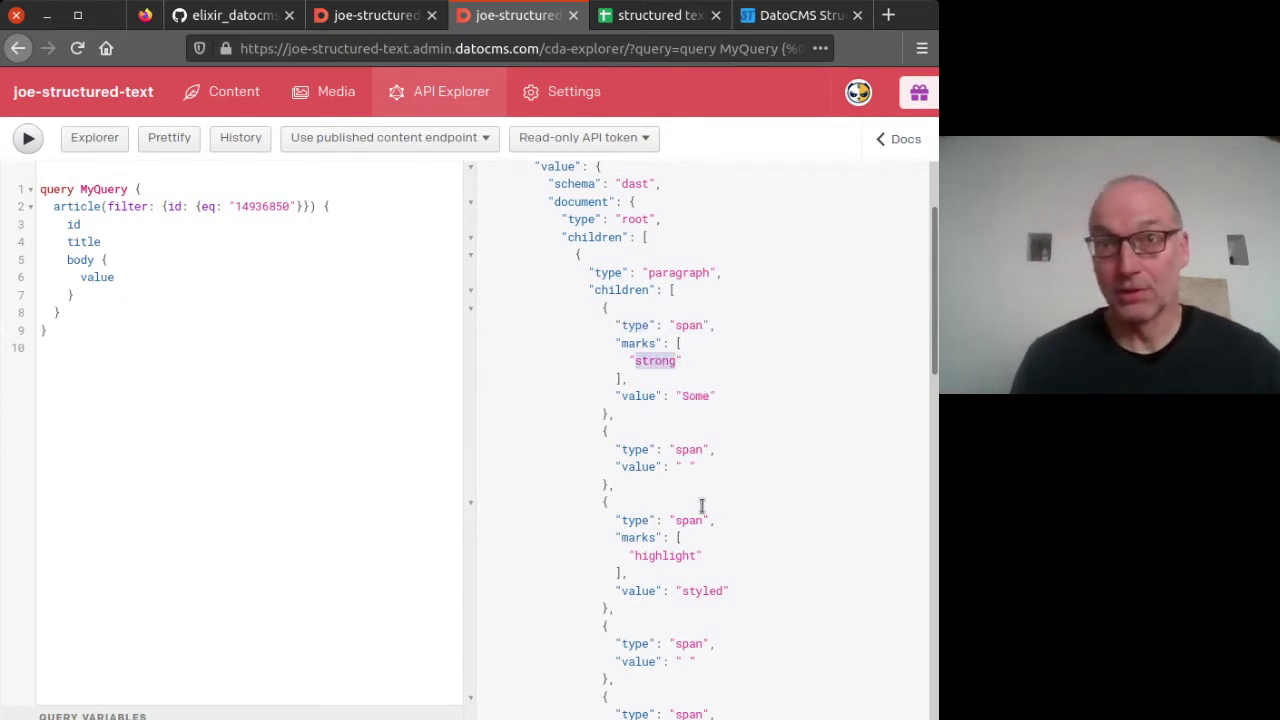
scroll(700, 506, "down", 2)
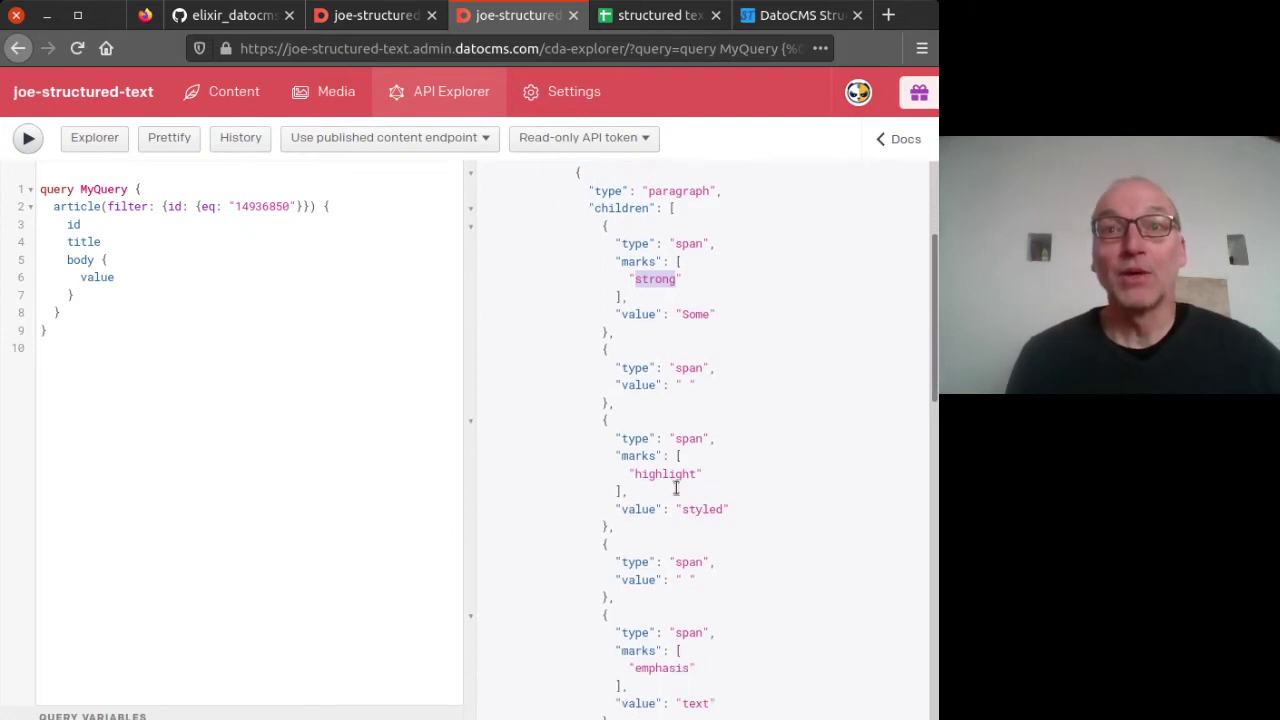
double_click(706, 509)
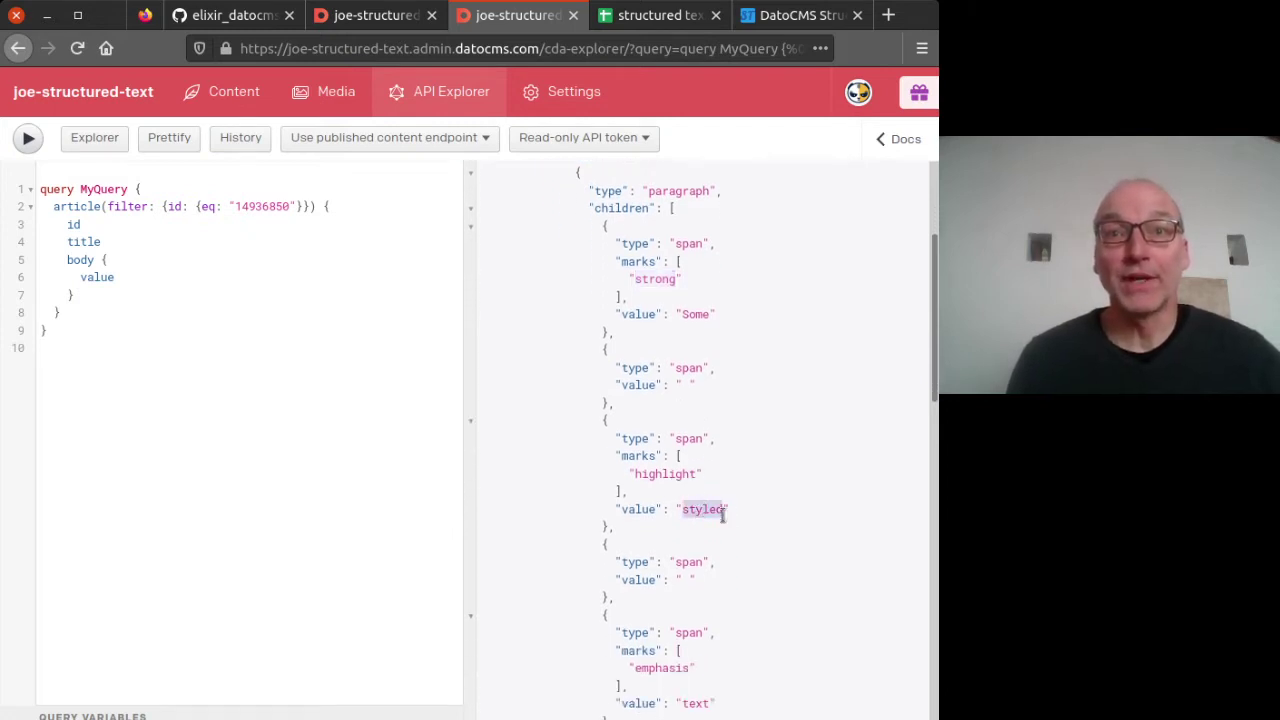
double_click(648, 473)
scroll(730, 540, "down", 4)
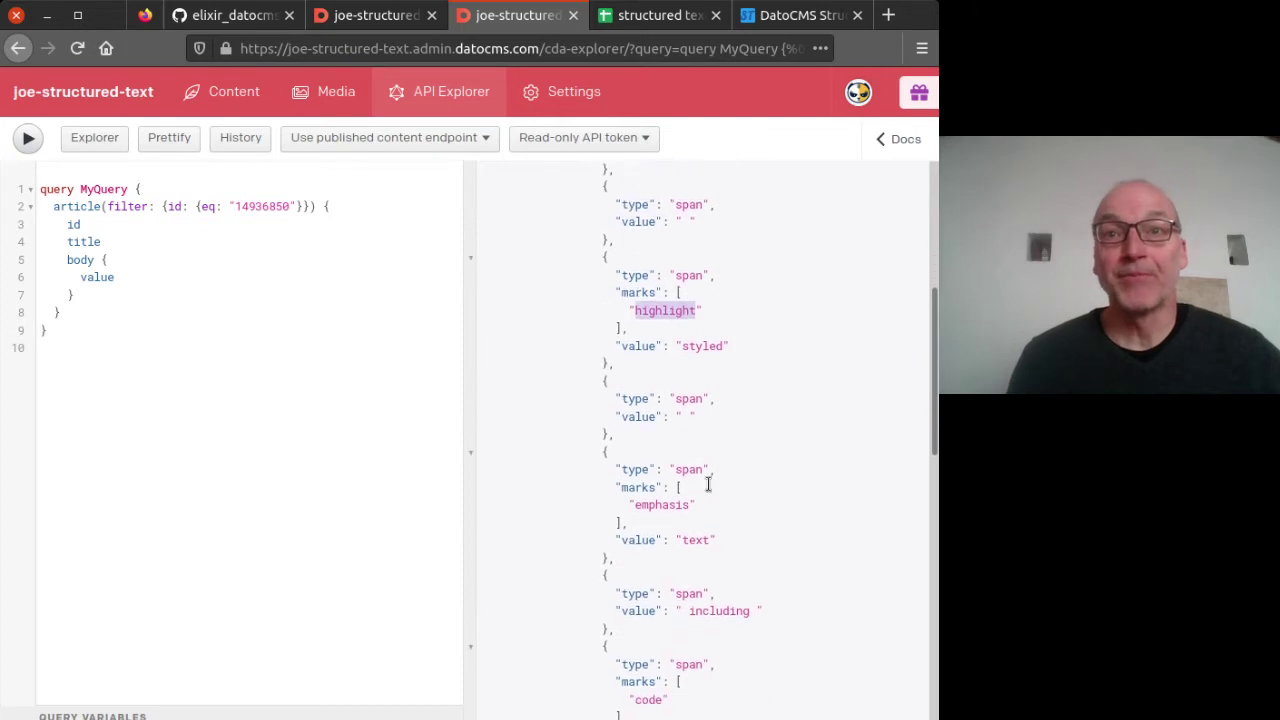
left_click(682, 421)
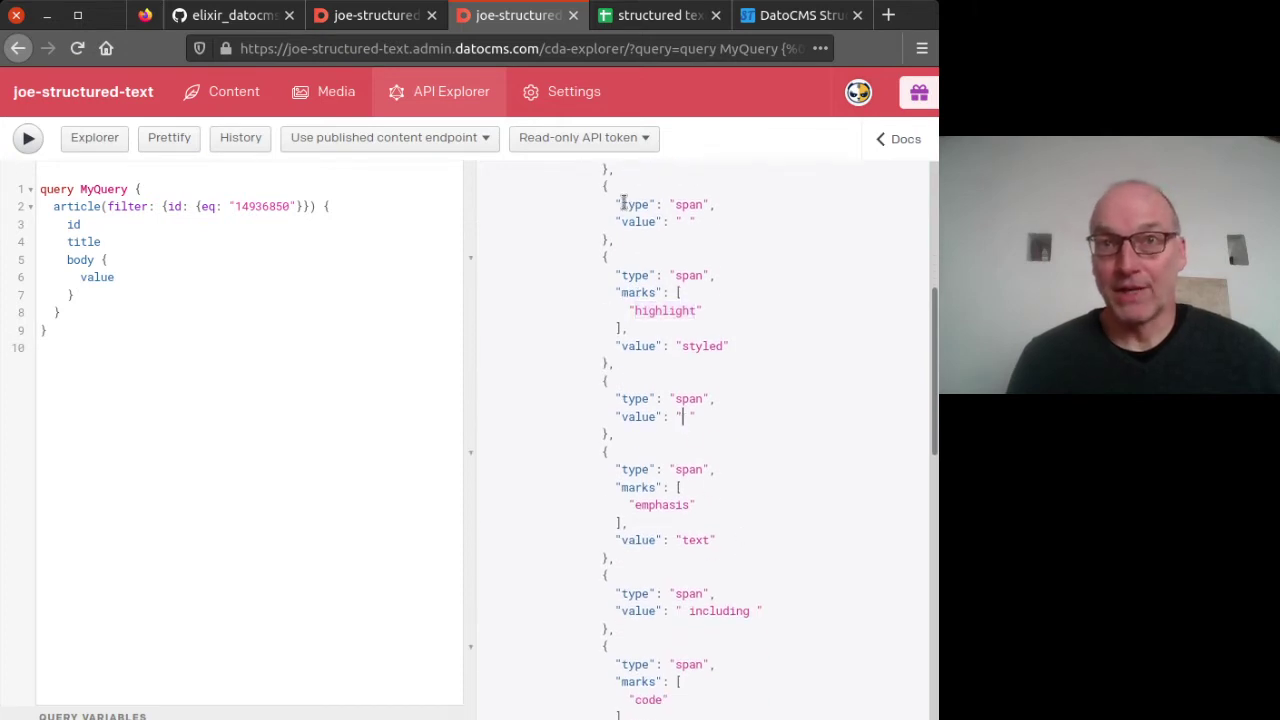
double_click(689, 540)
double_click(640, 503)
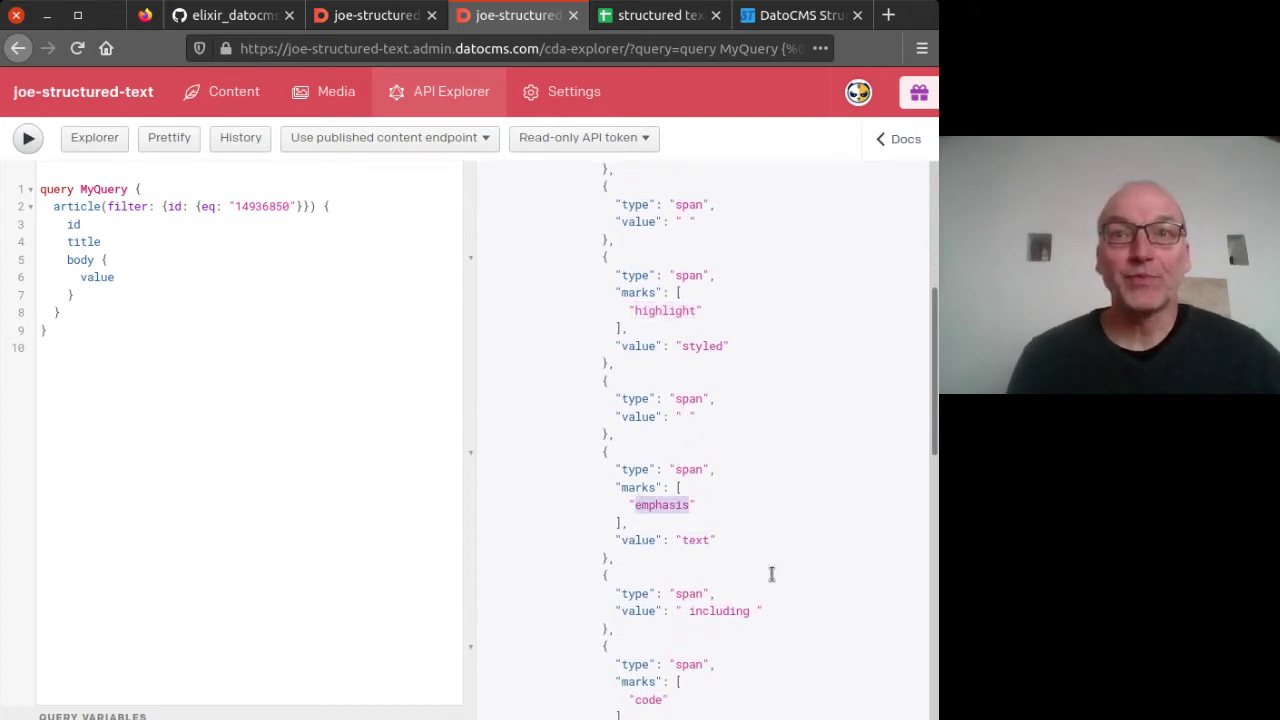
Highlight the unmarked "including" value and the "integers" value with its "code" mark in the response.
scroll(776, 578, "down", 3)
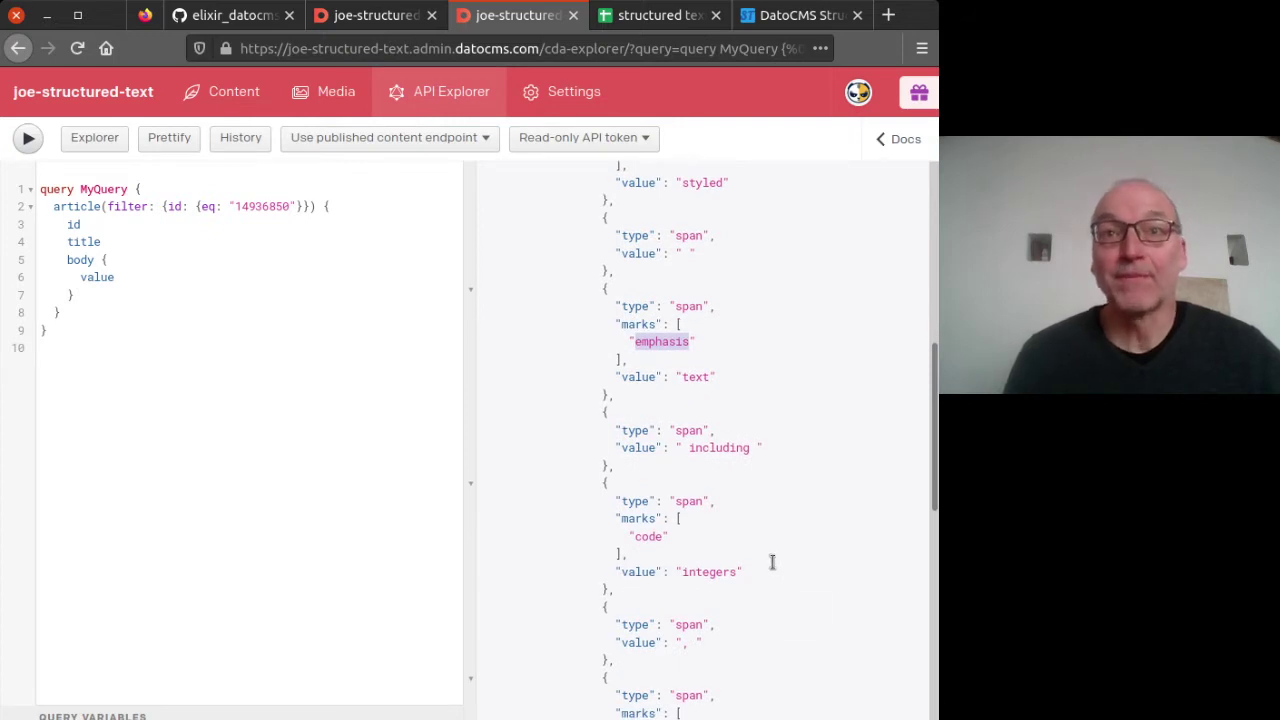
double_click(711, 447)
scroll(767, 459, "down", 4)
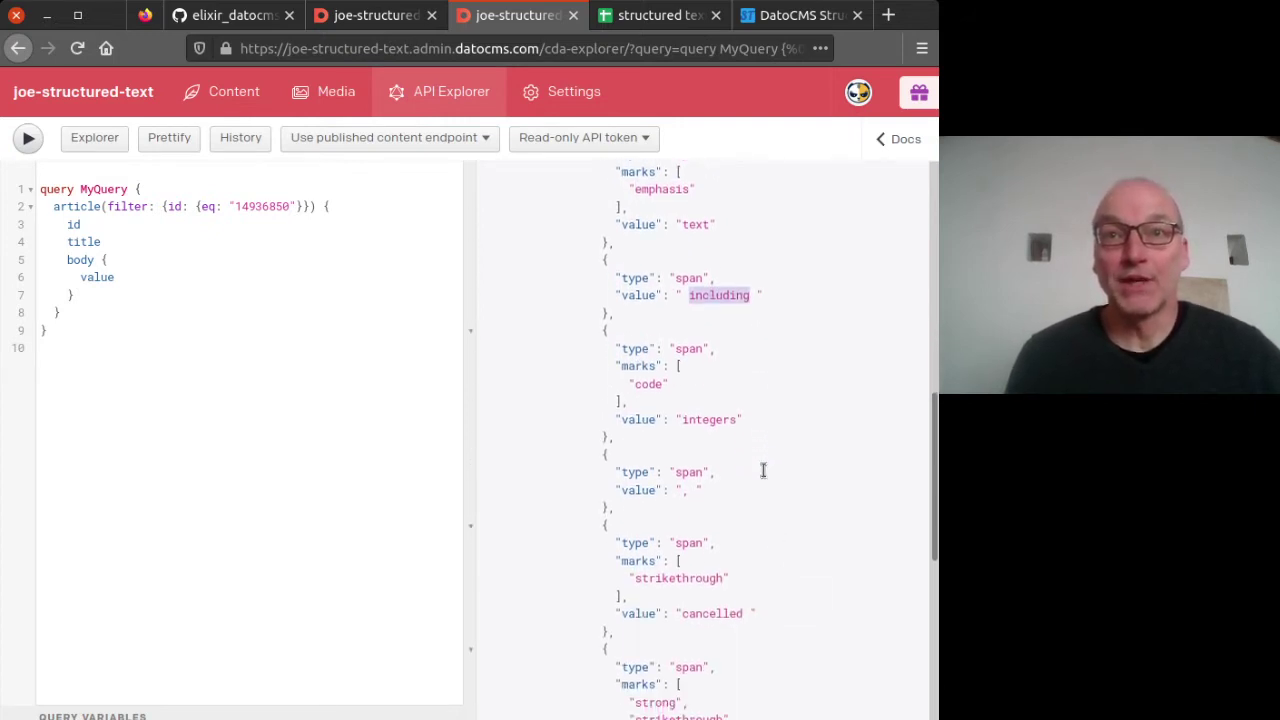
scroll(760, 467, "down", 1)
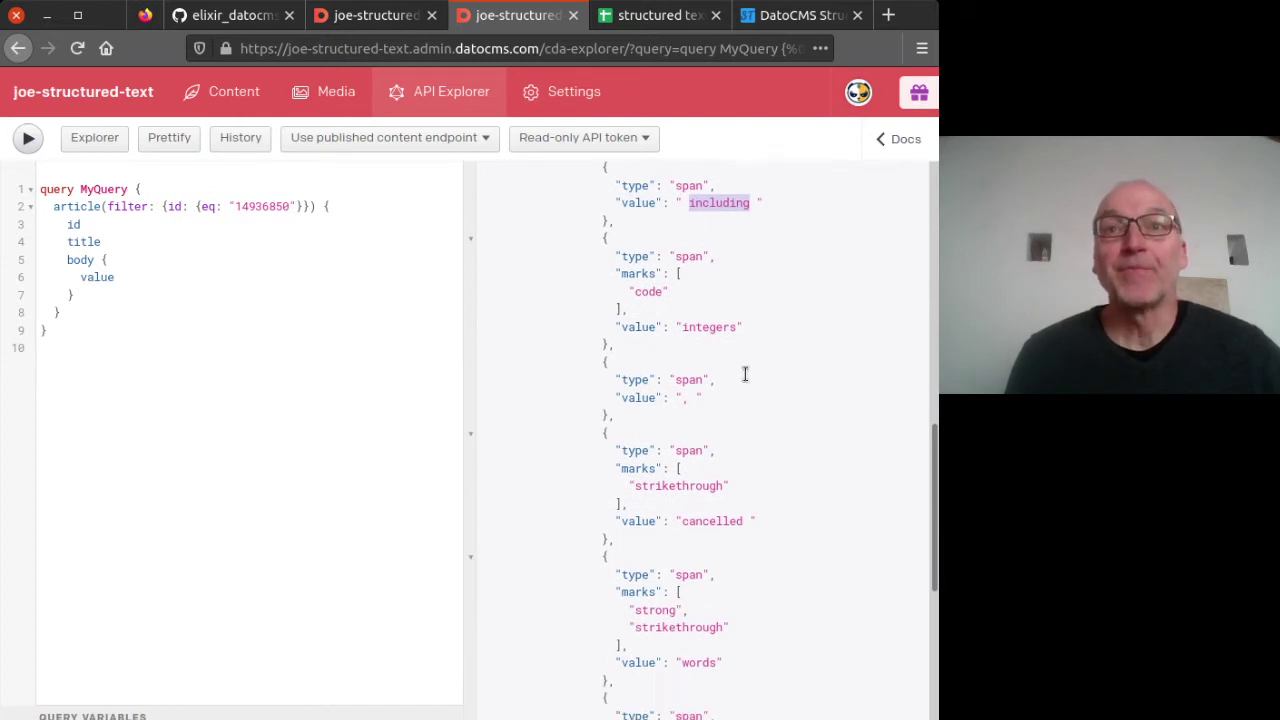
double_click(721, 334)
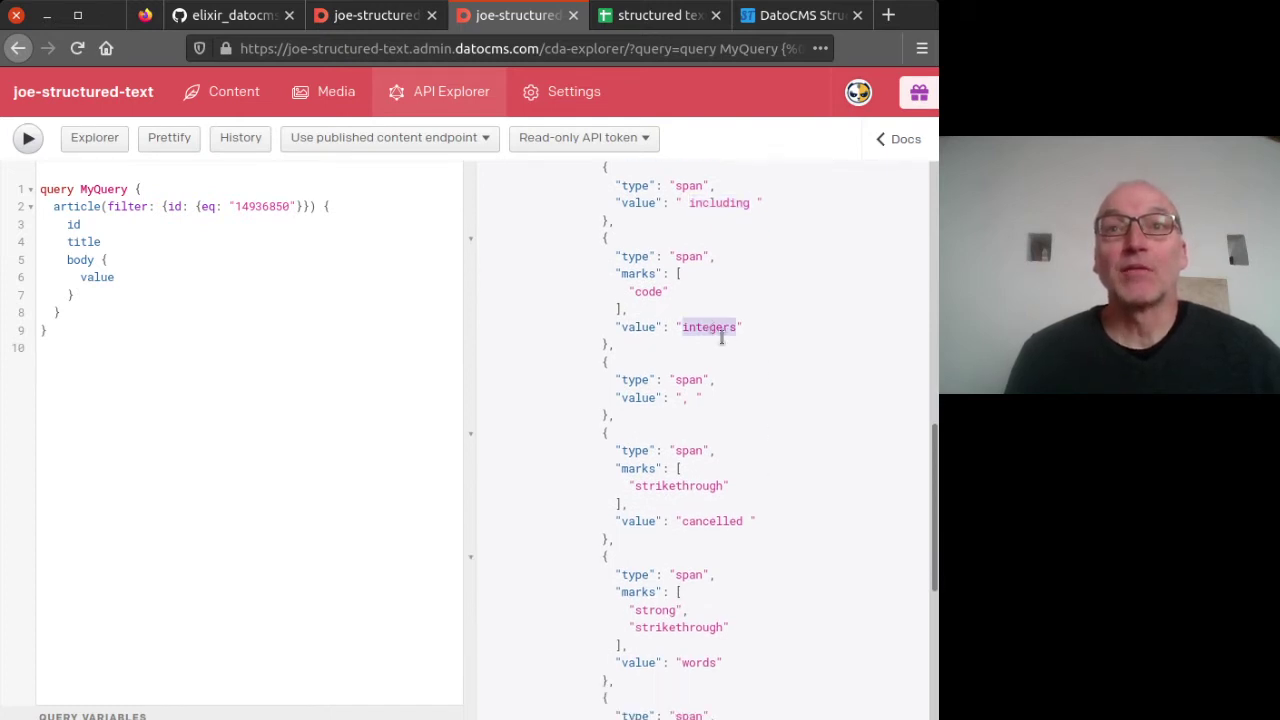
double_click(648, 291)
Highlight the "strikethrough" mark and the "words" value with its combined "strong" and "strikethrough" marks, and skim the remaining spans.
scroll(789, 430, "down", 2)
scroll(789, 430, "down", 2)
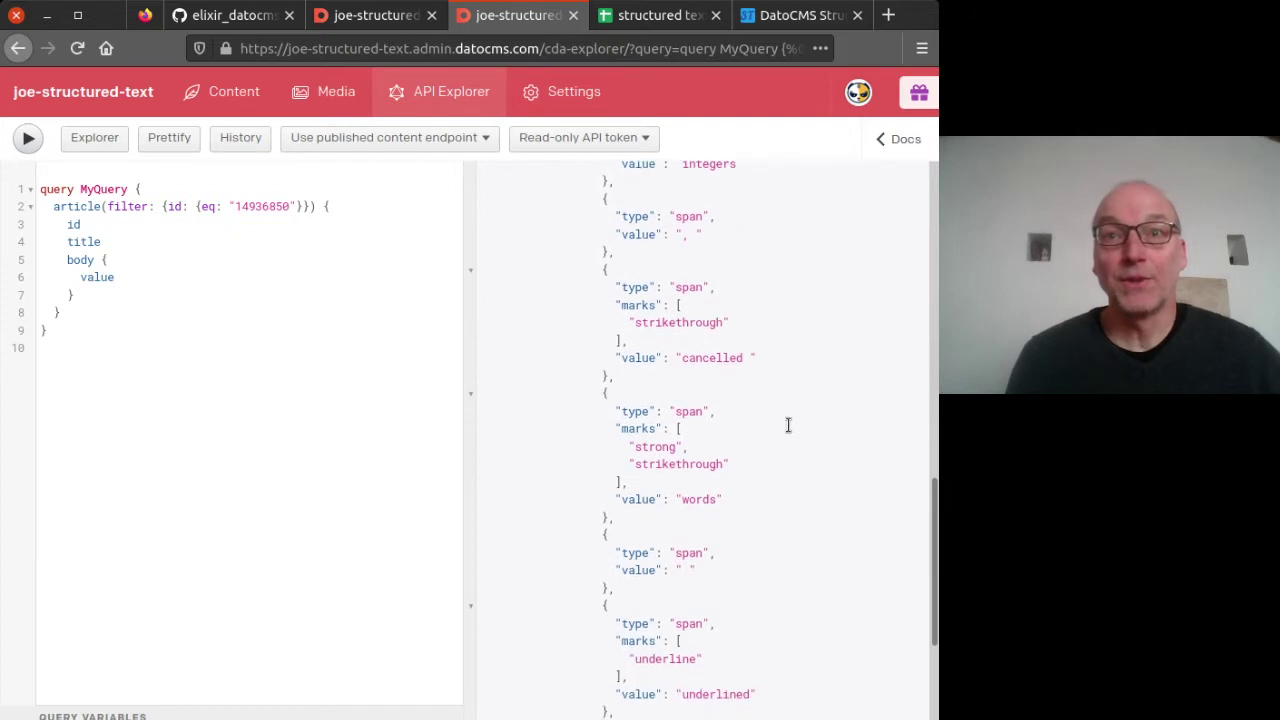
scroll(707, 362, "up", 1)
double_click(707, 360)
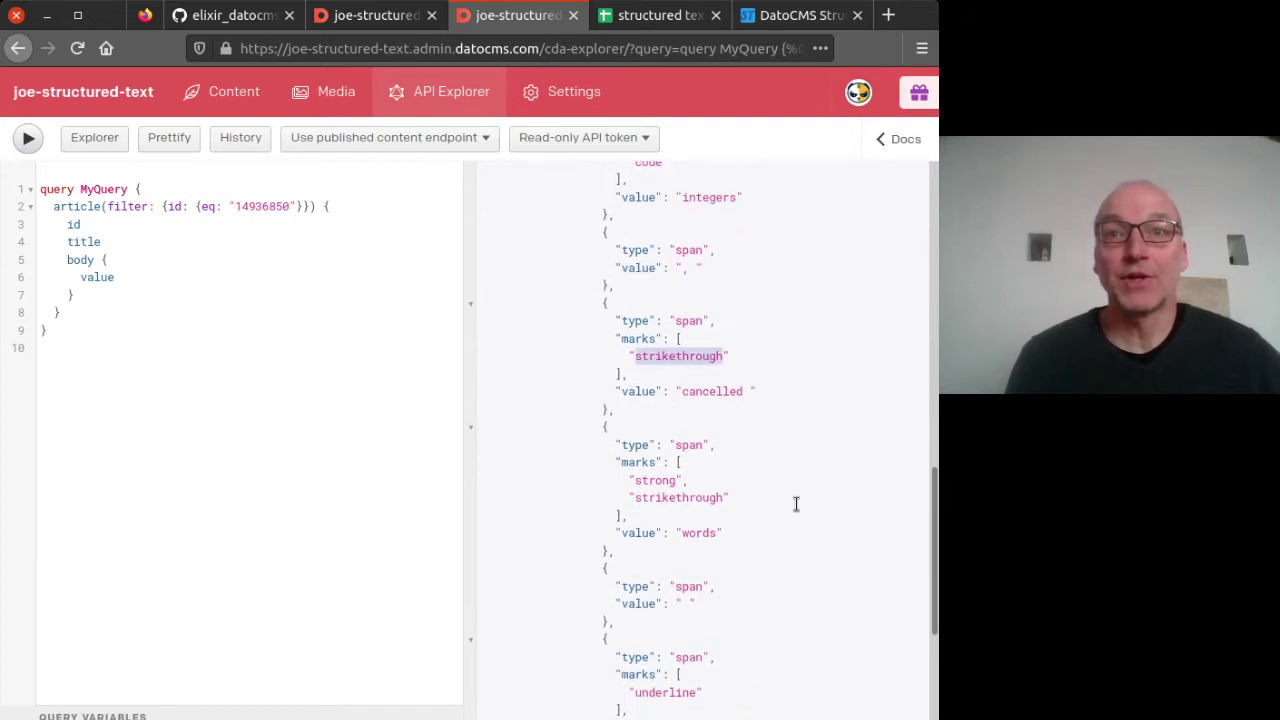
scroll(796, 504, "down", 3)
double_click(699, 411)
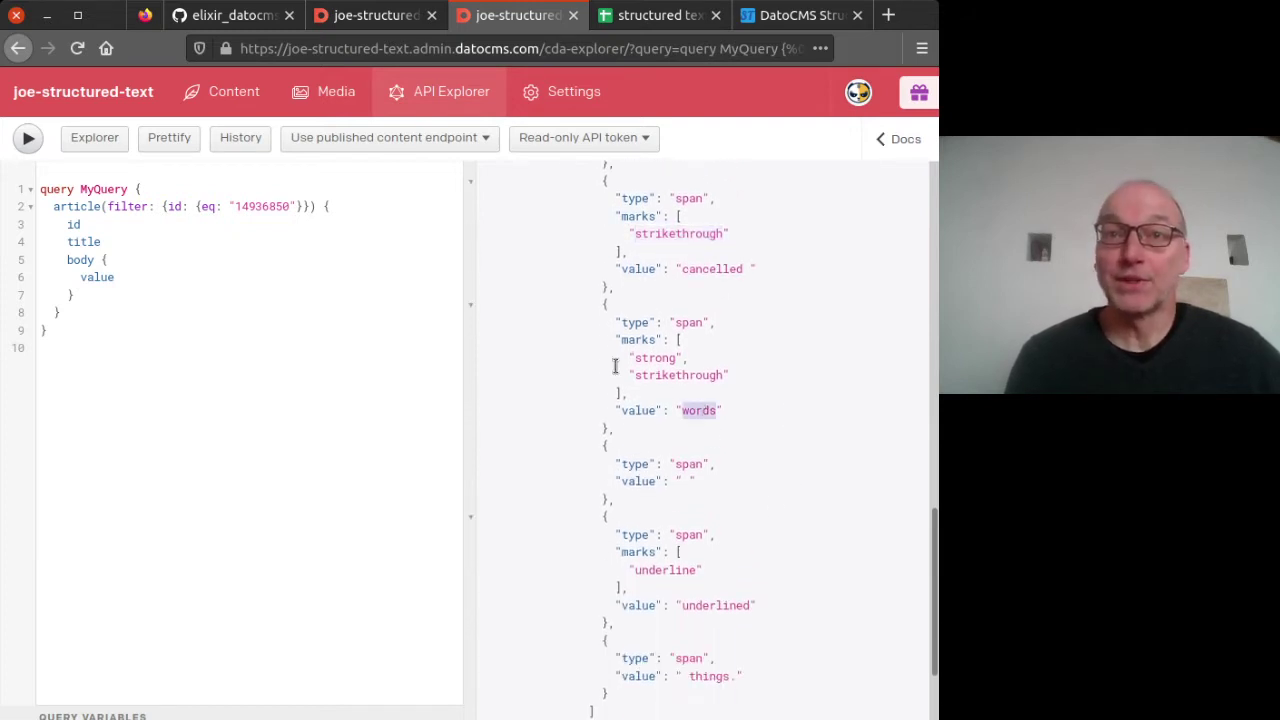
left_click_drag(586, 361, 727, 381)
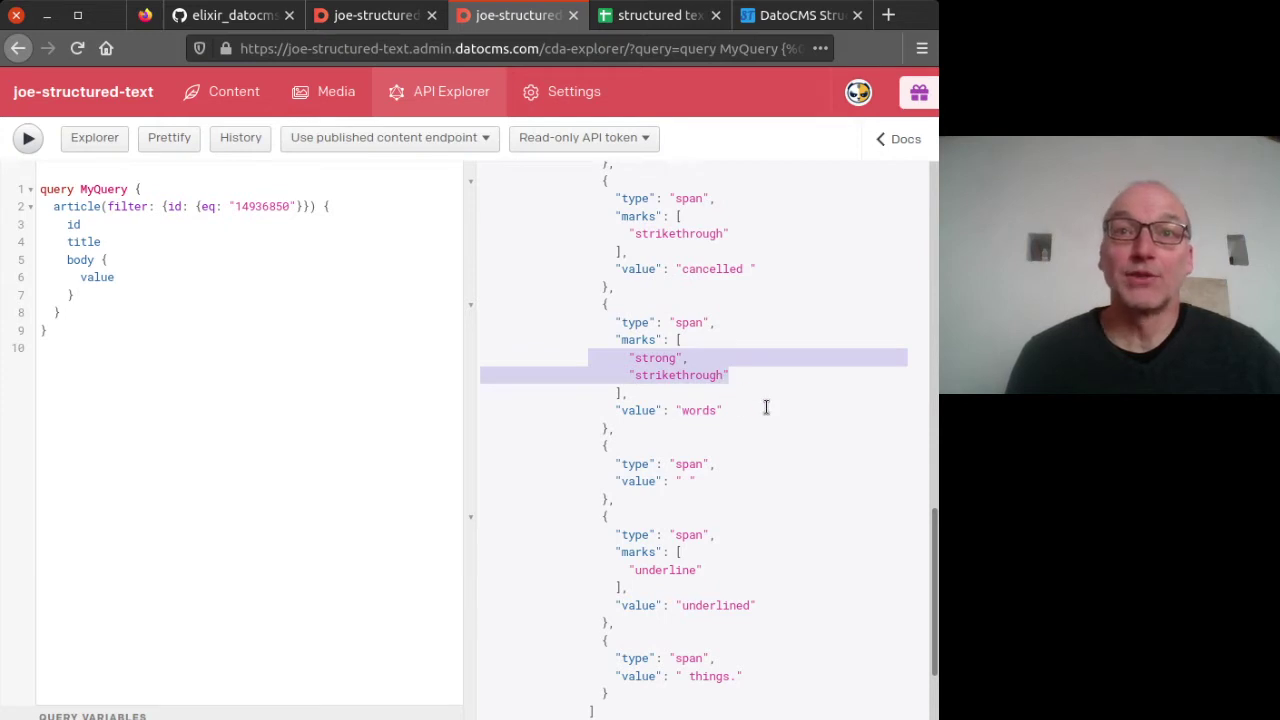
left_click(659, 380)
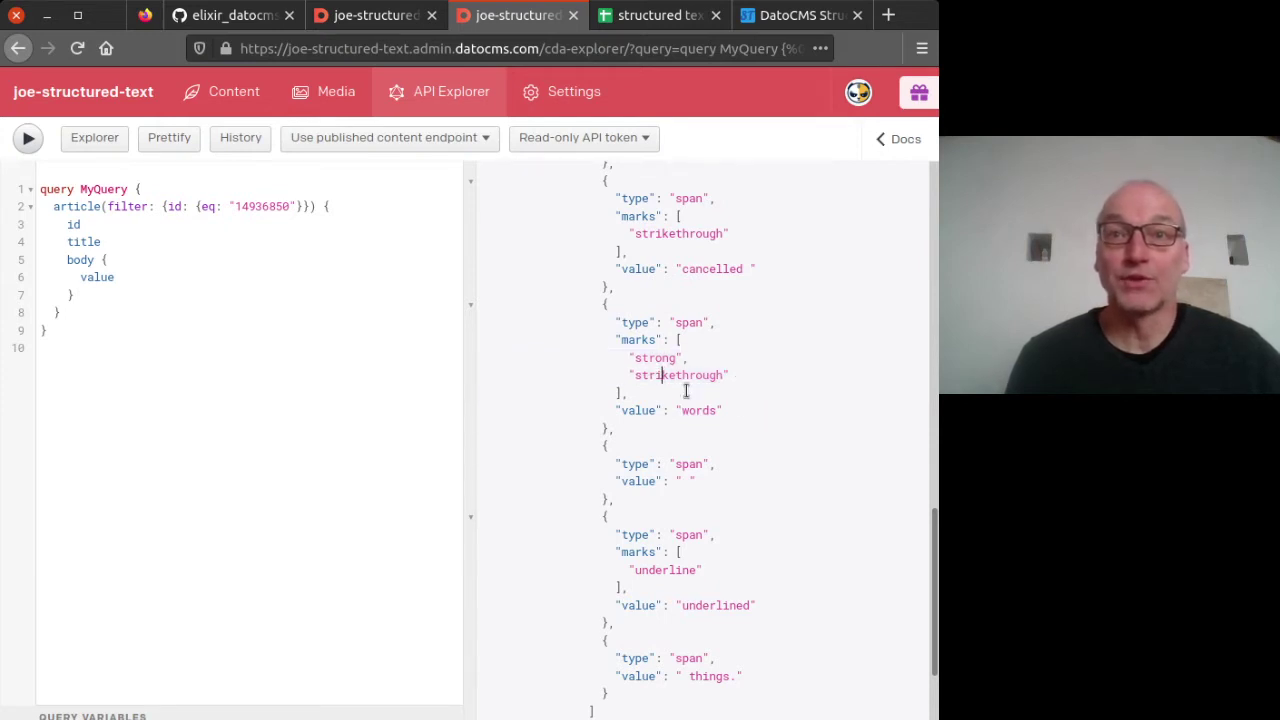
scroll(760, 450, "down", 4)
scroll(762, 545, "up", 15)
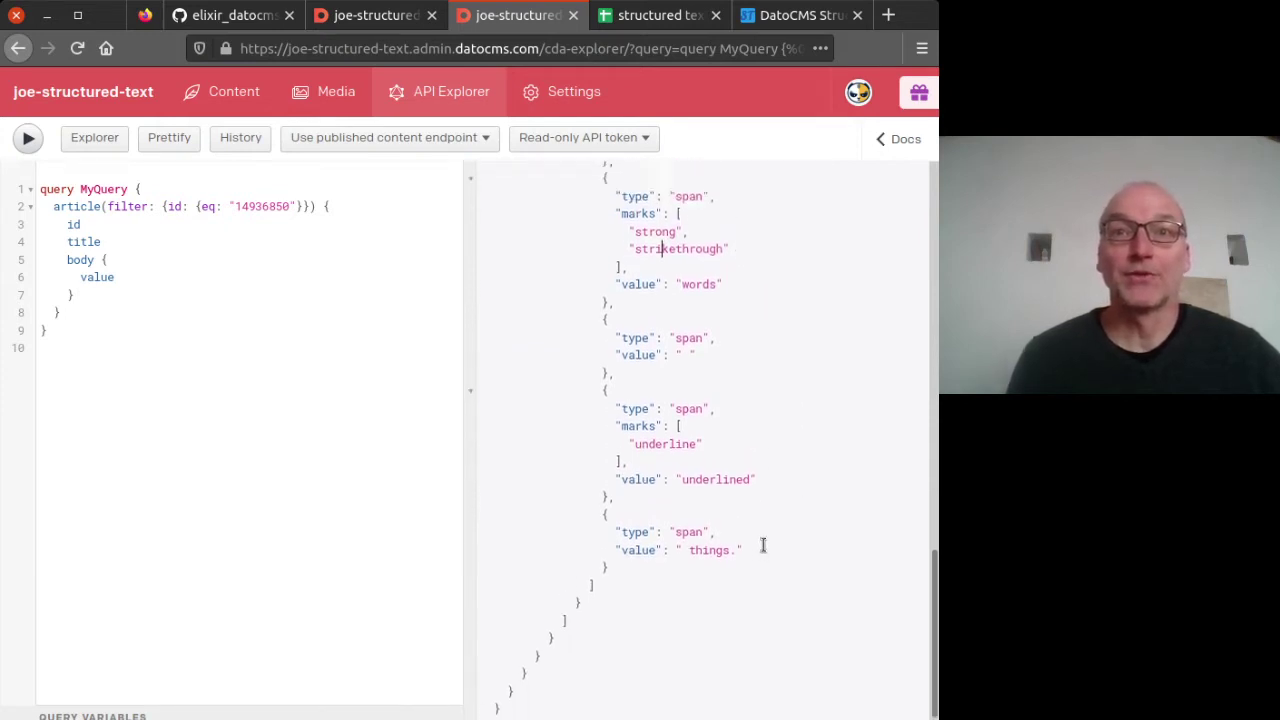
scroll(762, 527, "up", 1)
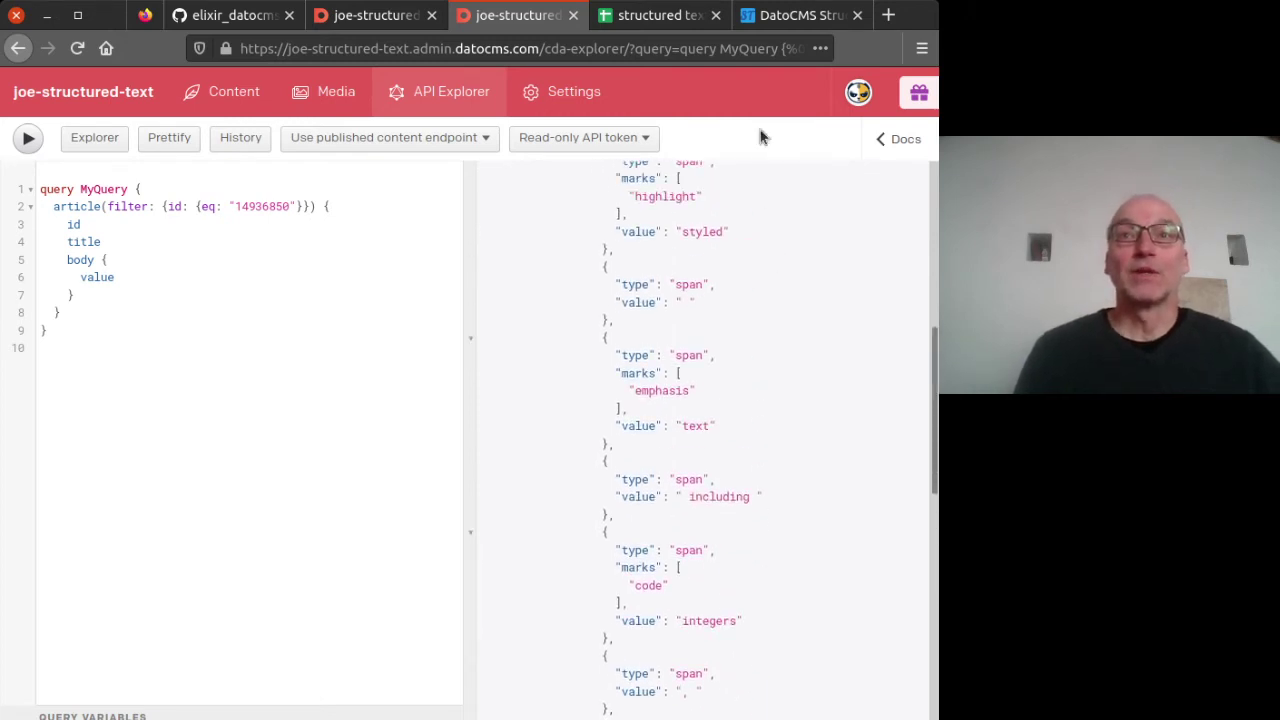
Open the 002 Text Styles article on the local Structured Text site to examine its rendered styles.
left_click(800, 15)
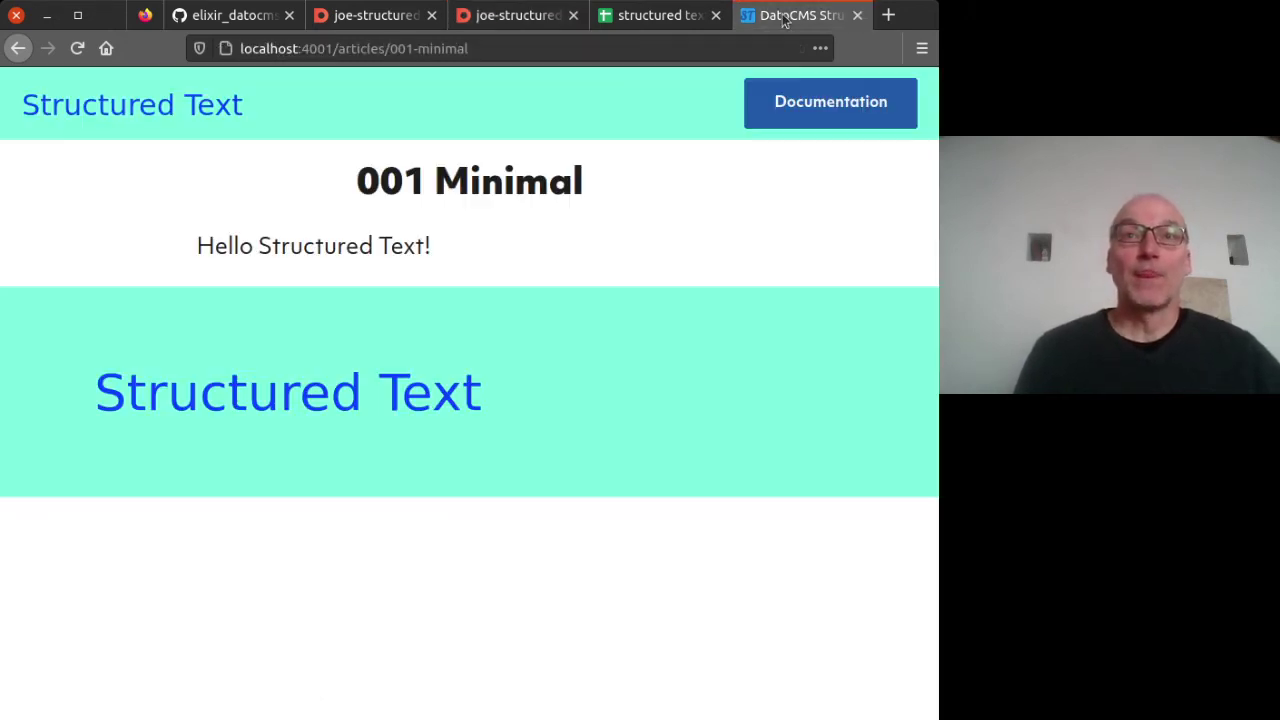
left_click(88, 108)
left_click(266, 222)
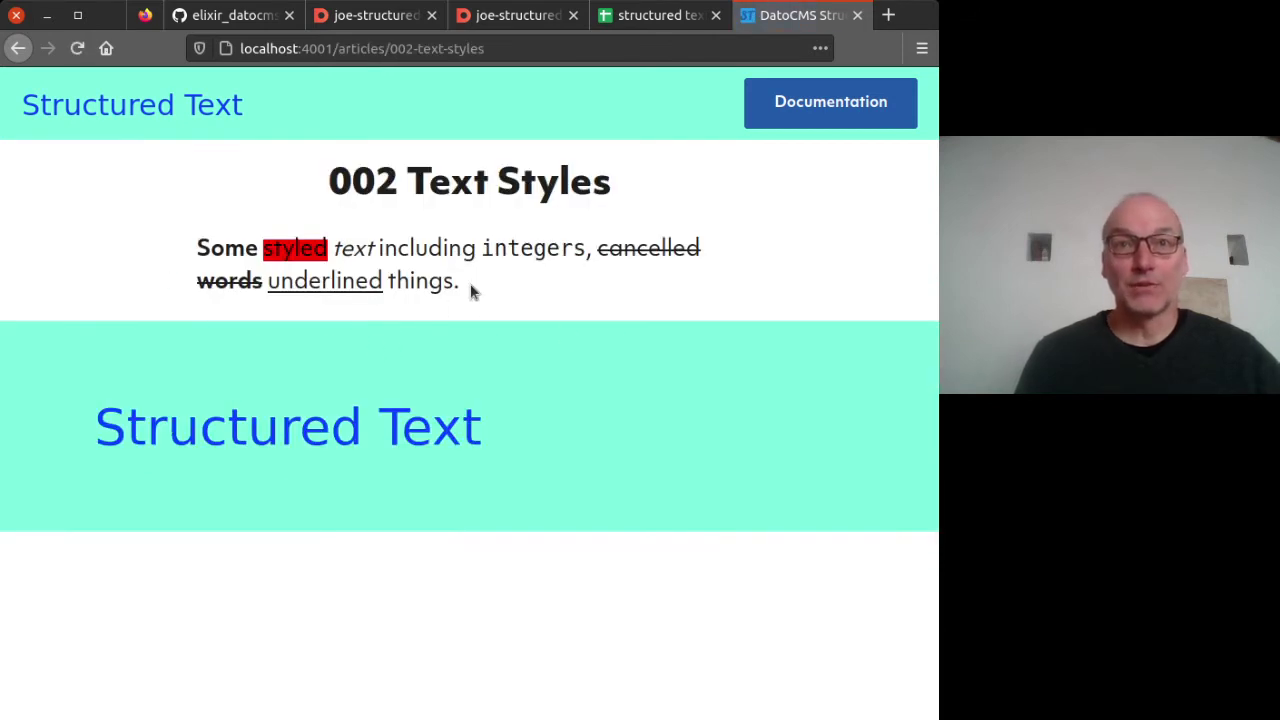
left_click_drag(473, 291, 432, 283)
left_click(432, 283)
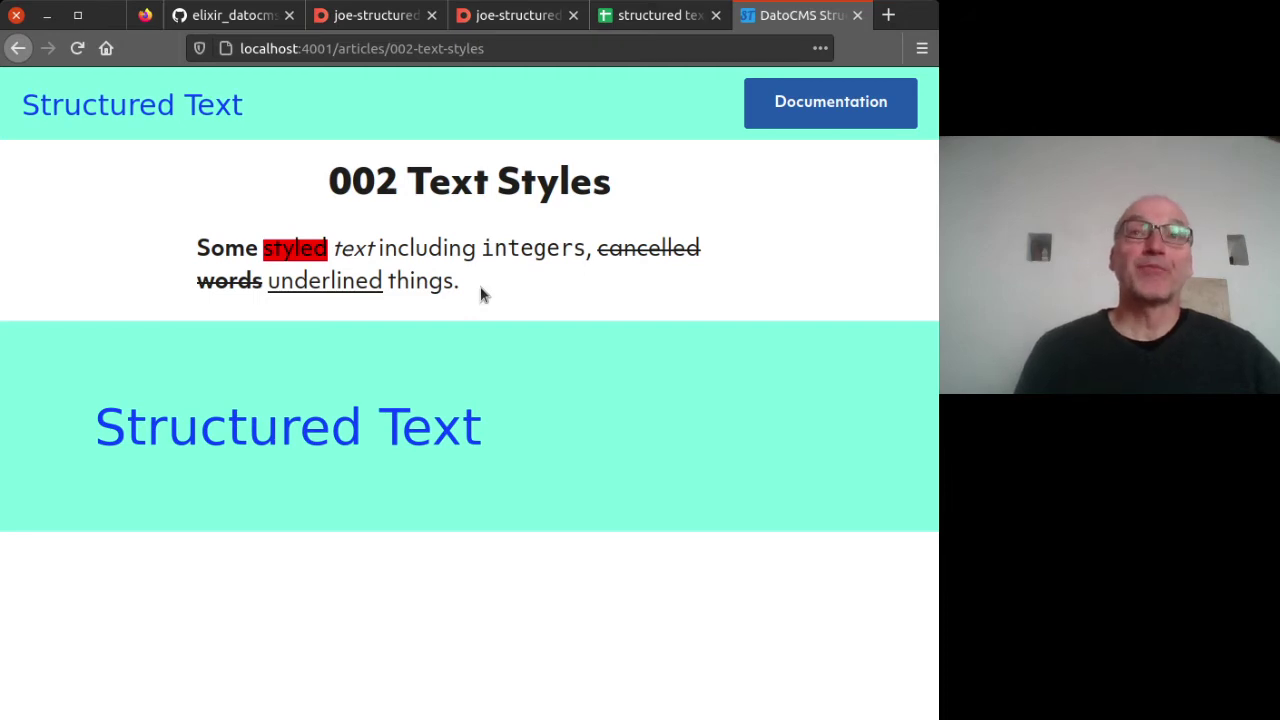
Switch to structured_text.ex on GitHub and highlight the "dast" schema pattern in the to_html function.
left_click(221, 16)
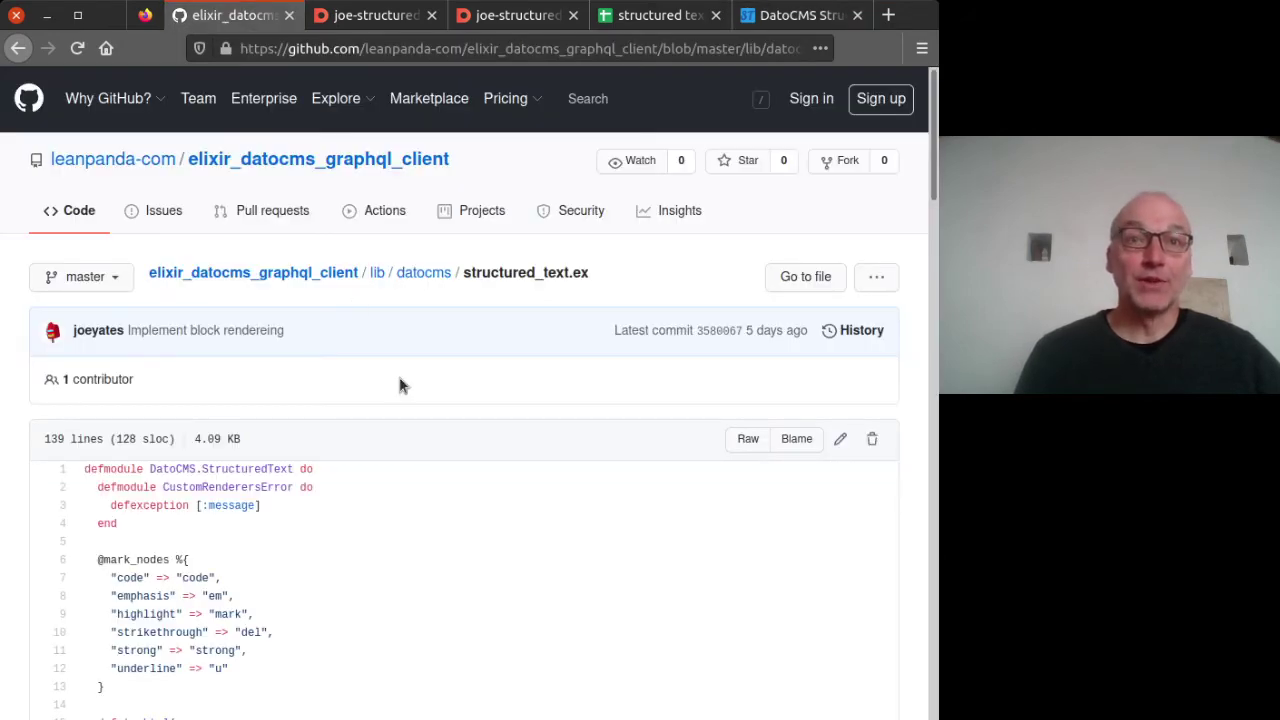
scroll(437, 440, "down", 5)
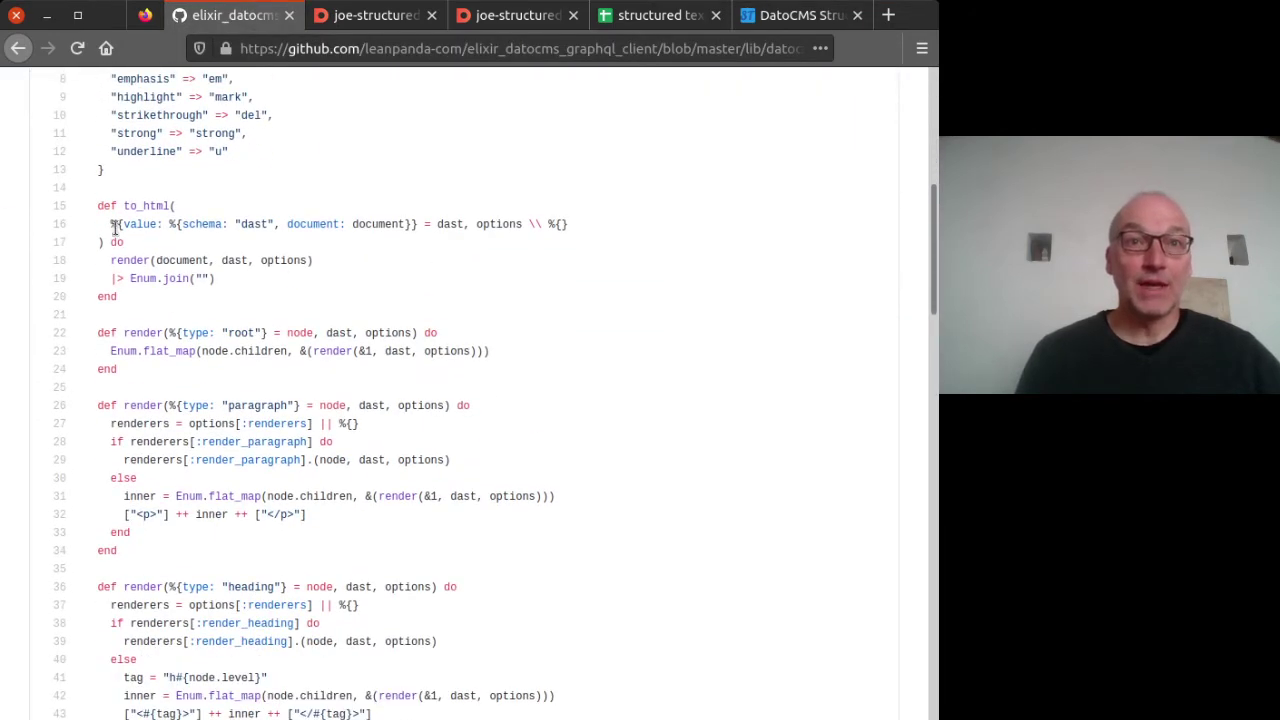
left_click_drag(164, 224, 348, 226)
left_click(233, 306)
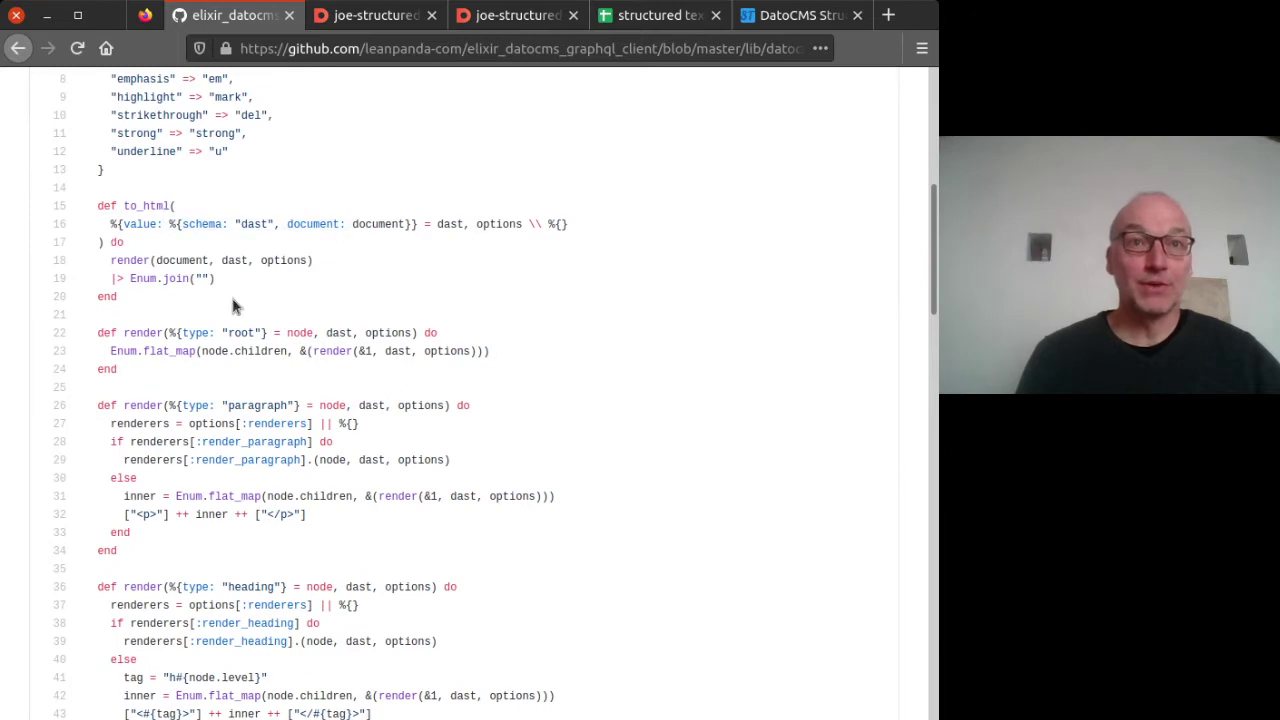
scroll(290, 480, "down", 5)
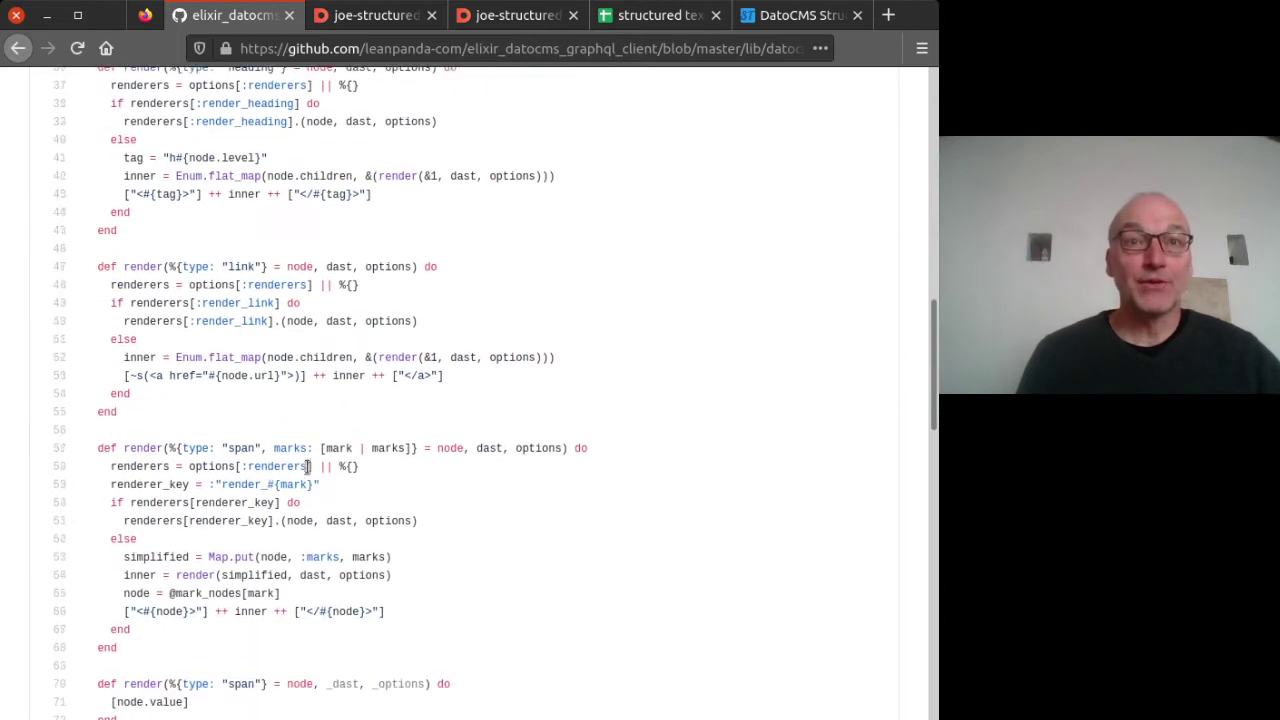
scroll(309, 466, "down", 3)
left_click_drag(222, 244, 273, 244)
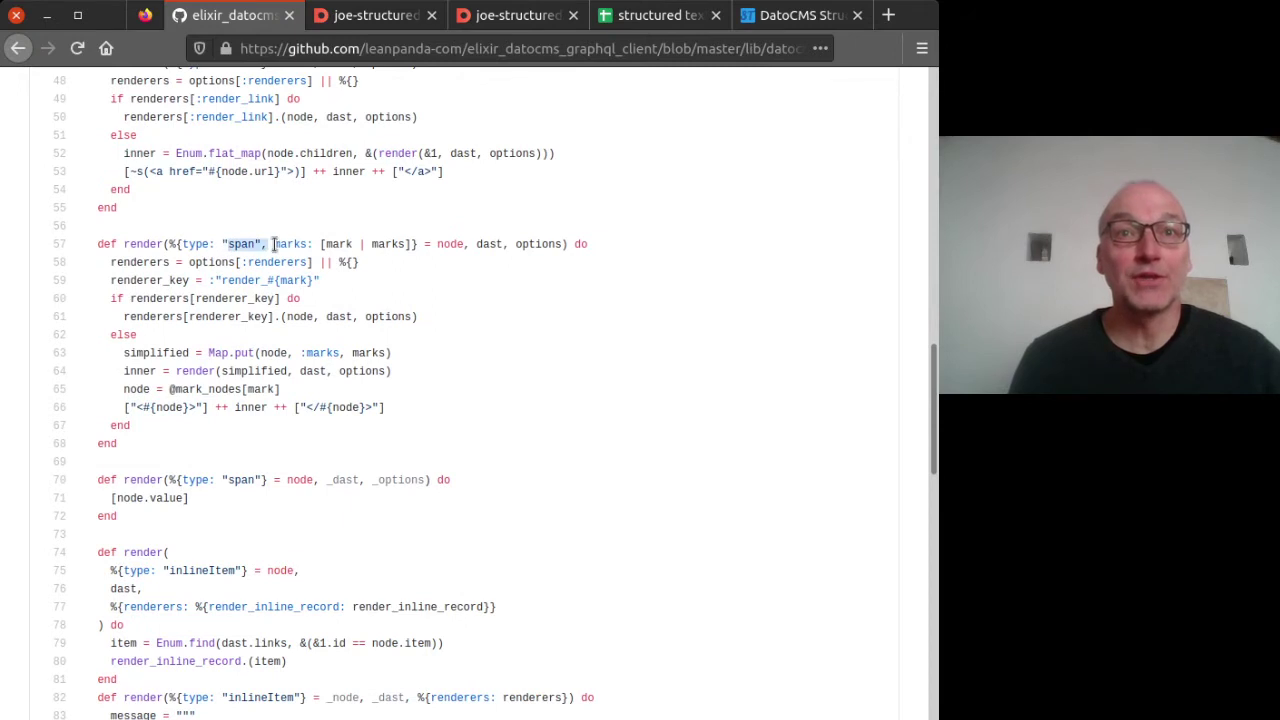
left_click_drag(404, 244, 84, 244)
left_click(258, 434)
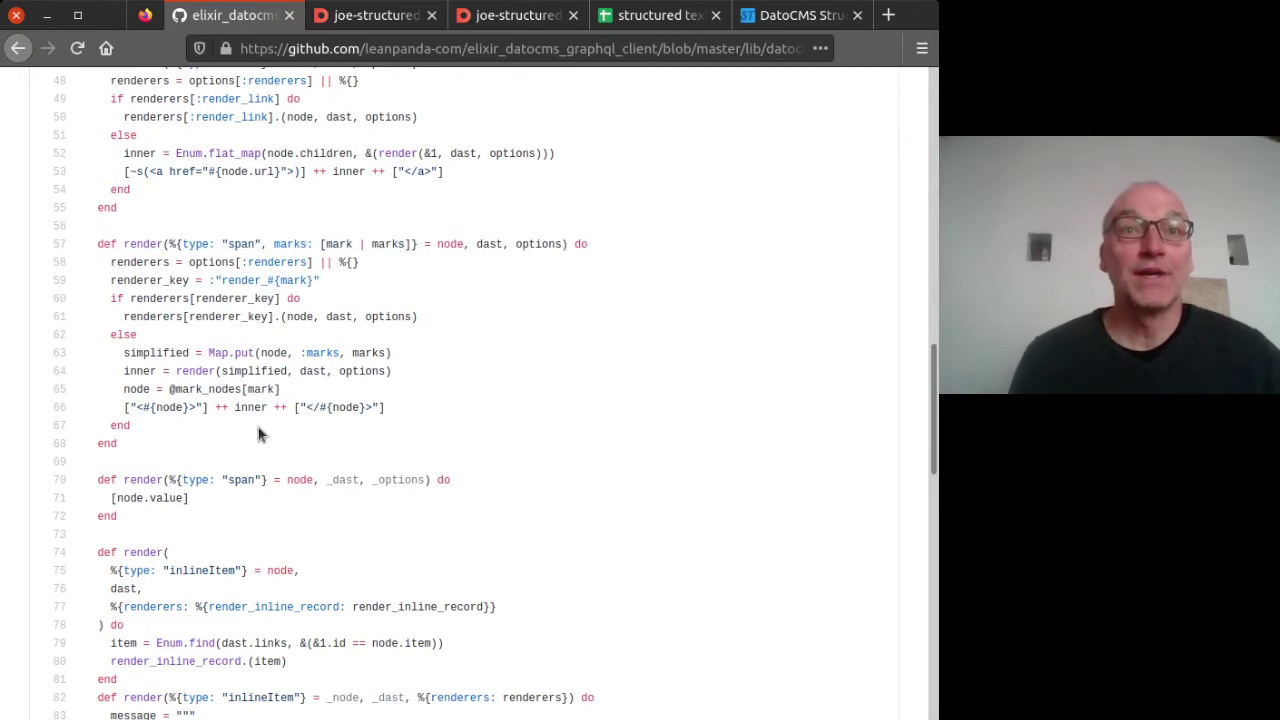
left_click_drag(337, 407, 167, 396)
left_click_drag(294, 392, 163, 390)
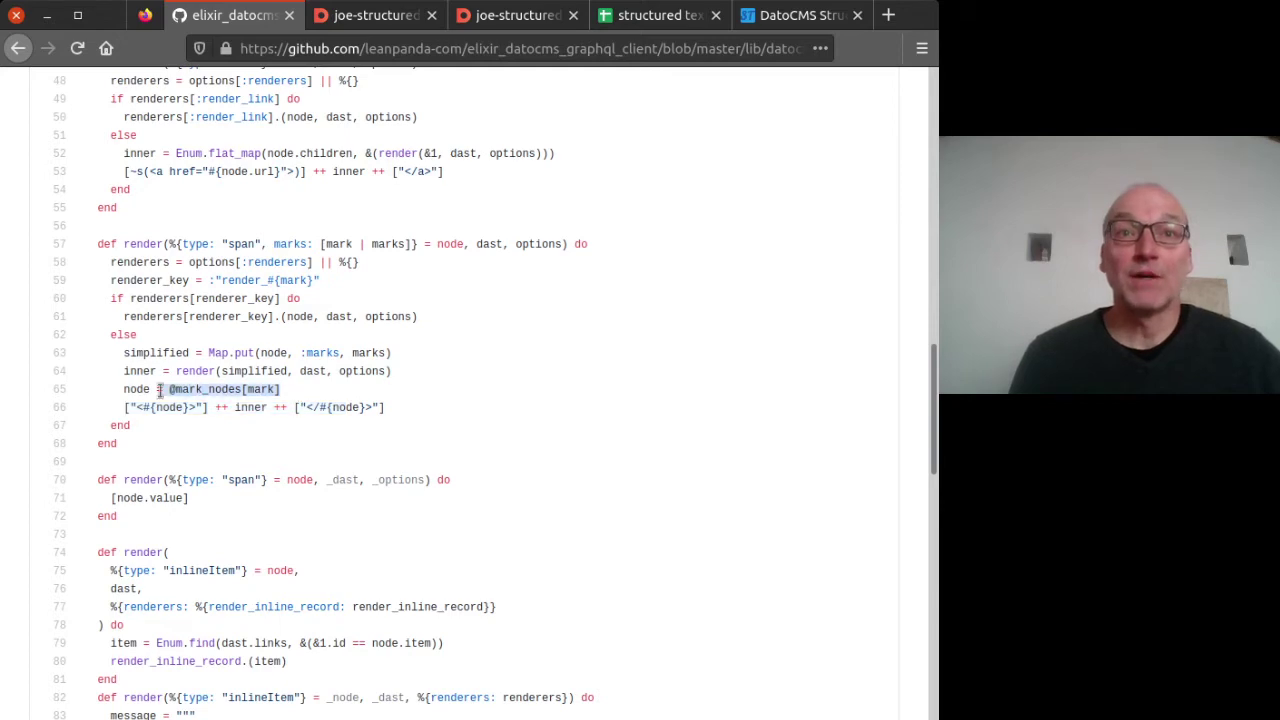
scroll(360, 447, "up", 20)
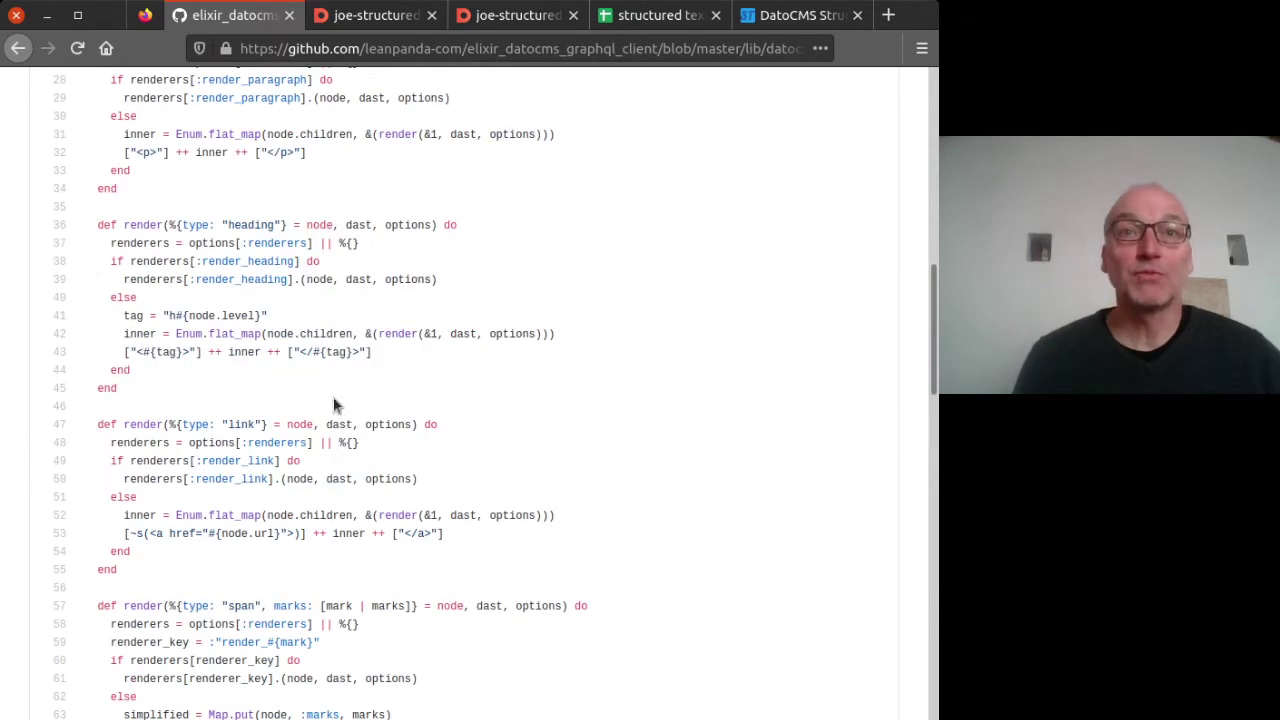
scroll(250, 507, "down", 5)
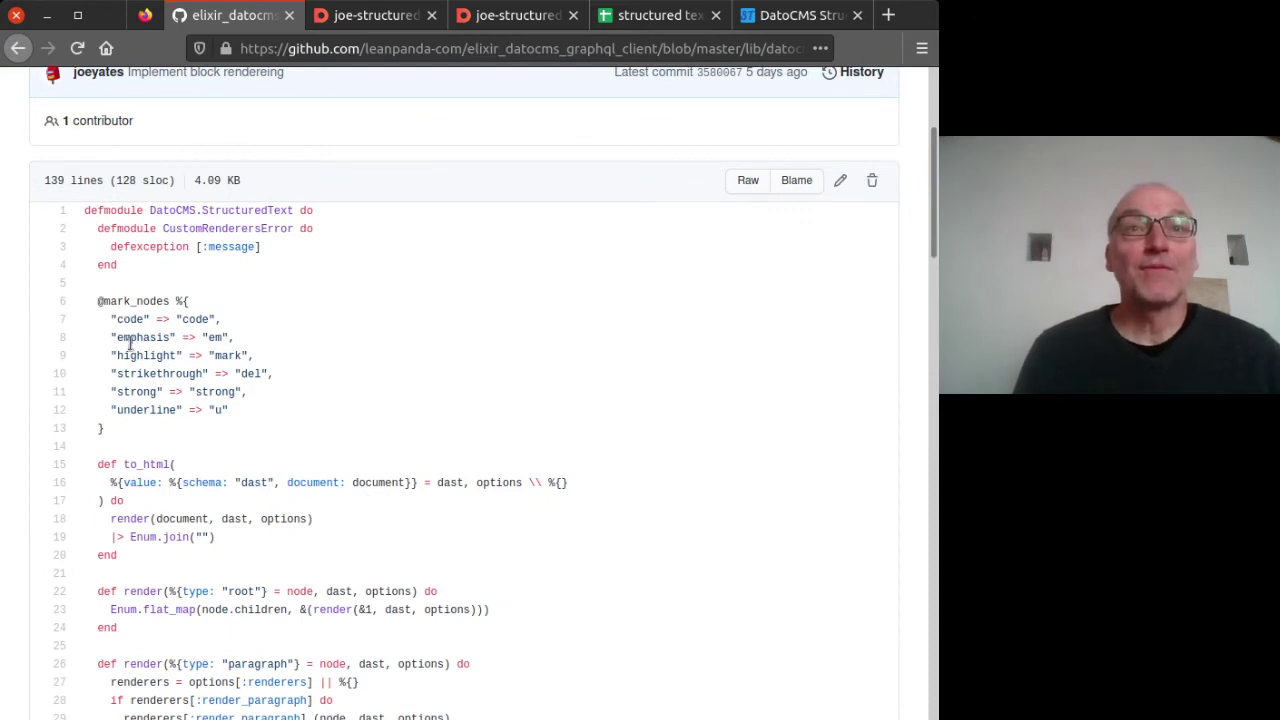
double_click(130, 342)
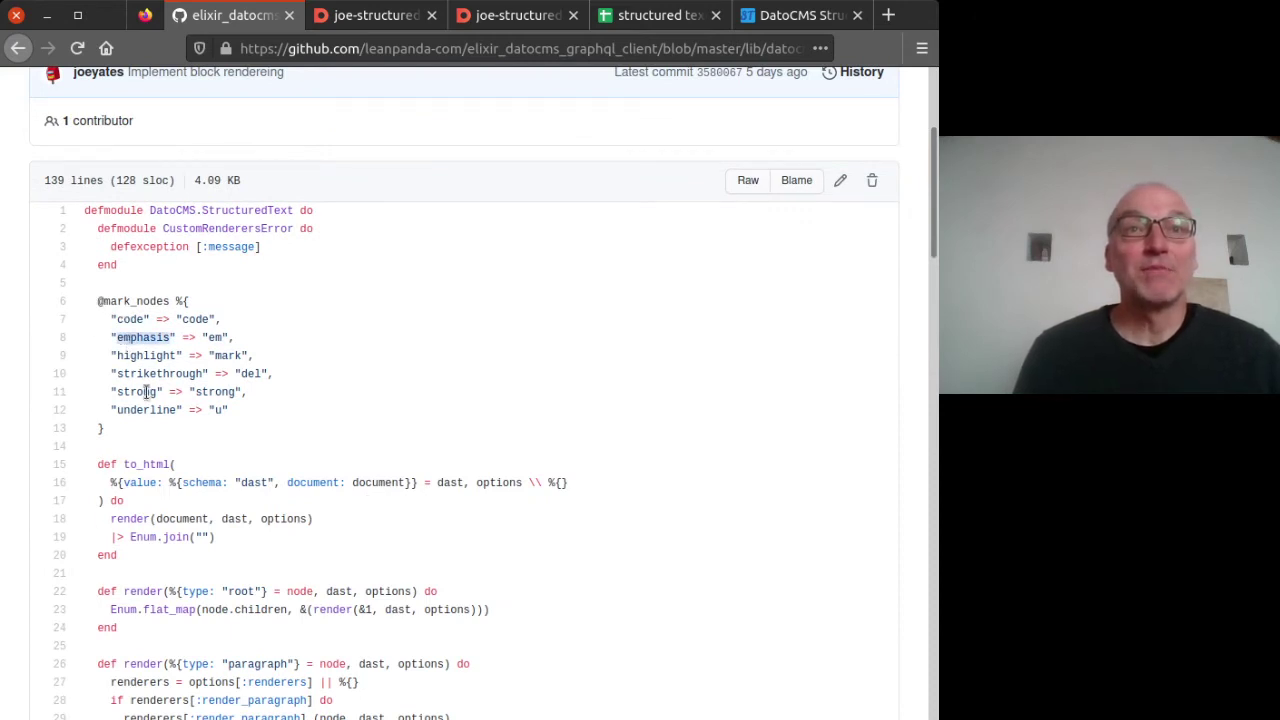
left_click(212, 337)
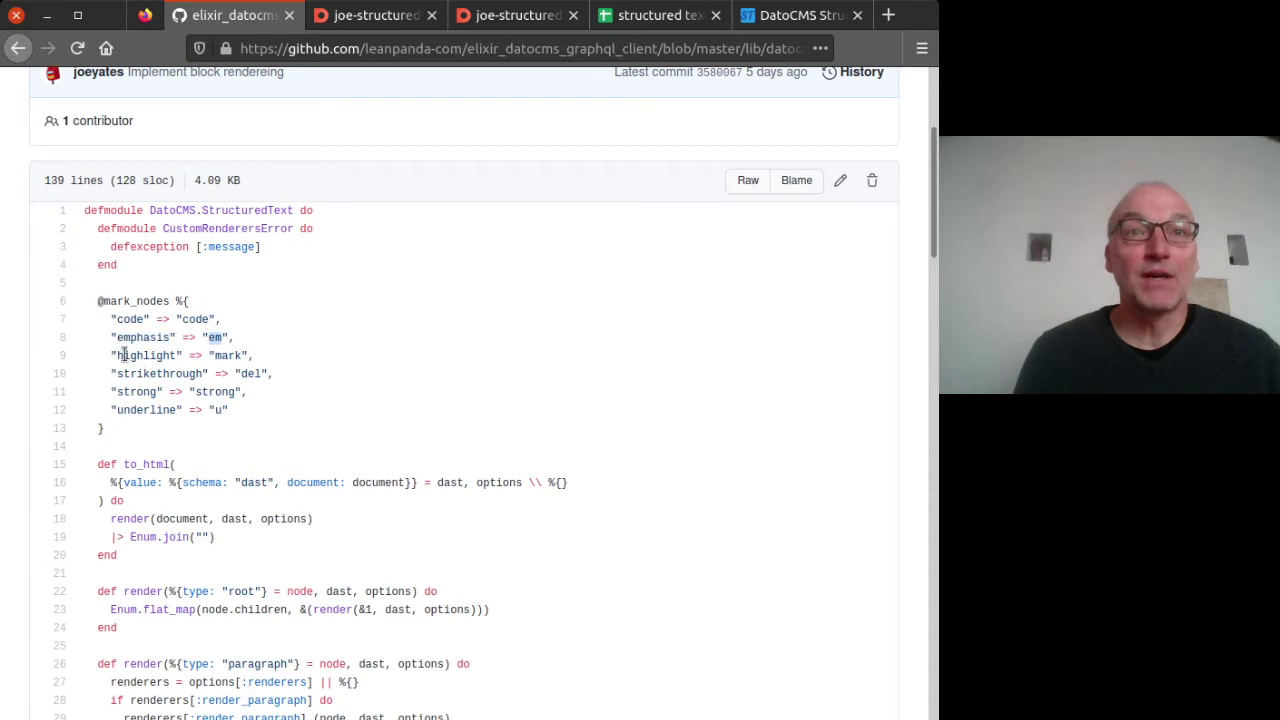
double_click(126, 355)
double_click(228, 355)
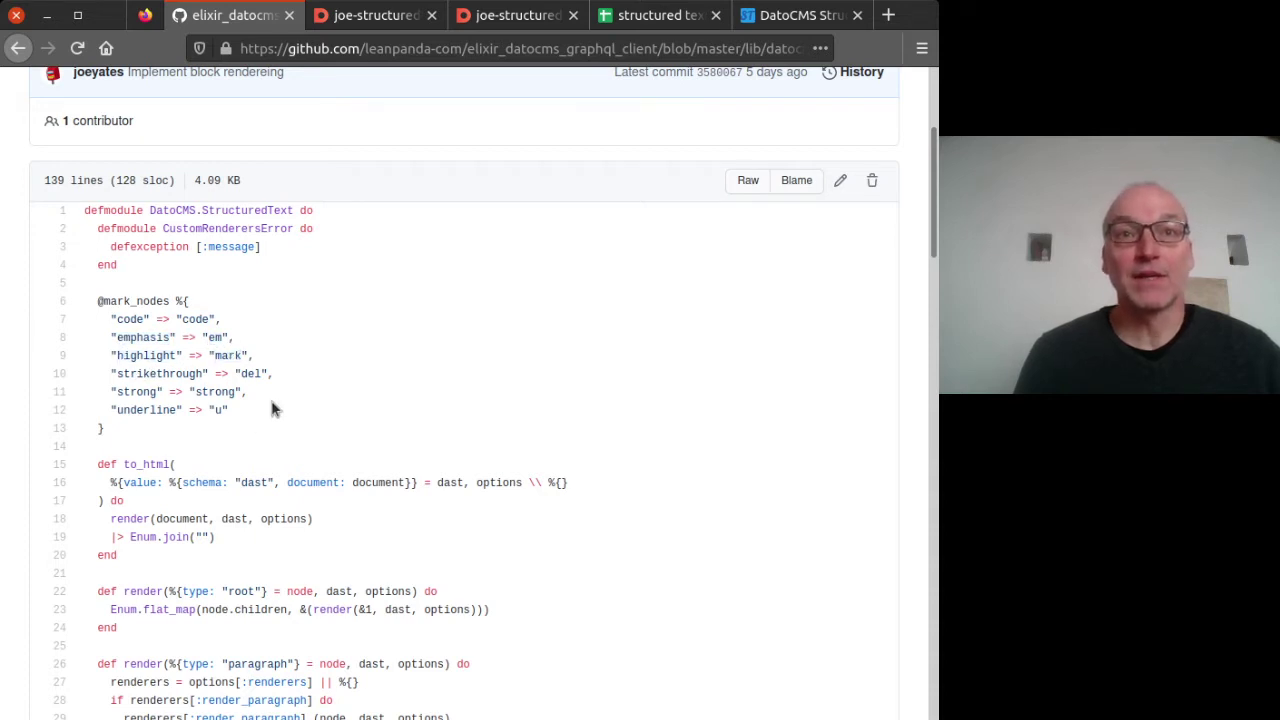
left_click_drag(272, 408, 97, 303)
left_click(225, 390)
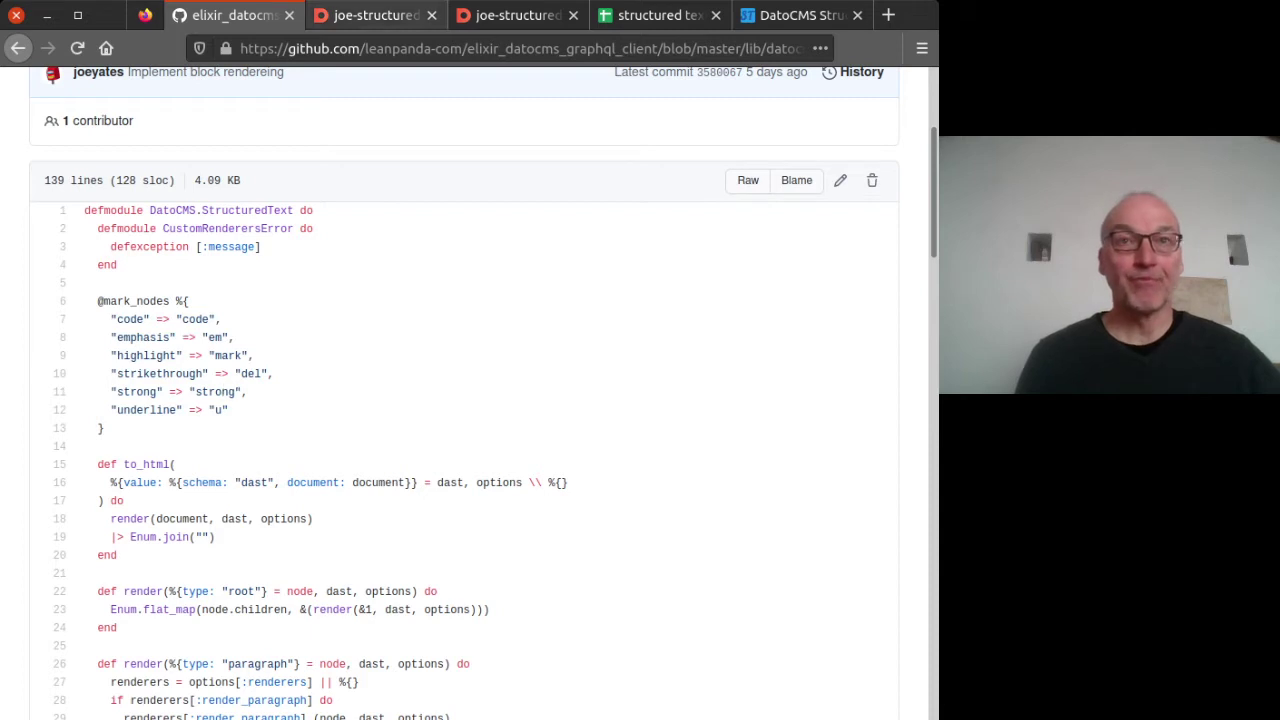
Switch to the DatoCMS API Explorer, copy the article id from the filter and clear the existing MyQuery query.
left_click(377, 17)
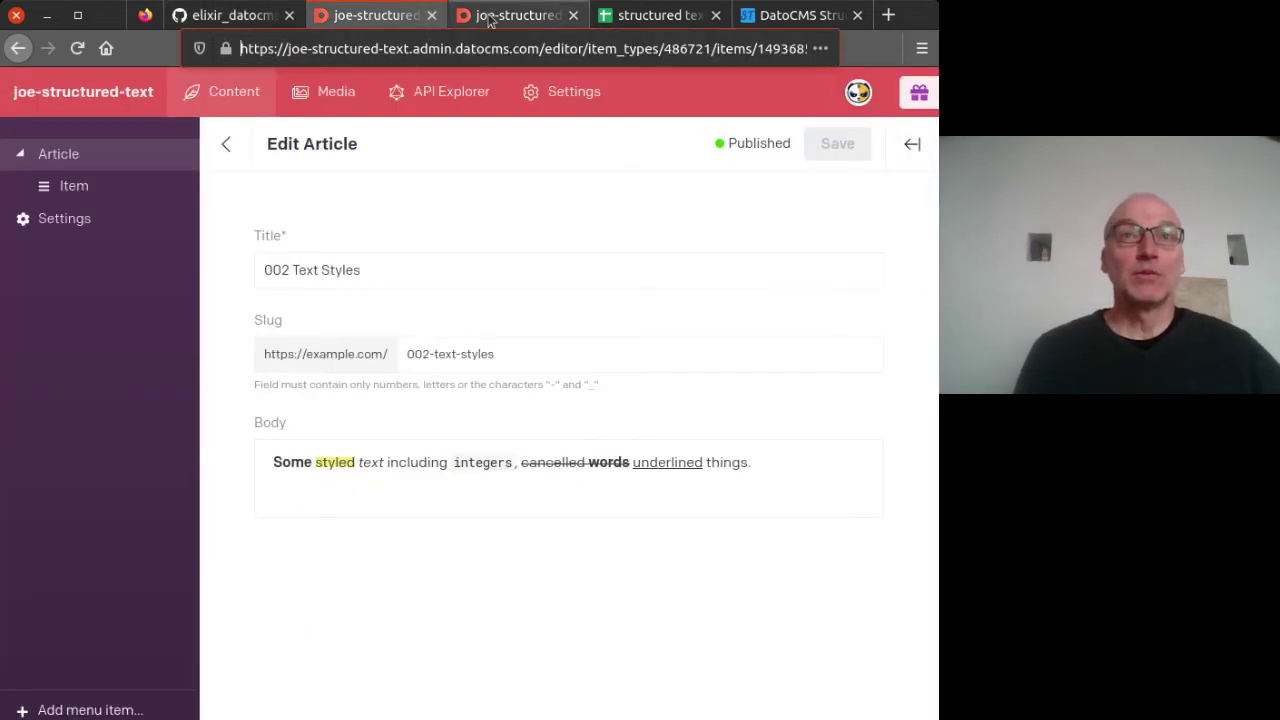
left_click(490, 20)
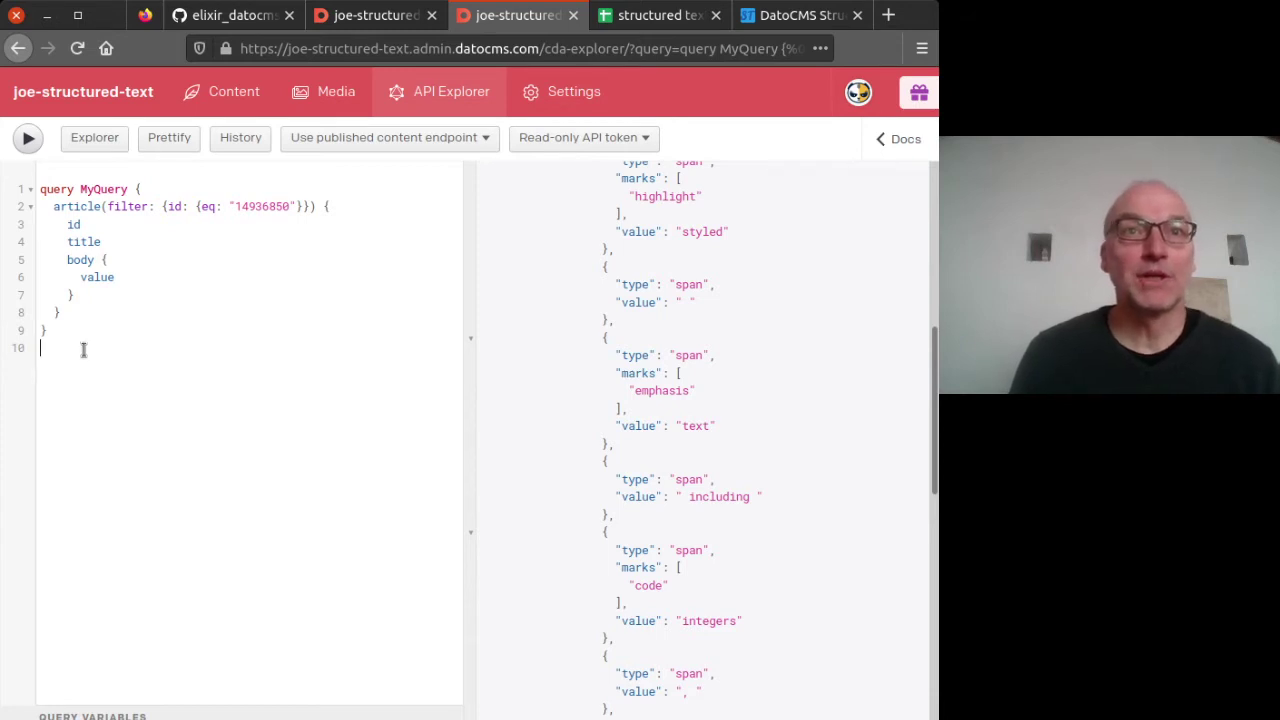
left_click_drag(84, 350, 11, 173)
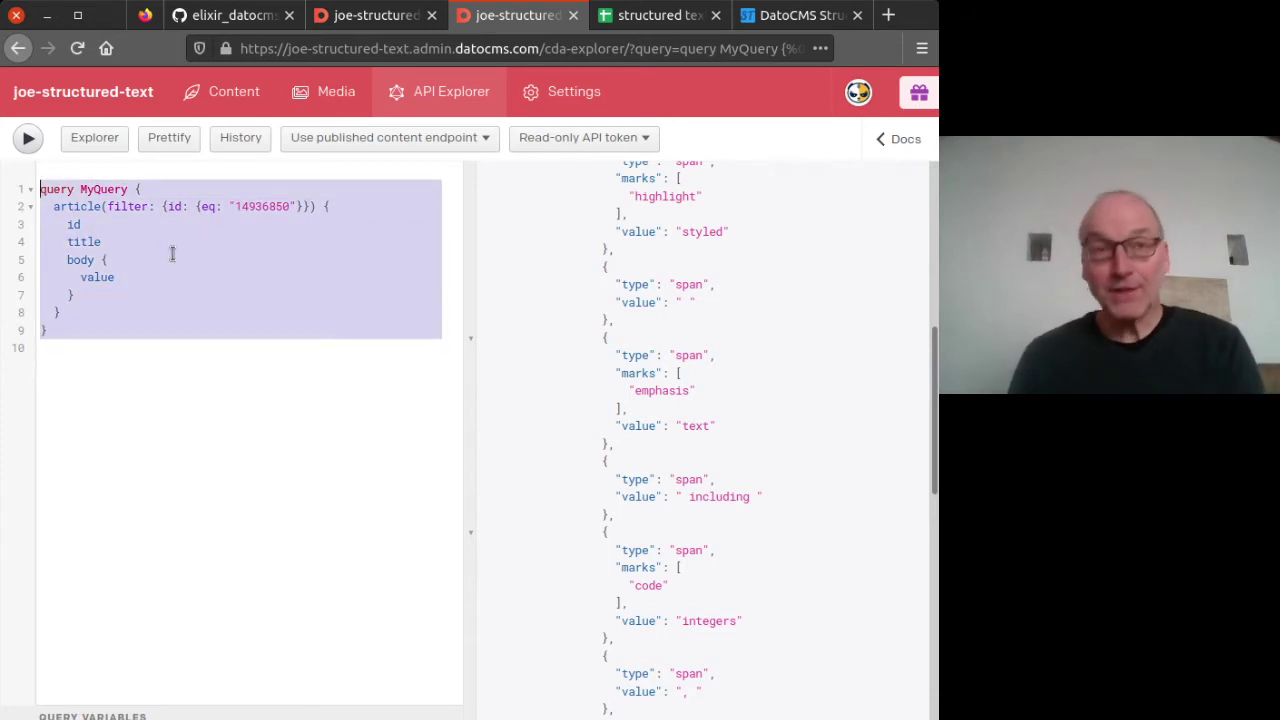
double_click(256, 206)
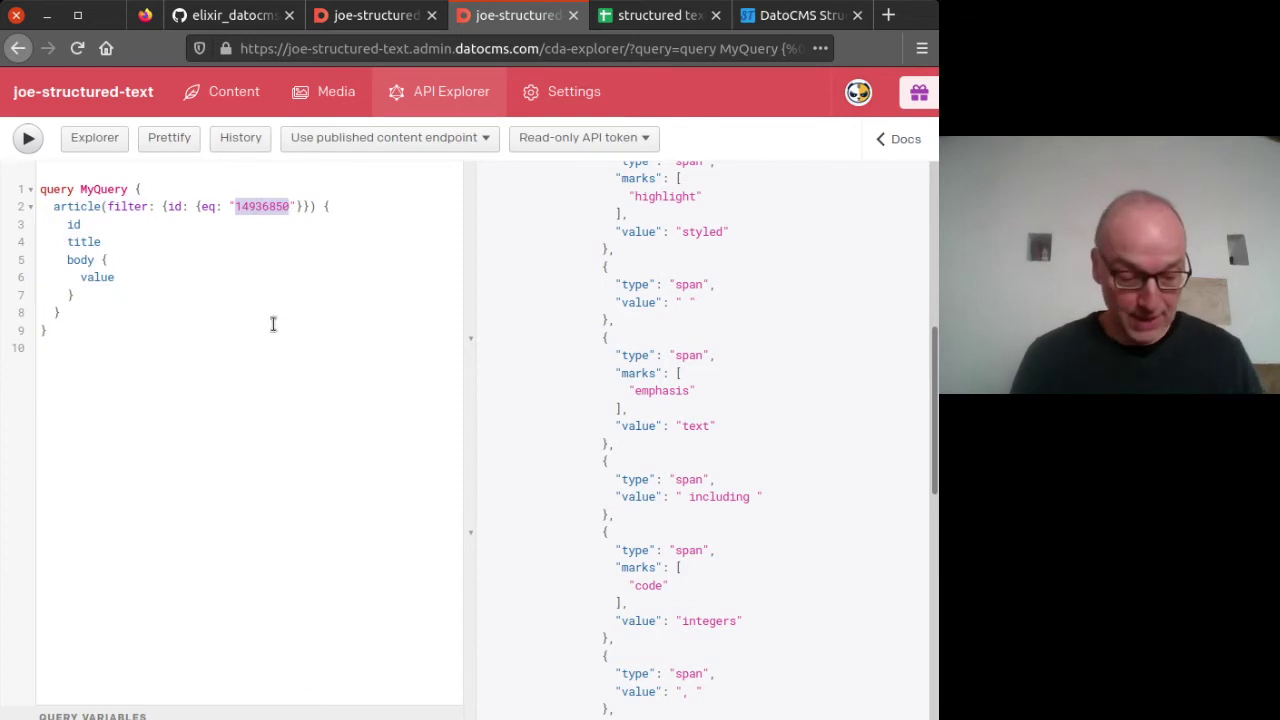
left_click(247, 354)
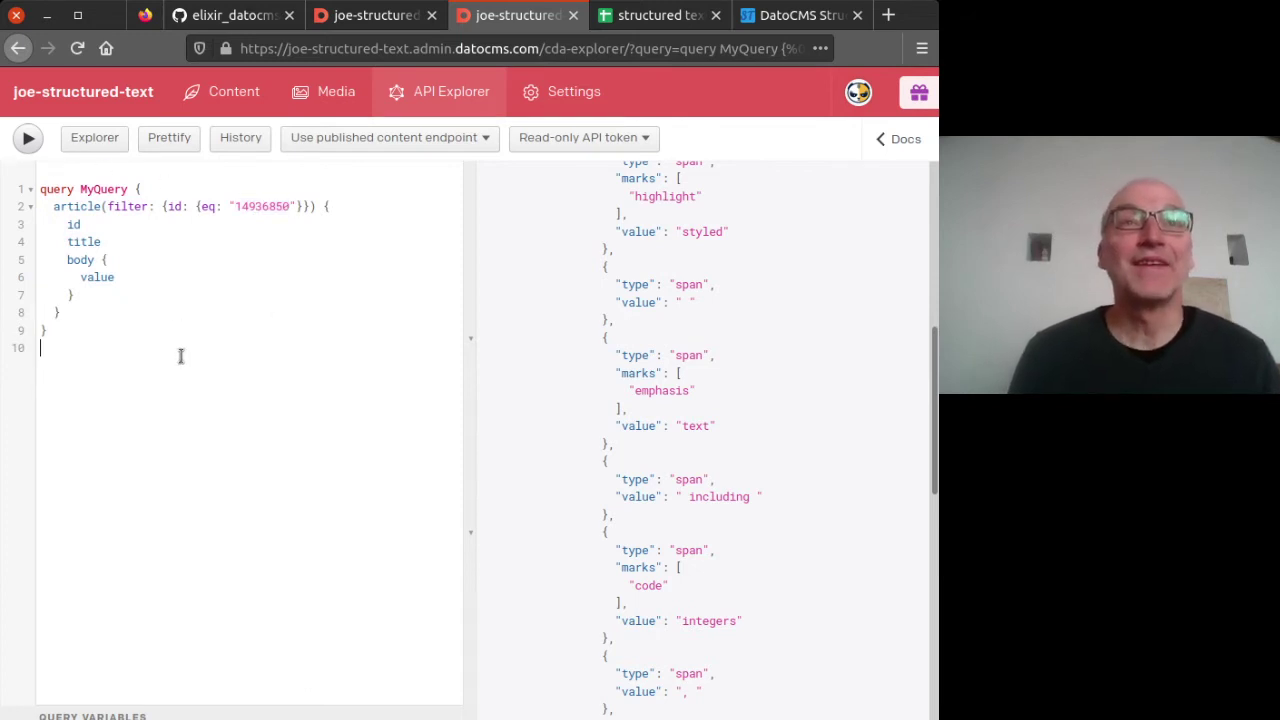
left_click_drag(114, 326, 40, 189)
key("BackSpace")
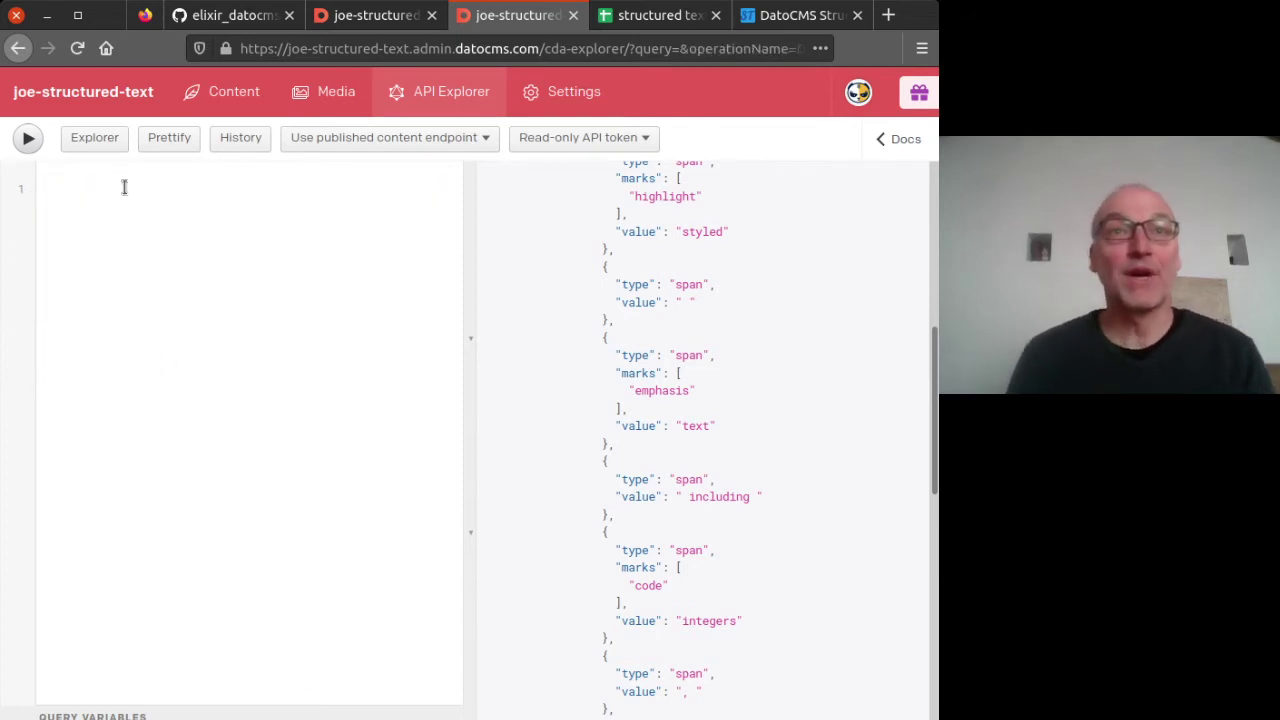
Build a new article query in the Explorer with an id filter where eq is "14936850".
left_click(94, 137)
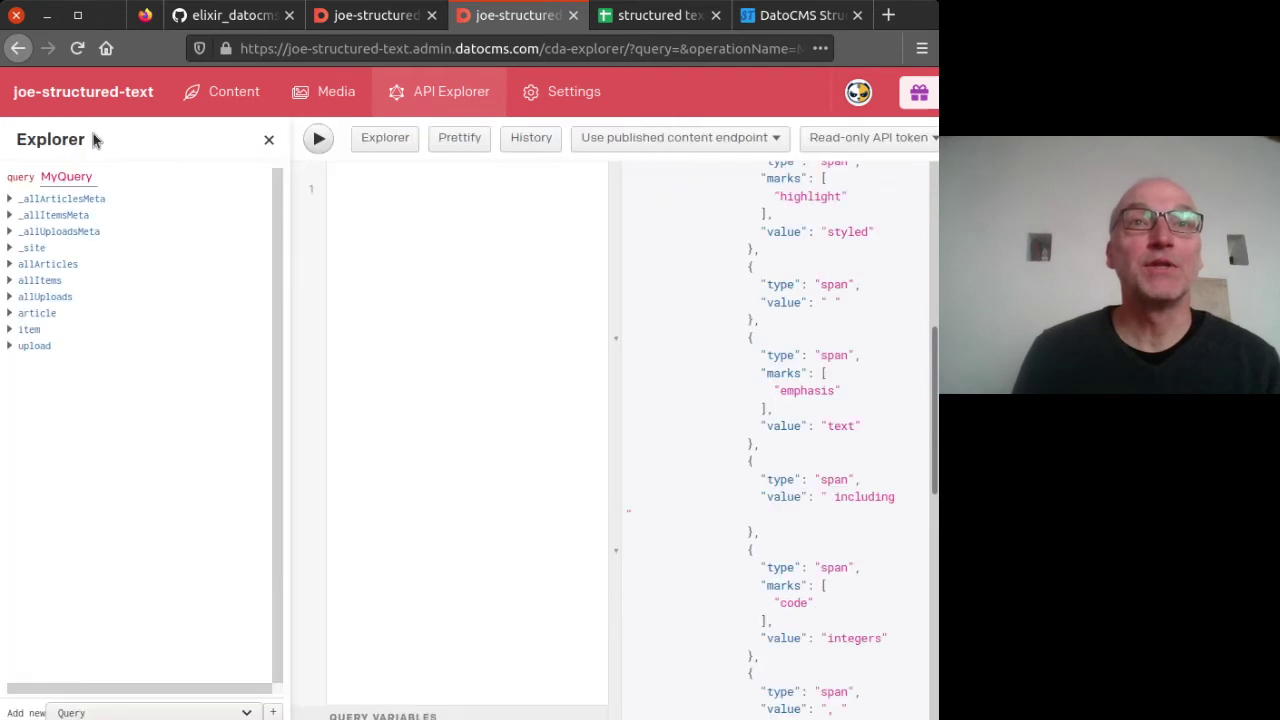
left_click(12, 314)
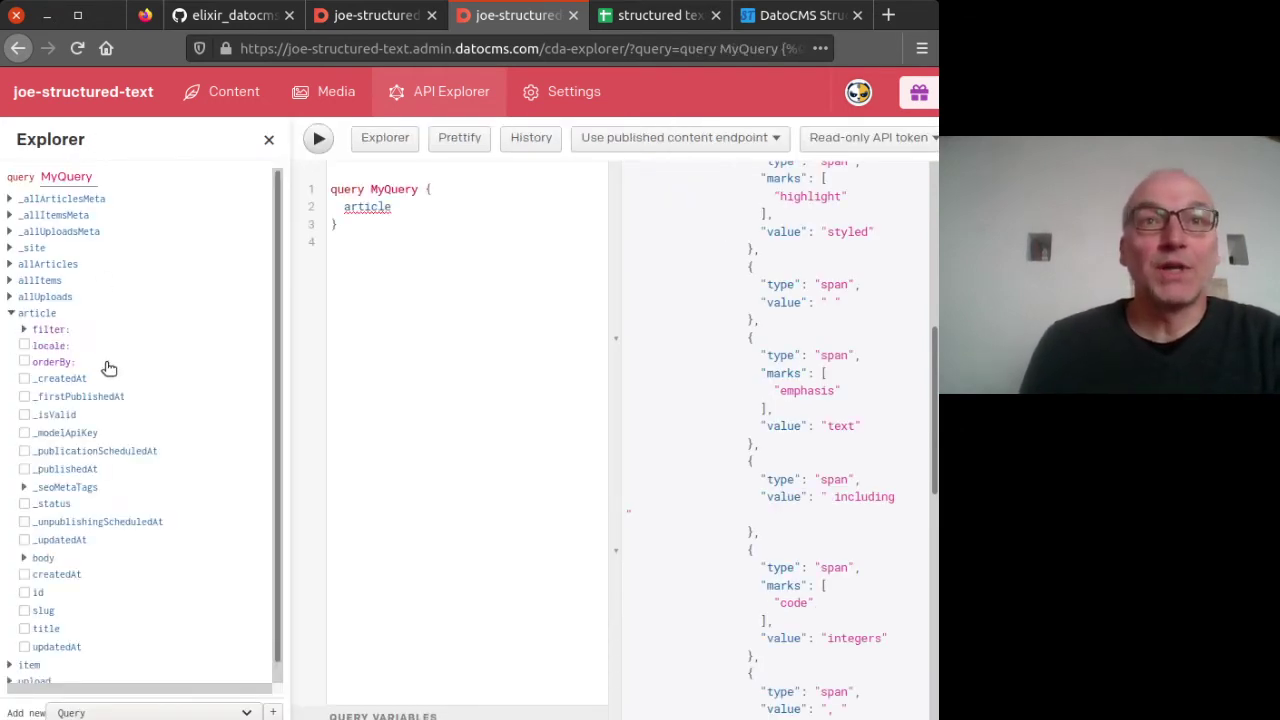
left_click(24, 329)
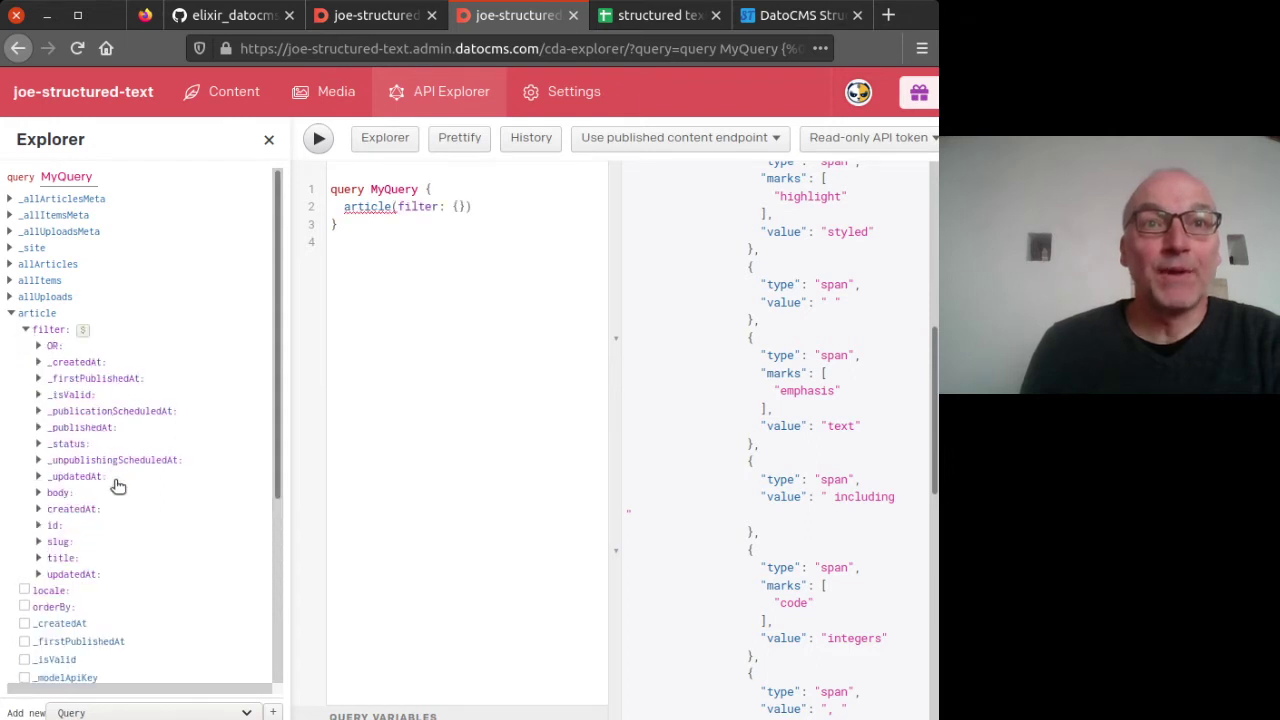
left_click(40, 525)
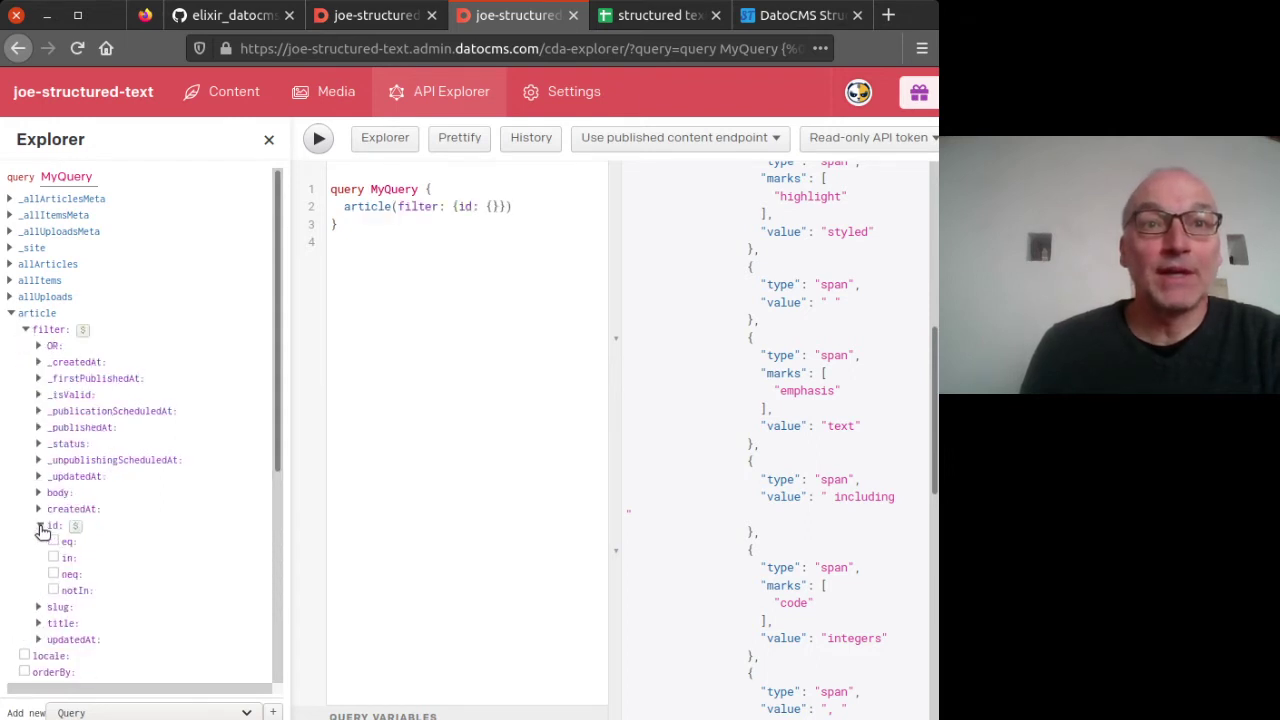
left_click(53, 541)
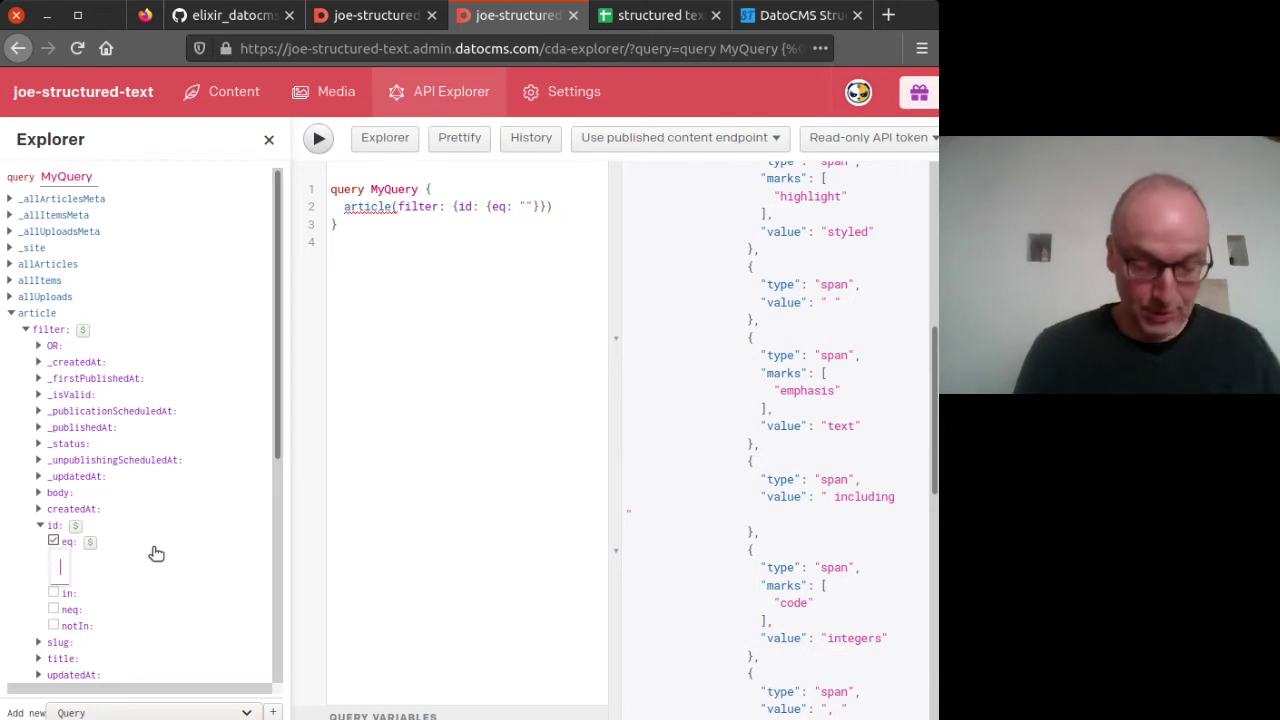
type("14936850")
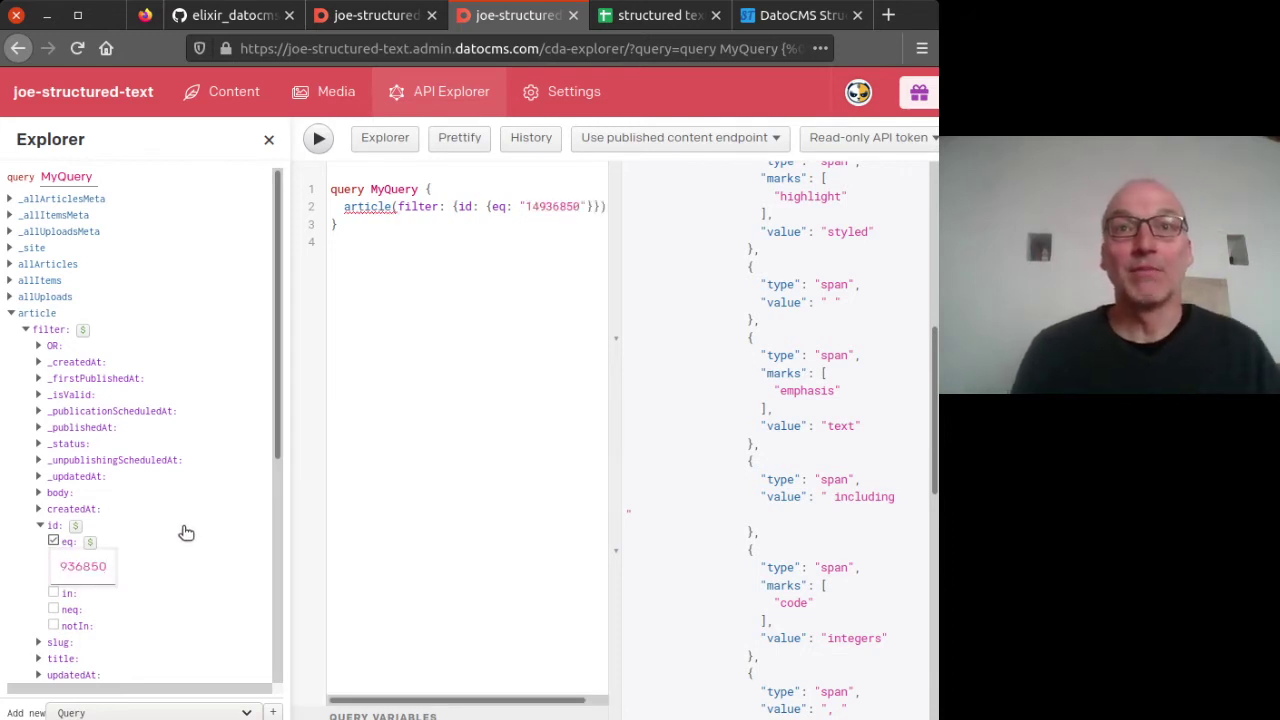
Add the id, slug, title and body value fields to the article query, run it and examine the response.
scroll(172, 485, "down", 4)
scroll(172, 485, "down", 2)
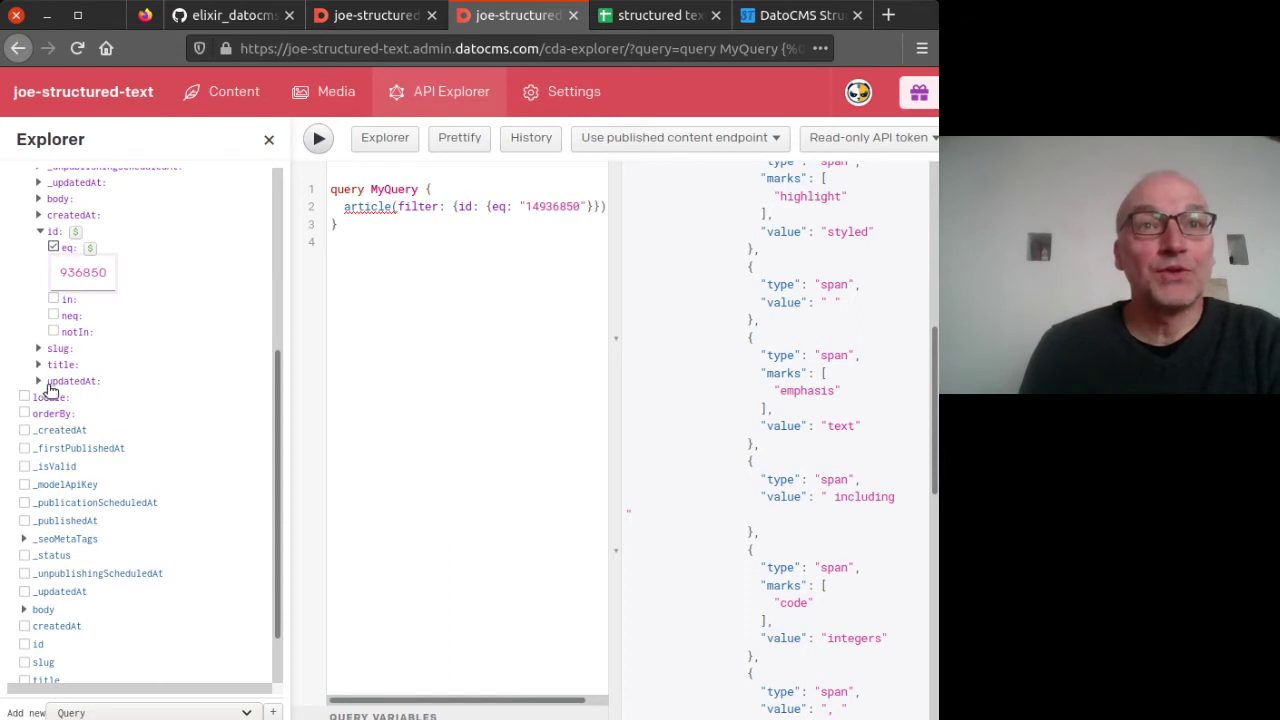
scroll(62, 420, "down", 2)
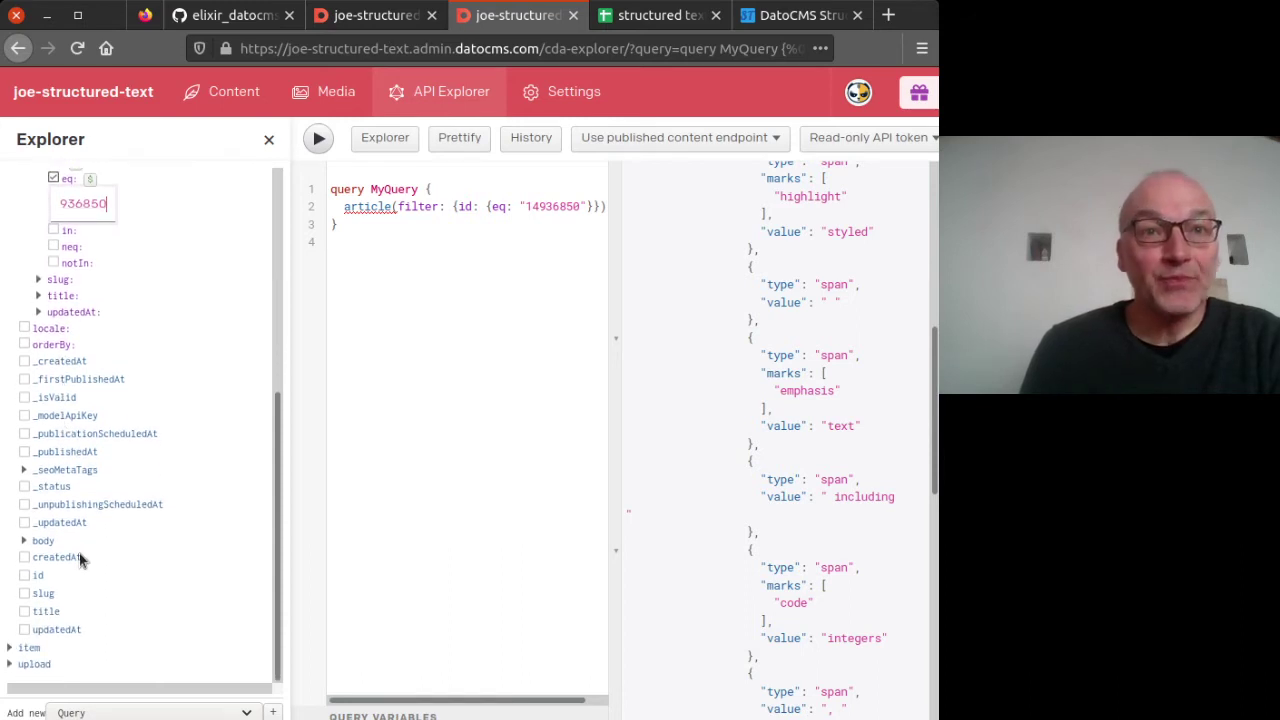
left_click(24, 575)
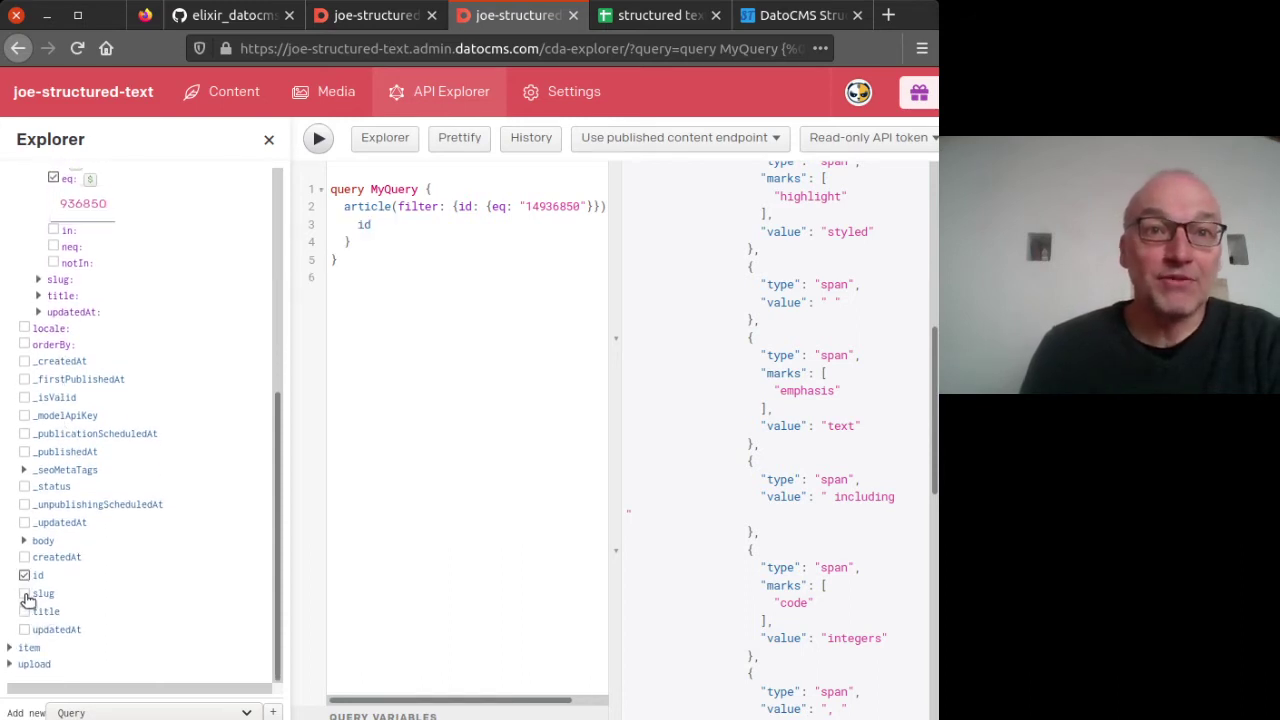
left_click(24, 593)
left_click(24, 611)
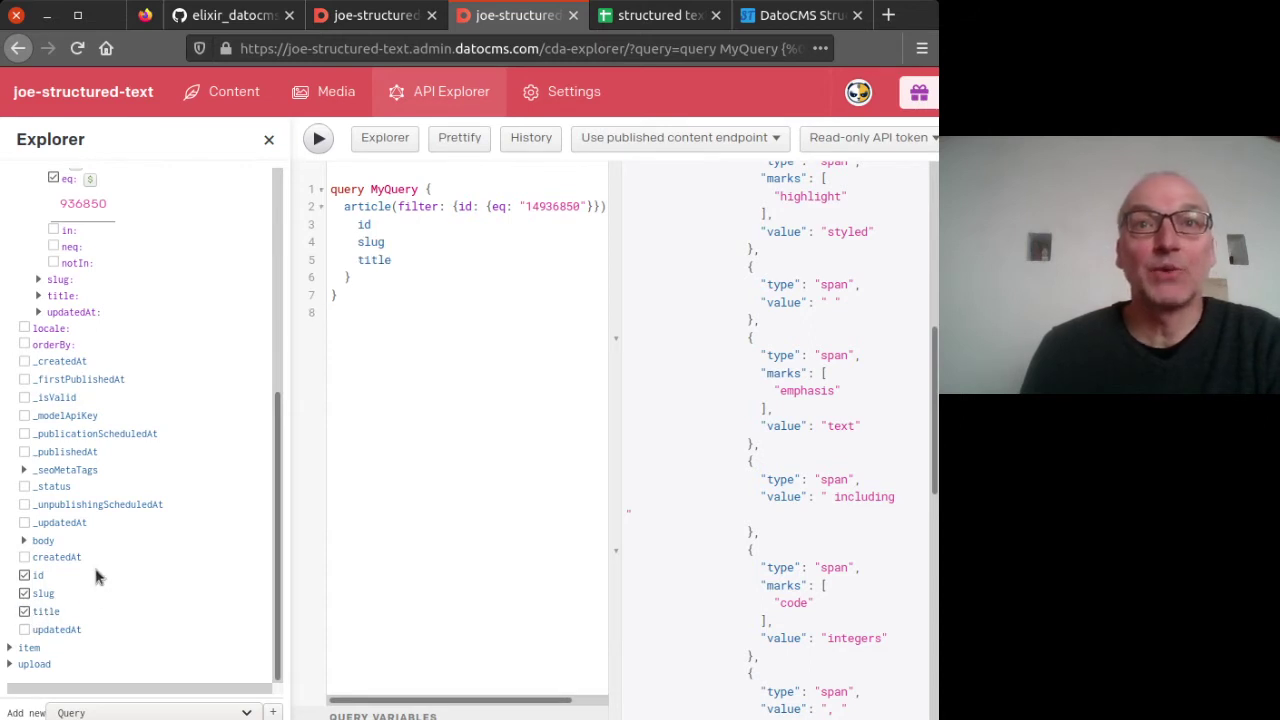
left_click(26, 541)
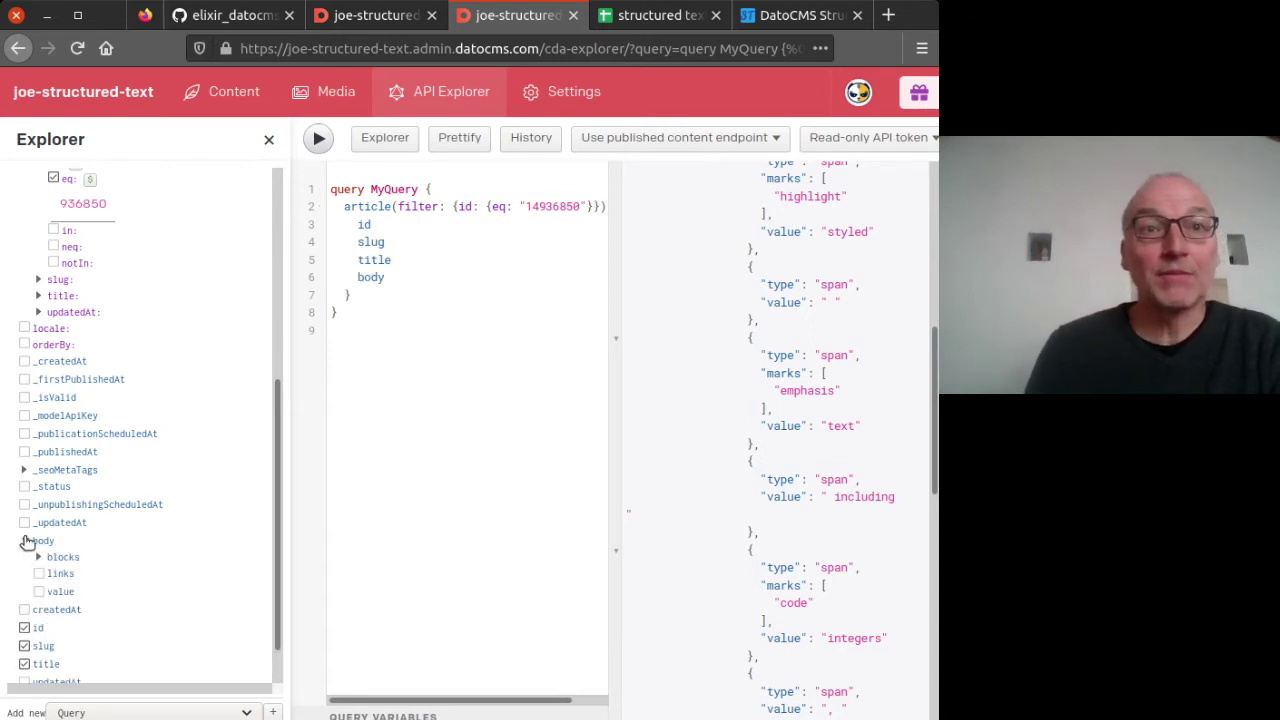
left_click(57, 592)
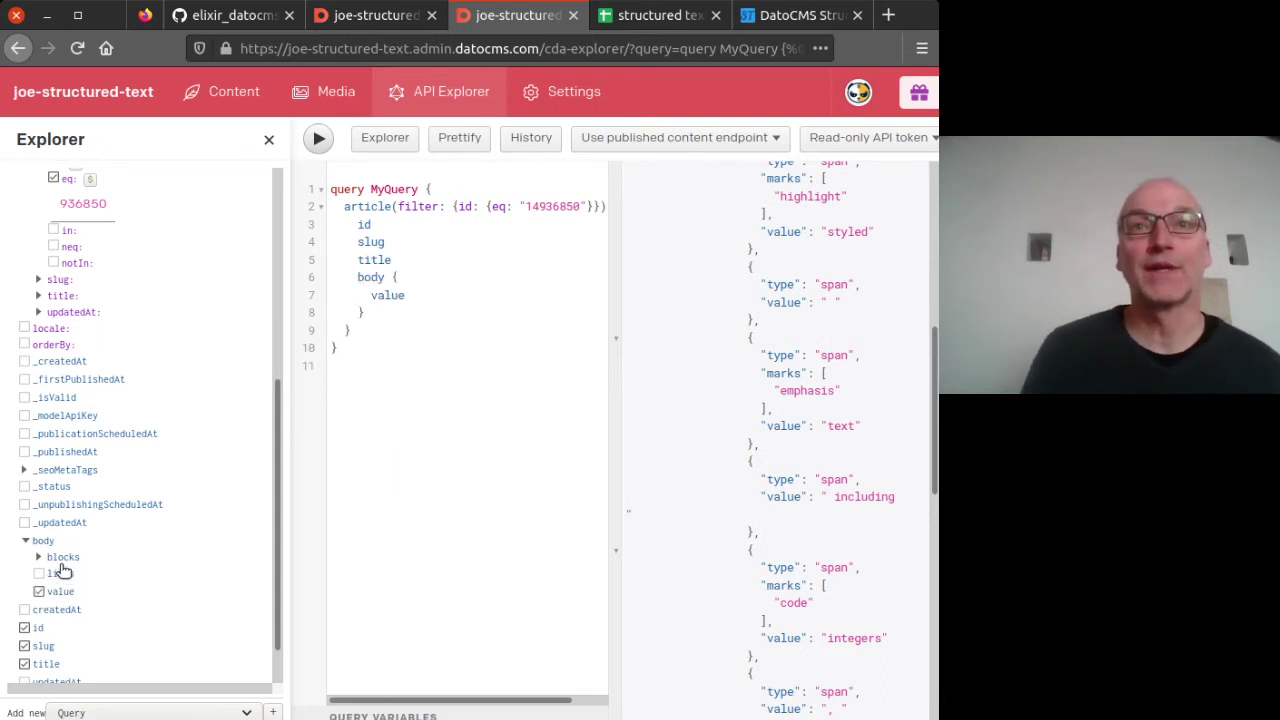
left_click(320, 139)
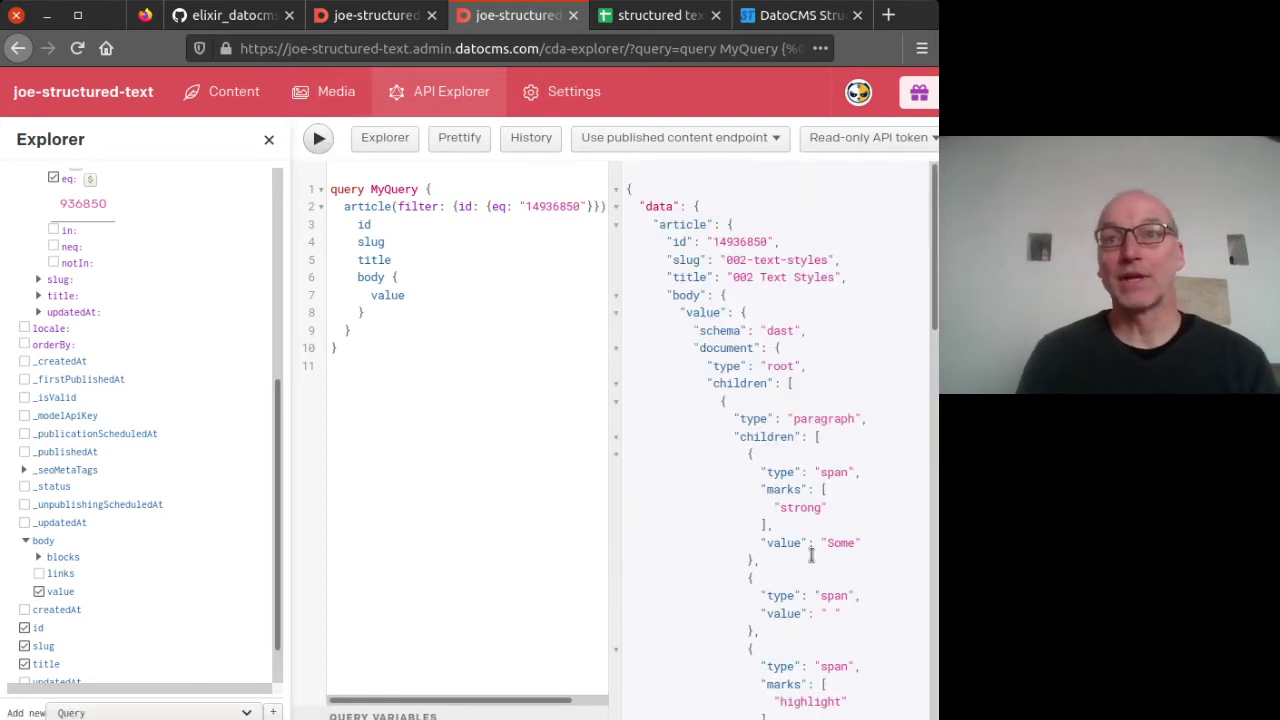
scroll(811, 556, "down", 15)
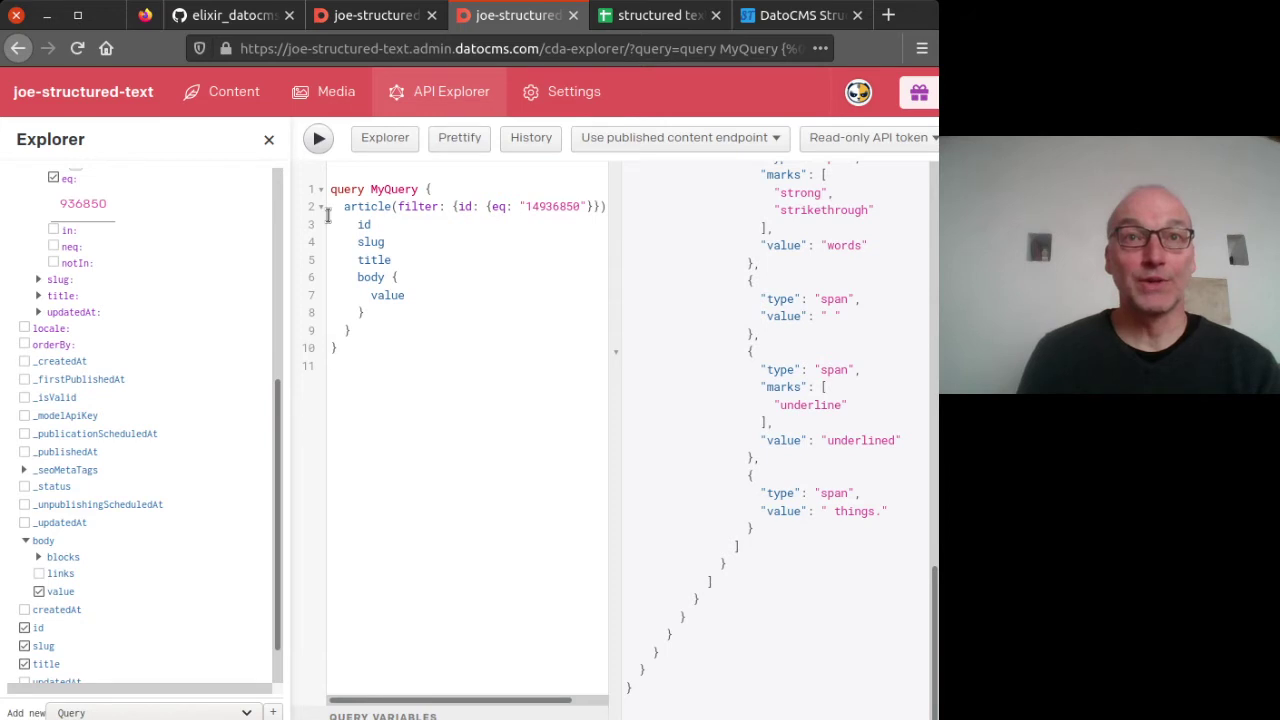
Return to the Article collection in the content editor and open the 003 Standard Links record.
left_click(358, 26)
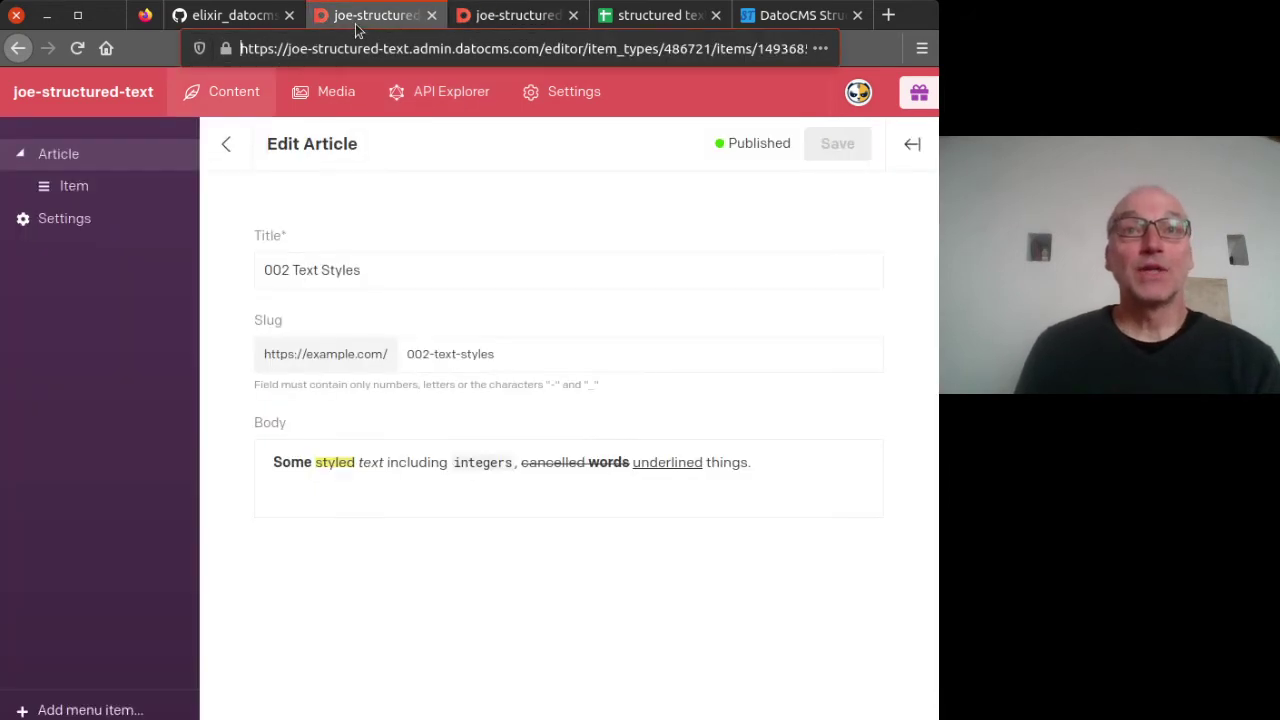
left_click(226, 144)
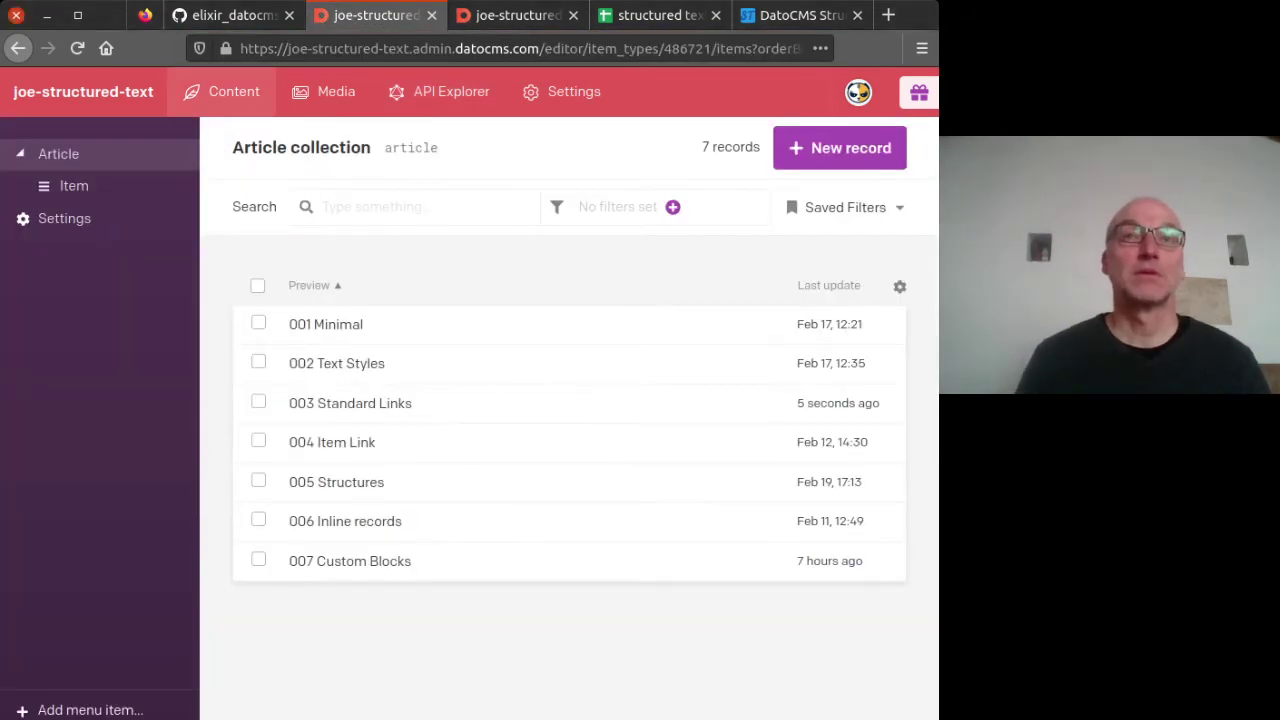
left_click(338, 402)
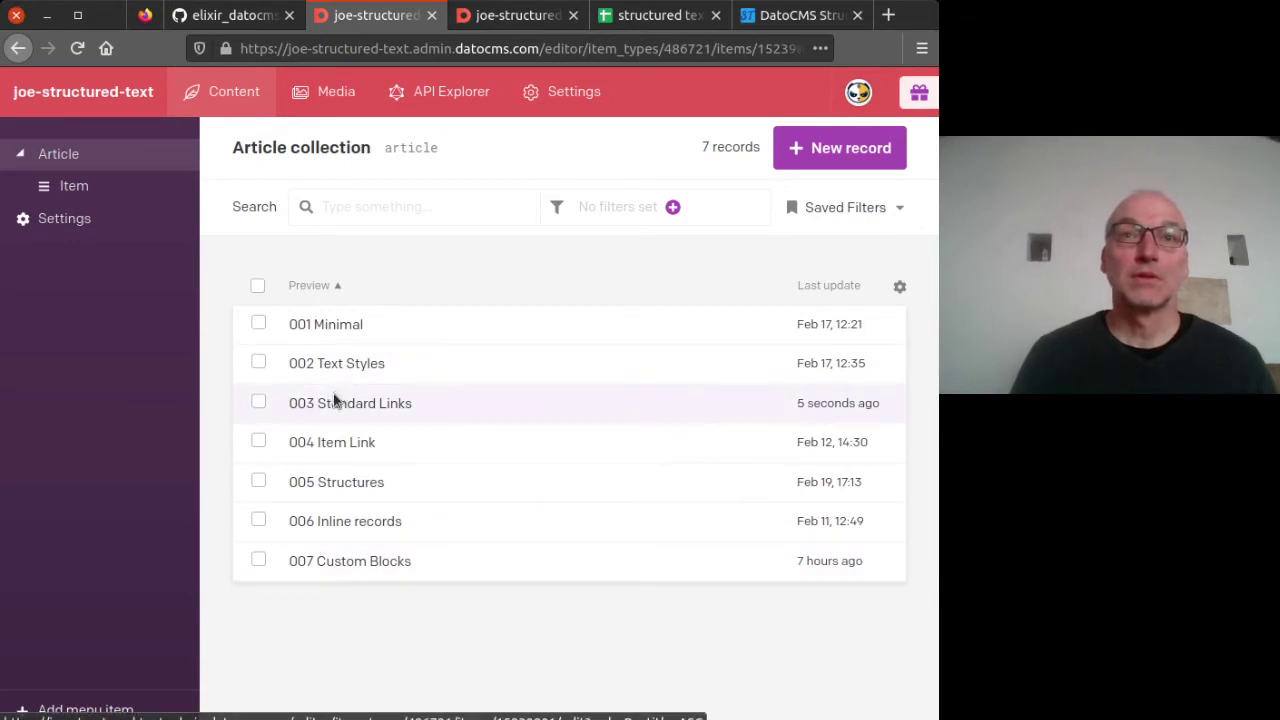
left_click_drag(362, 462, 287, 461)
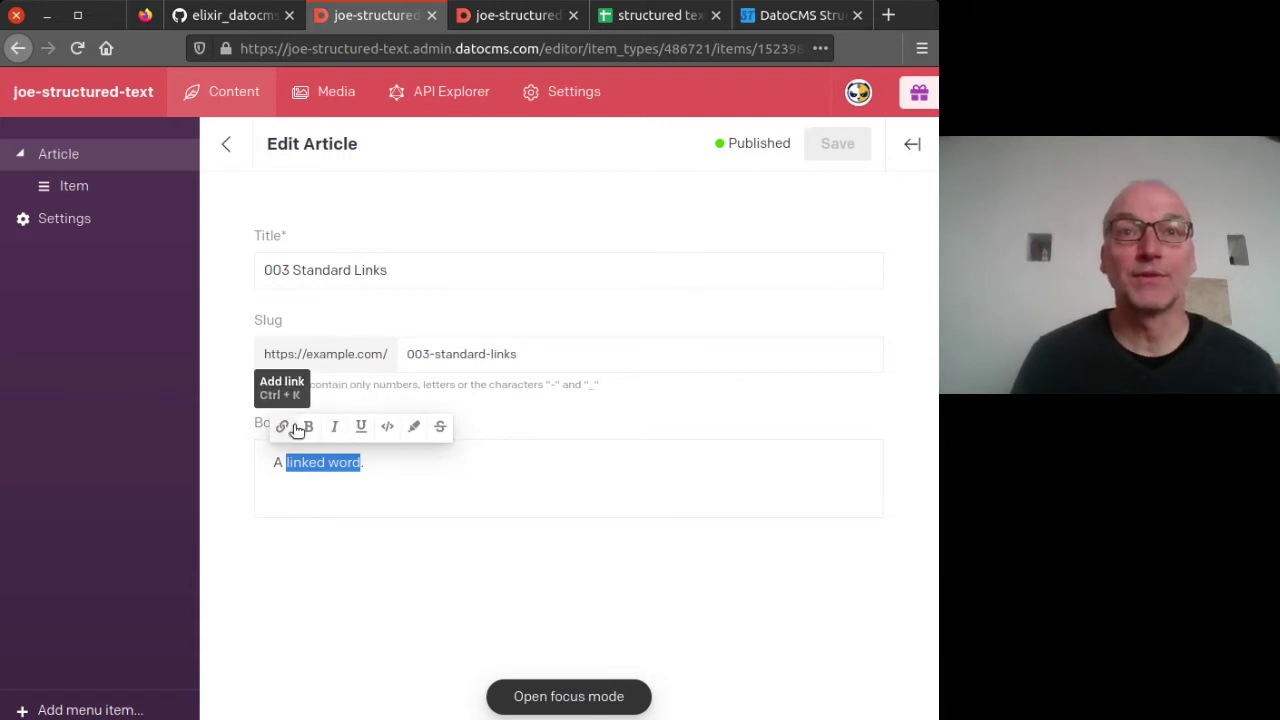
left_click(282, 427)
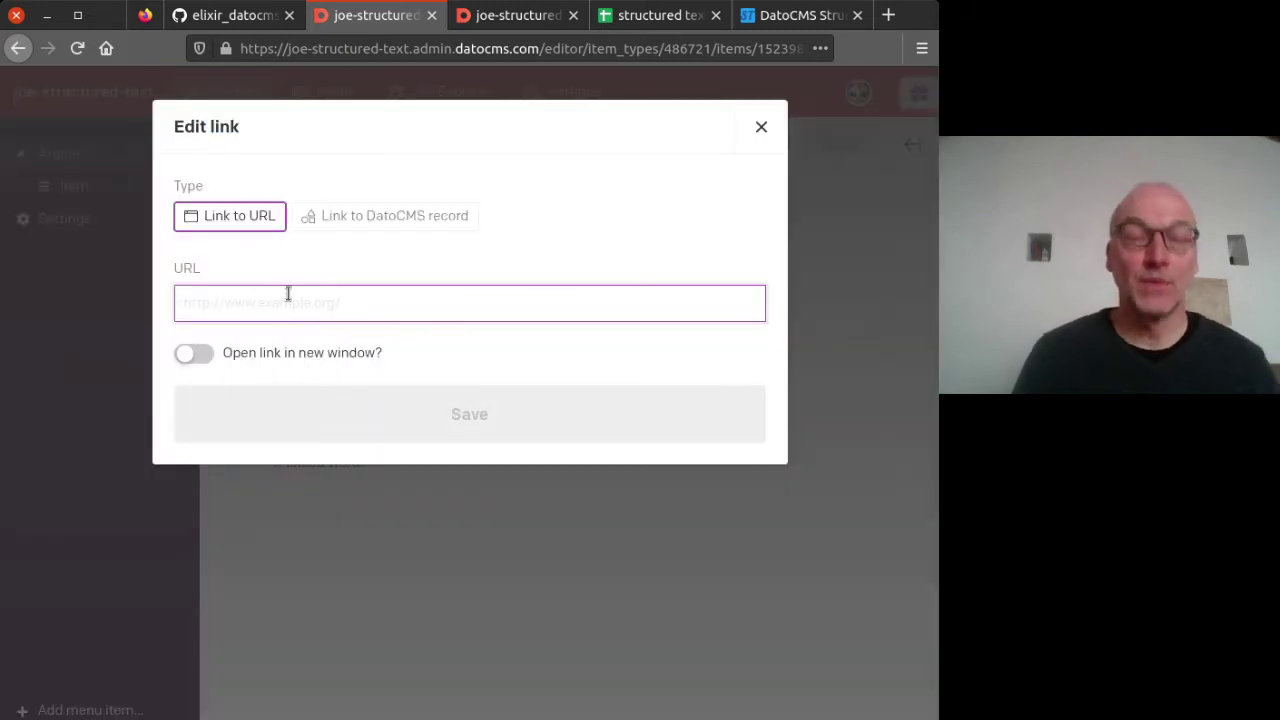
type("https:")
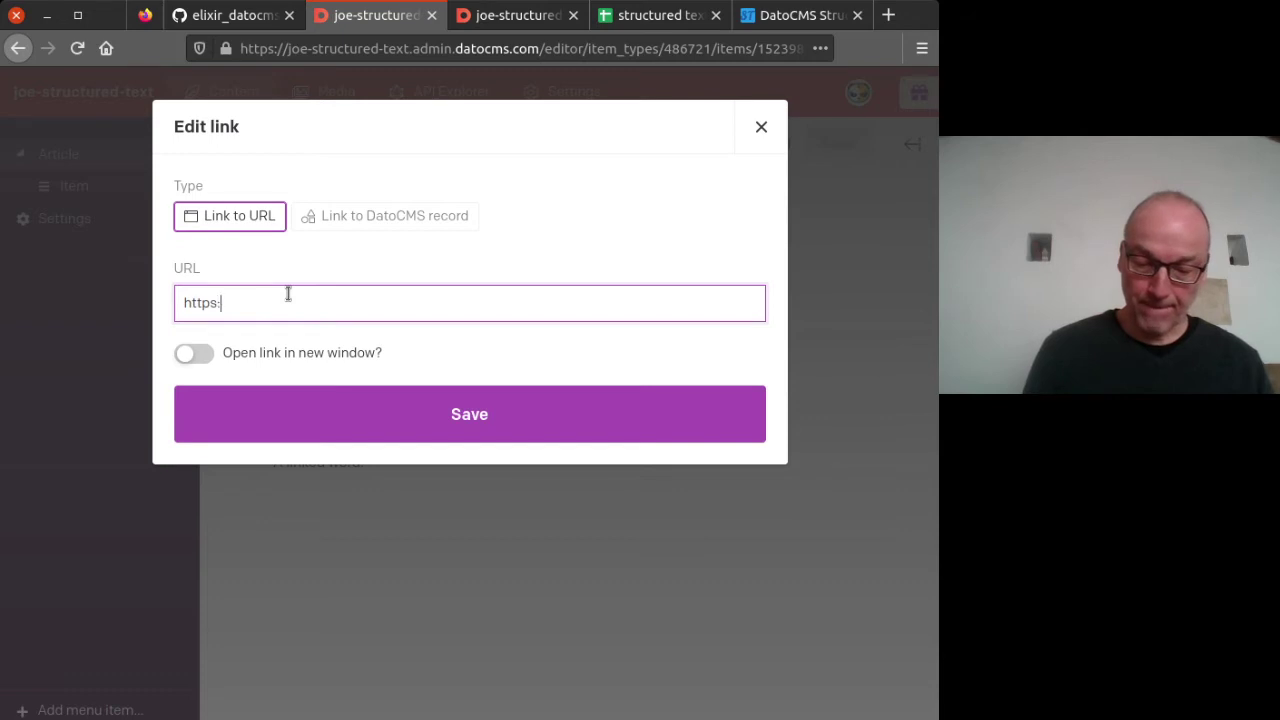
type("//www.example.com")
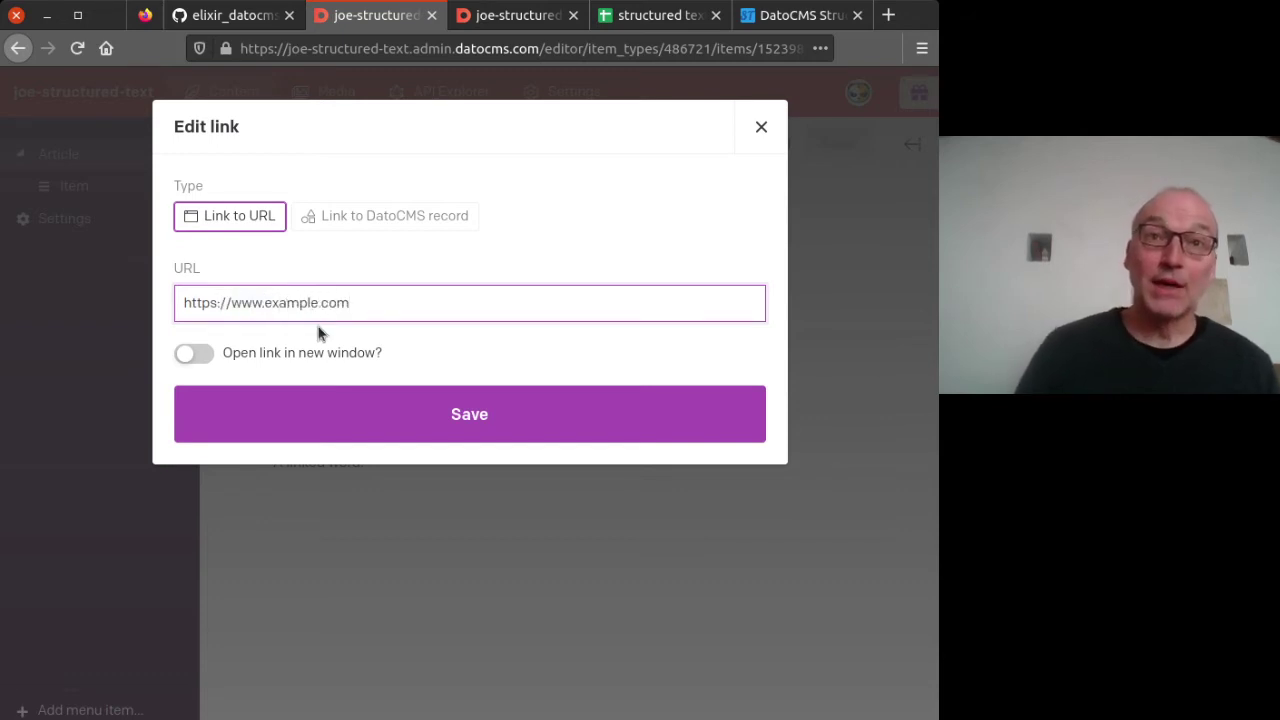
left_click(442, 416)
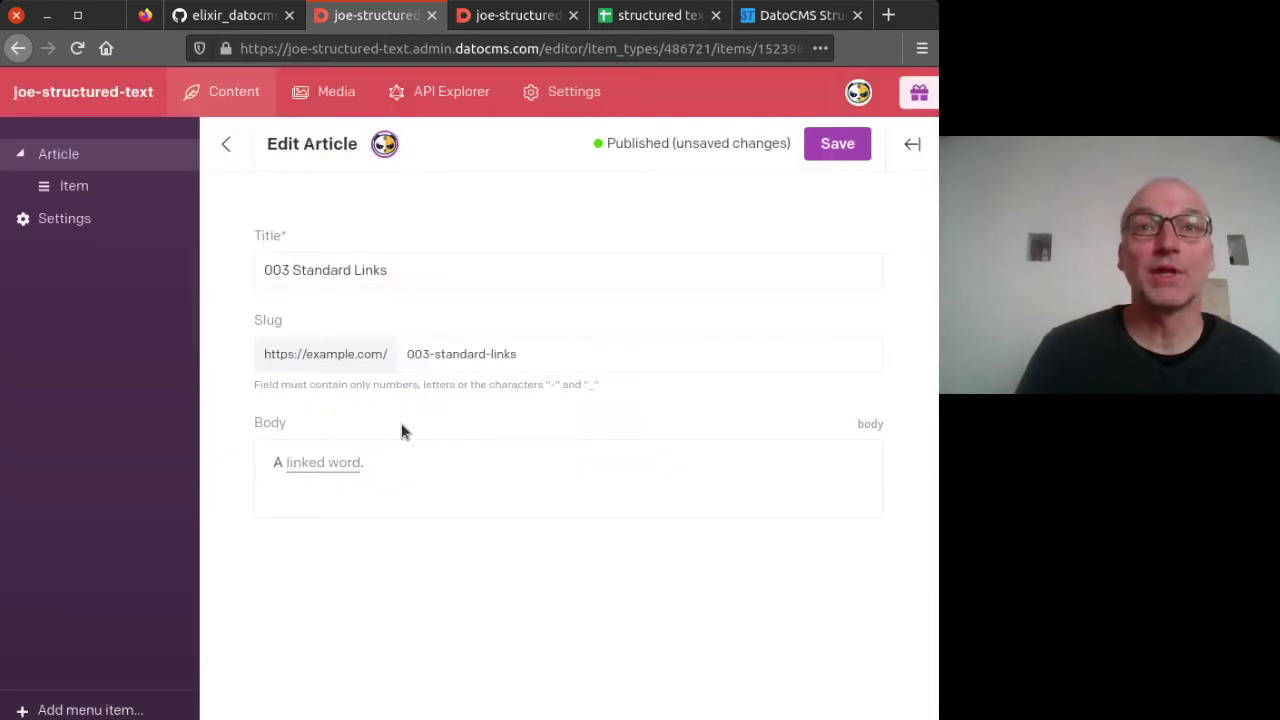
left_click(838, 145)
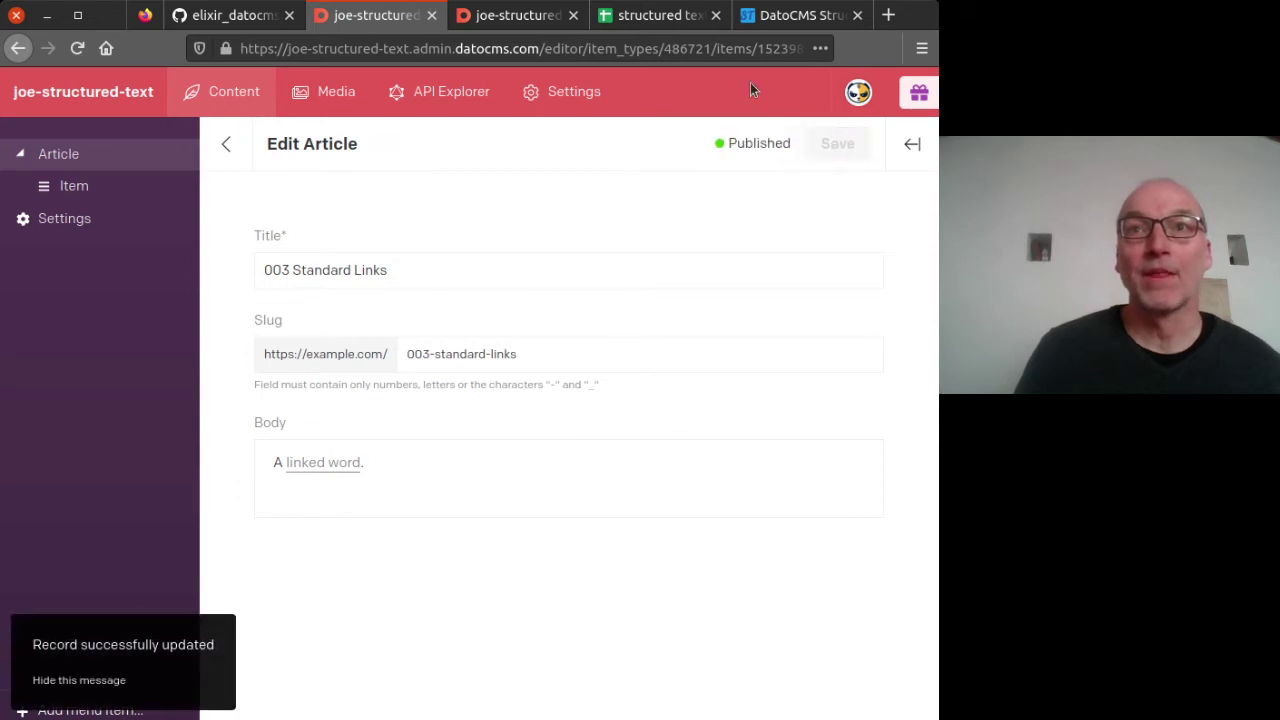
Copy the 003 Standard Links record id from its address, set the API Explorer query's id filter to "15239801" and run it.
double_click(772, 48)
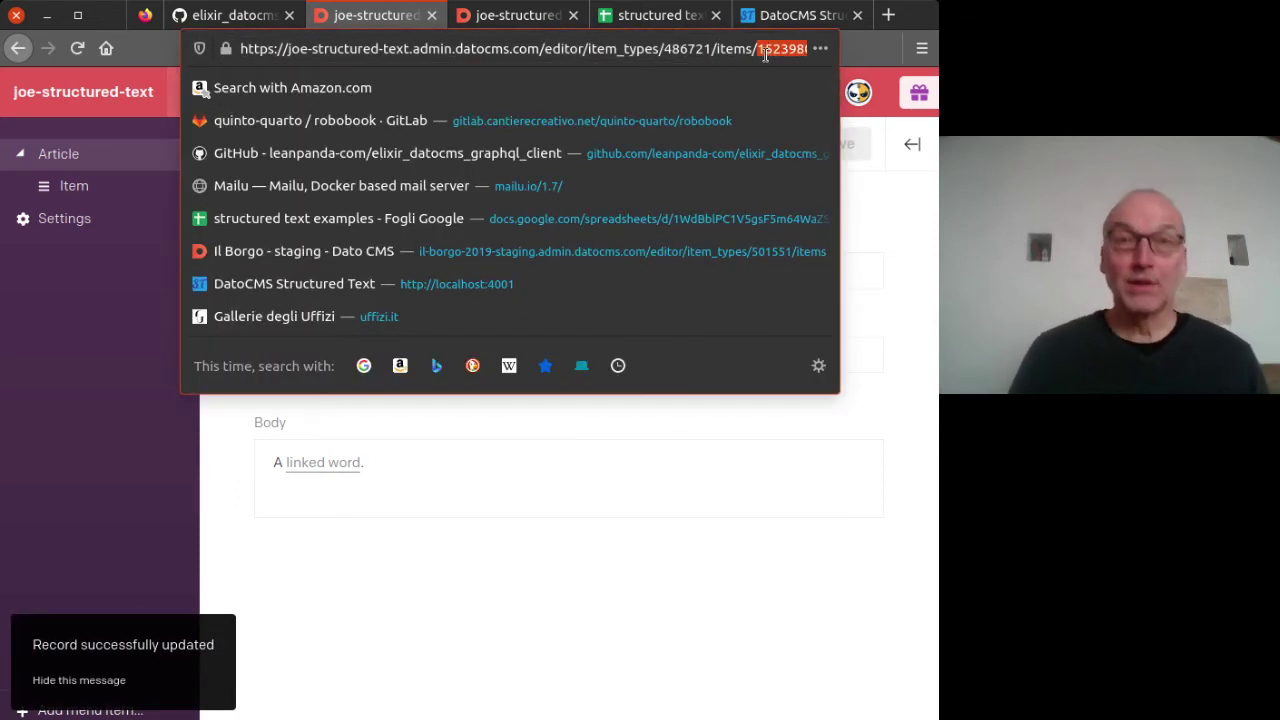
left_click(505, 17)
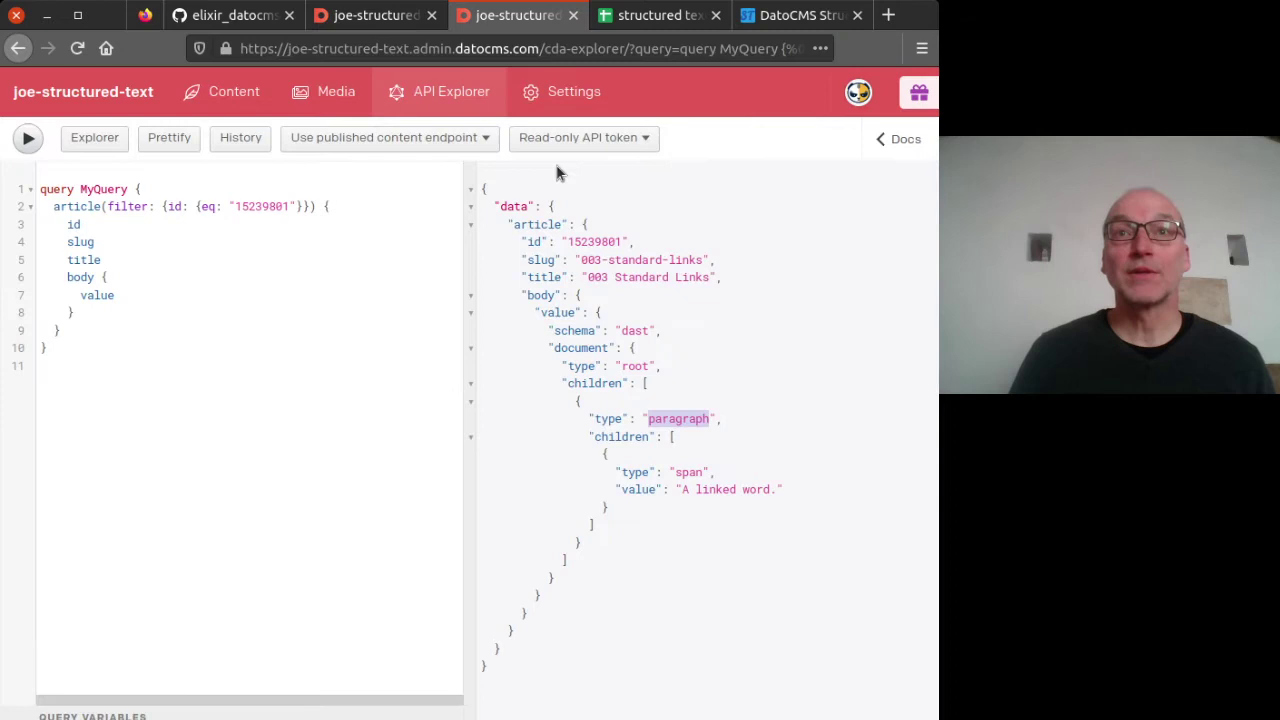
double_click(250, 207)
type("15239801")
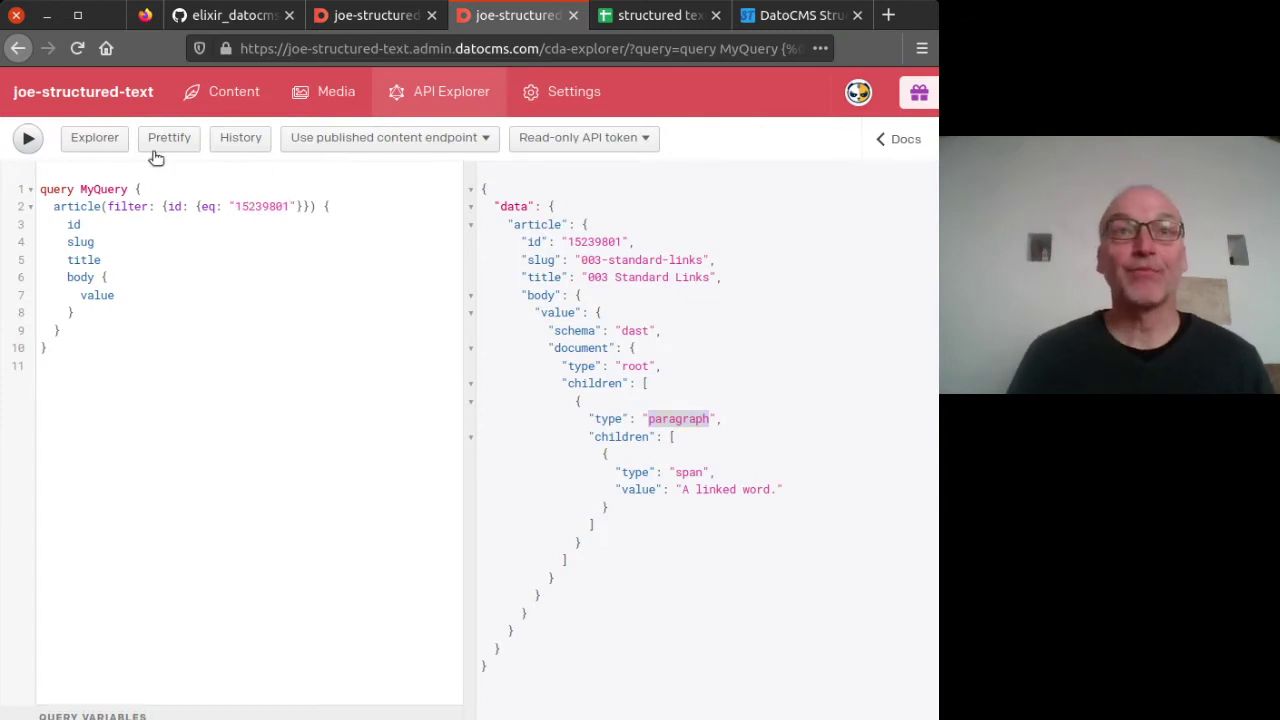
left_click(28, 139)
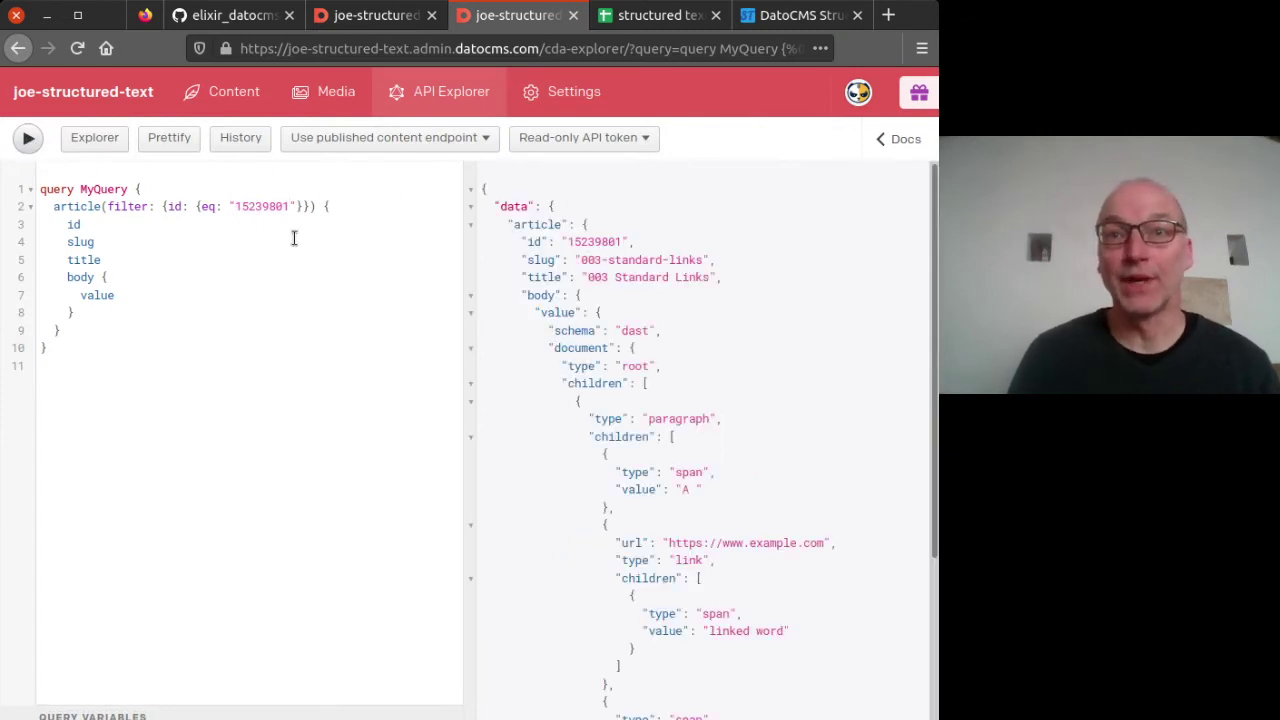
Highlight the first span node, with value "A ", among the paragraph's children in the query response.
scroll(711, 378, "down", 1)
scroll(711, 378, "down", 3)
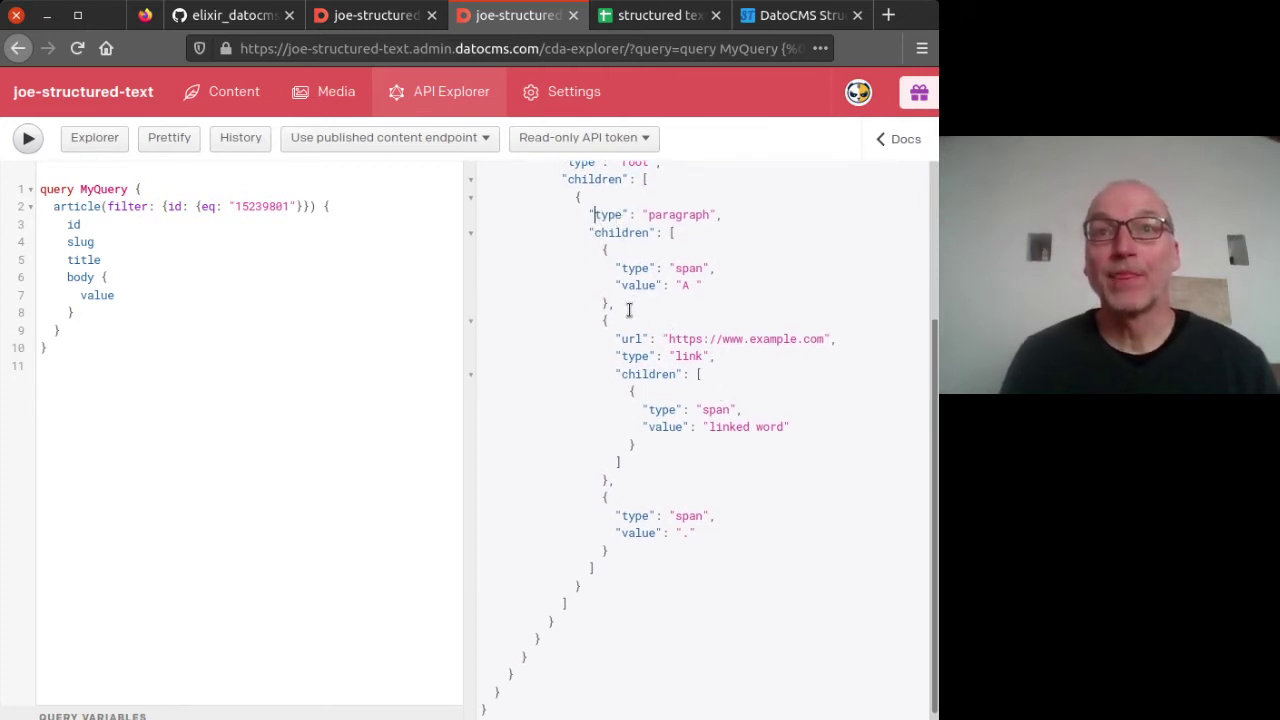
left_click_drag(625, 310, 562, 256)
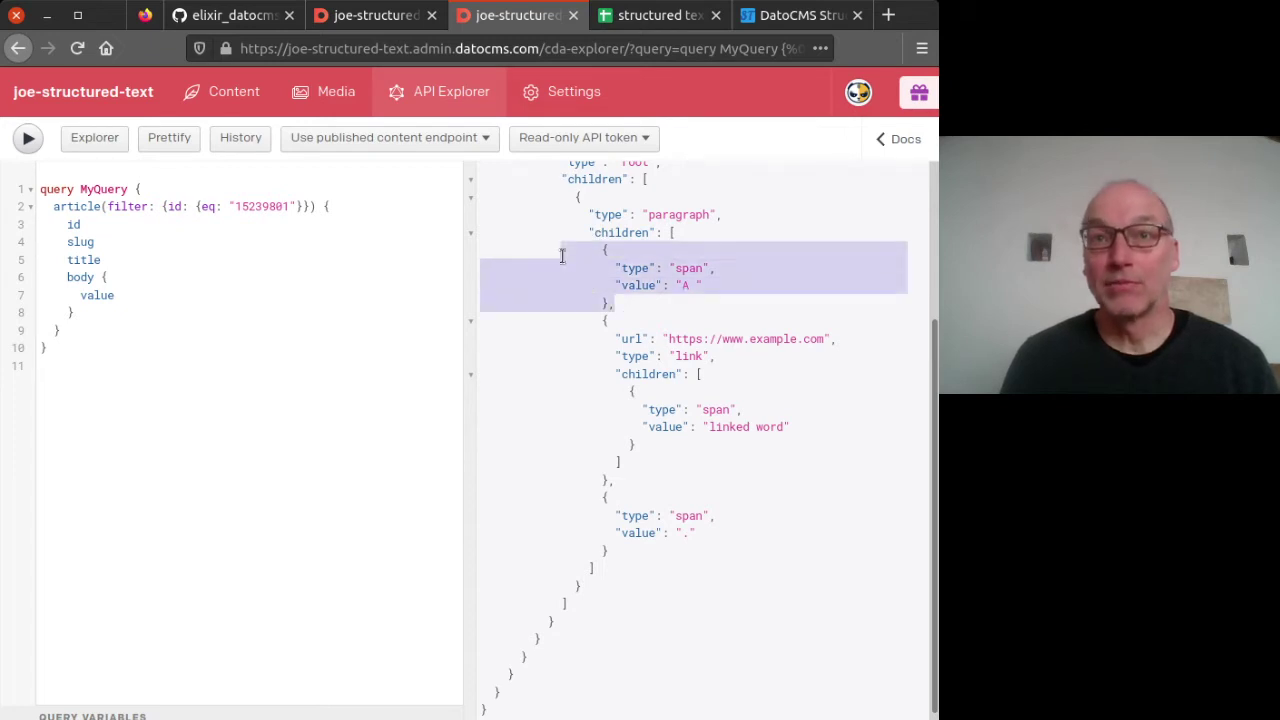
Highlight the paragraph's whole children array in the query response, and the "linked word" and "." span values within it.
left_click_drag(643, 577, 425, 247)
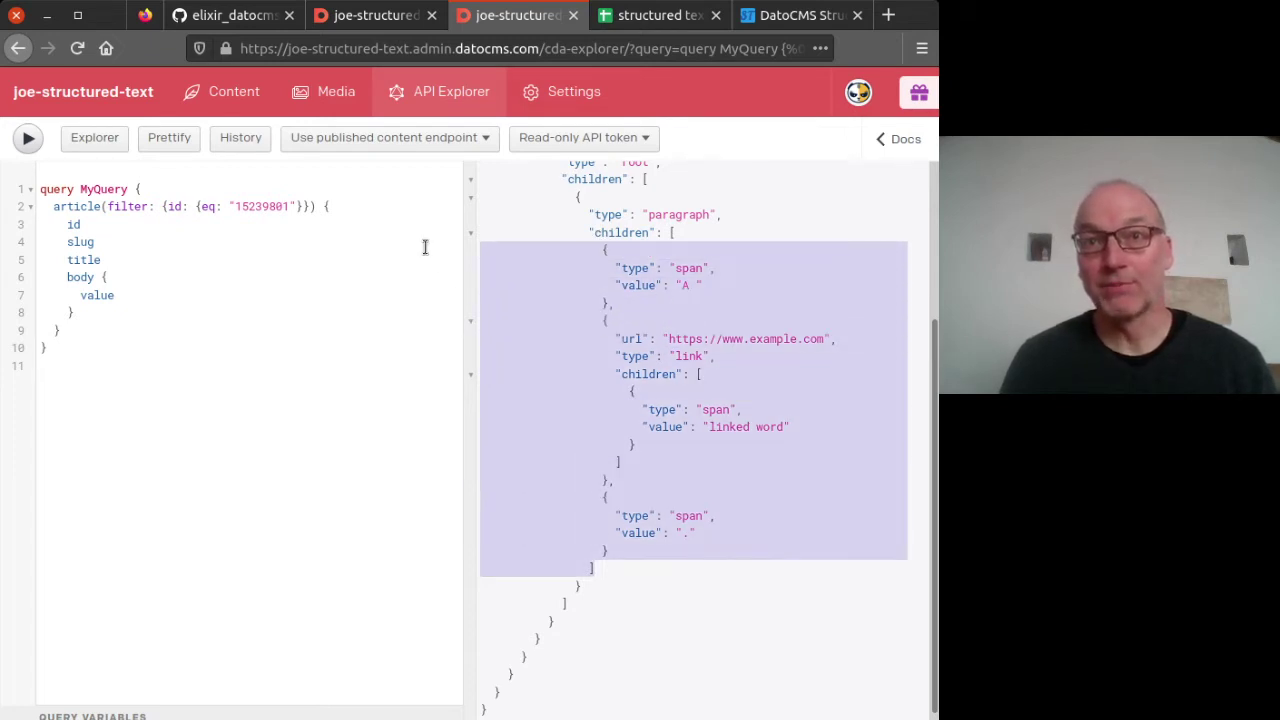
left_click(672, 285)
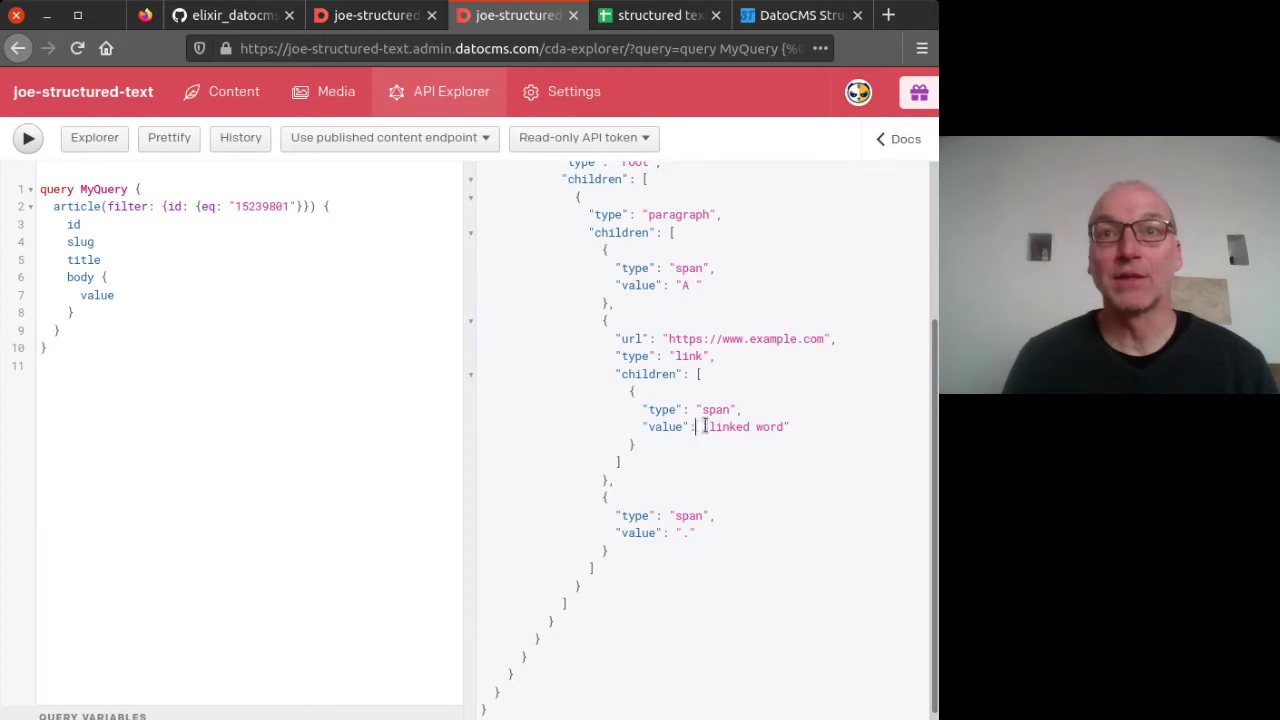
left_click_drag(700, 426, 785, 426)
left_click(688, 541)
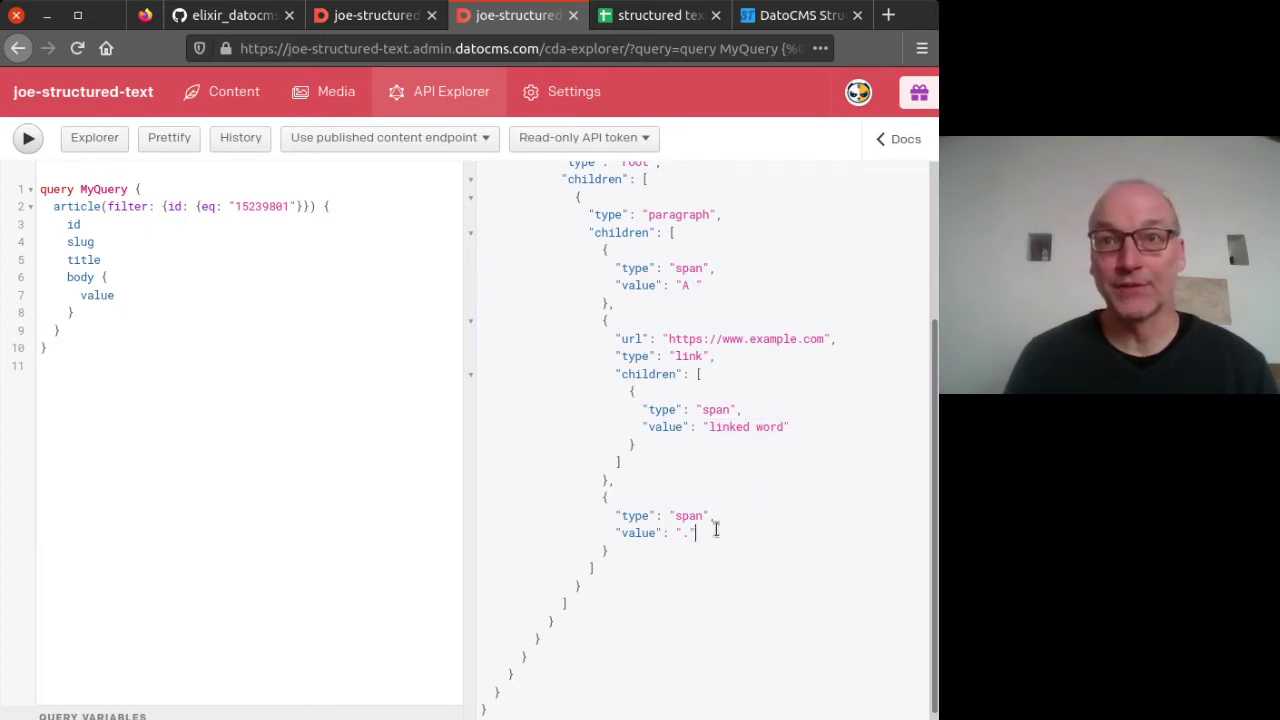
Examine the link node in the response, including its url, its type and its nested children array.
left_click_drag(614, 481, 530, 302)
left_click(690, 410)
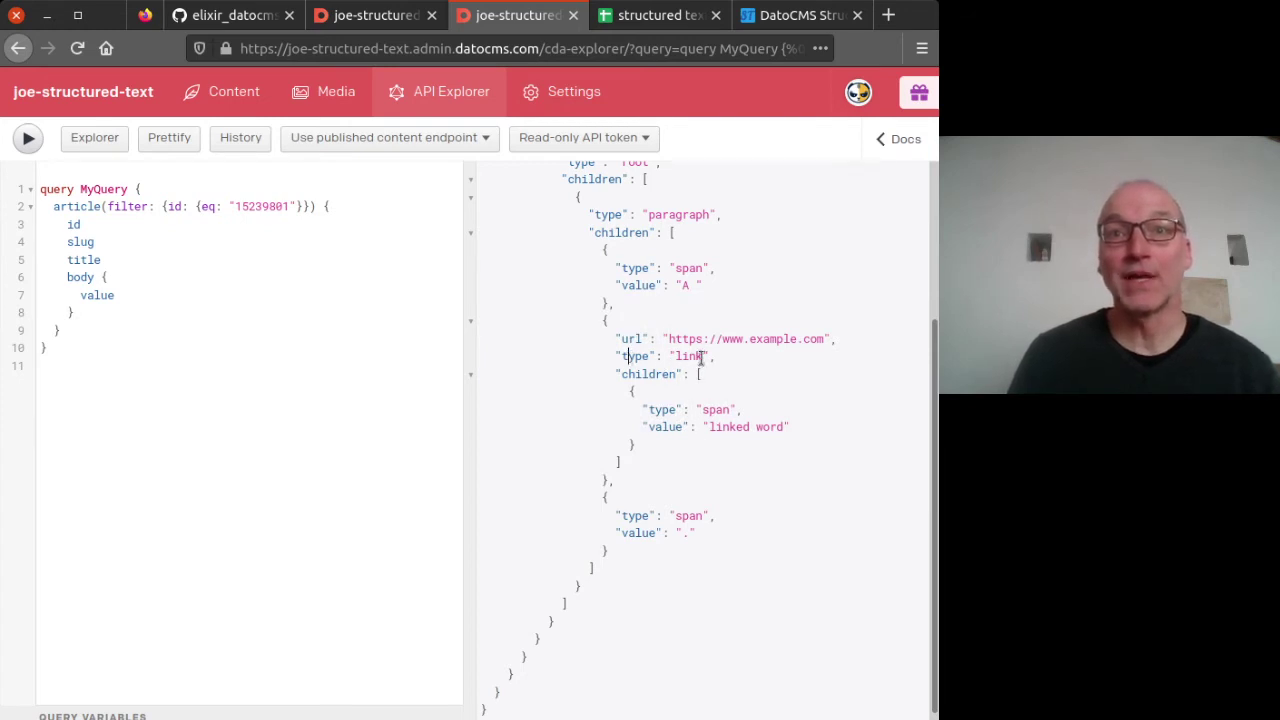
left_click(624, 339)
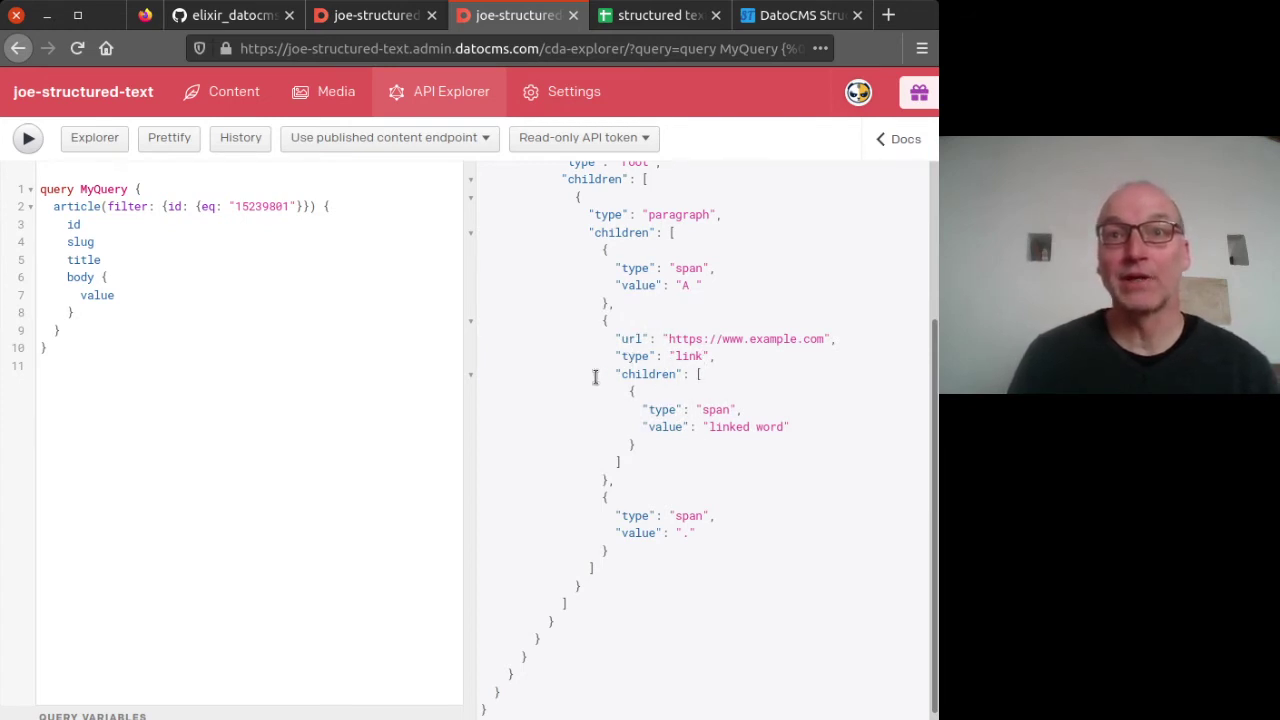
left_click_drag(596, 374, 710, 461)
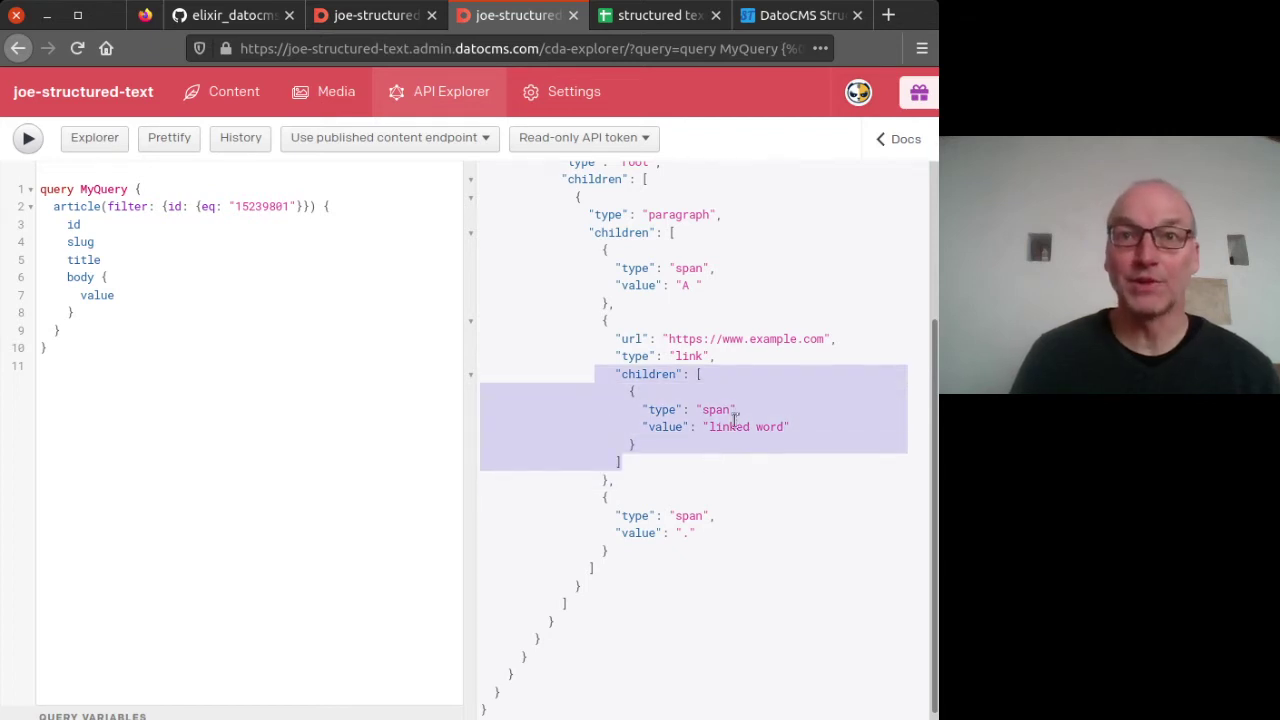
left_click(736, 427)
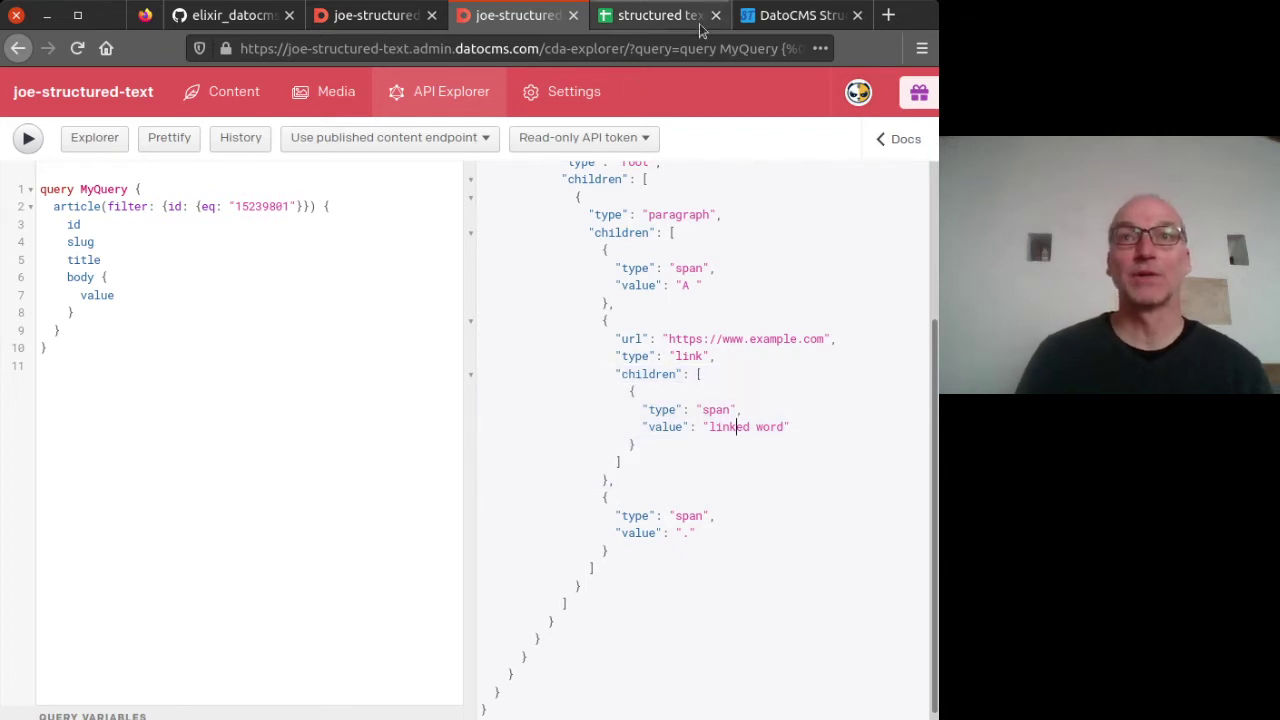
Open the 003 Standard Links article on the localhost:4001 site, follow its "linked word" link, and return to the site's home page.
left_click(772, 22)
left_click(82, 115)
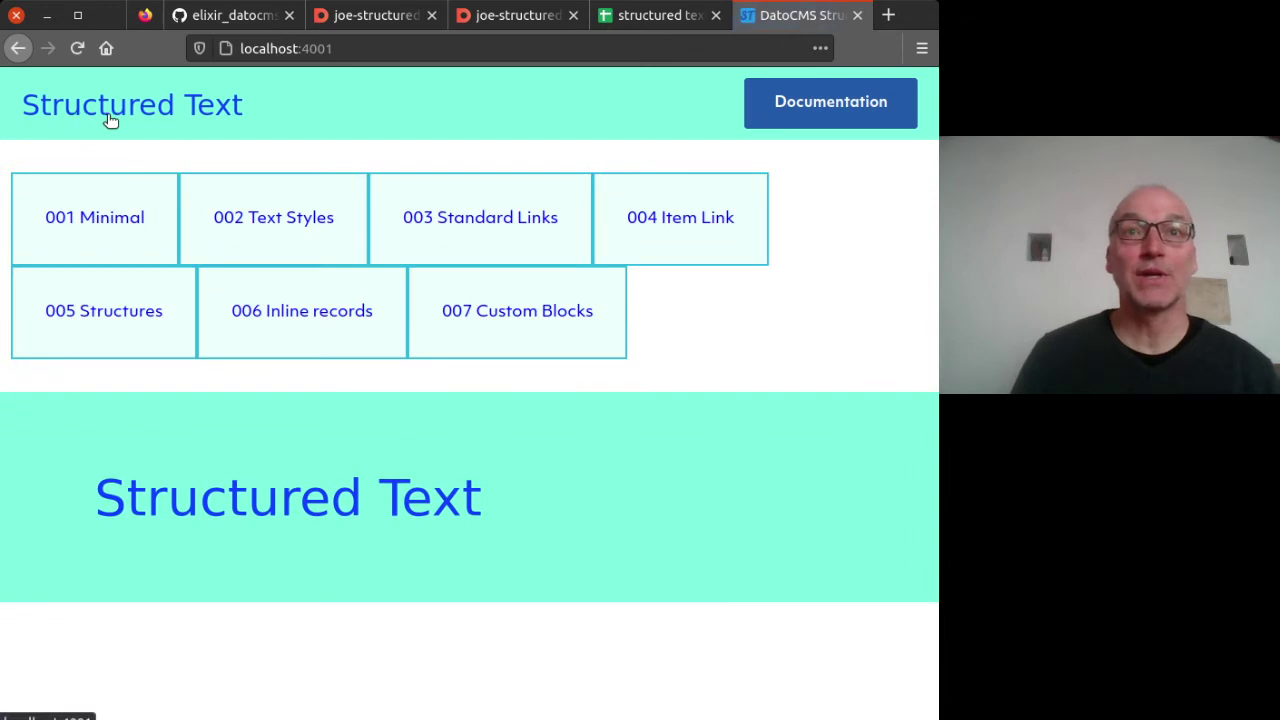
left_click(534, 233)
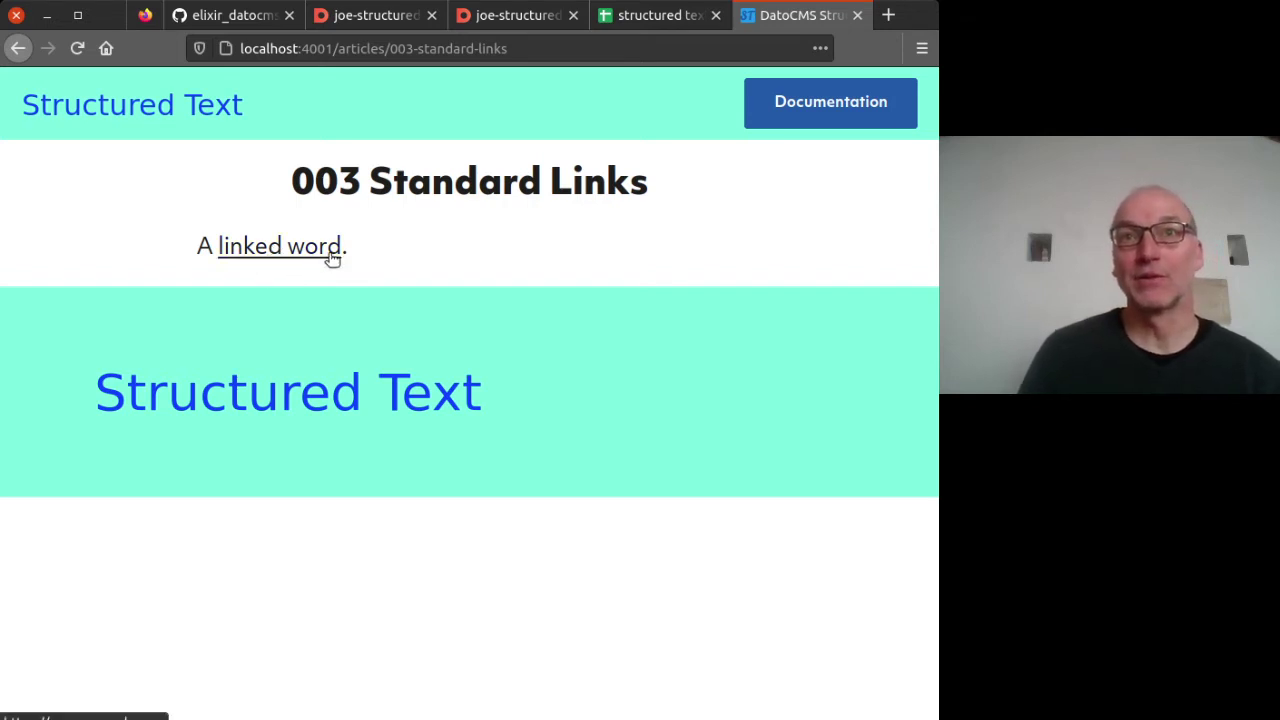
left_click(292, 260)
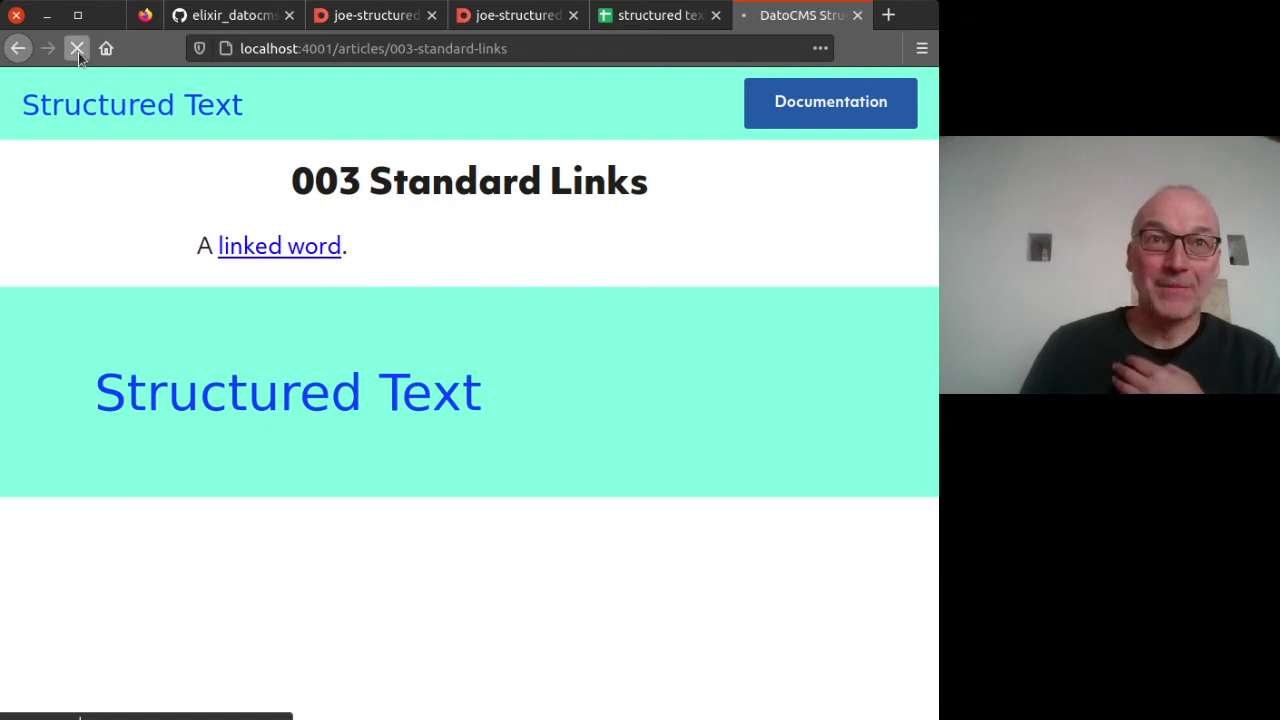
left_click(157, 112)
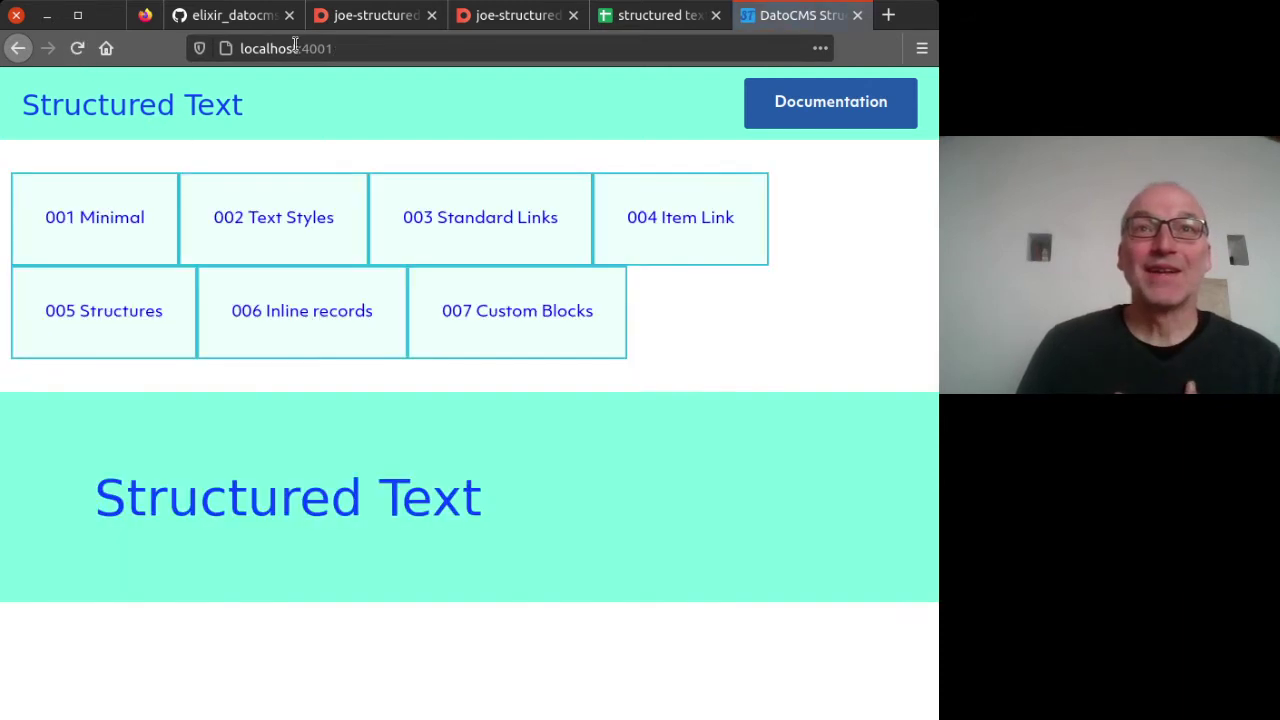
Return to the Article collection in the content editor and open the 004 Item Link record.
left_click(378, 18)
left_click(226, 144)
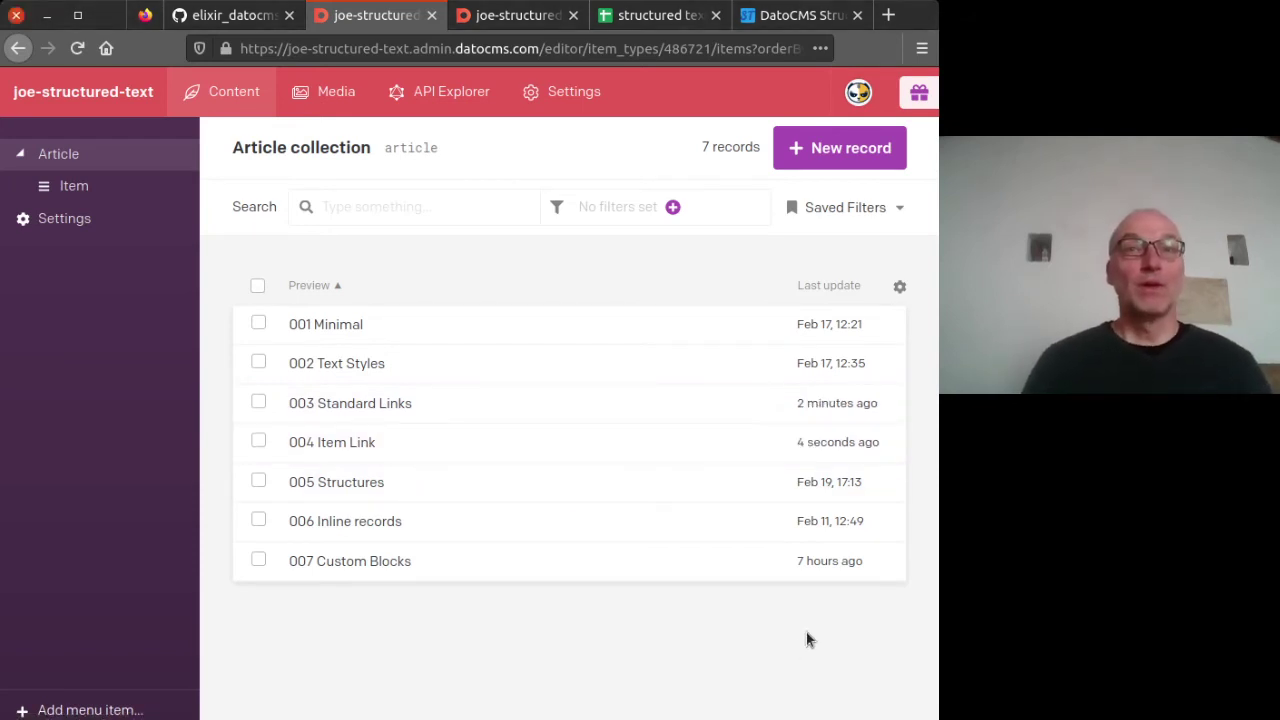
left_click(337, 446)
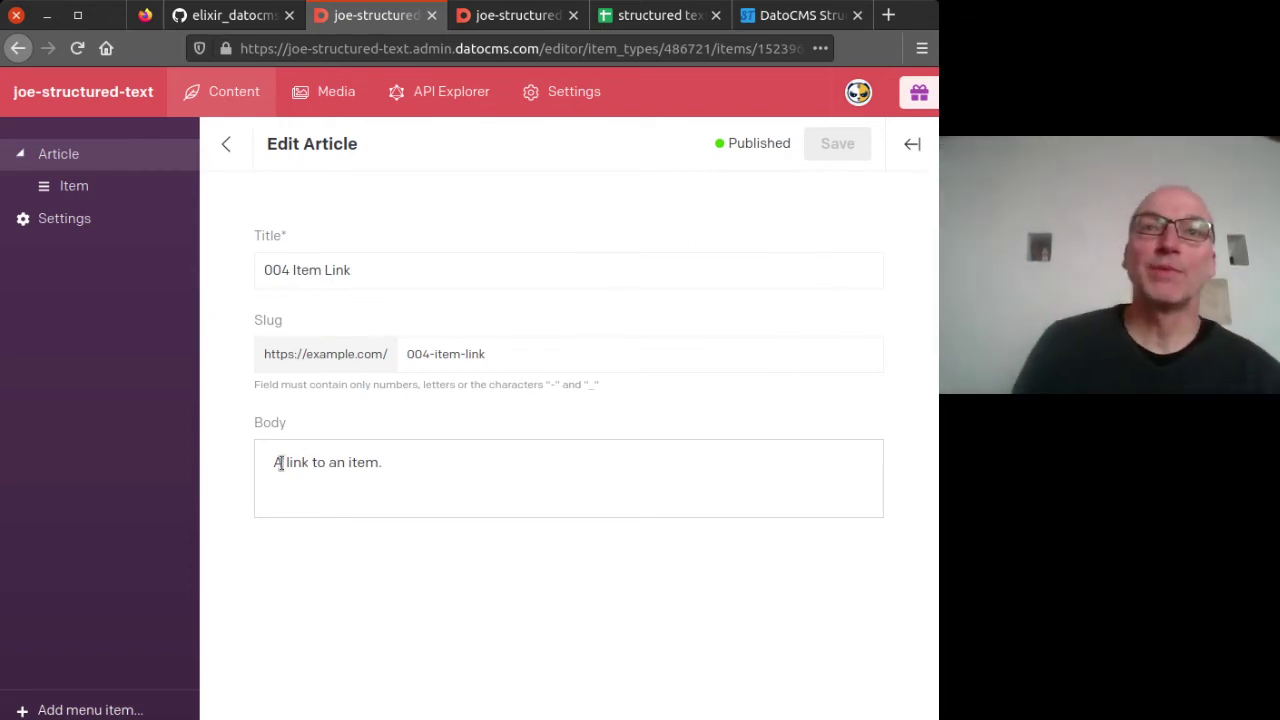
Link the word "link" in the body to the existing DatoCMS Item record "The item title".
double_click(291, 463)
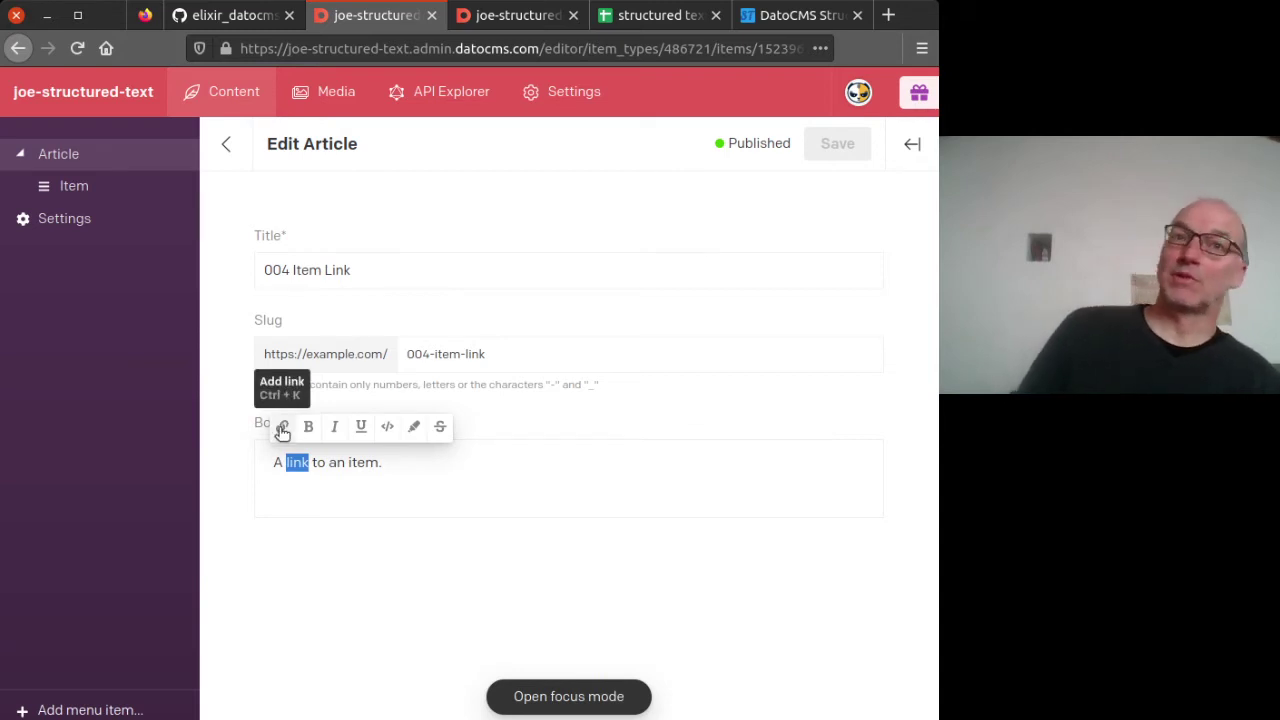
left_click(283, 430)
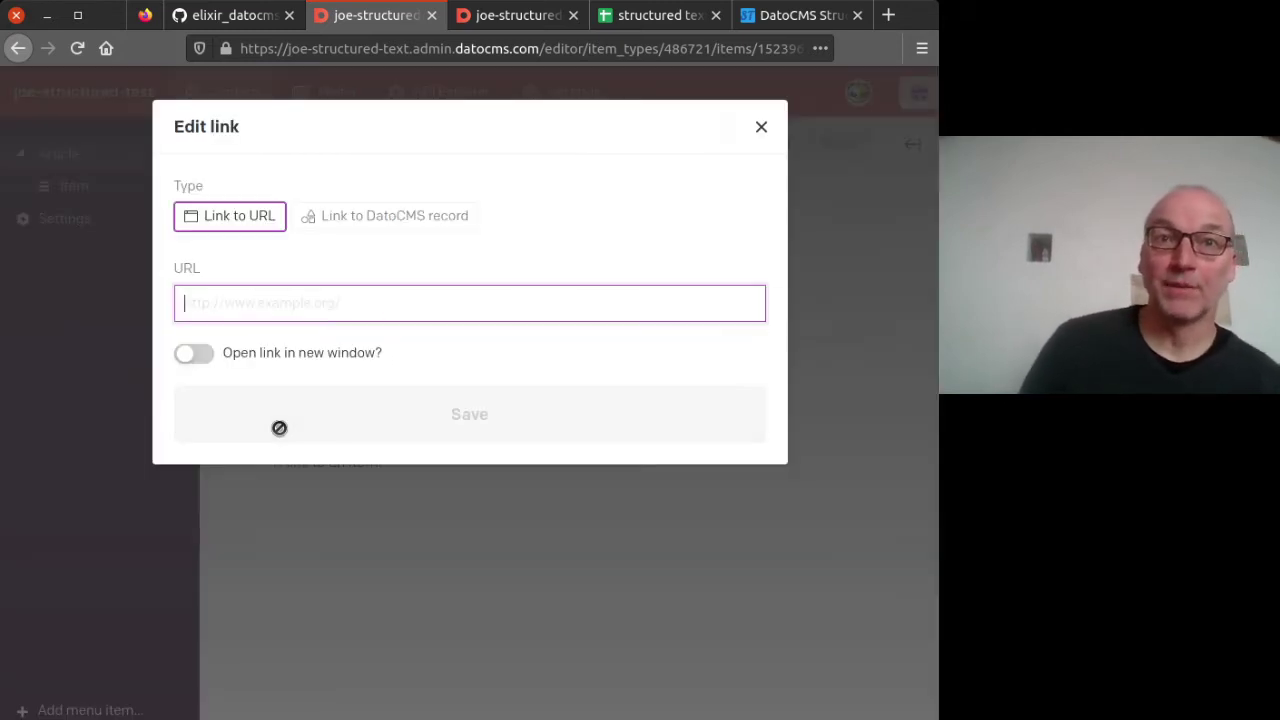
left_click(398, 218)
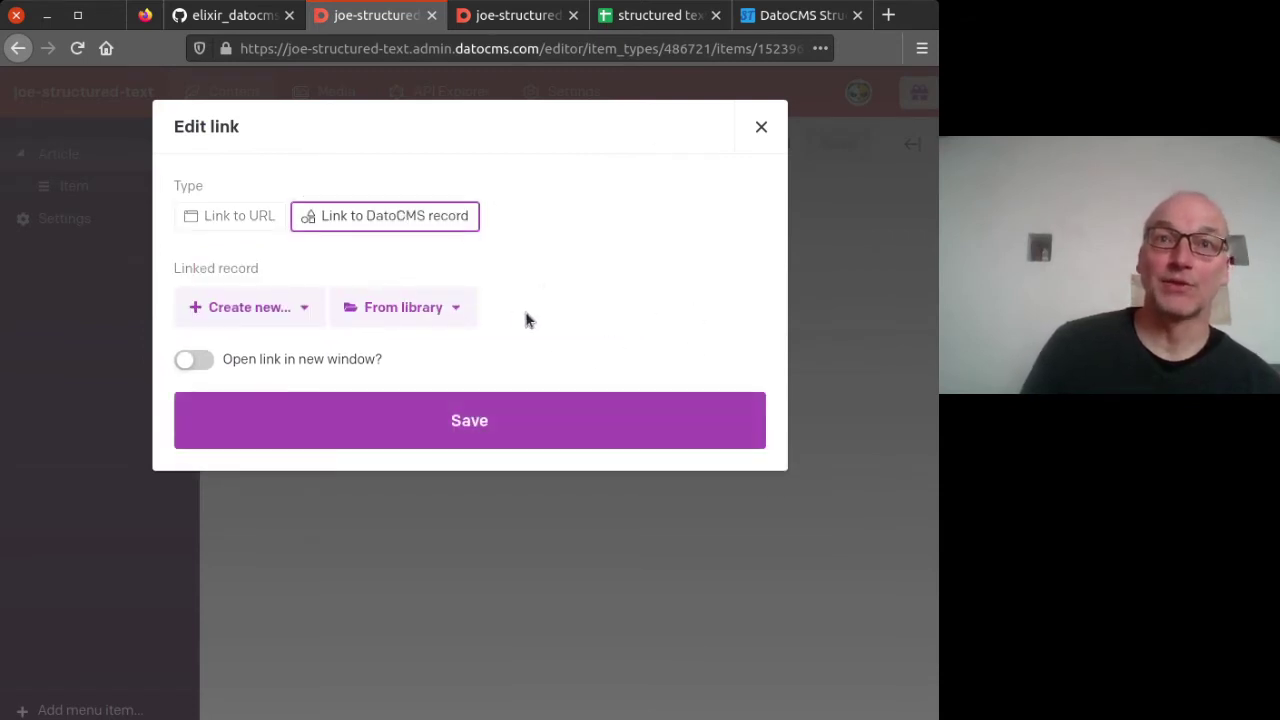
left_click(385, 309)
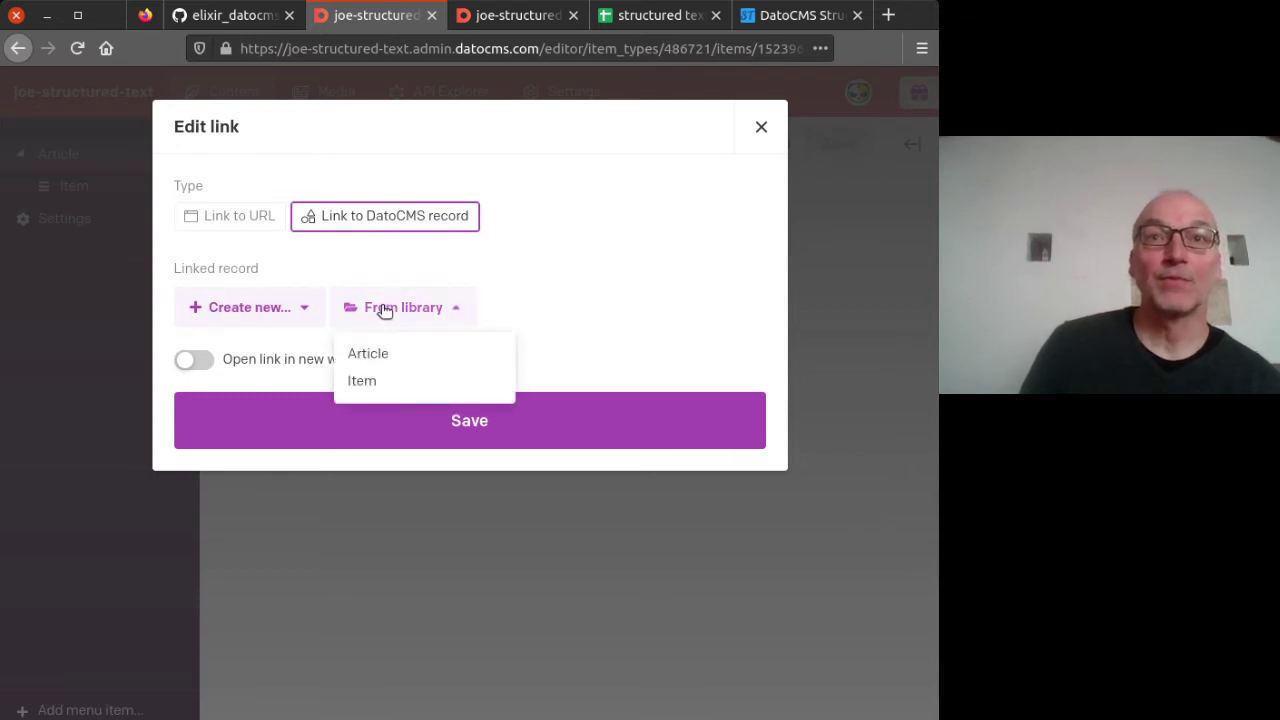
left_click(383, 384)
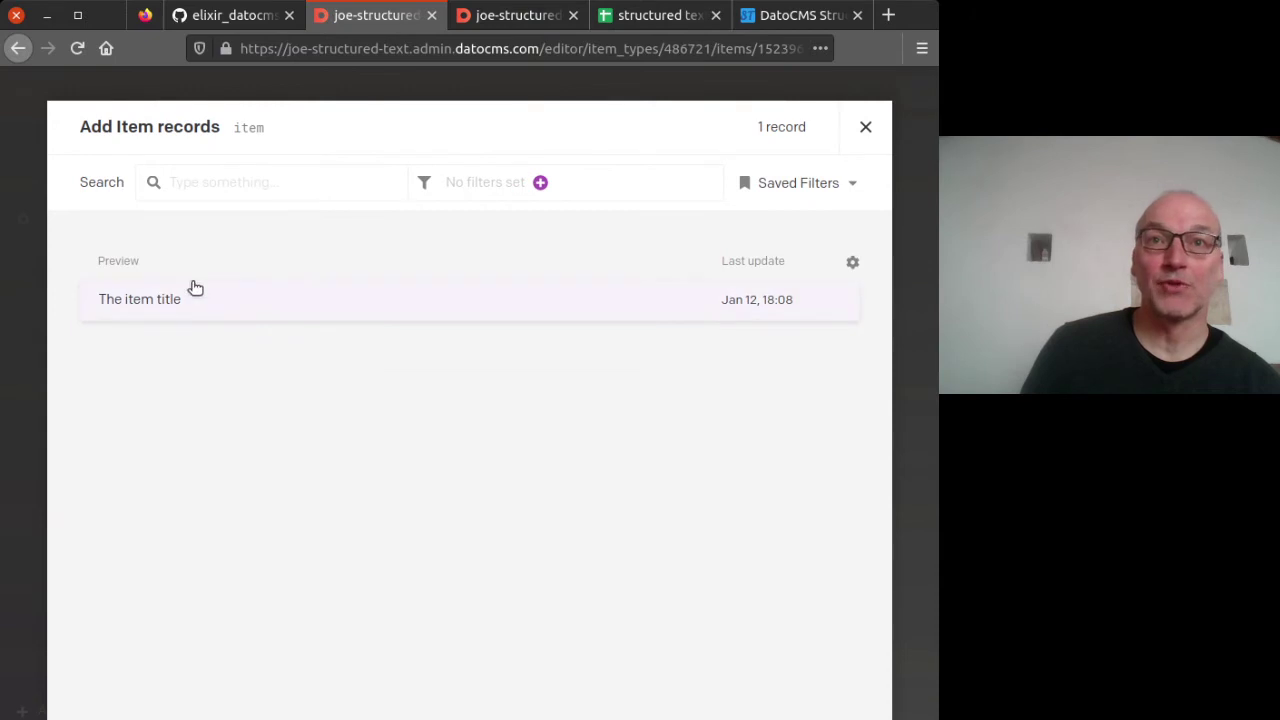
left_click(152, 301)
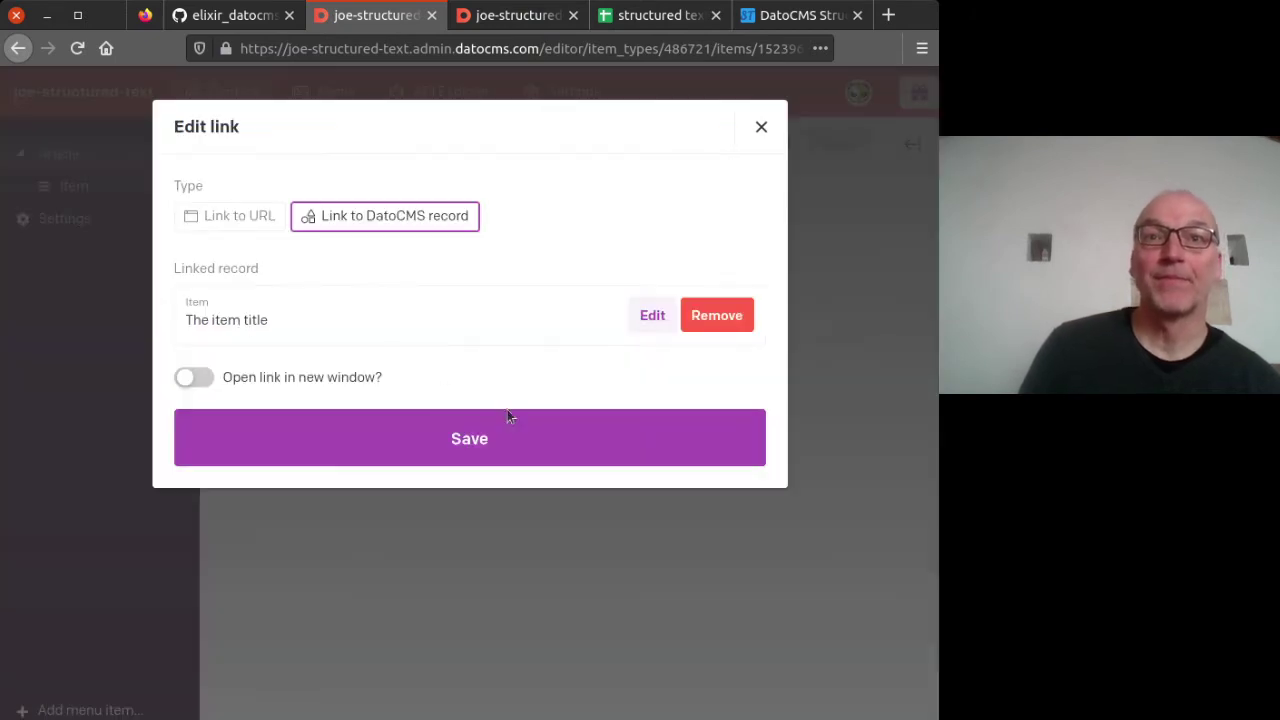
left_click(494, 440)
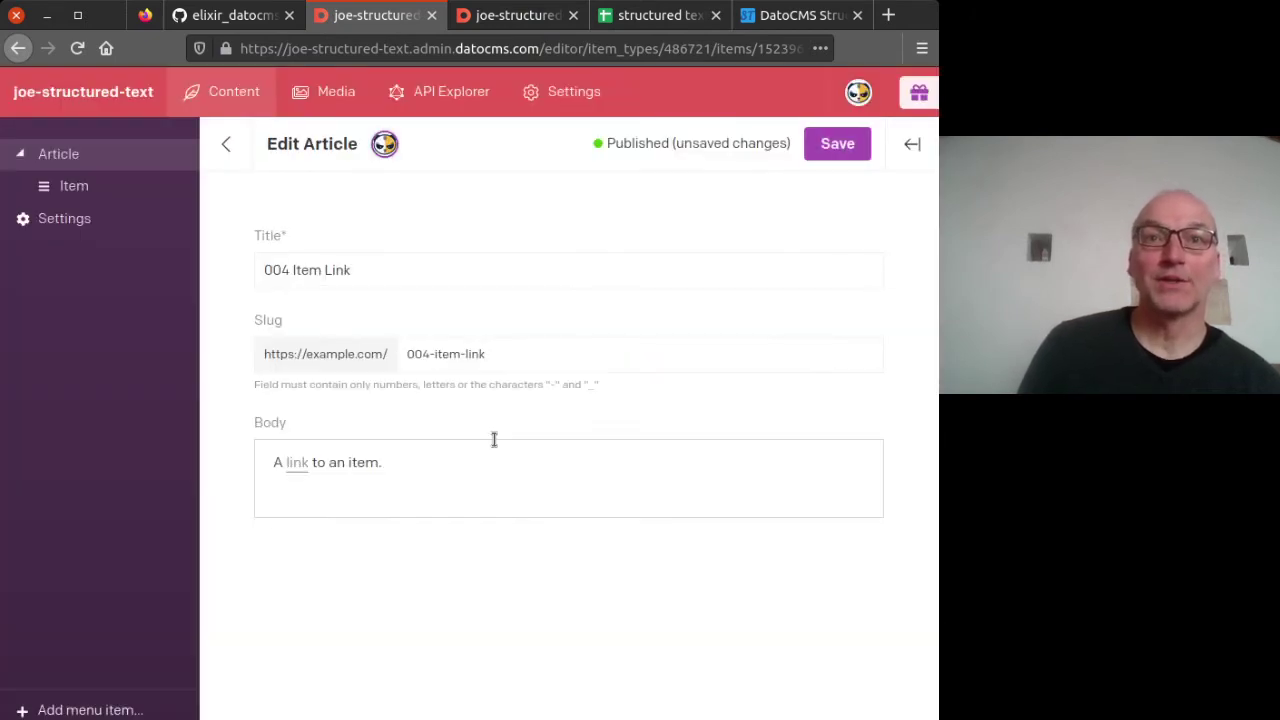
Check the target record of the body's link and save the 004 Item Link article.
mouse_move(299, 473)
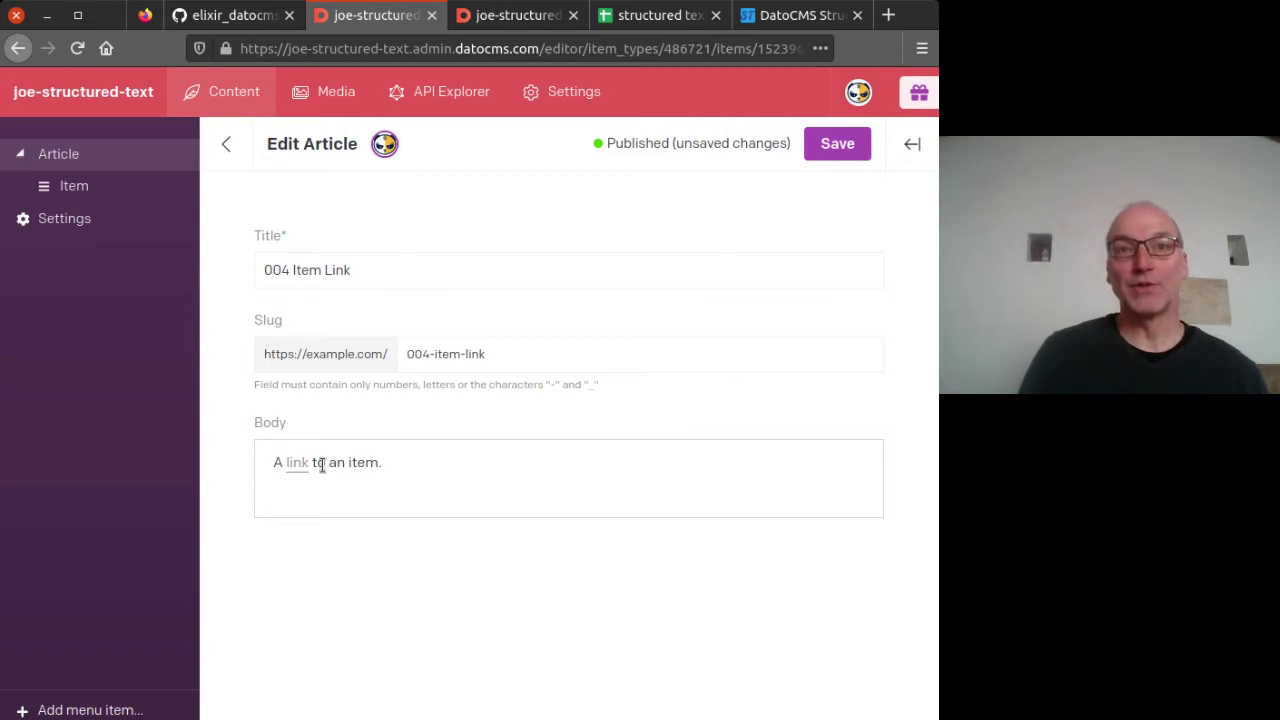
mouse_move(297, 465)
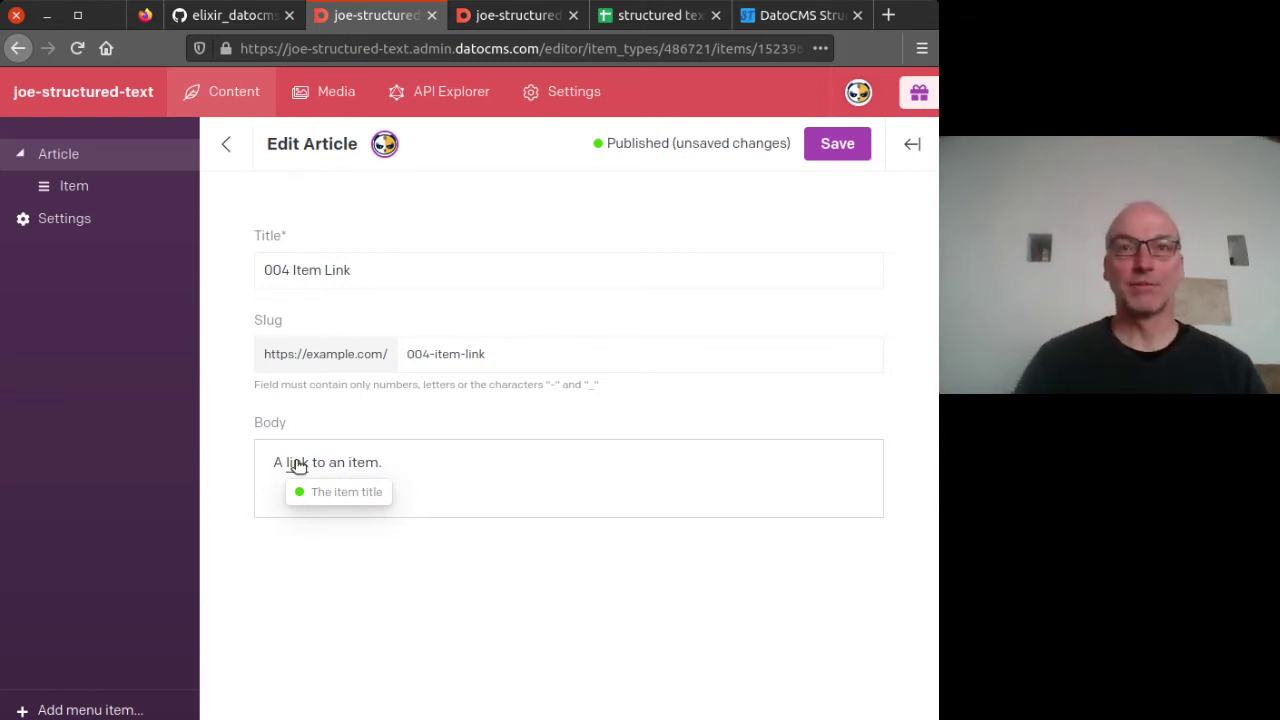
left_click(86, 190)
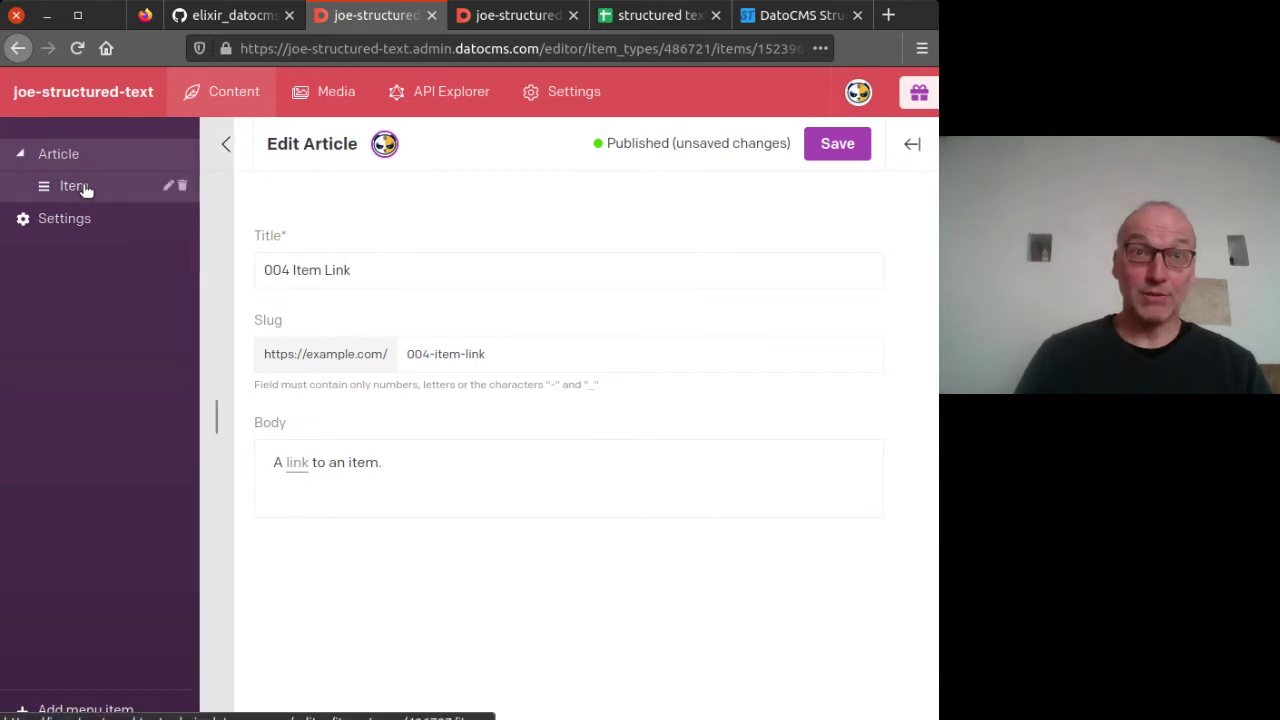
left_click(254, 483)
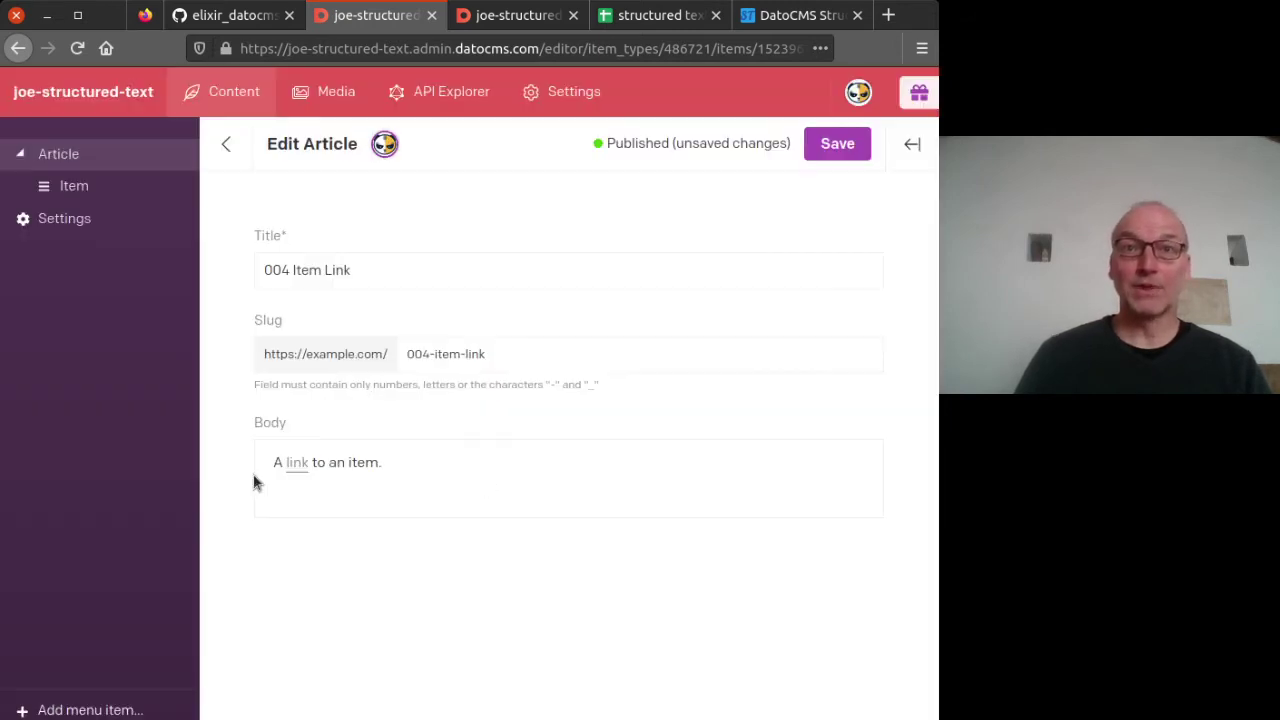
left_click(832, 148)
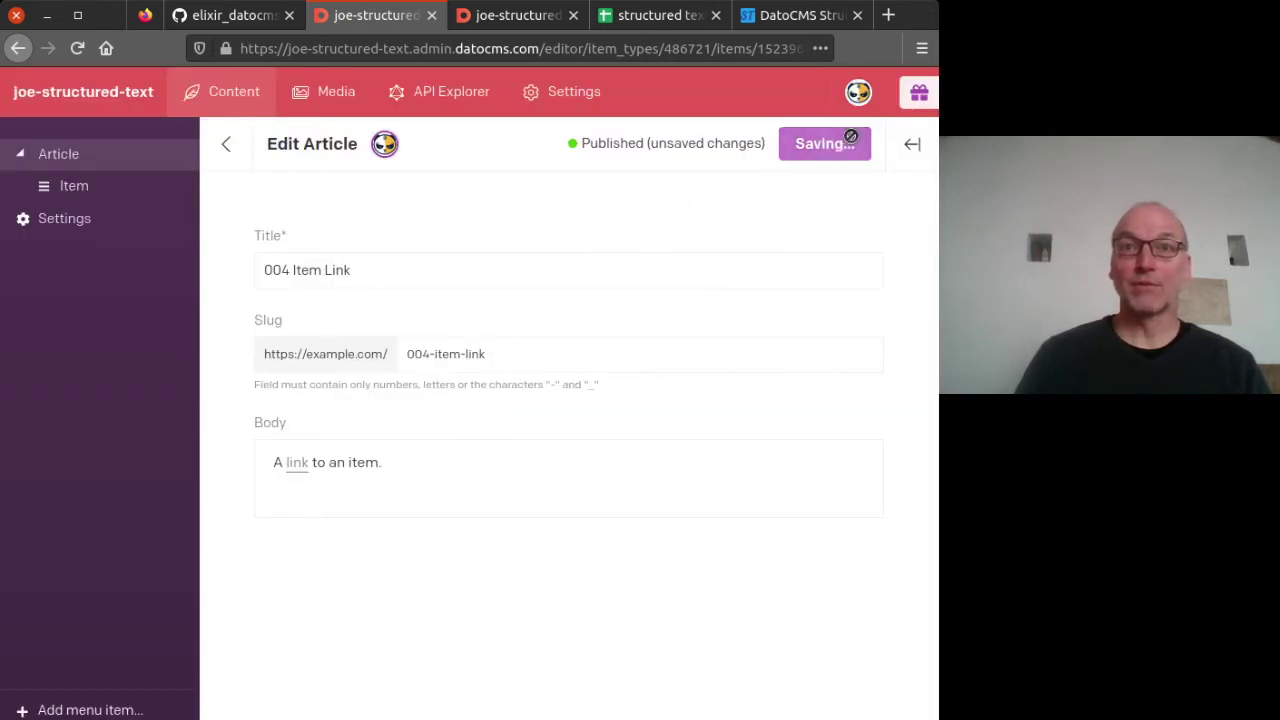
Open "The item title" record from the Item collection and examine its title, slug and body fields.
left_click(66, 196)
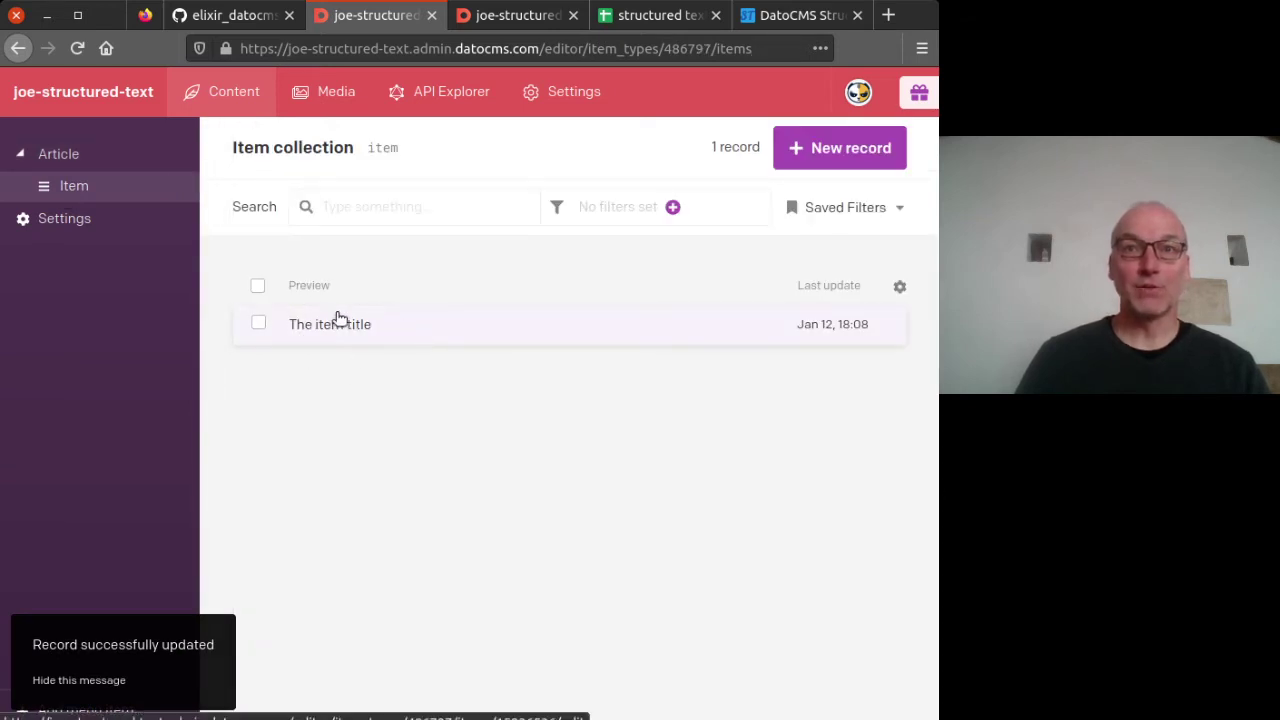
left_click(350, 323)
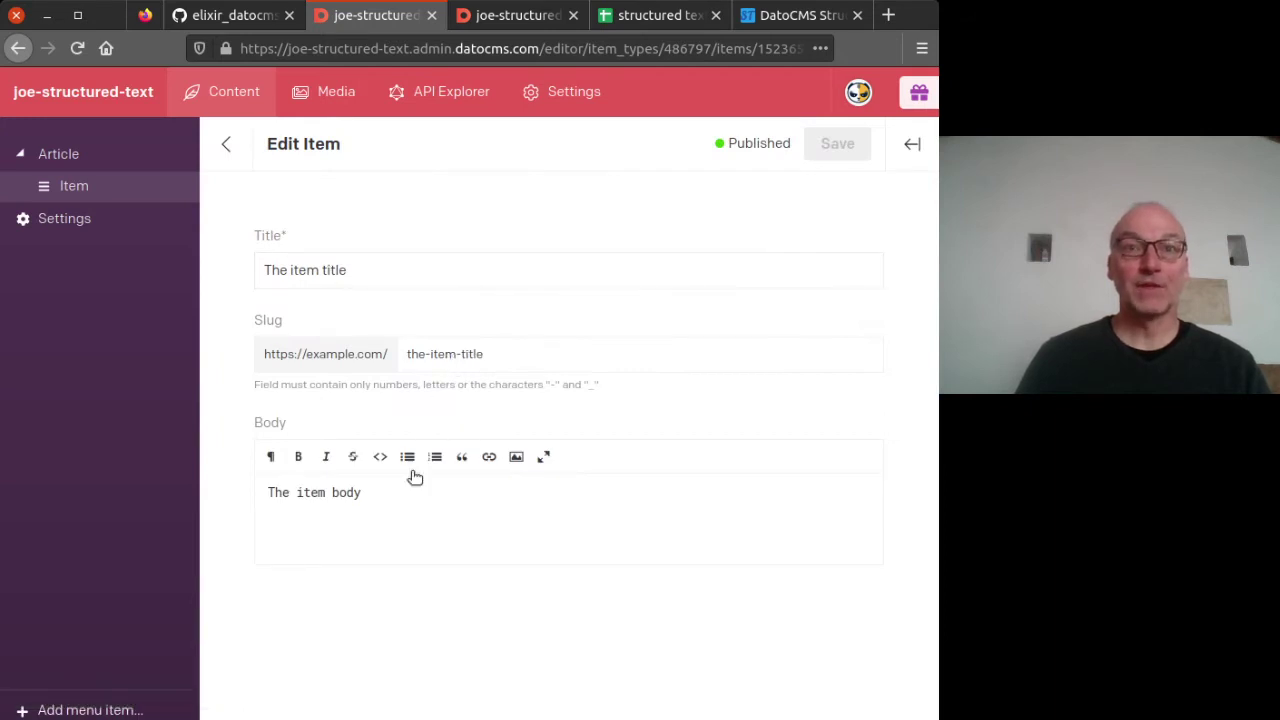
left_click_drag(364, 493, 274, 476)
left_click(367, 492)
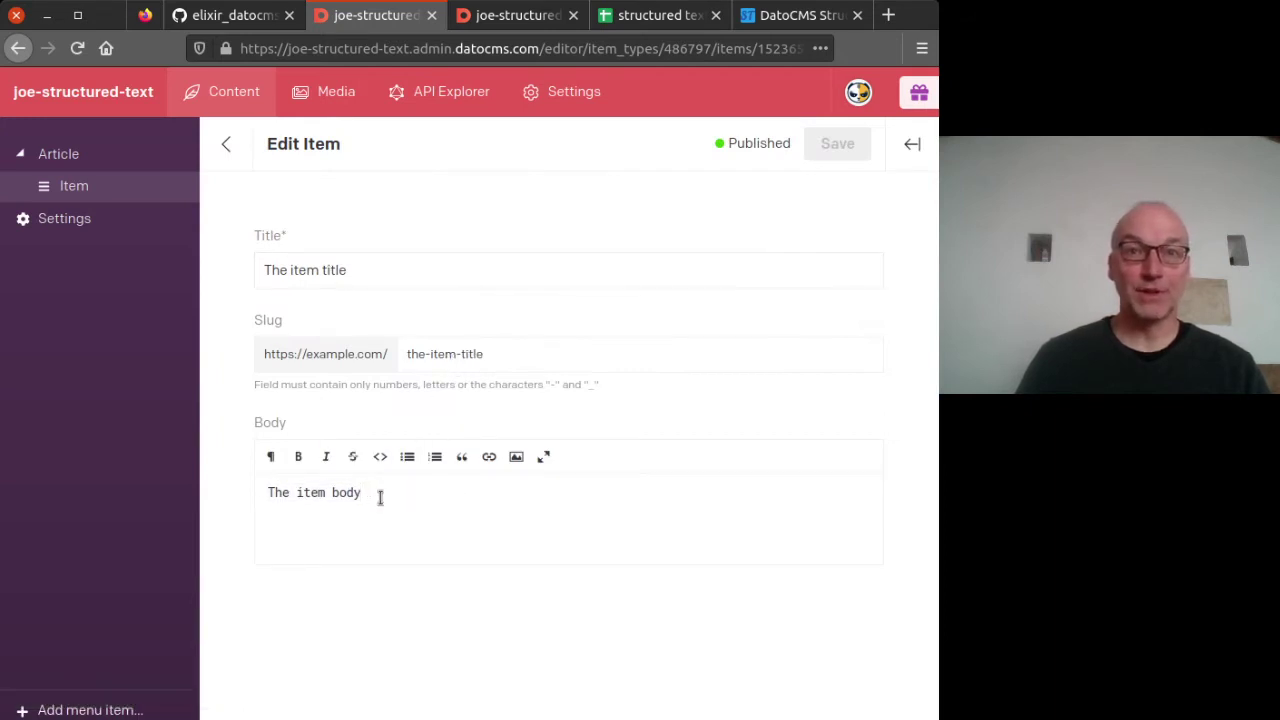
Return to the Article collection and sort its records by Preview in ascending order.
left_click(74, 150)
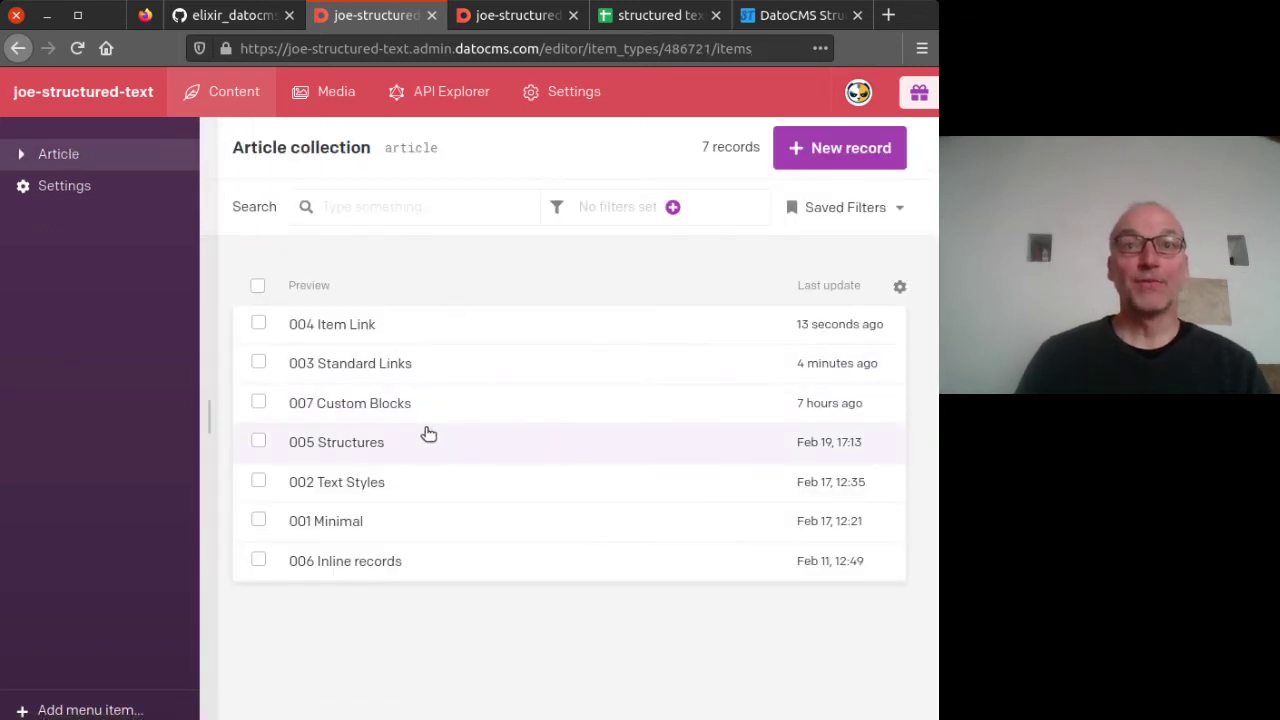
left_click(314, 286)
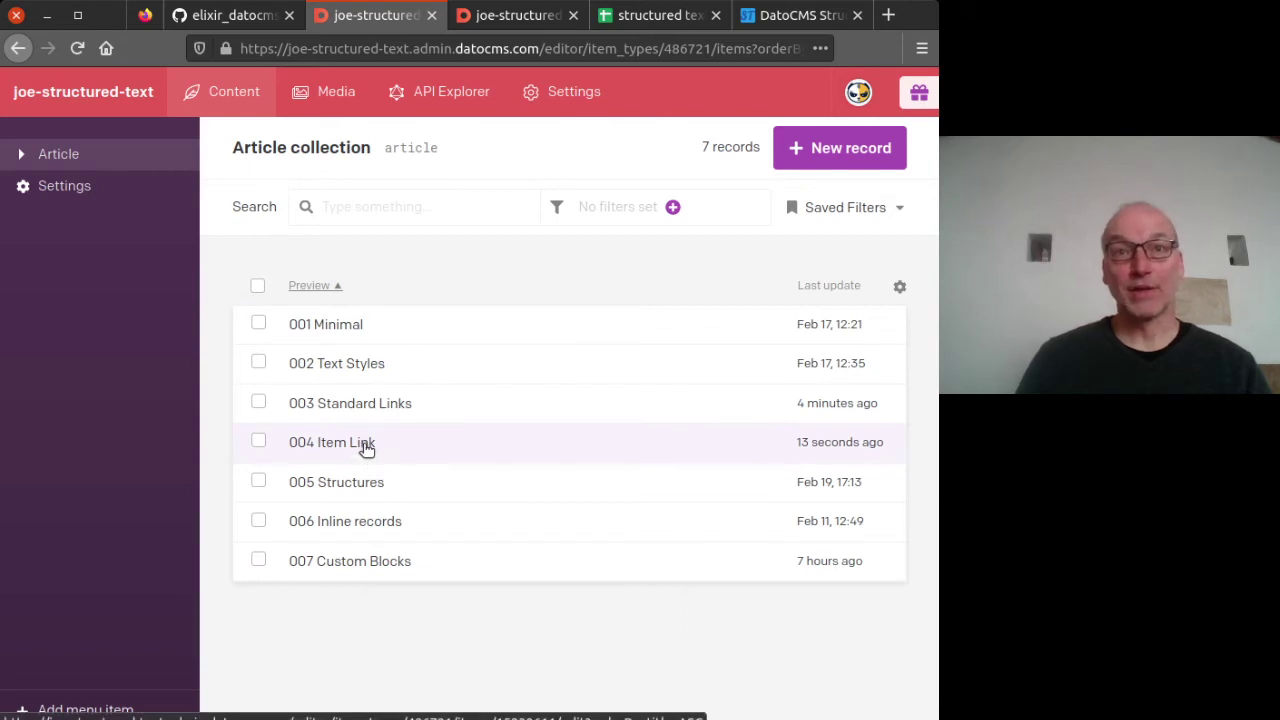
Try using "486721" from the Article collection's address as the API Explorer query's id filter, and return to the collection.
double_click(692, 49)
key("ctrl+c")
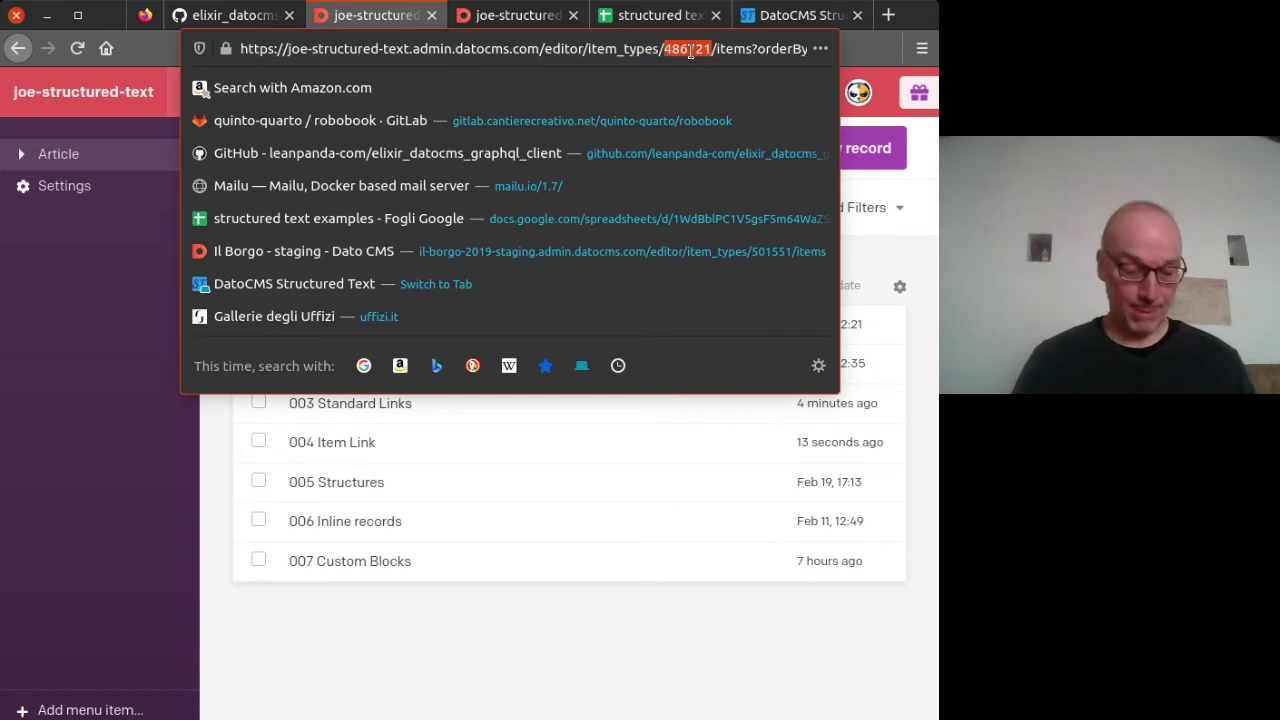
left_click(515, 15)
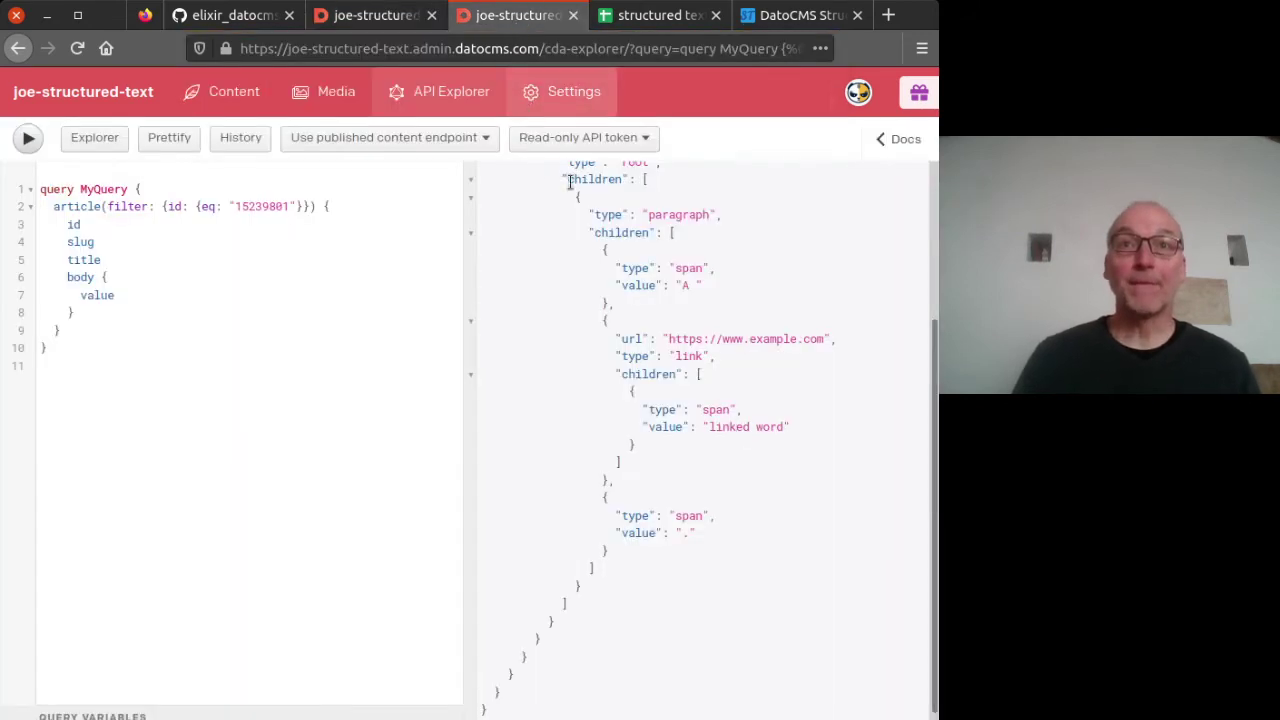
double_click(252, 206)
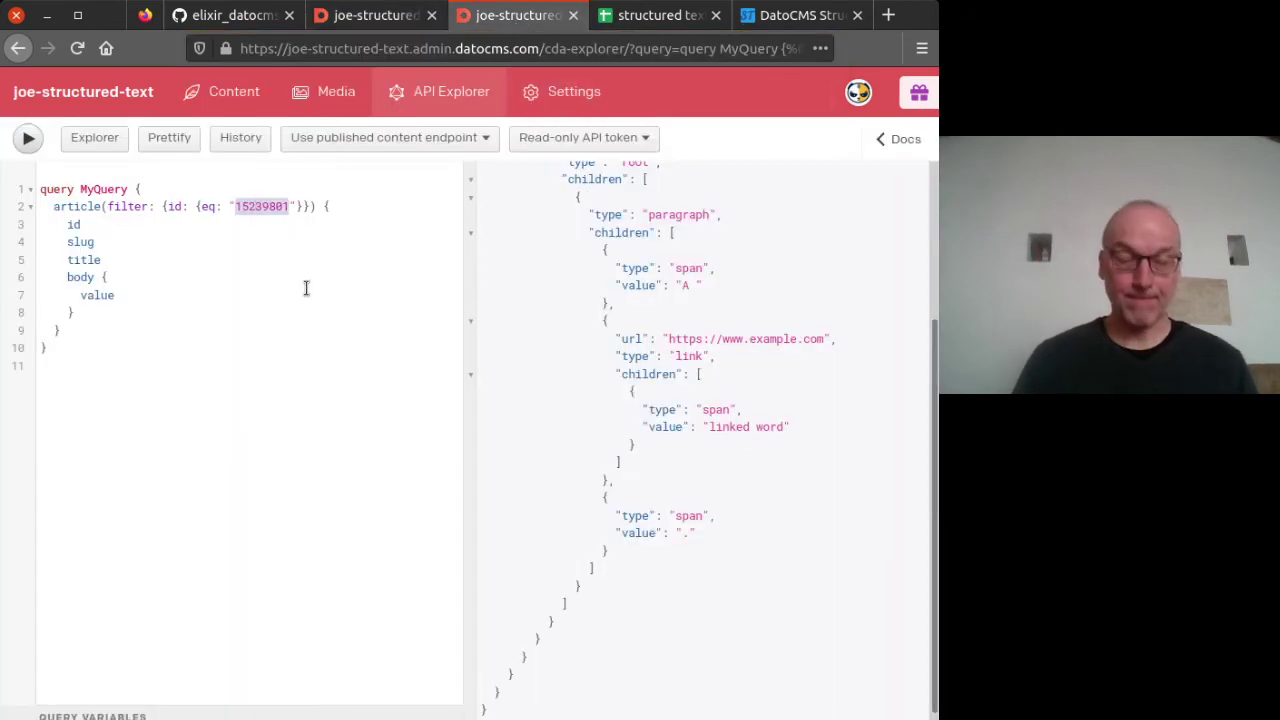
key("ctrl+v")
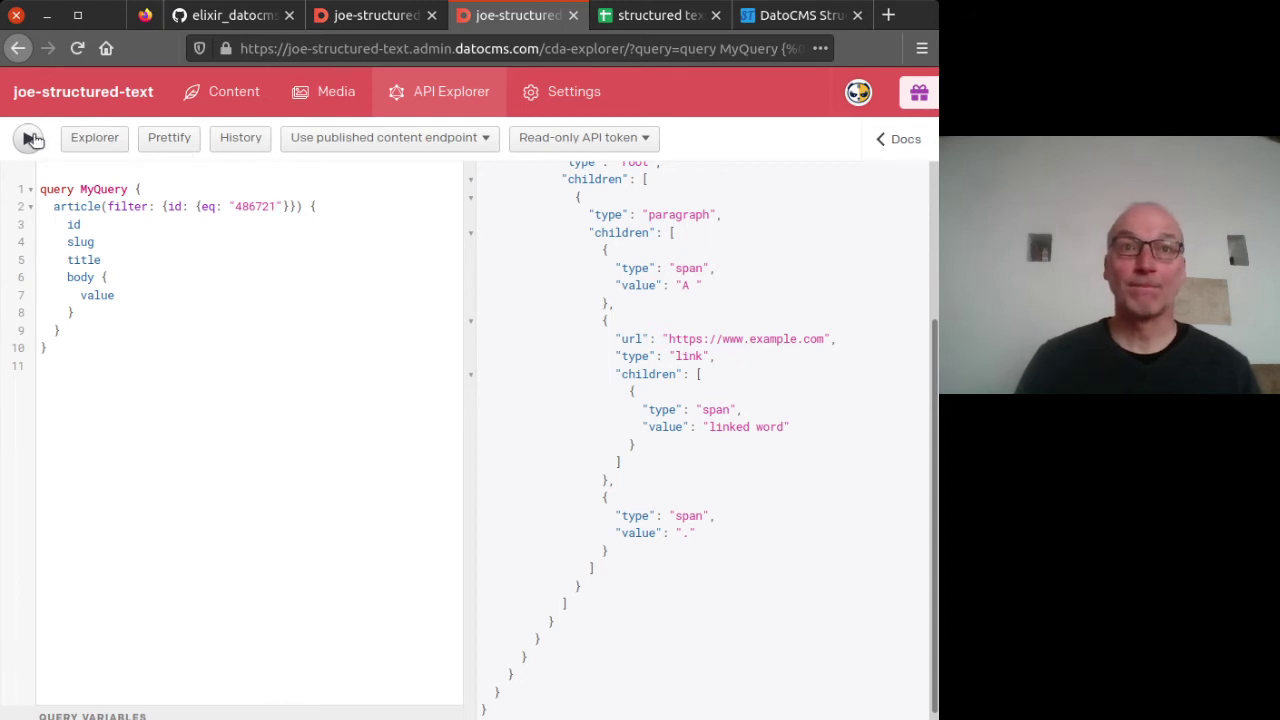
left_click(370, 15)
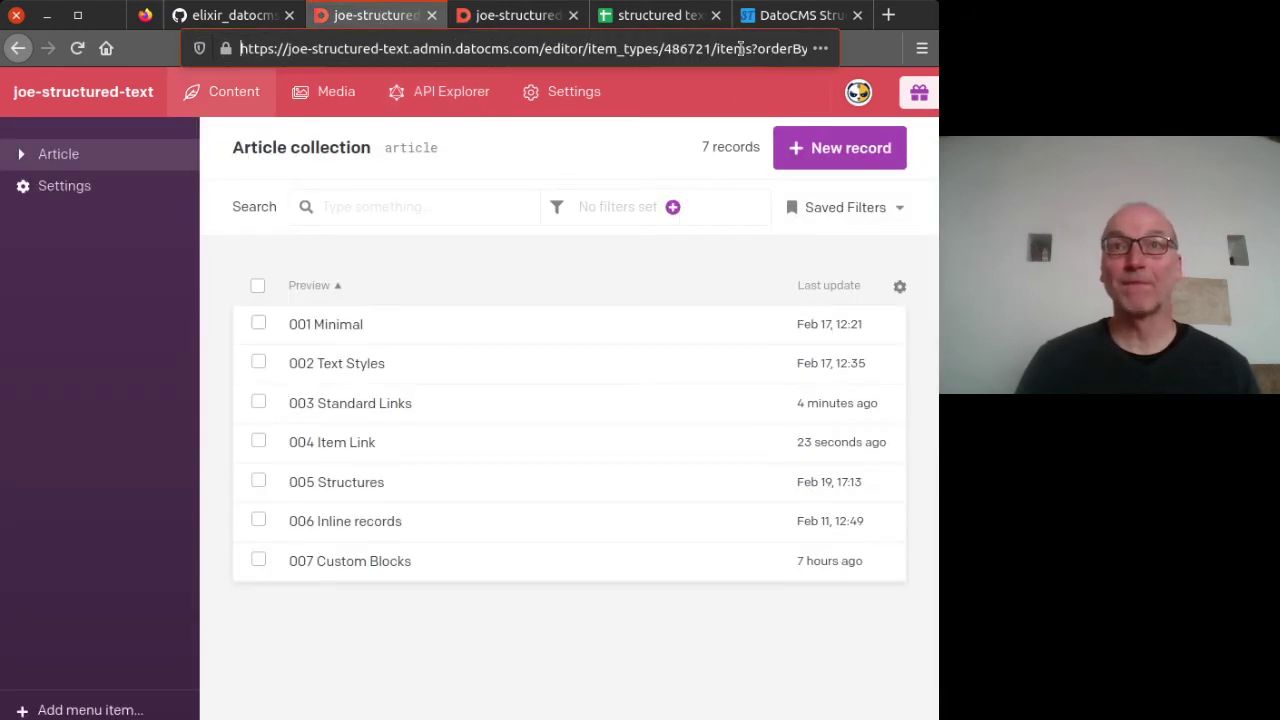
Get the 004 Item Link article's record ID from its address and run the API Explorer query with id filter "15239611".
left_click(357, 443)
double_click(780, 48)
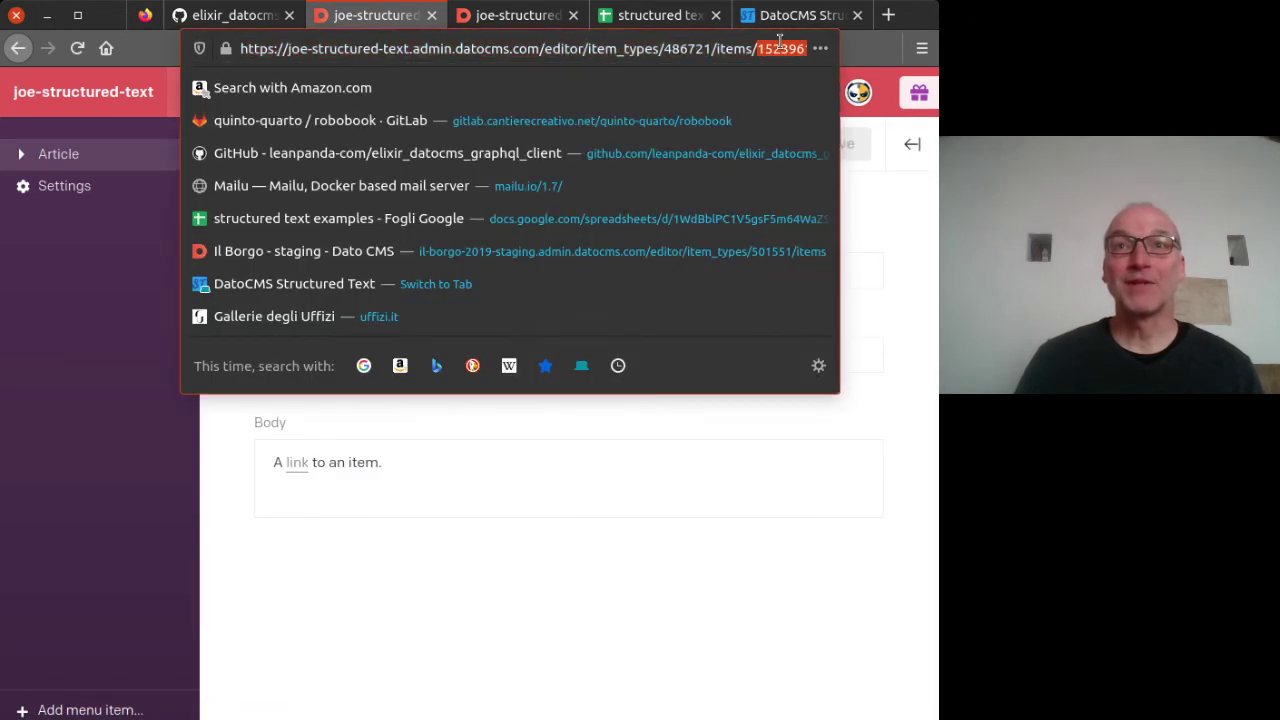
left_click(530, 16)
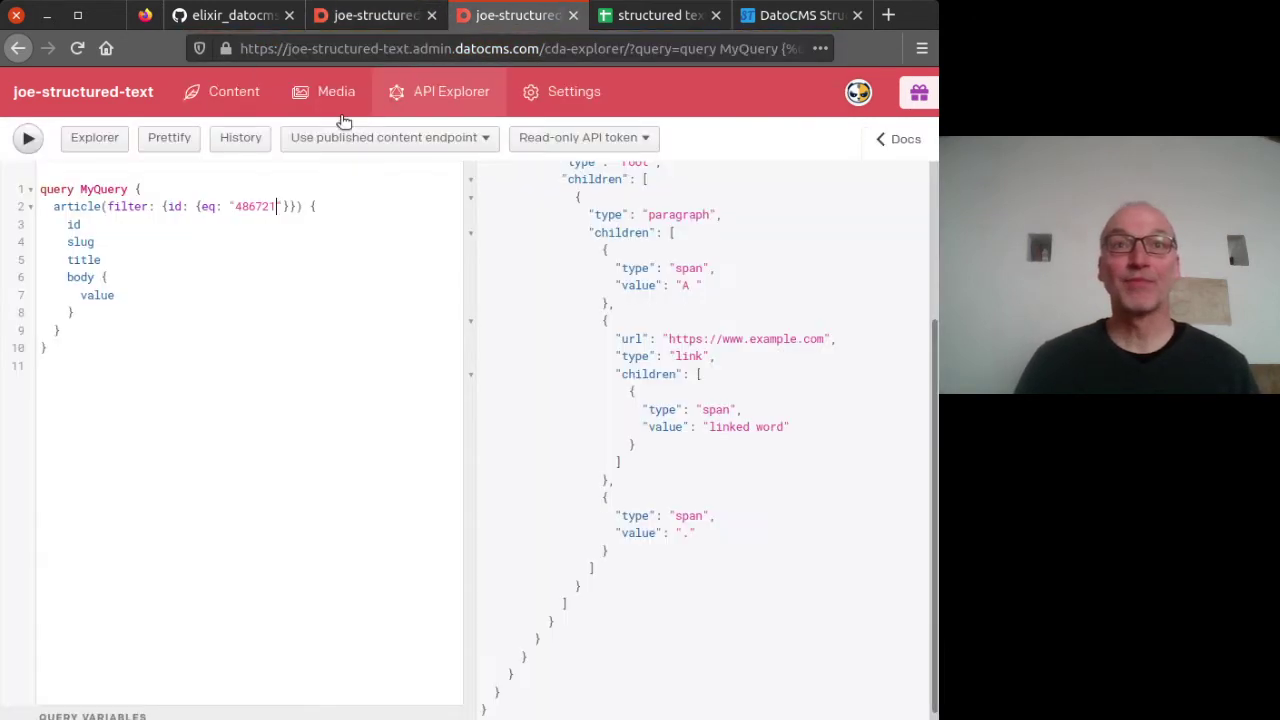
double_click(246, 208)
type("15239611")
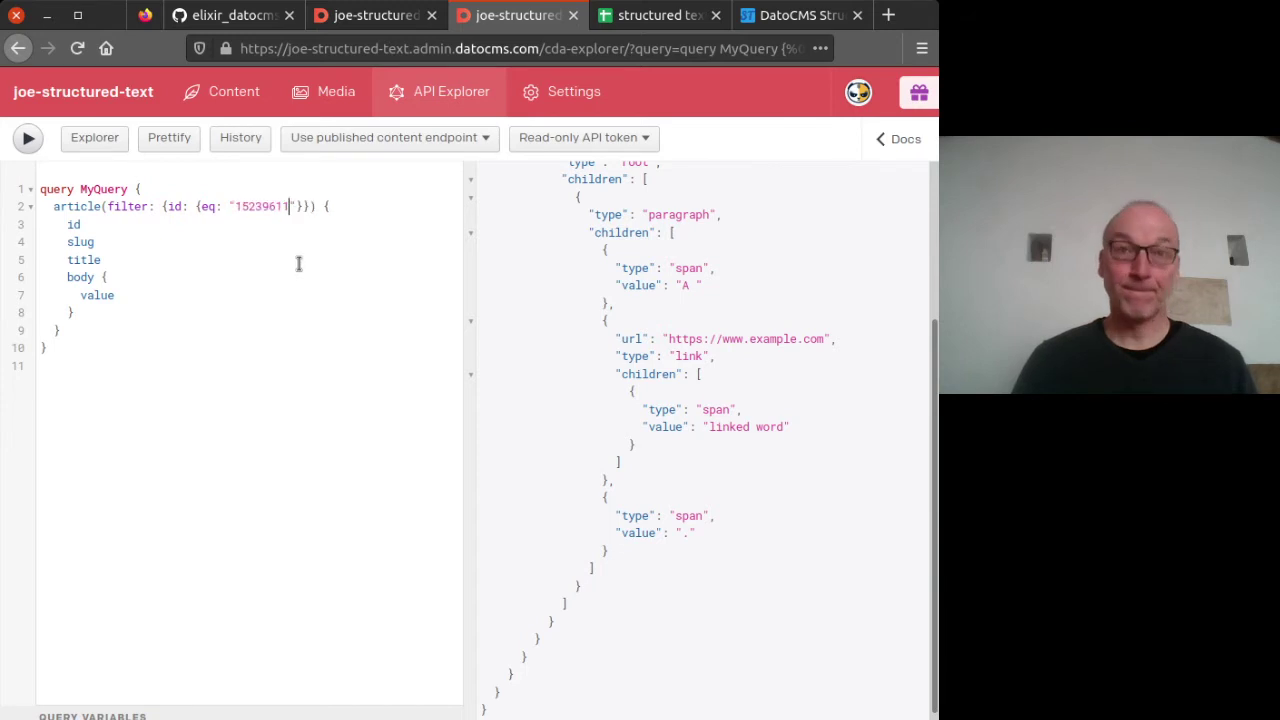
left_click(28, 141)
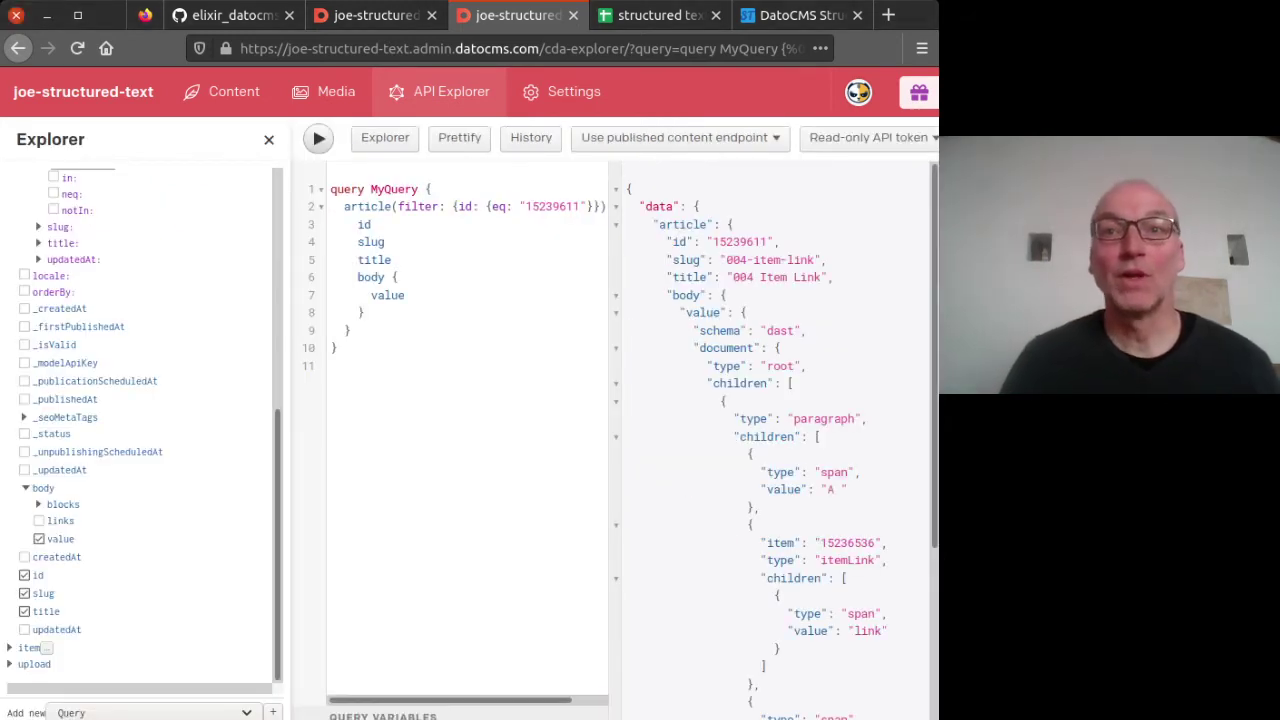
Examine the itemLink node in the query result, including its item ID, type and child span.
scroll(772, 552, "down", 2)
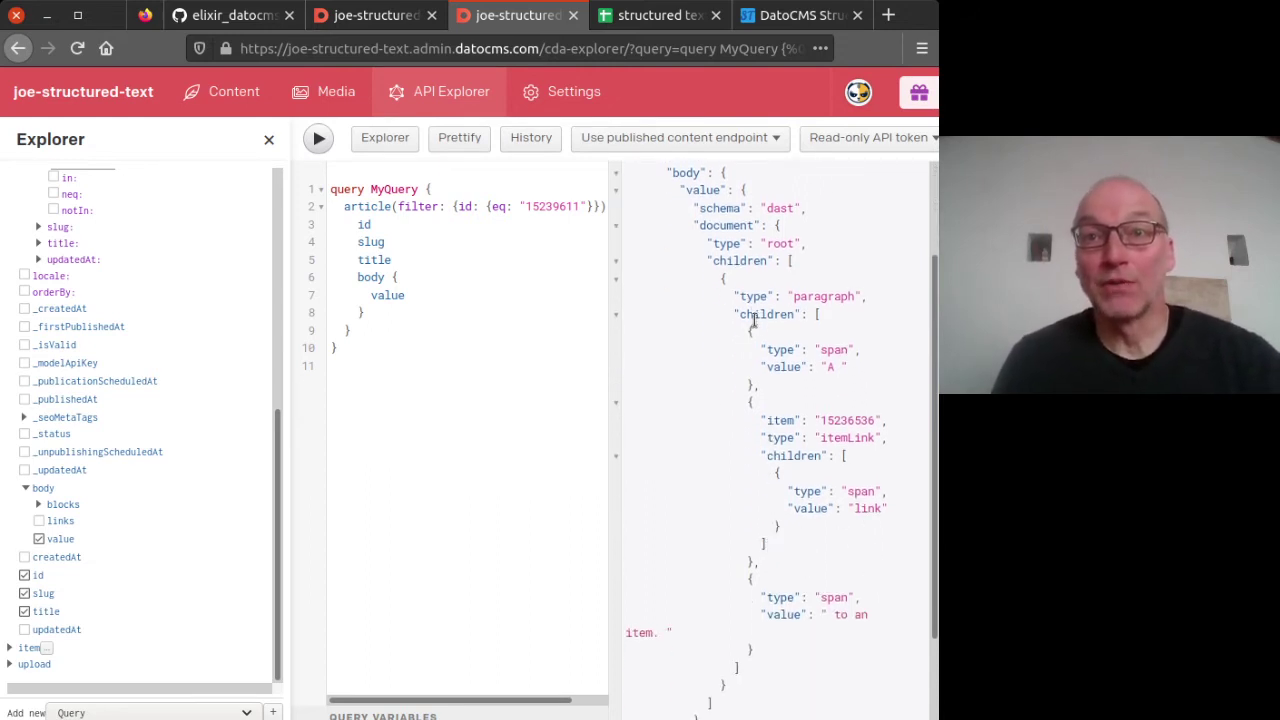
double_click(870, 509)
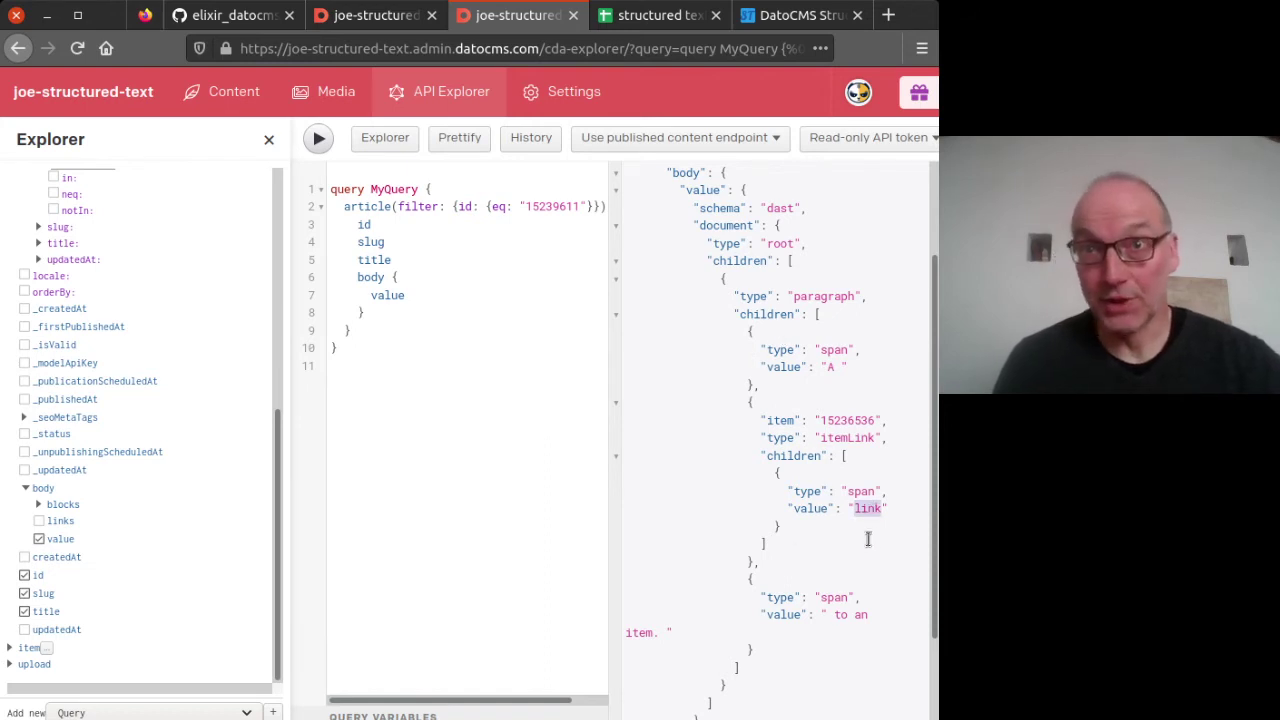
left_click(766, 558)
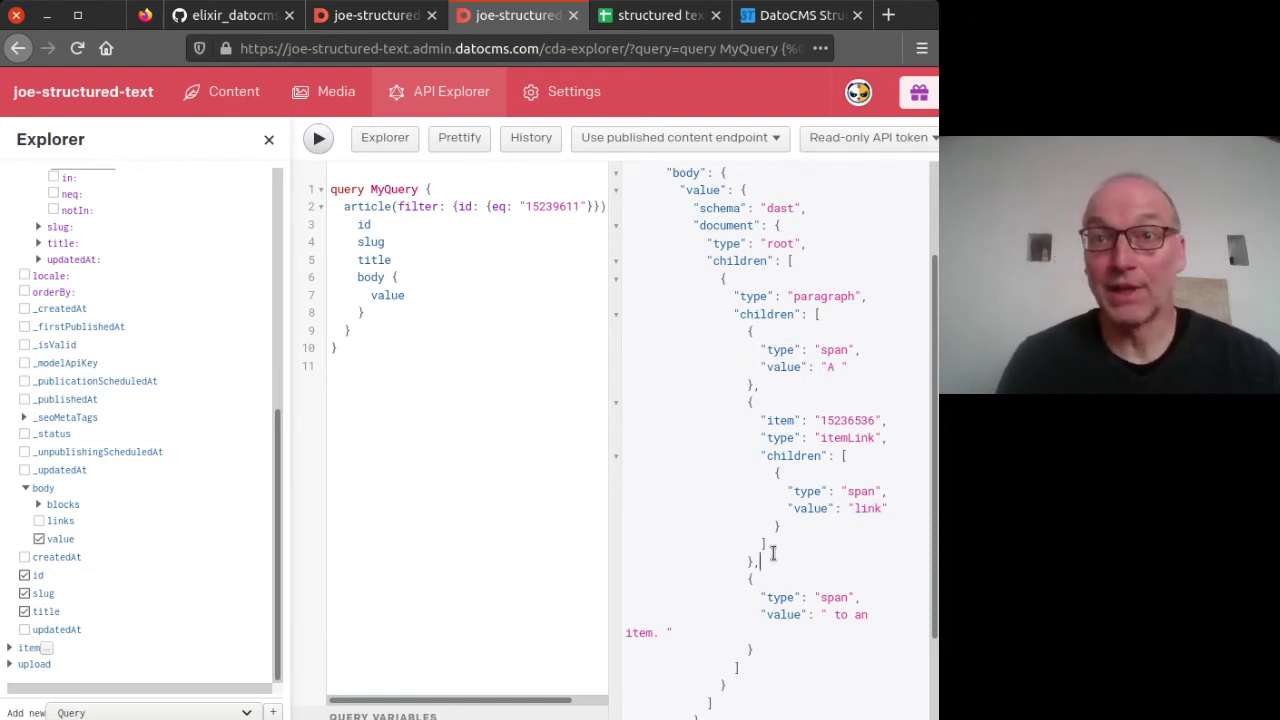
double_click(825, 437)
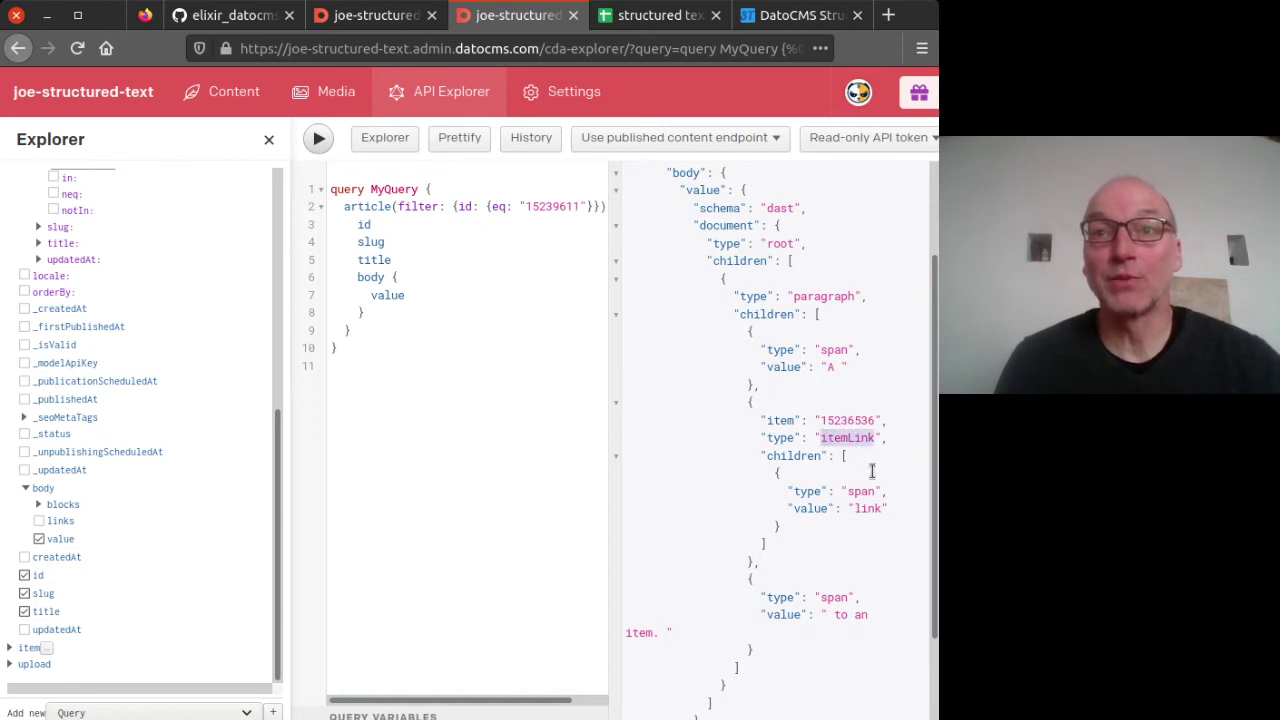
double_click(852, 421)
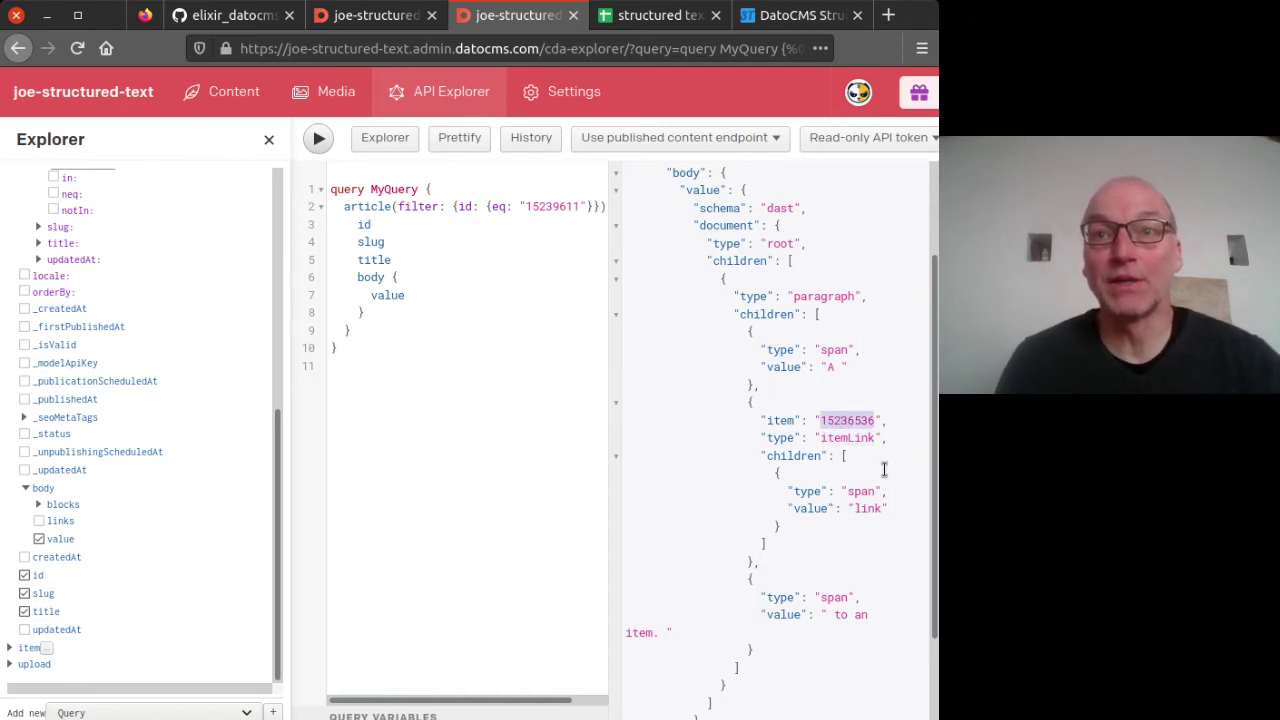
scroll(888, 477, "down", 2)
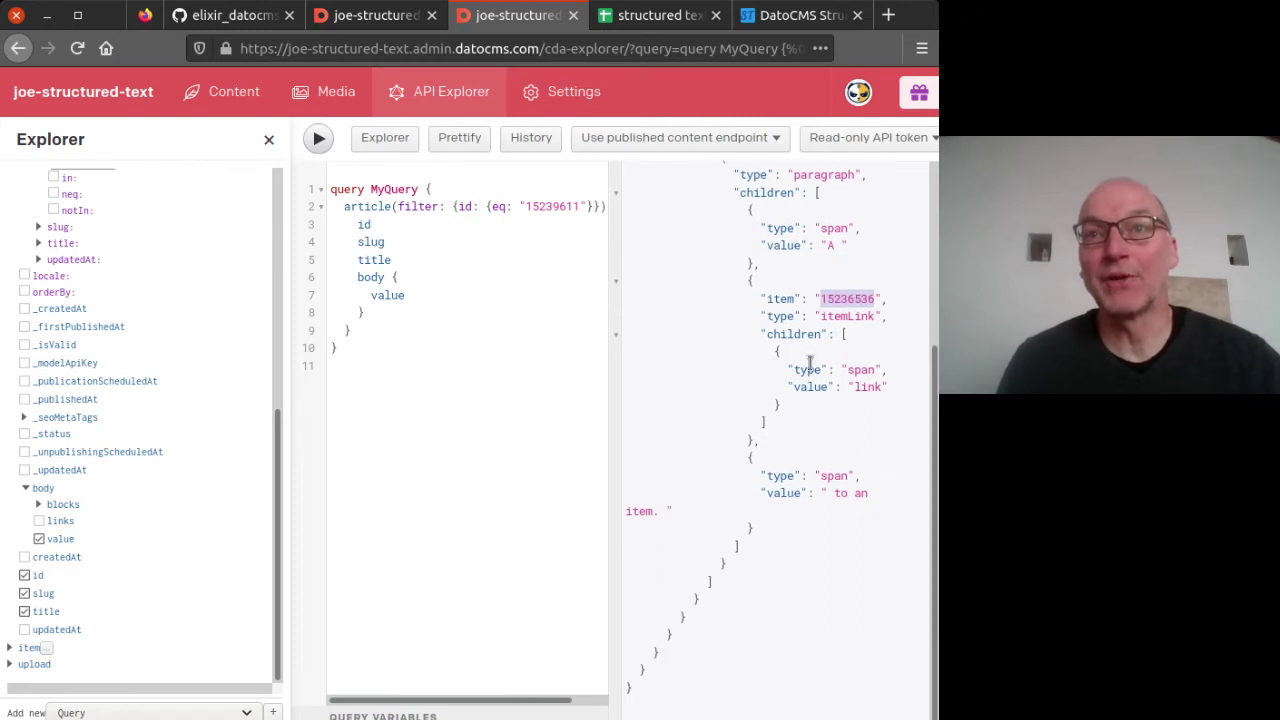
left_click(836, 316)
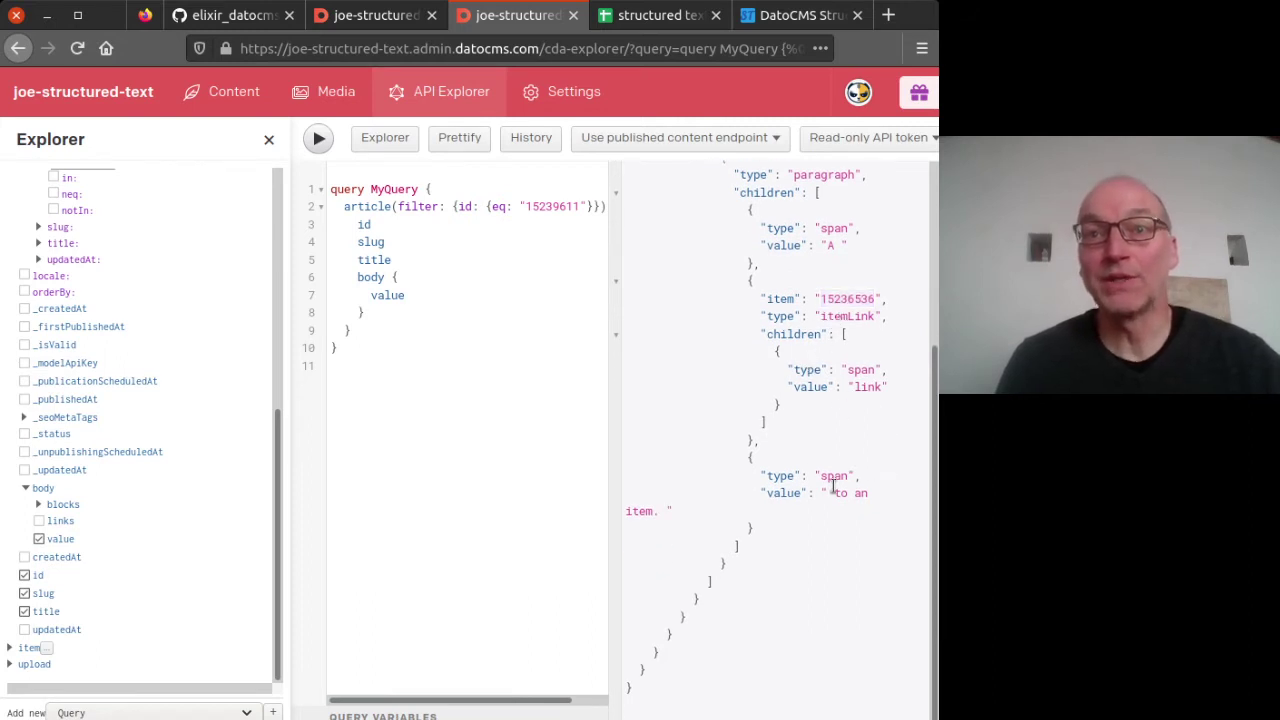
left_click(480, 362)
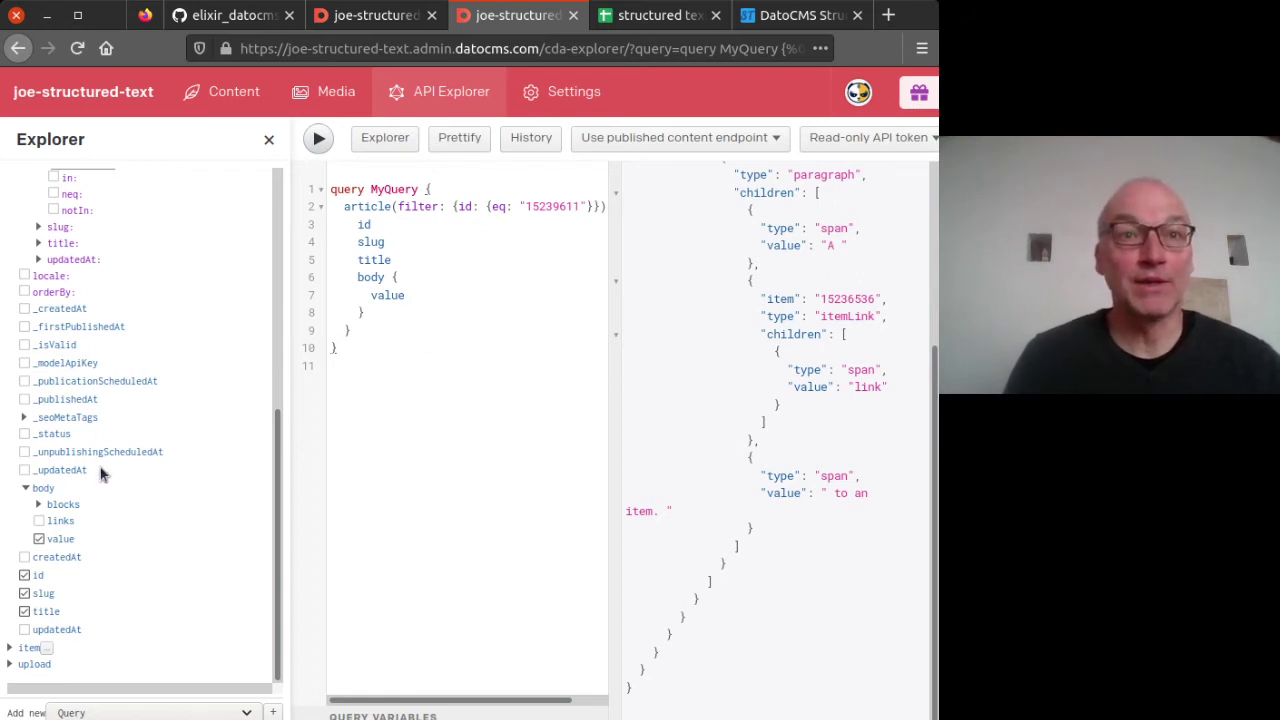
Add the body's links to the query with an ItemRecord fragment requesting id and slug, and run it.
left_click(40, 522)
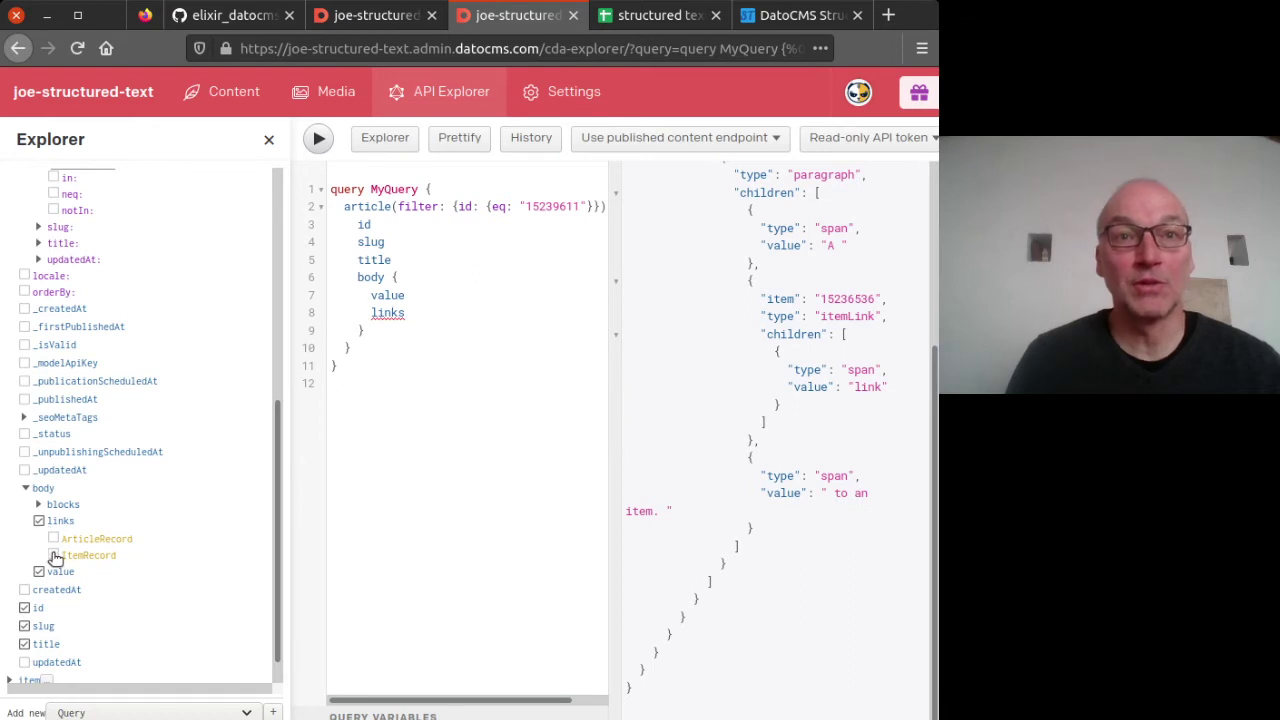
left_click(54, 555)
scroll(128, 517, "down", 6)
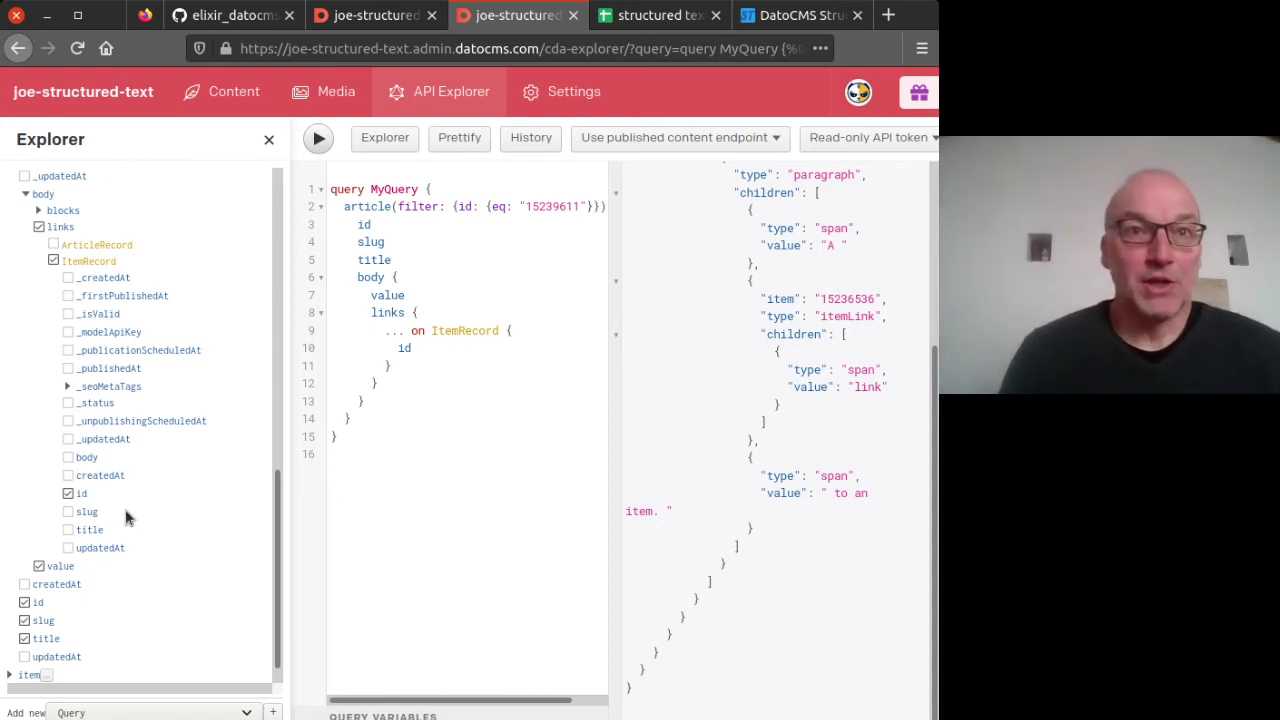
left_click(68, 512)
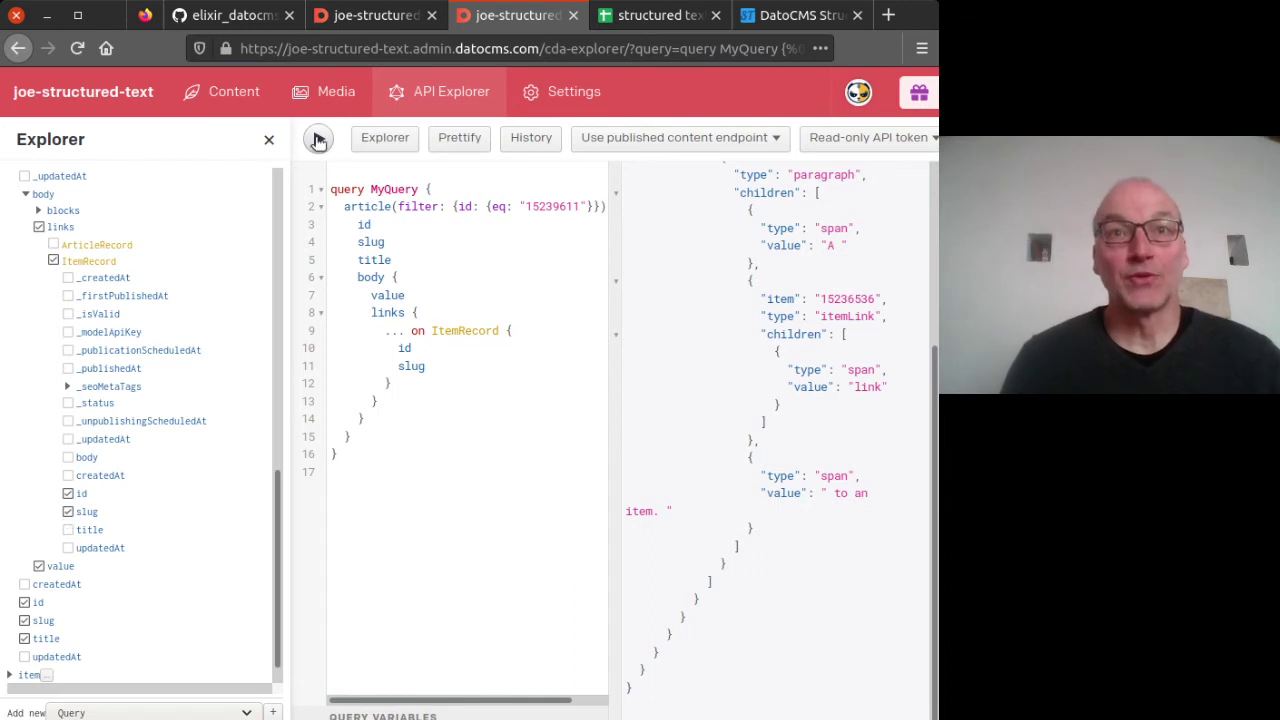
left_click(318, 140)
Examine the body's value and links in the result, comparing the linked record's id with the itemLink node's item.
scroll(668, 475, "down", 5)
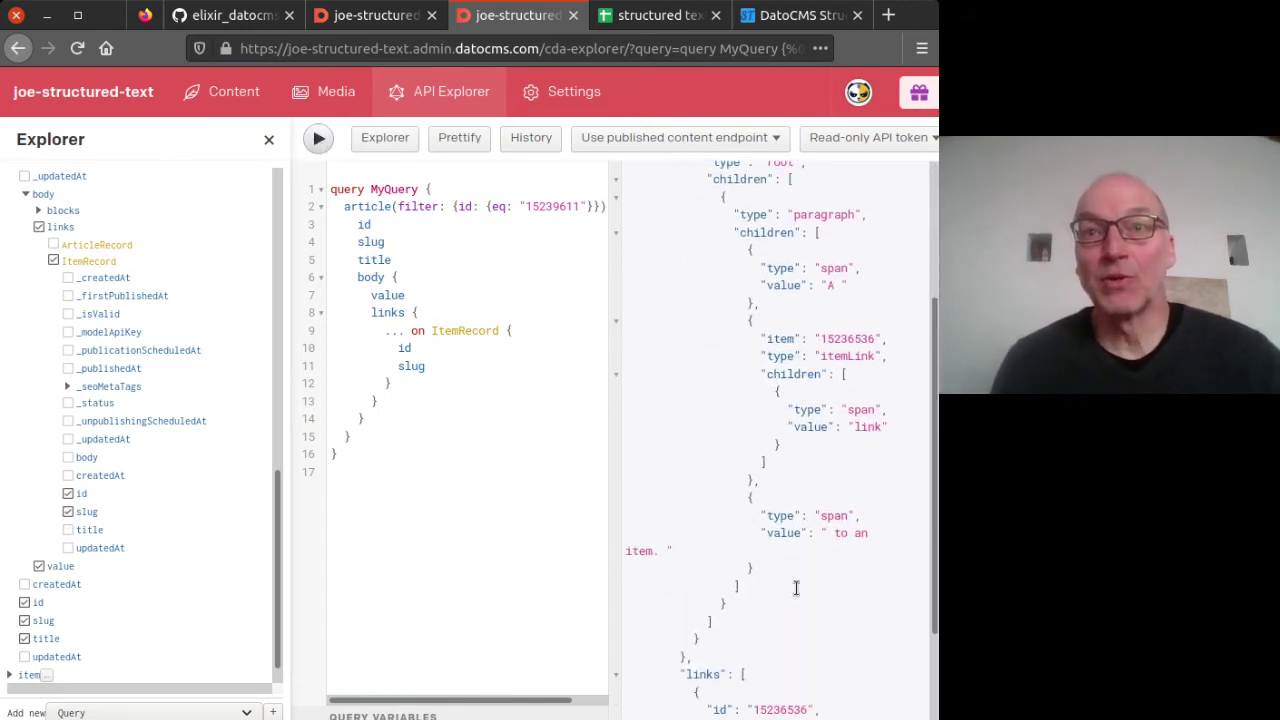
scroll(737, 590, "down", 3)
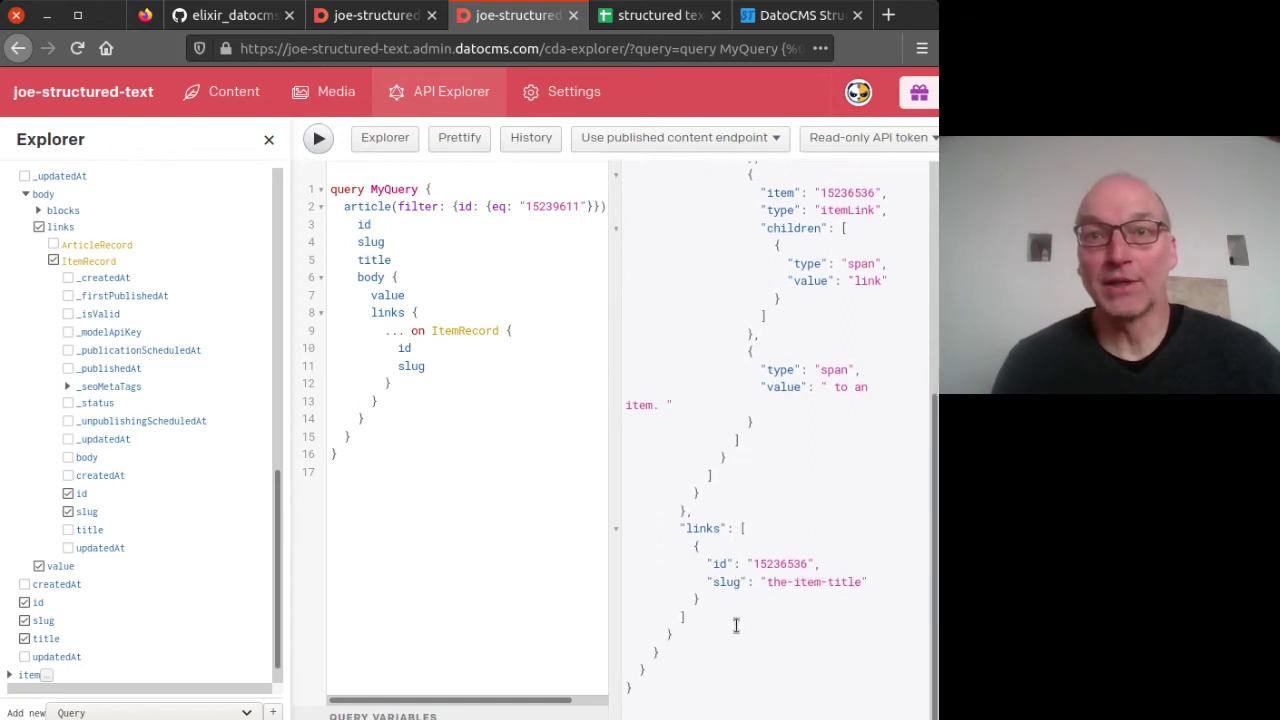
left_click_drag(736, 625, 620, 575)
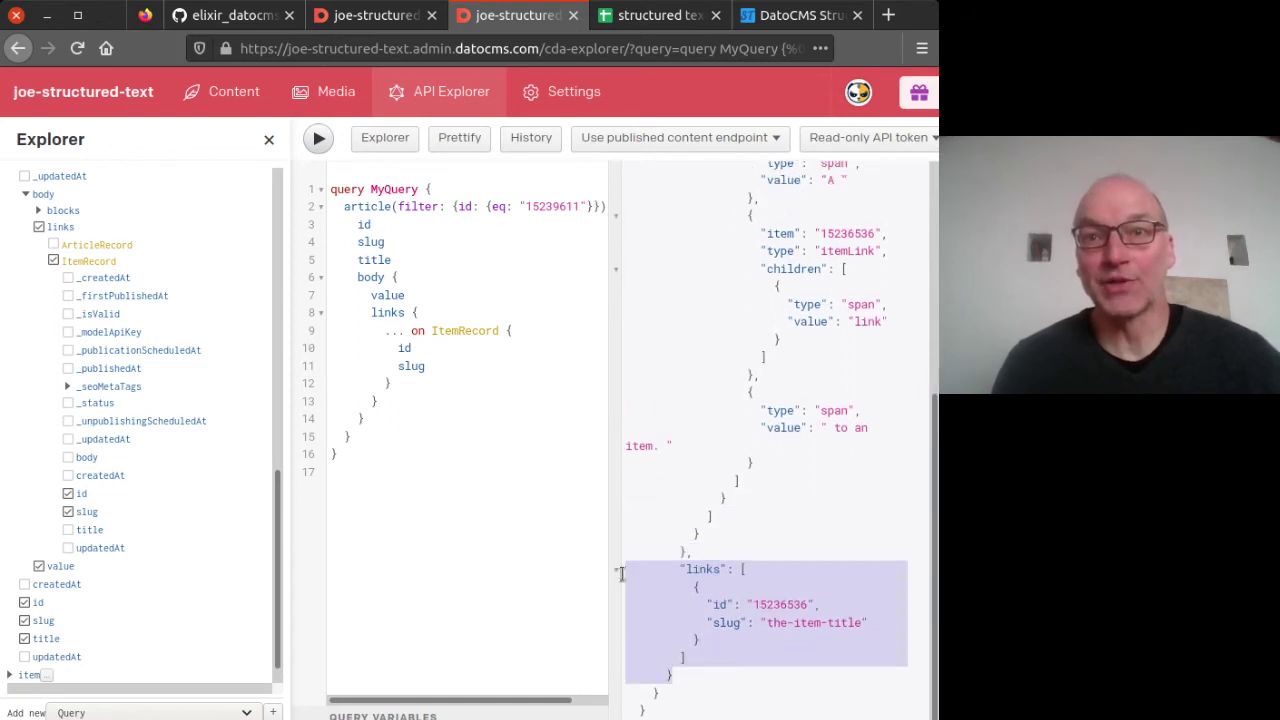
left_click(701, 537)
scroll(757, 486, "up", 5)
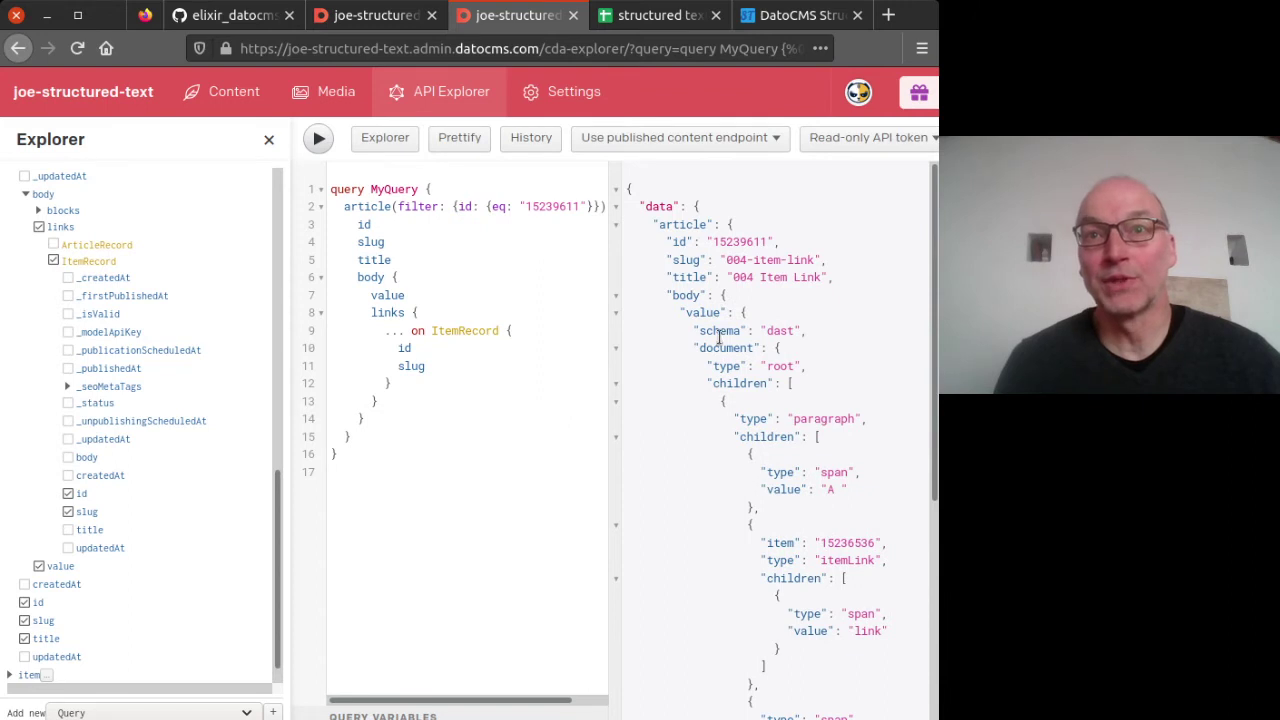
left_click_drag(676, 312, 743, 611)
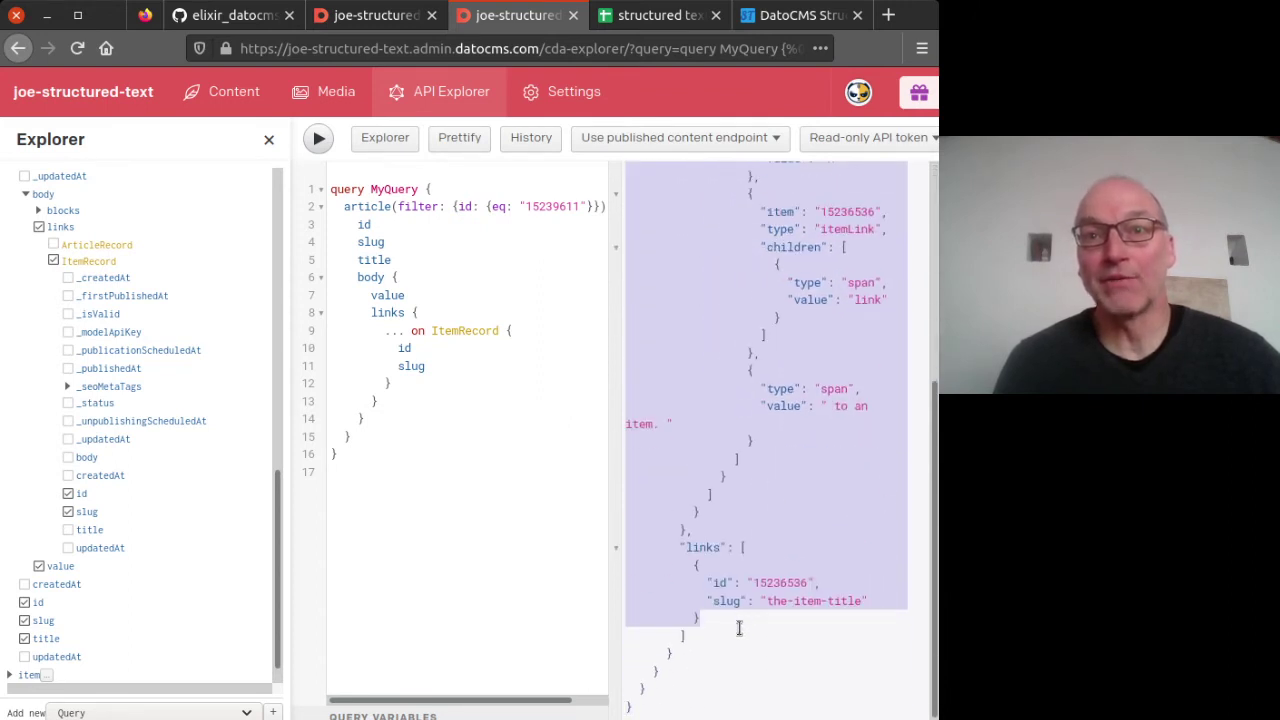
left_click(739, 628)
left_click(702, 547)
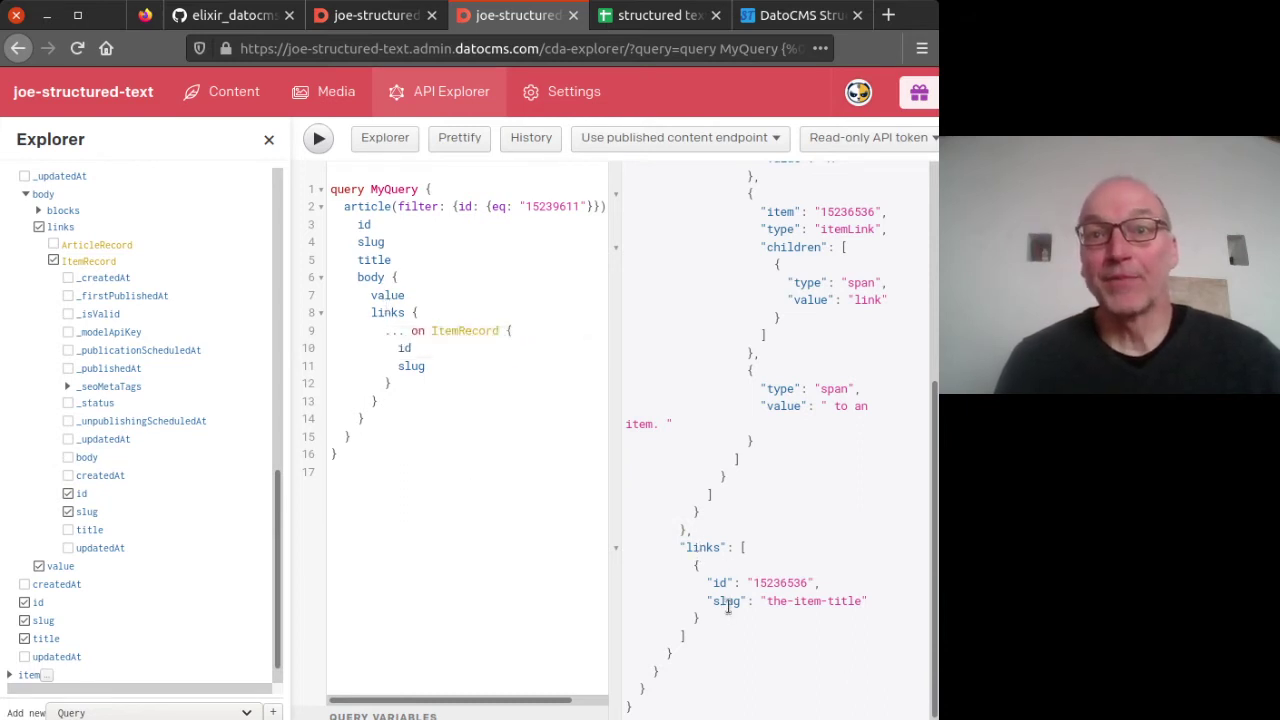
left_click(723, 643)
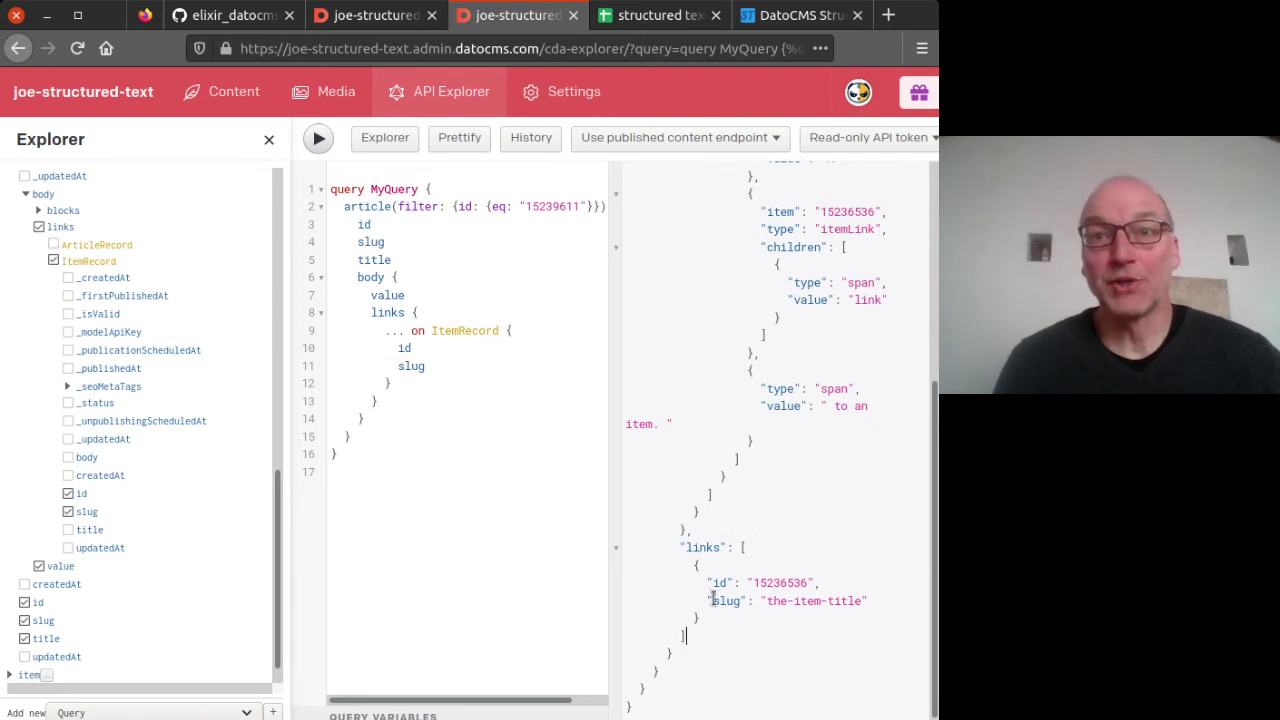
double_click(780, 582)
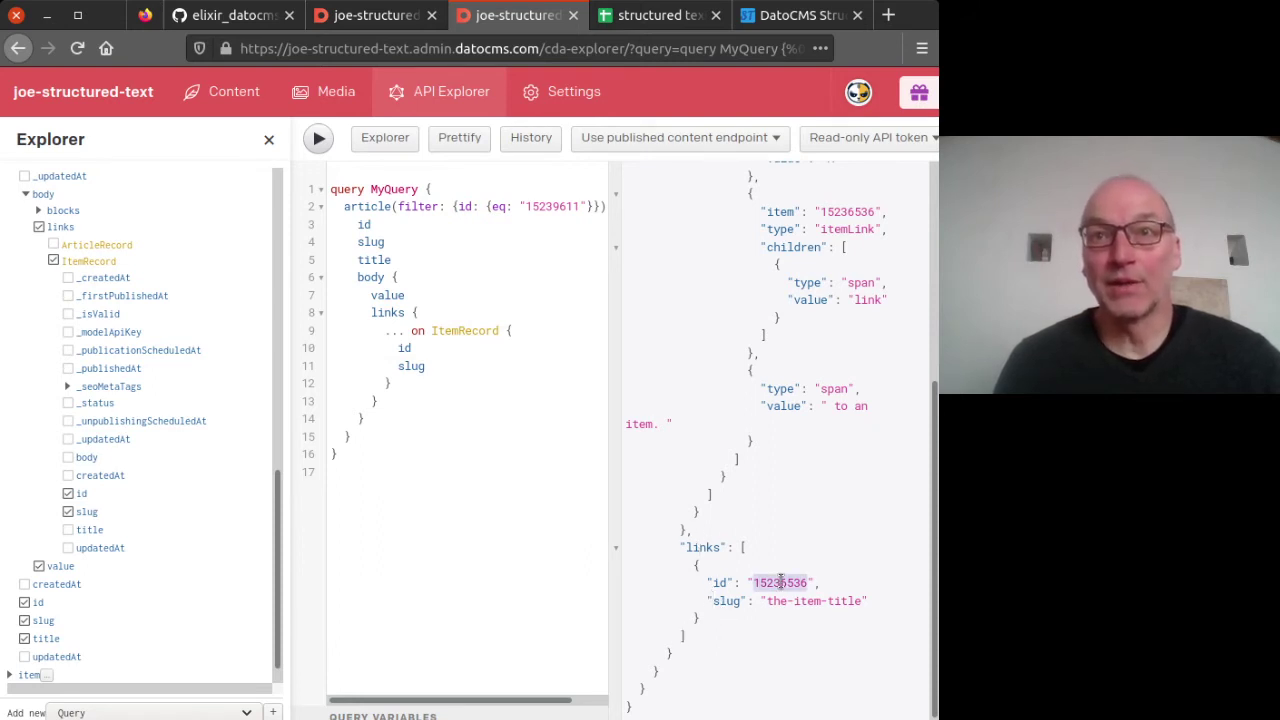
double_click(849, 211)
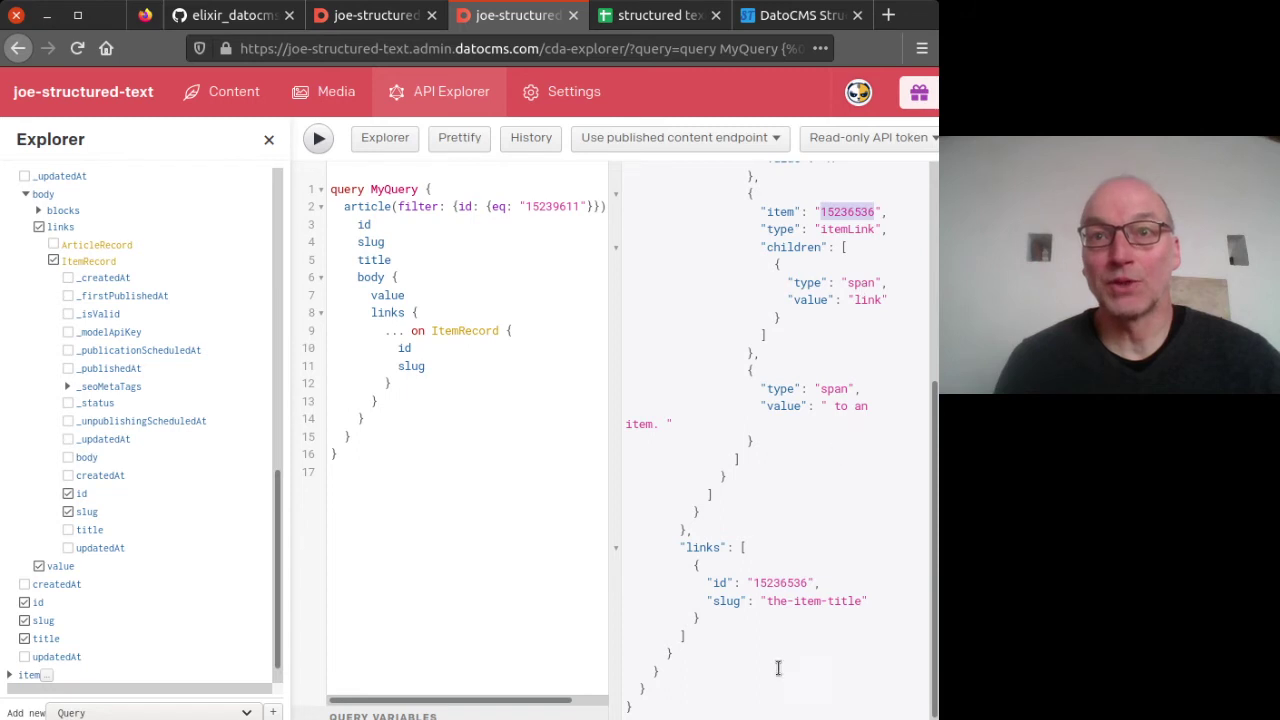
left_click(718, 583)
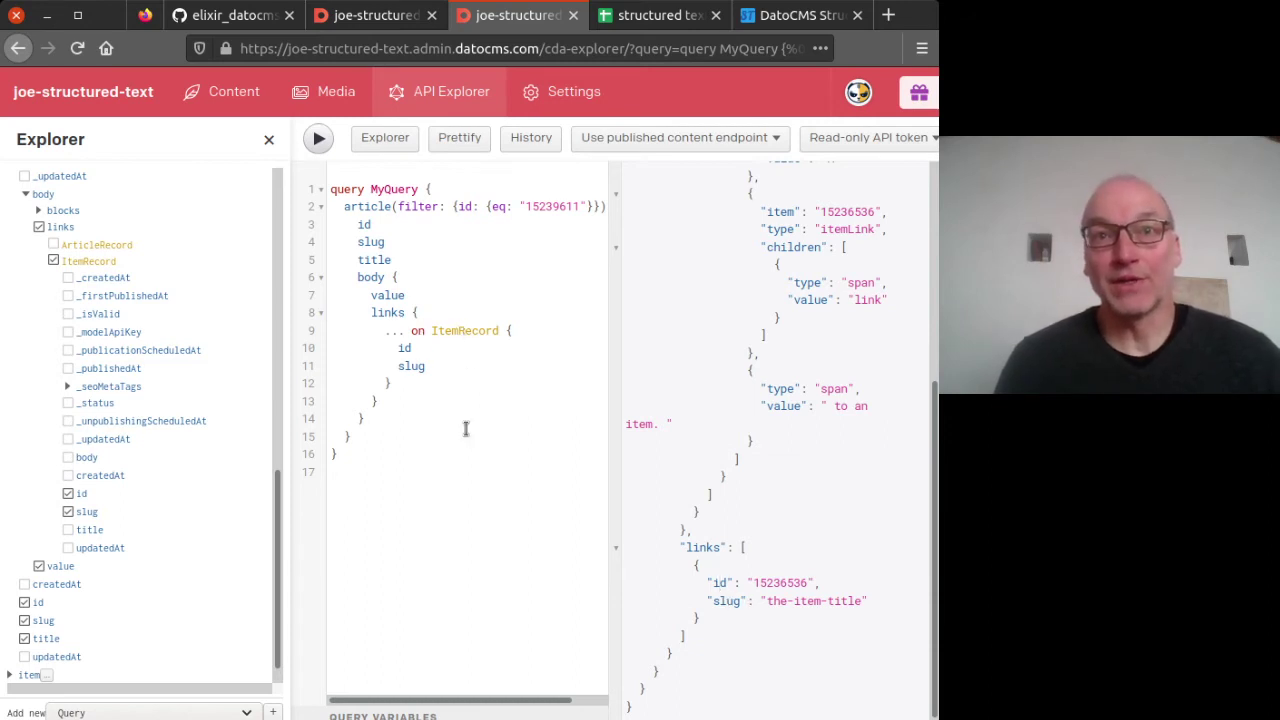
Add __typename to the ItemRecord fragment, run the query, and check the type name, id and slug under links.
left_click(530, 333)
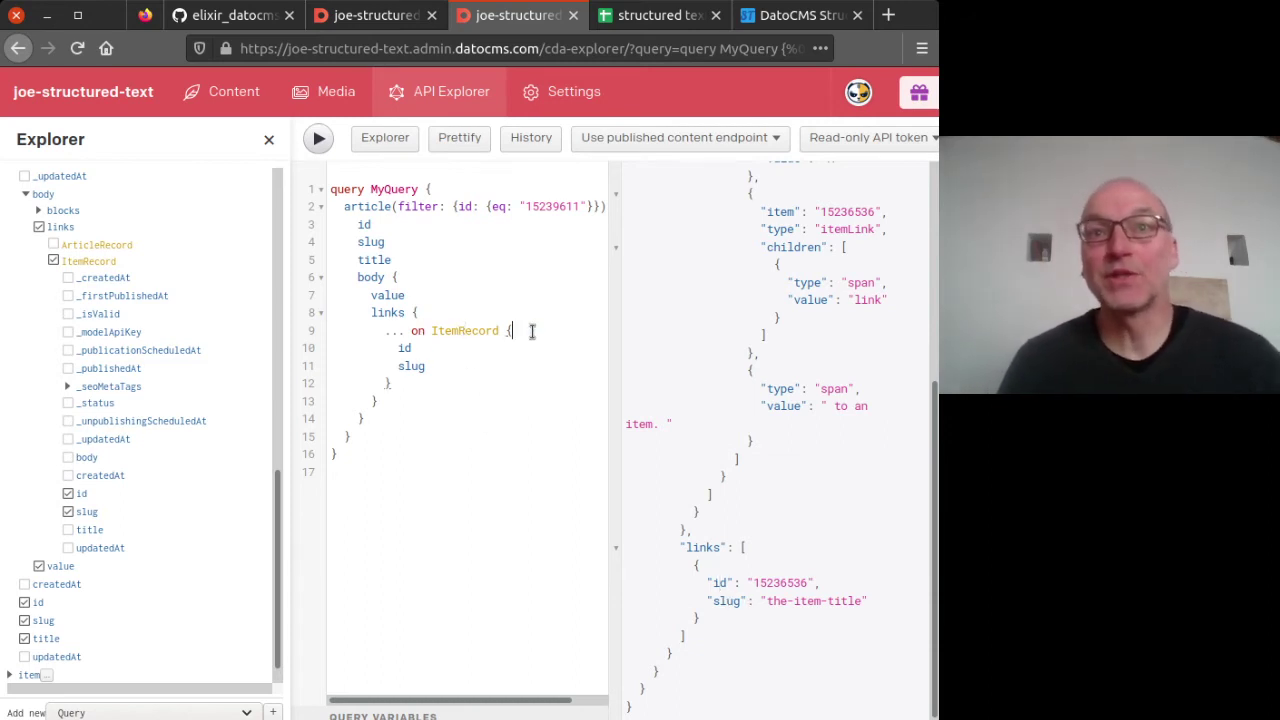
key("Return")
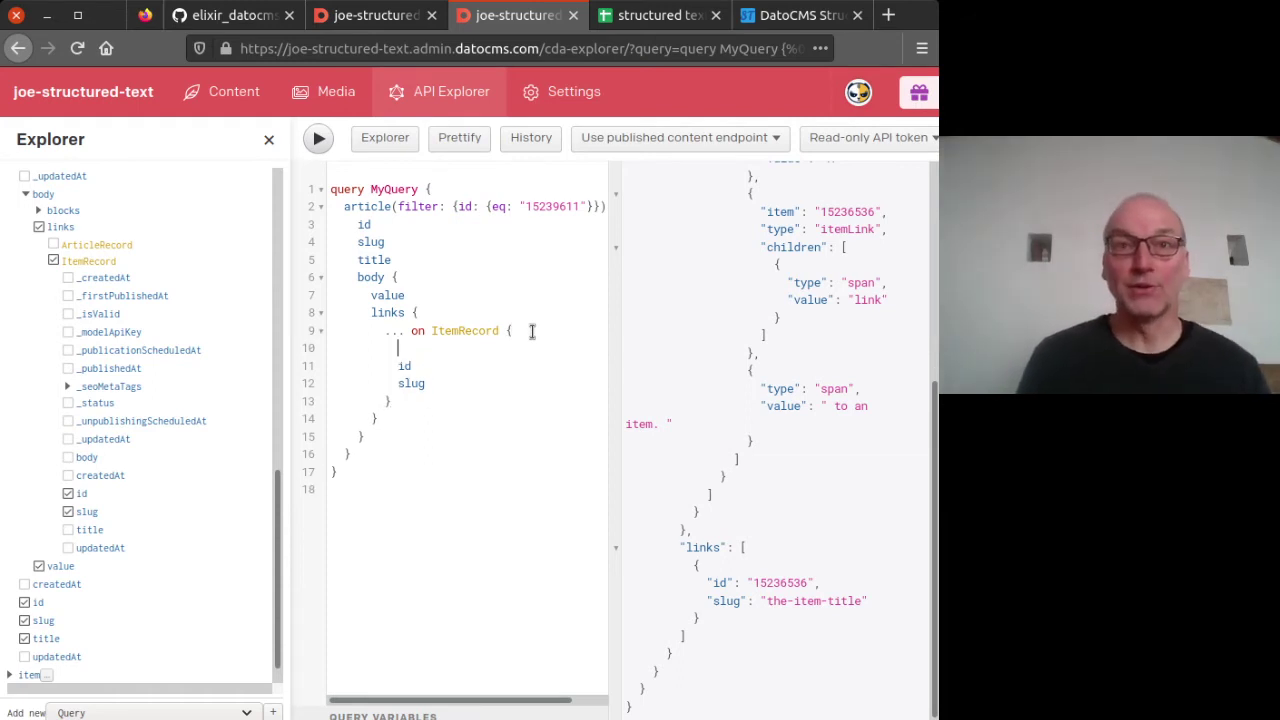
type("__")
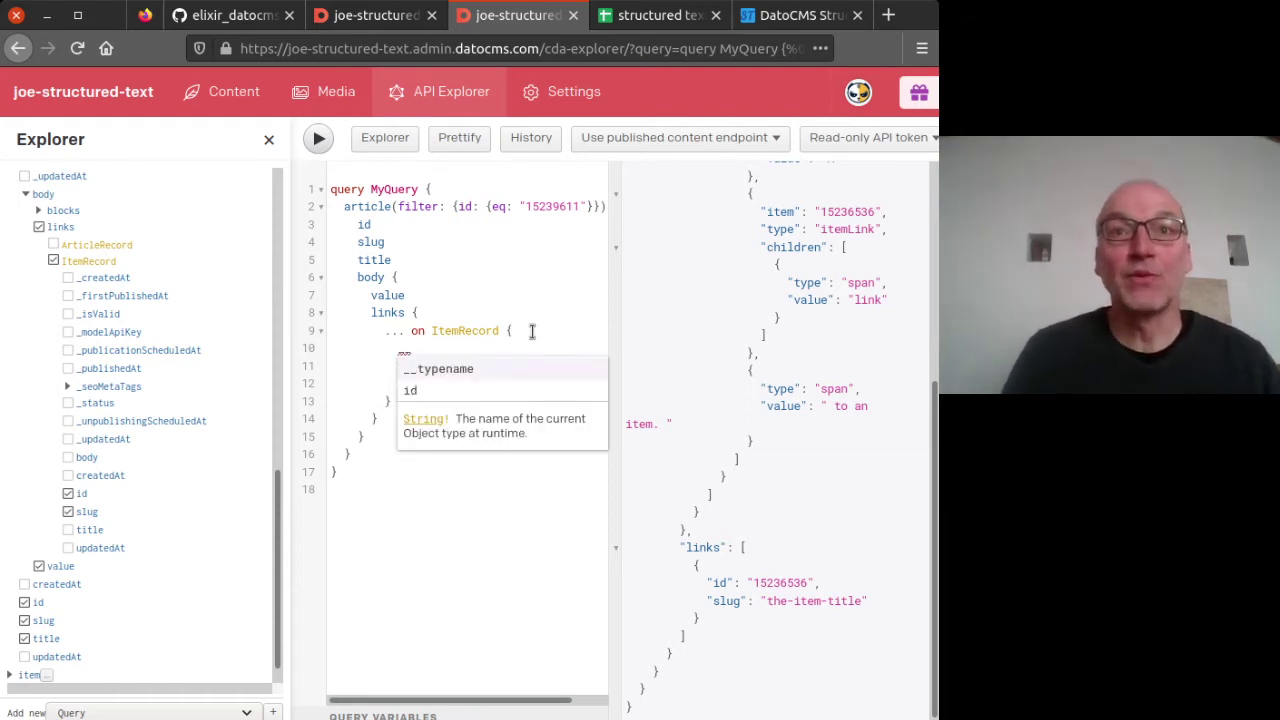
left_click(462, 366)
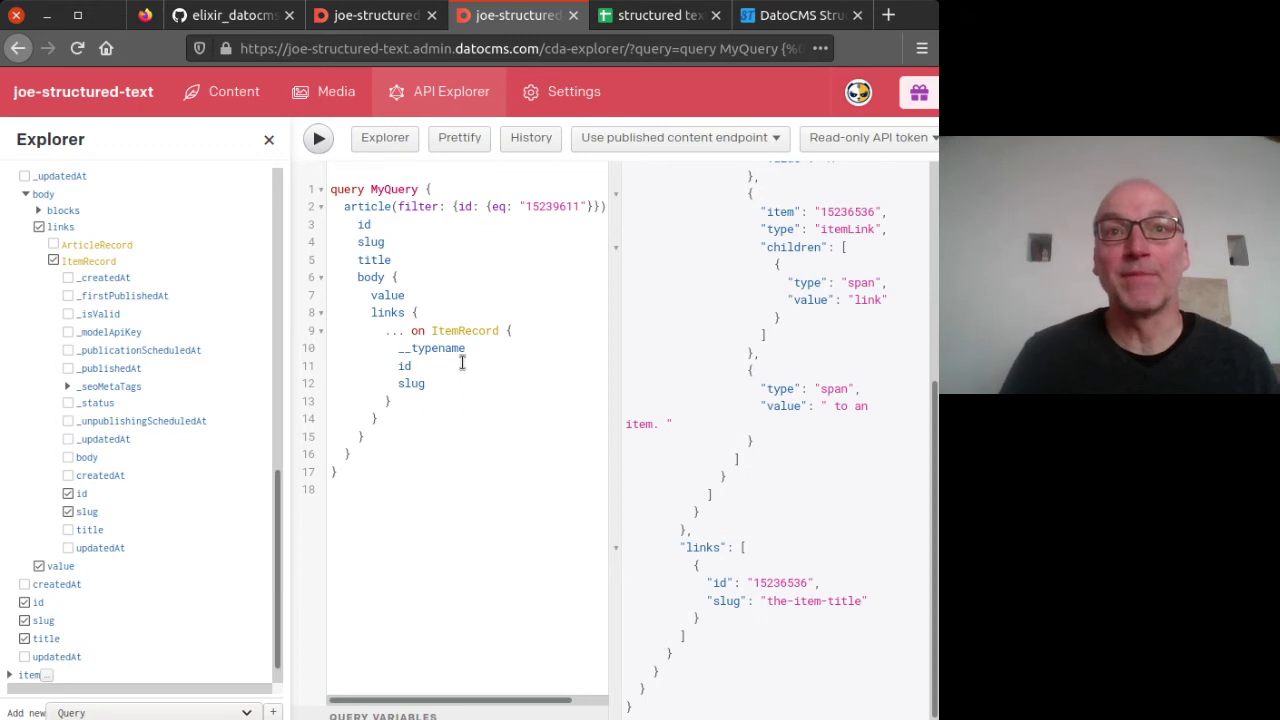
left_click(318, 138)
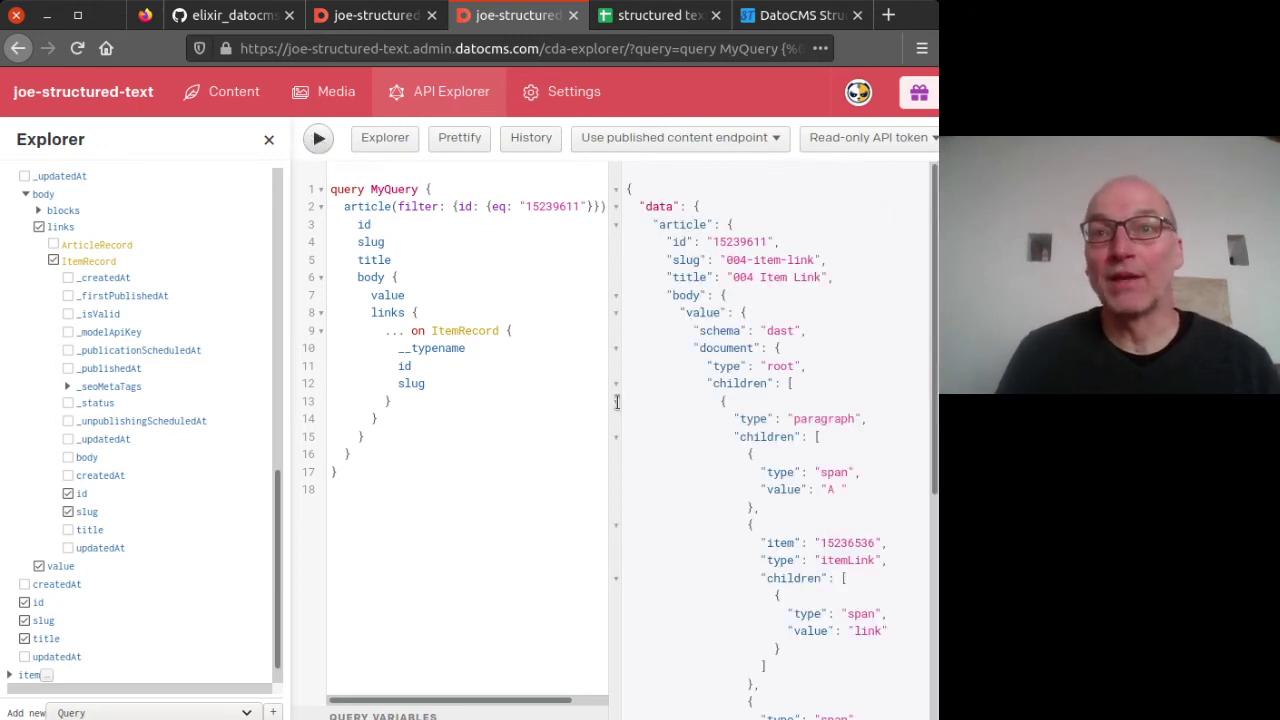
scroll(781, 491, "down", 8)
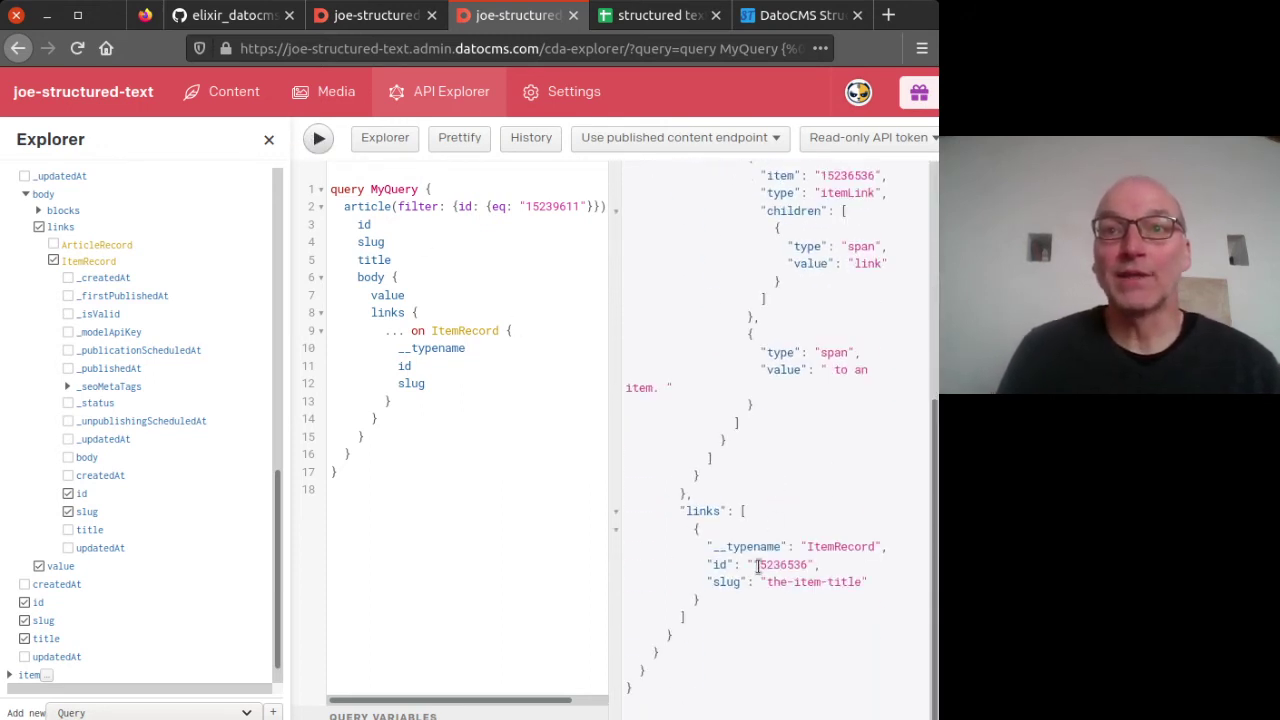
double_click(831, 546)
double_click(771, 565)
left_click_drag(870, 582, 762, 586)
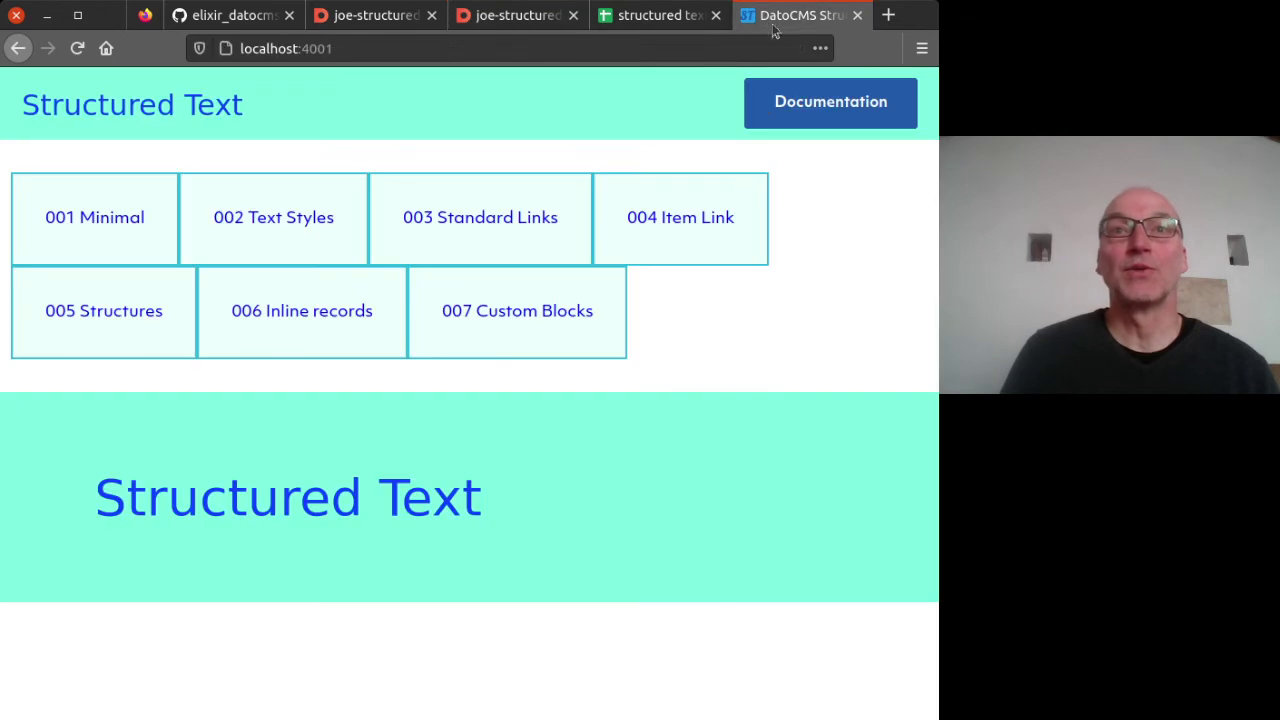
Switch to the Structured Text site at localhost:4001 and open the 004 Item Link article.
left_click(768, 18)
left_click(687, 217)
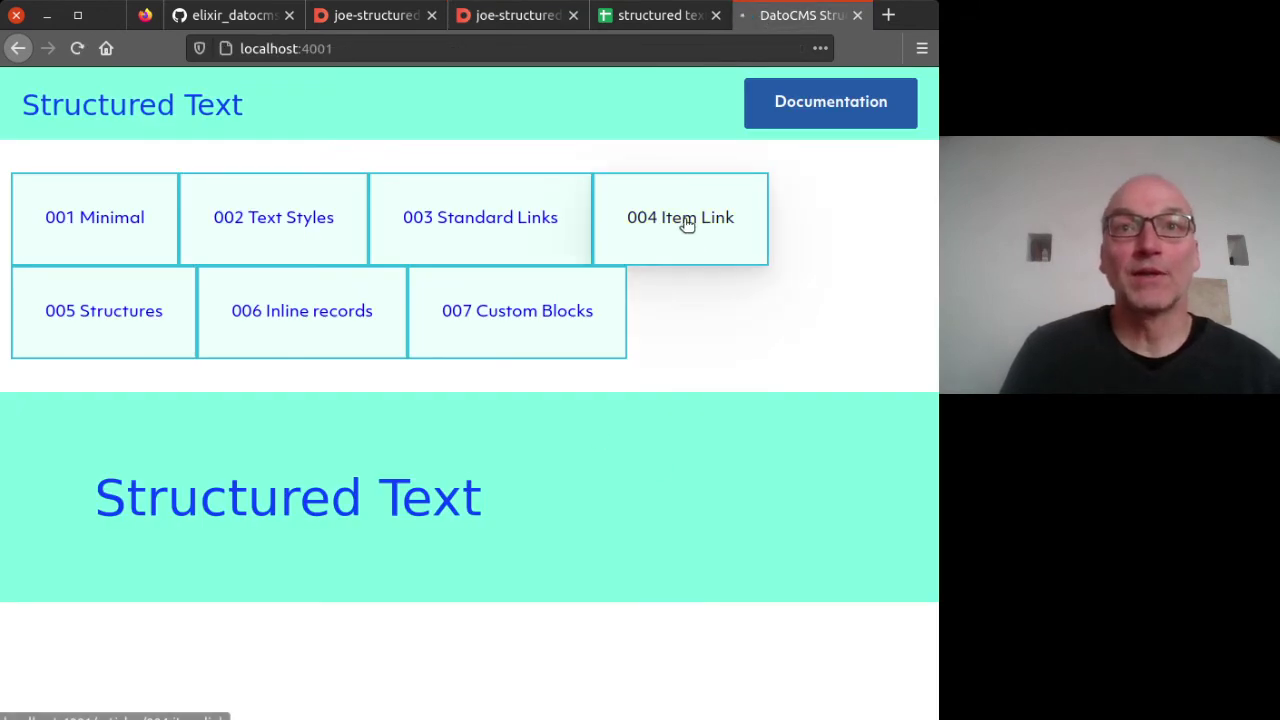